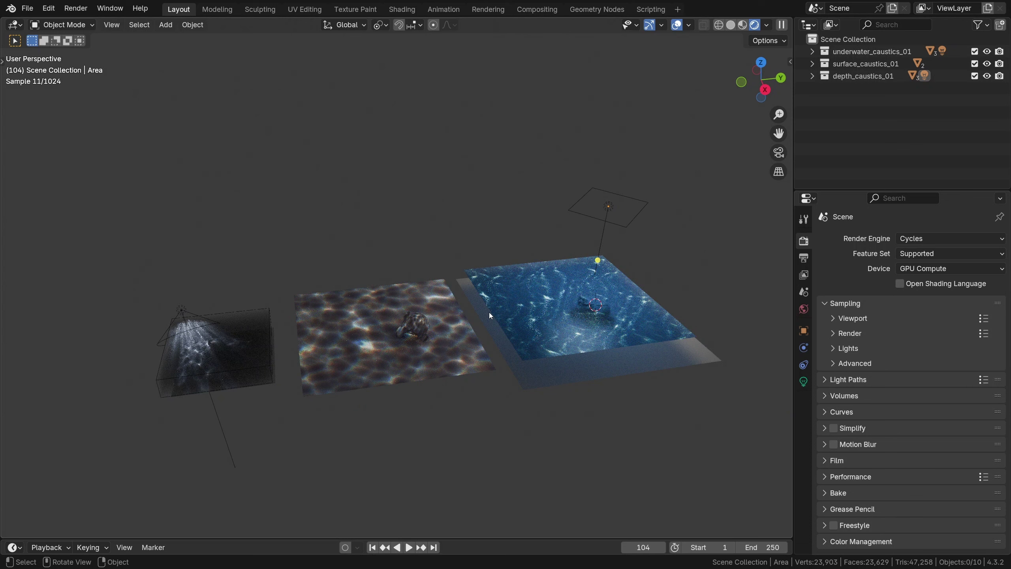
Go through the three caustics setups and make the depth_caustics_01 collection active.
left_click(234, 333)
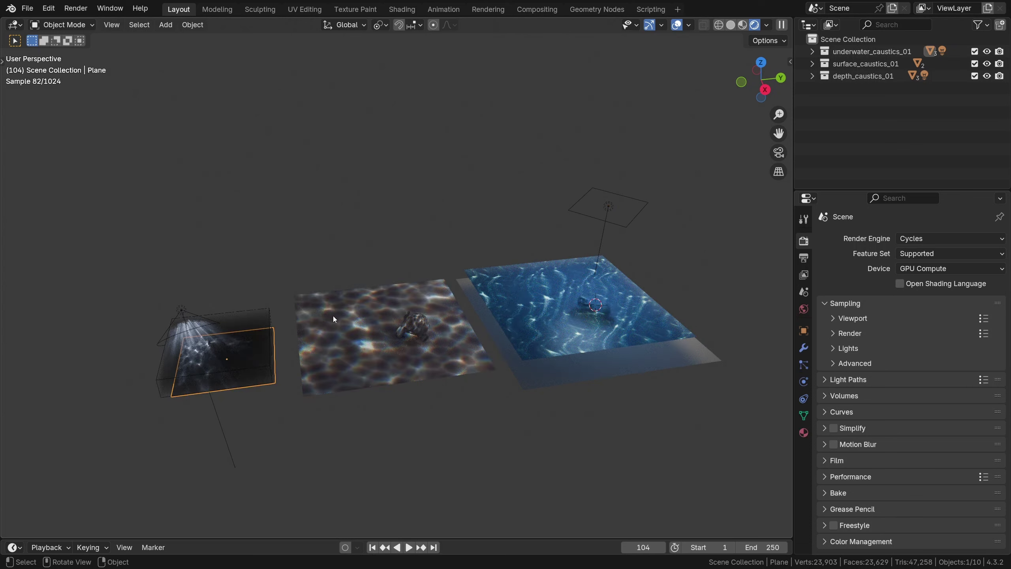
left_click(554, 284)
left_click(493, 240)
left_click(896, 52)
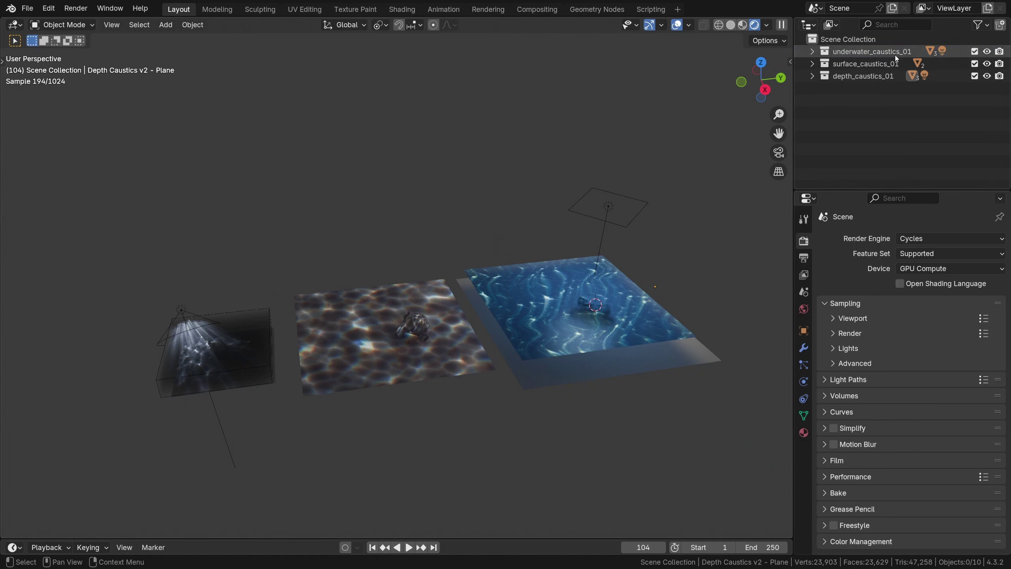
left_click(877, 64)
left_click(860, 77)
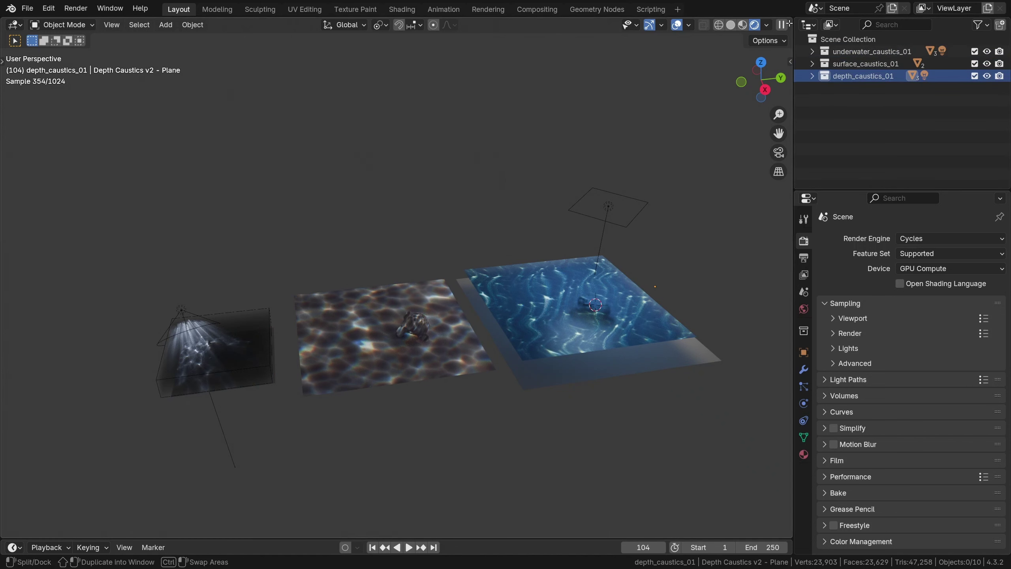
Split the 3D viewport horizontally and turn the upper area into an Asset Browser.
mouse_move(790, 18)
left_mouse_down()
mouse_move(717, 115)
mouse_move(597, 232)
mouse_move(538, 243)
left_mouse_up()
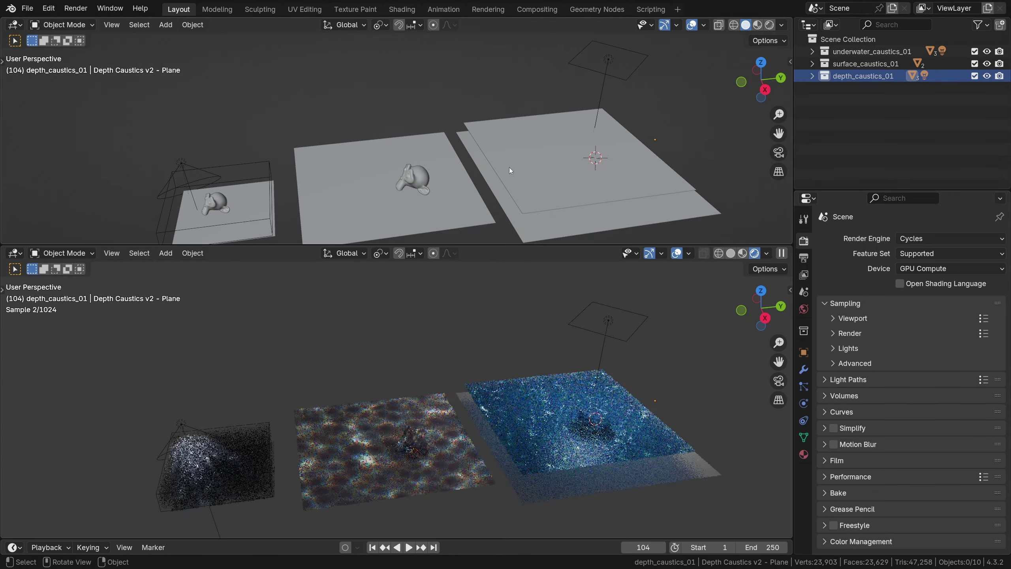
left_click(15, 25)
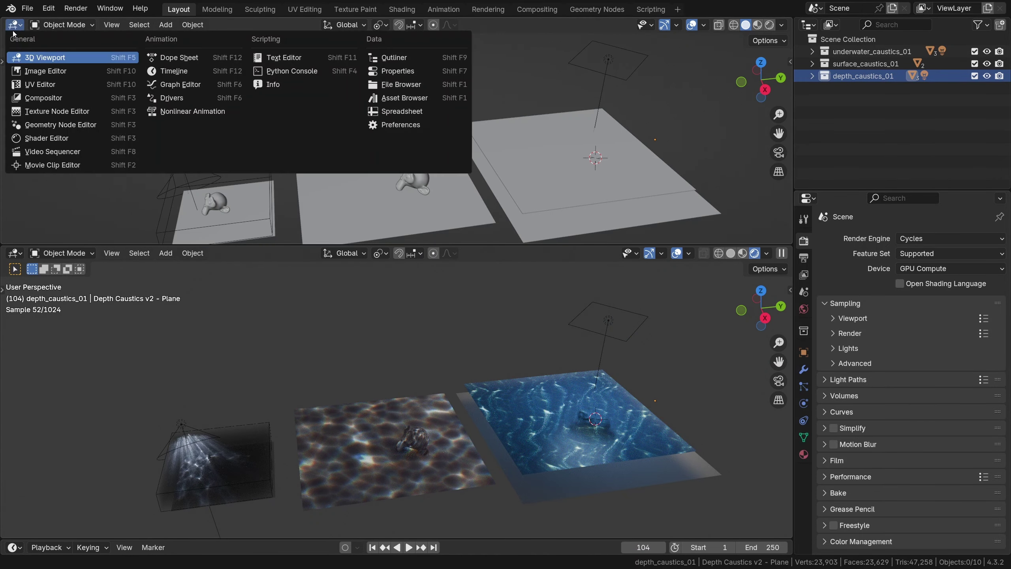
left_click(404, 98)
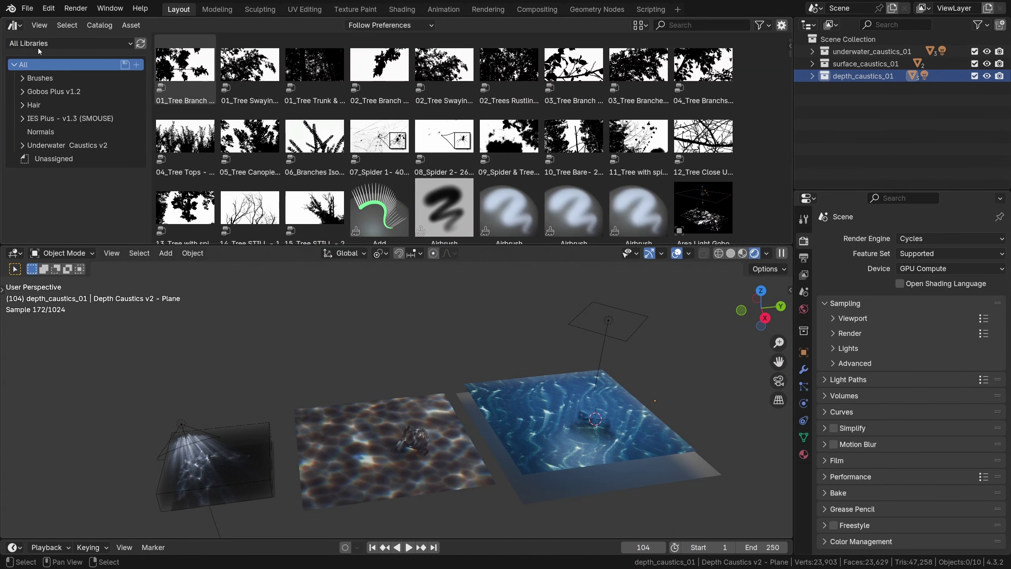
Limit the displayed assets to the Underwater Caustics v2 - SMOUSE library.
left_click(46, 79)
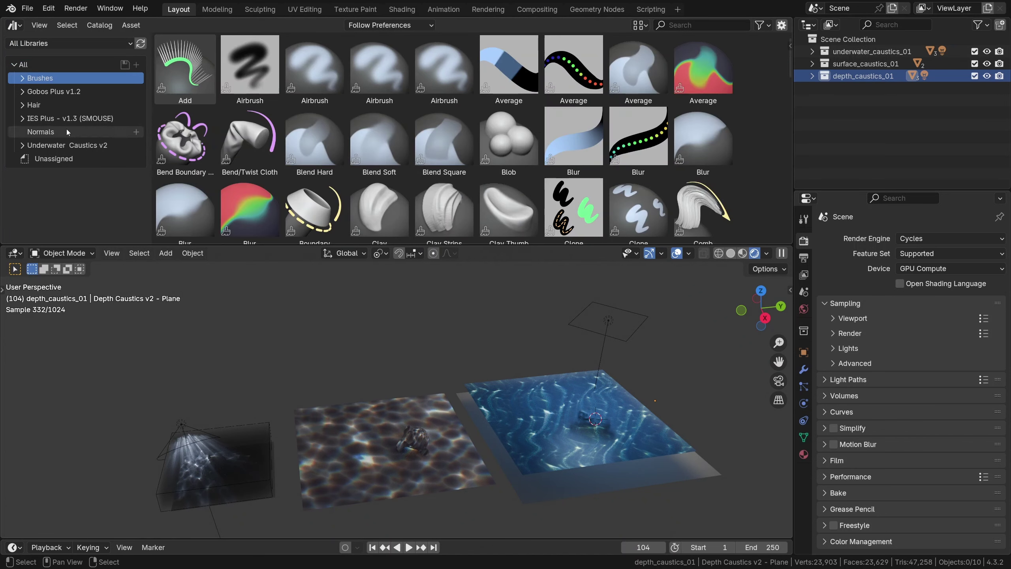
left_click(48, 43)
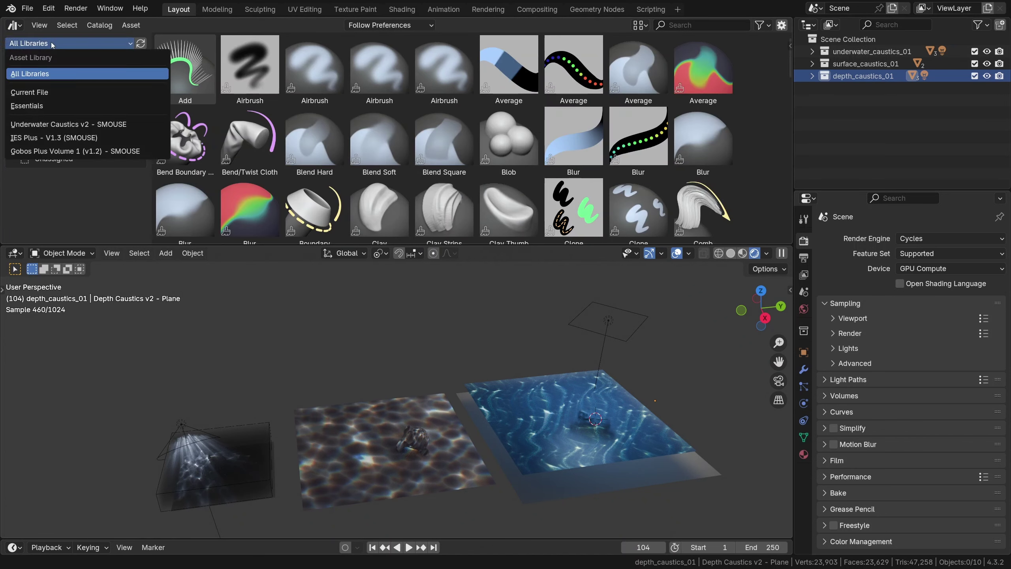
left_click(34, 125)
left_click(90, 43)
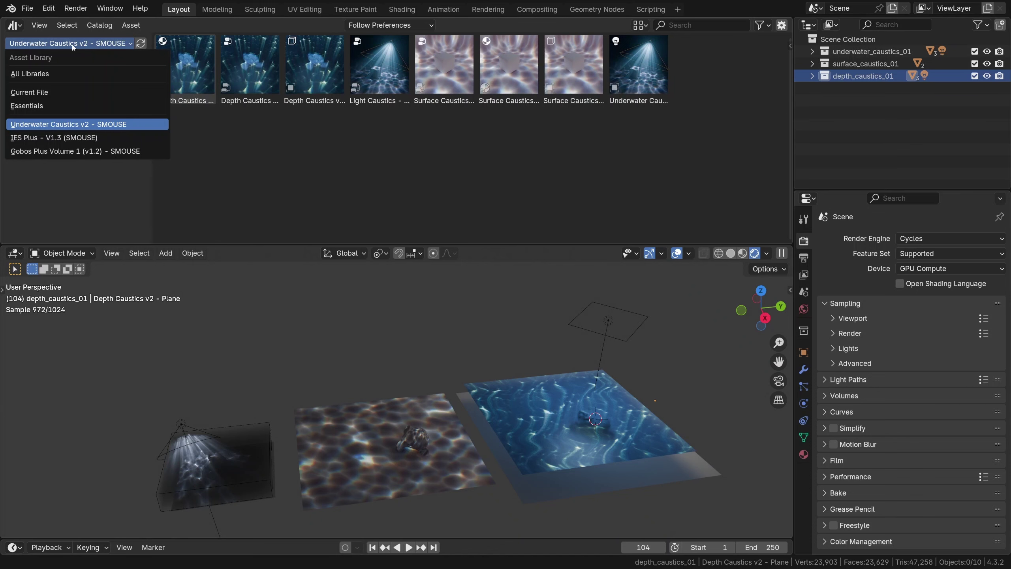
left_click(72, 124)
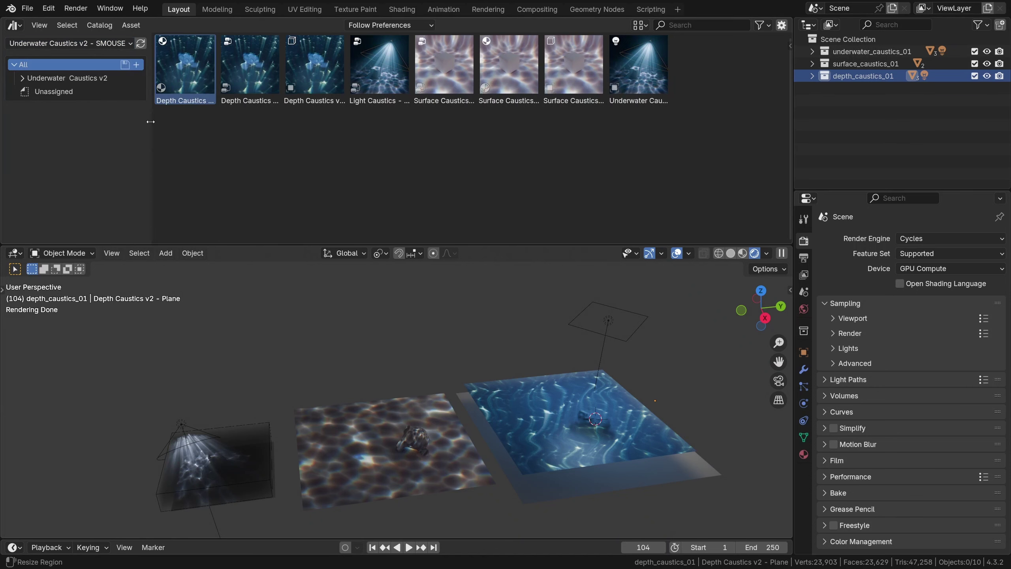
Enlarge the asset thumbnails and make the Asset Browser area taller to fit all the caustics assets.
left_click_drag(150, 122, 154, 123)
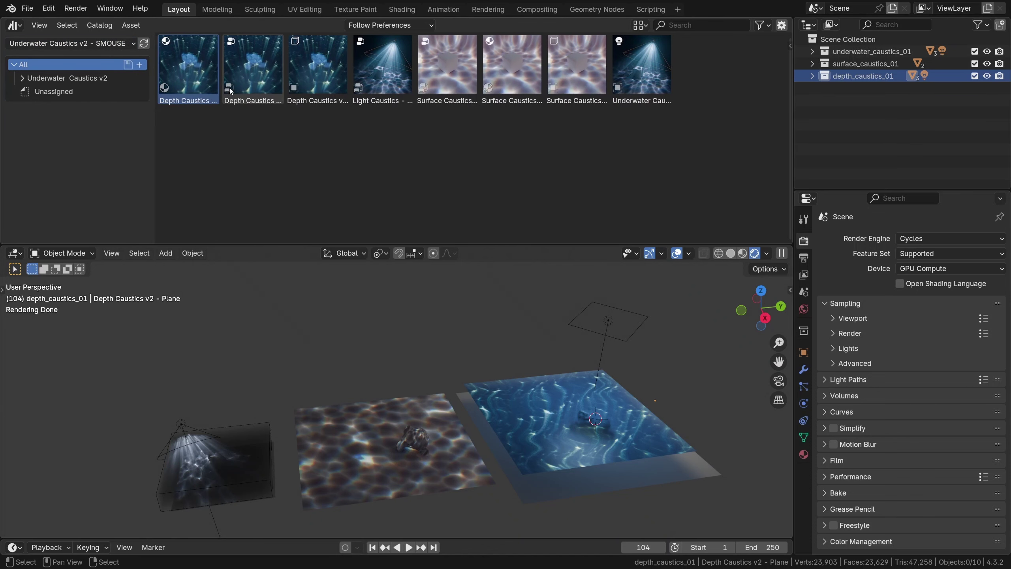
left_click(640, 25)
mouse_move(665, 49)
left_mouse_down()
mouse_move(633, 48)
mouse_move(681, 49)
mouse_move(673, 49)
left_mouse_up()
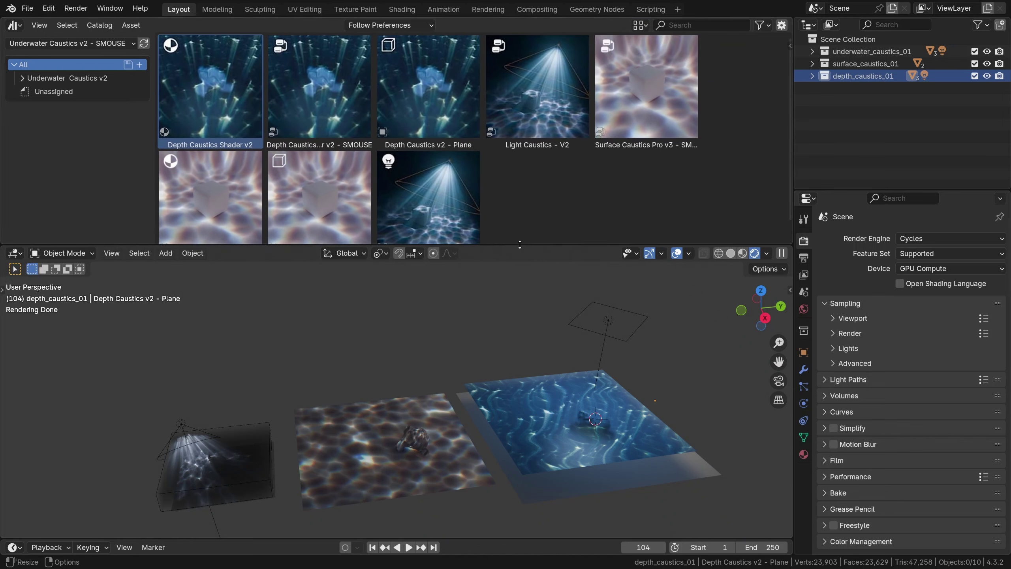
left_click_drag(508, 242, 518, 268)
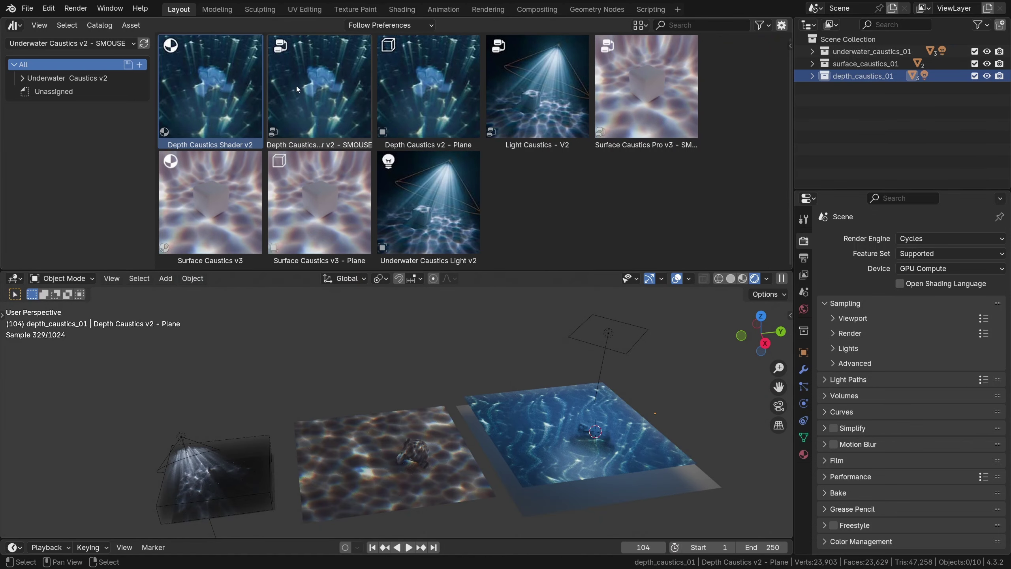
Place the Depth Caustics v2 - Plane and Surface Caustics v3 - Plane assets in front of the existing setups.
left_click(273, 49)
left_click(392, 79)
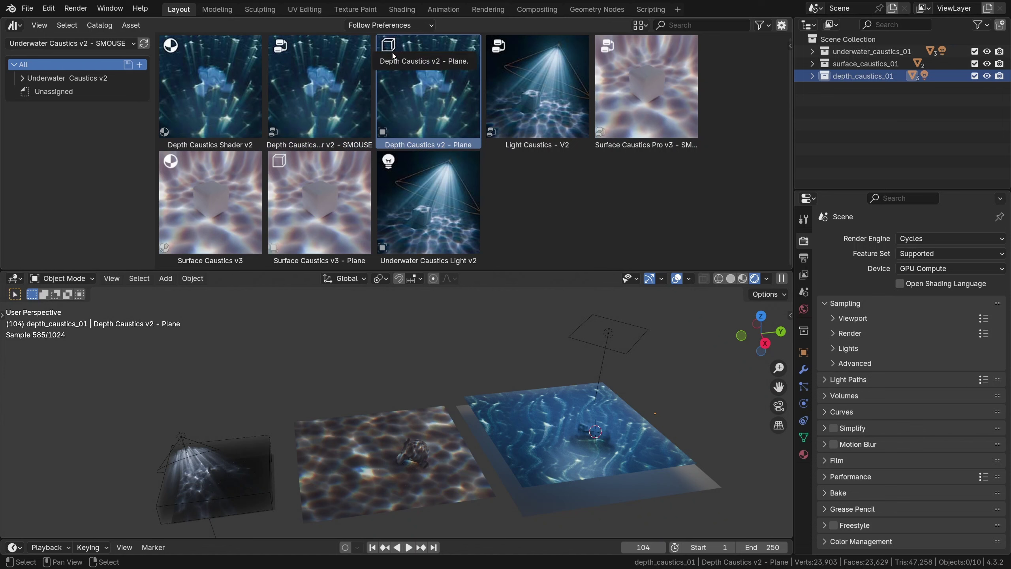
scroll(492, 380, "down", 3)
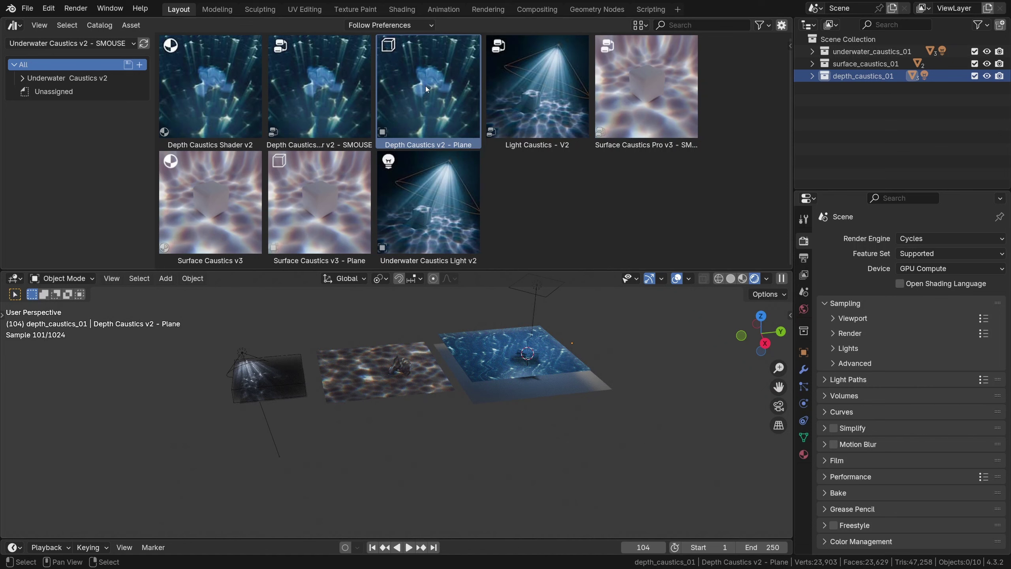
left_click_drag(425, 85, 575, 451)
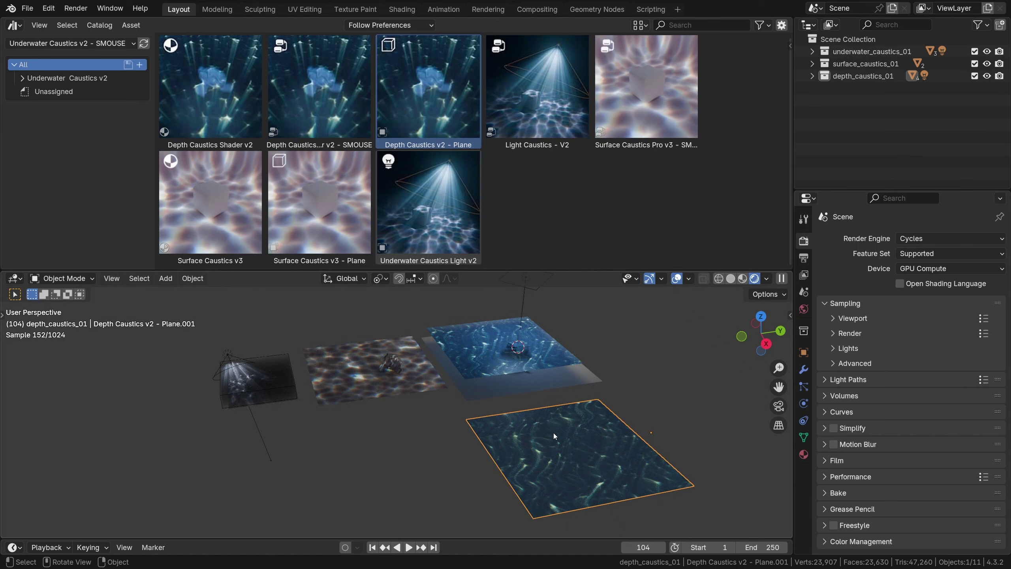
left_click(322, 196)
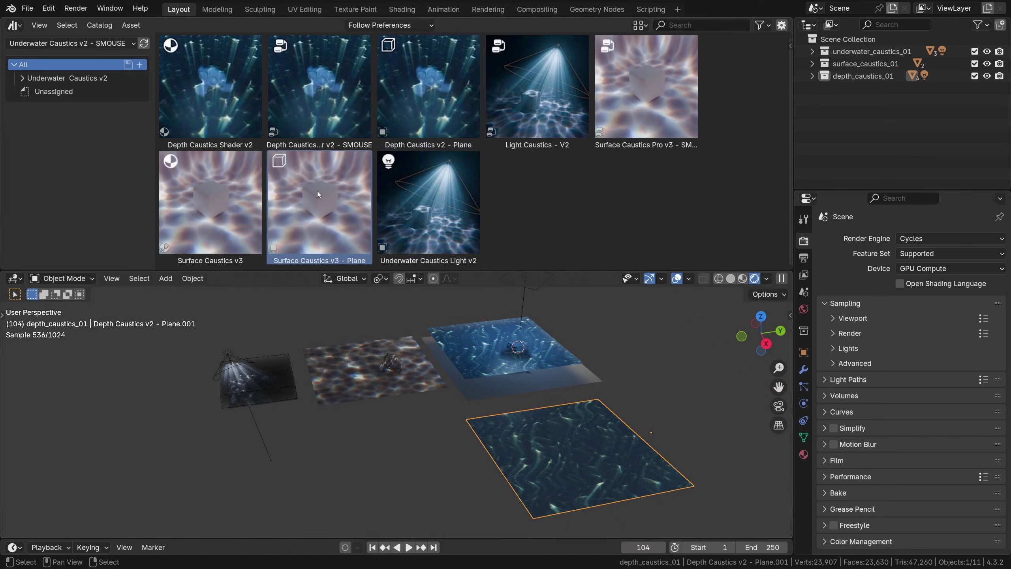
left_click_drag(319, 193, 455, 429)
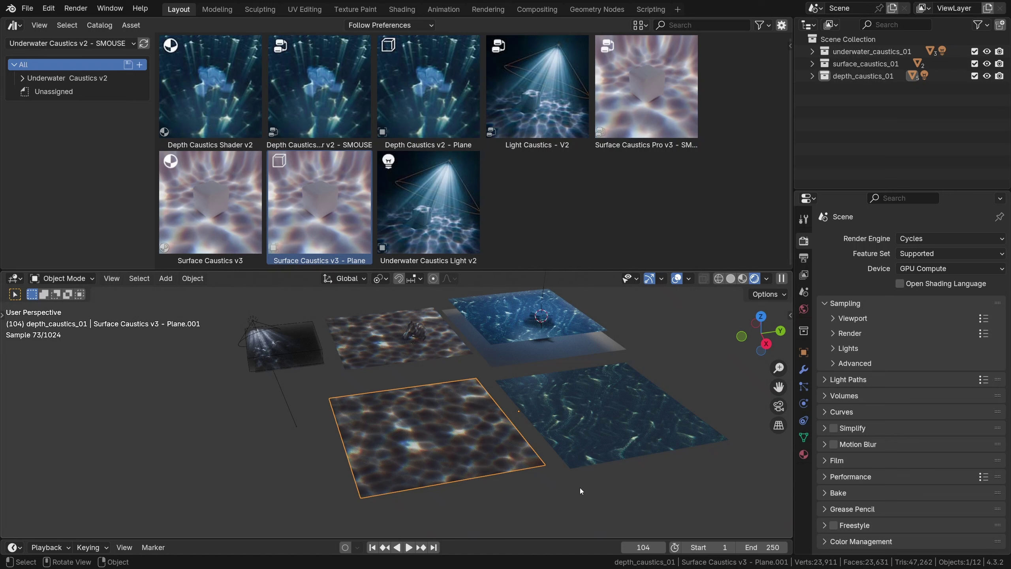
Delete both newly placed caustics planes from the scene.
left_click_drag(579, 487, 511, 434, "shift")
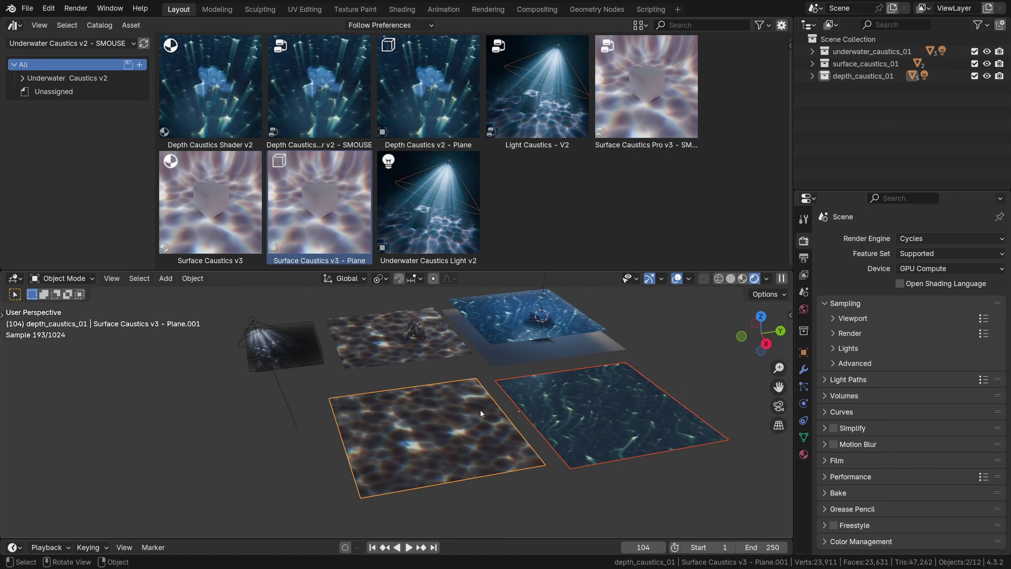
key("Delete")
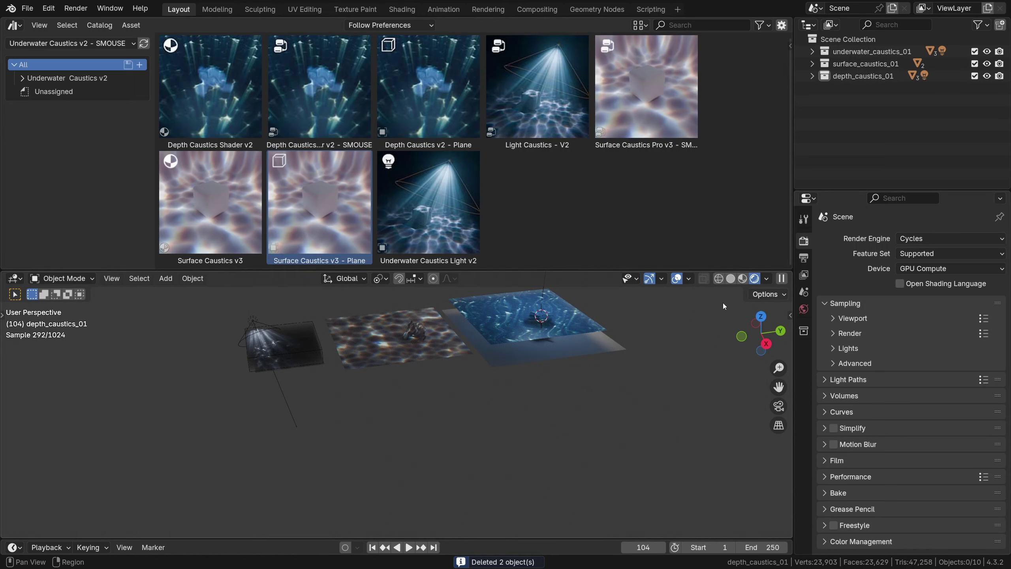
Switch the render engine to EEVEE and inspect how the three caustics setups render.
middle_click_drag(449, 338, 467, 388, "shift")
scroll(466, 388, "up", 3)
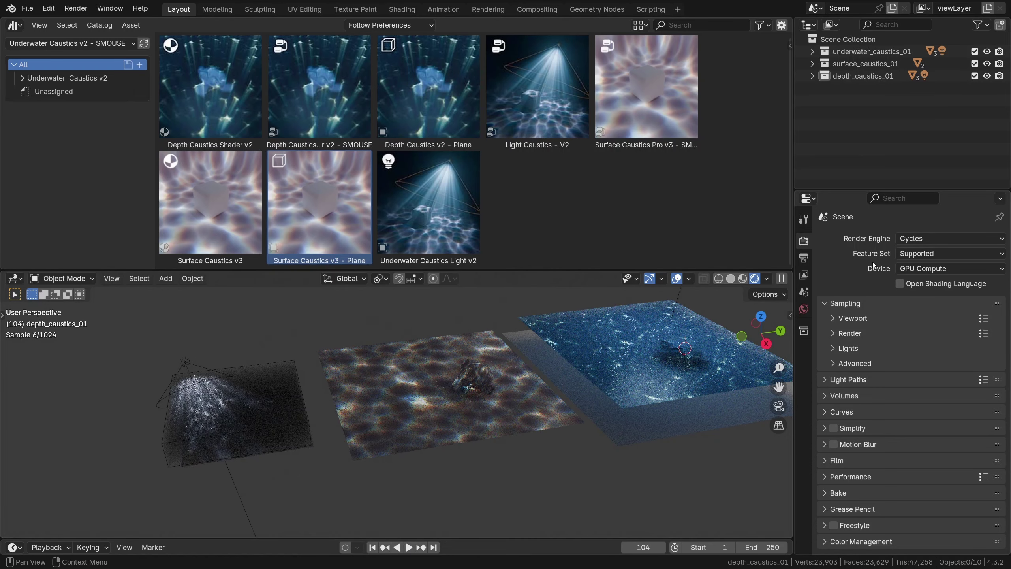
left_click(904, 239)
left_click(907, 253)
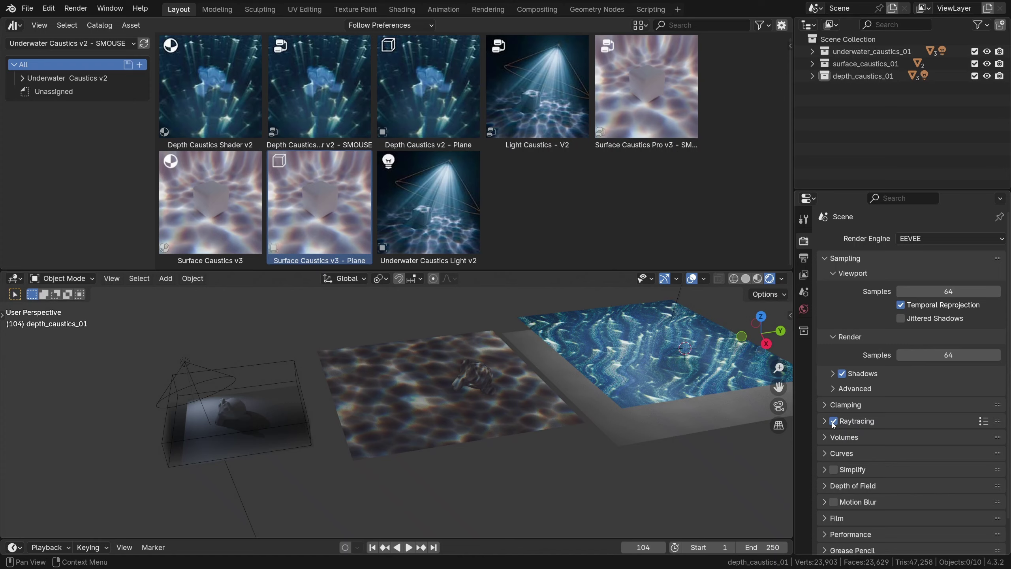
middle_click_drag(757, 395, 672, 378)
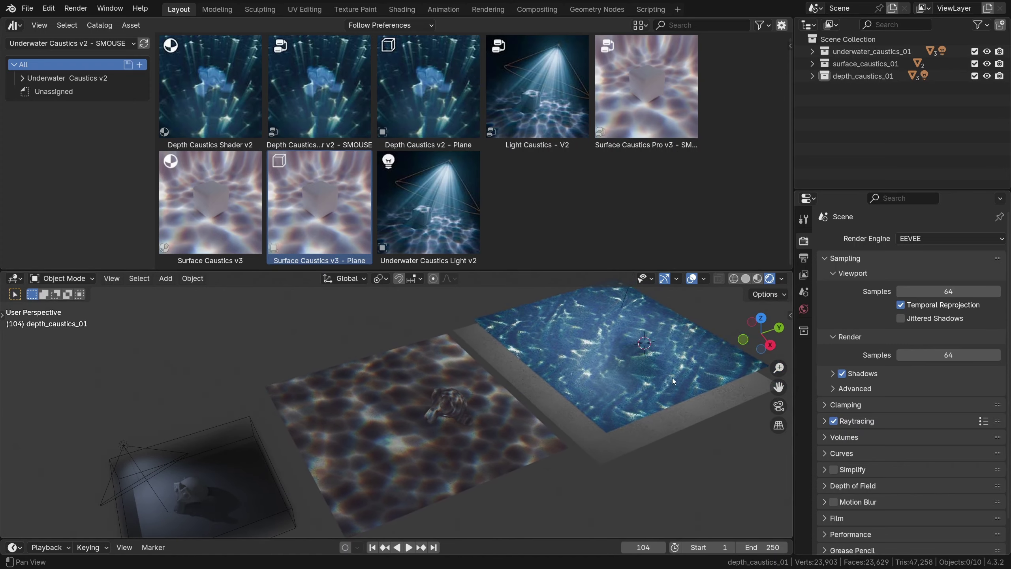
middle_click_drag(629, 343, 516, 370)
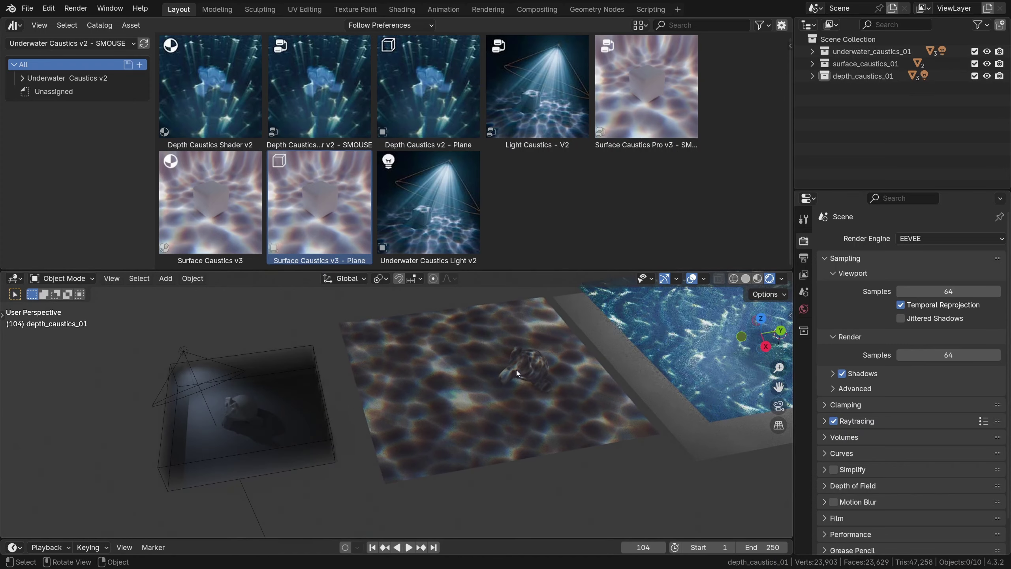
Scale up the monkey head on the surface caustics plane to roughly twice its size.
left_click(517, 370)
key("g")
key("y")
key("Escape")
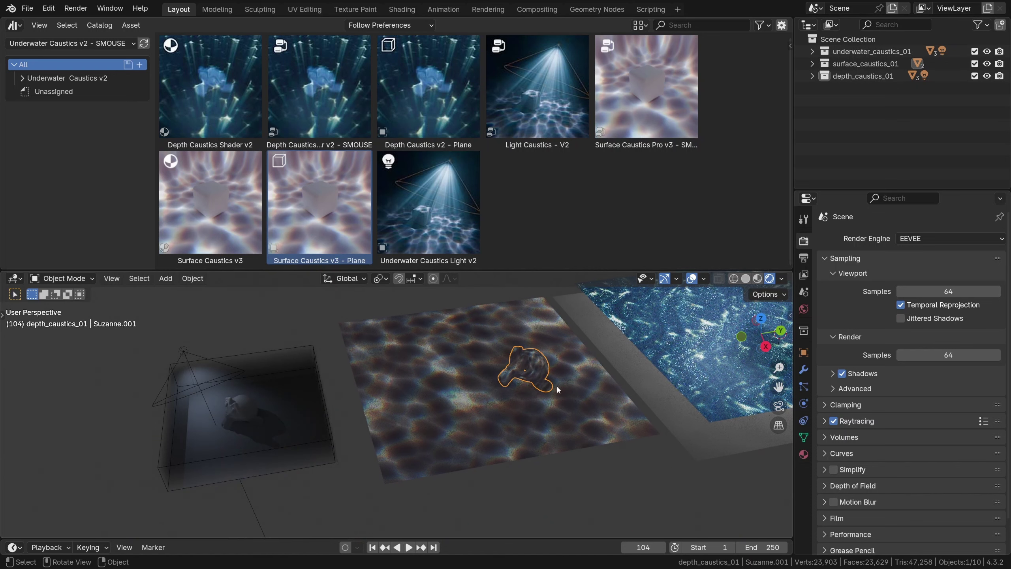
key("s")
key("r")
left_click(367, 382)
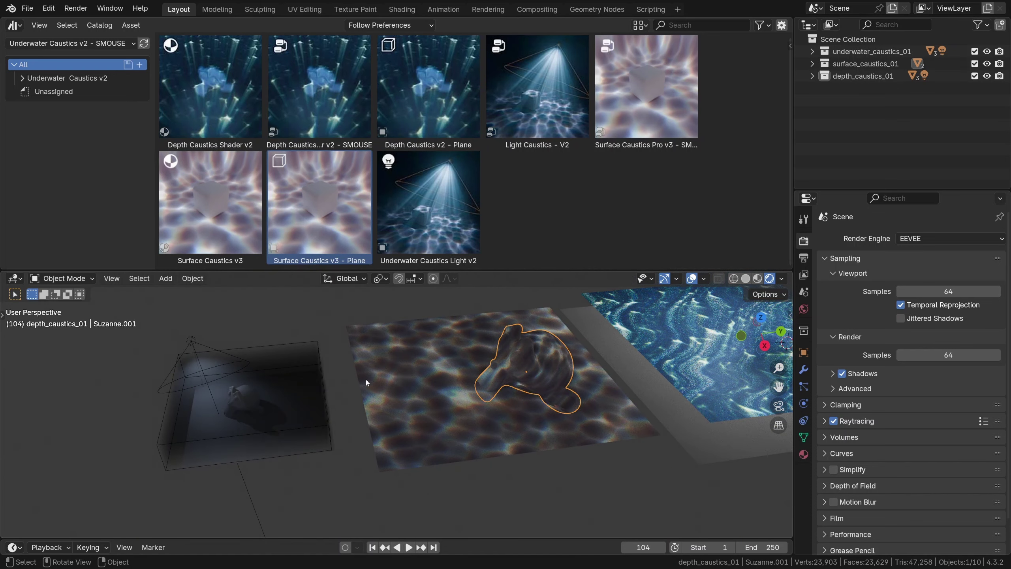
Set the render engine back to Cycles and examine the light rays in the underwater caustics setup.
scroll(266, 378, "up", 4)
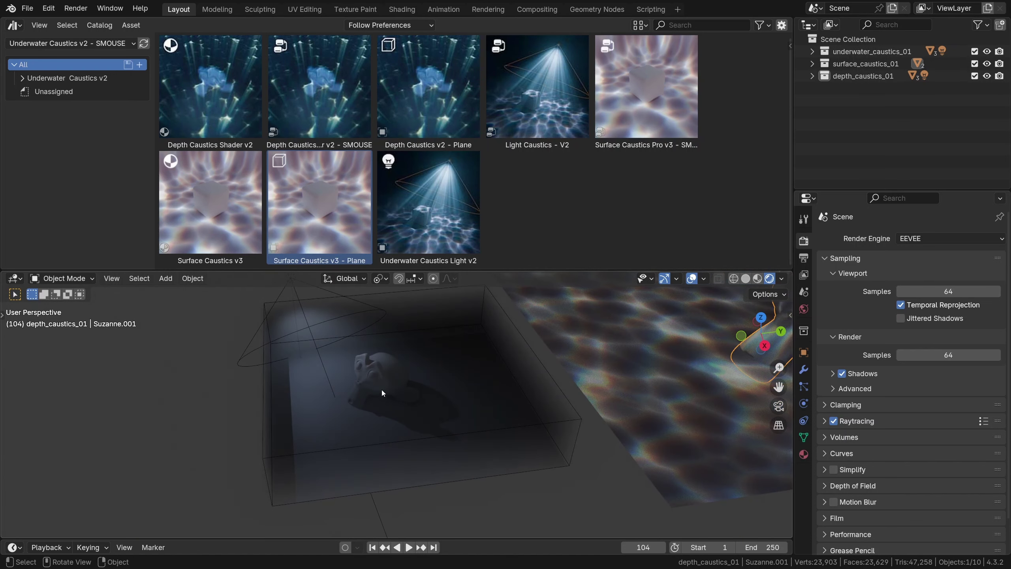
left_click(949, 238)
left_click(916, 284)
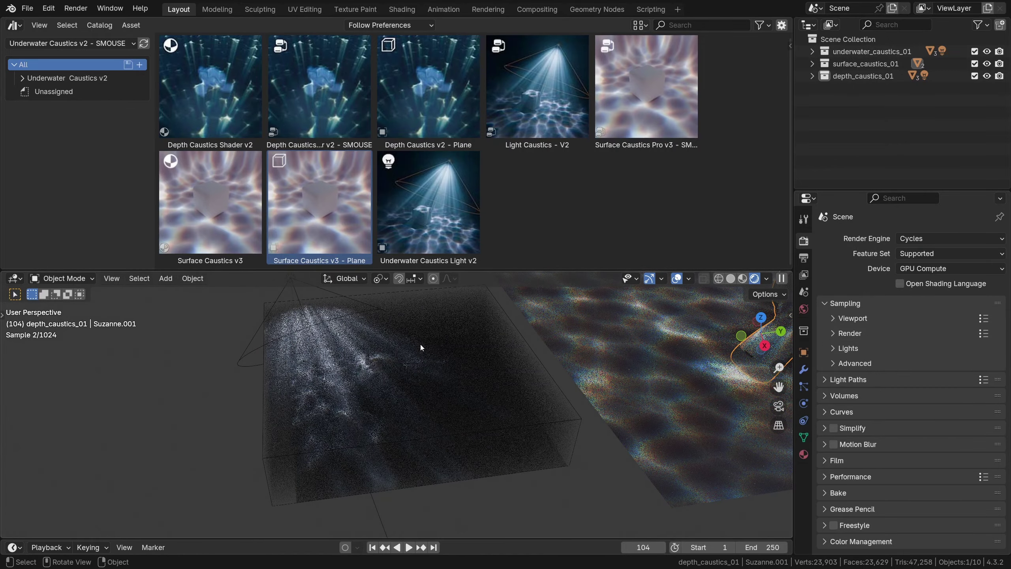
scroll(374, 343, "up", 4)
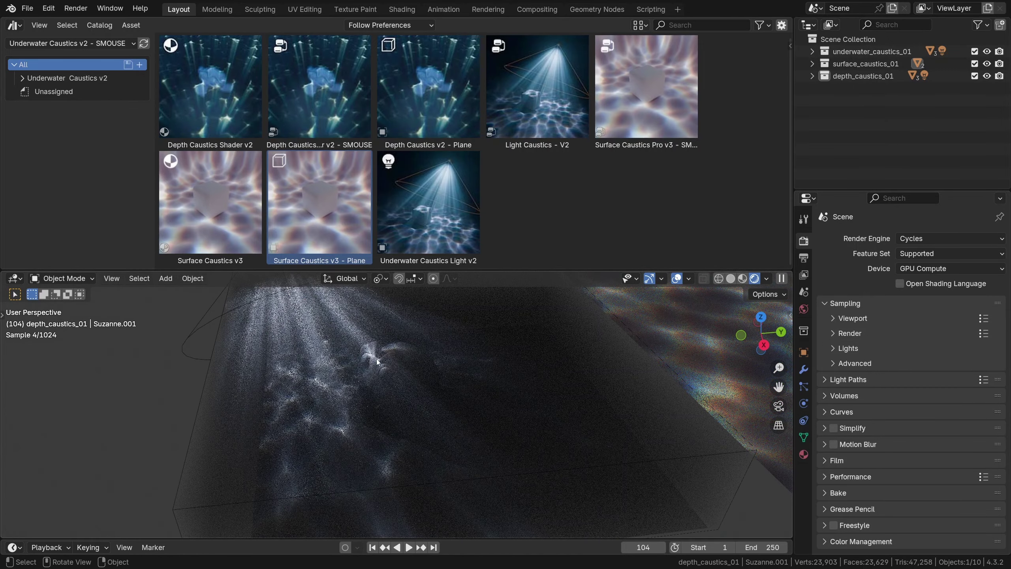
scroll(301, 320, "down", 4)
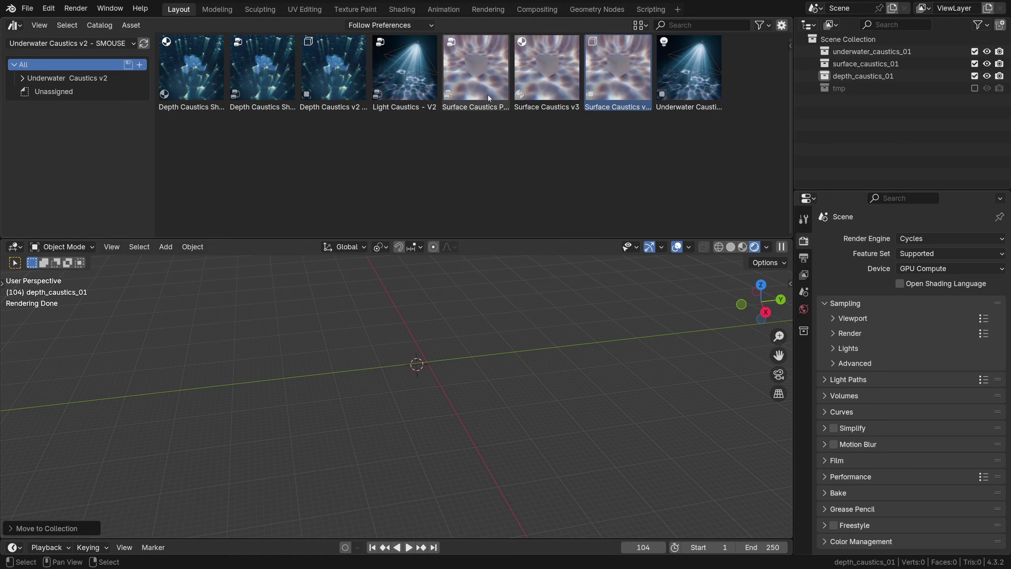
Add a plane mesh at the 3D cursor and scale it up as a floor.
left_click(692, 71)
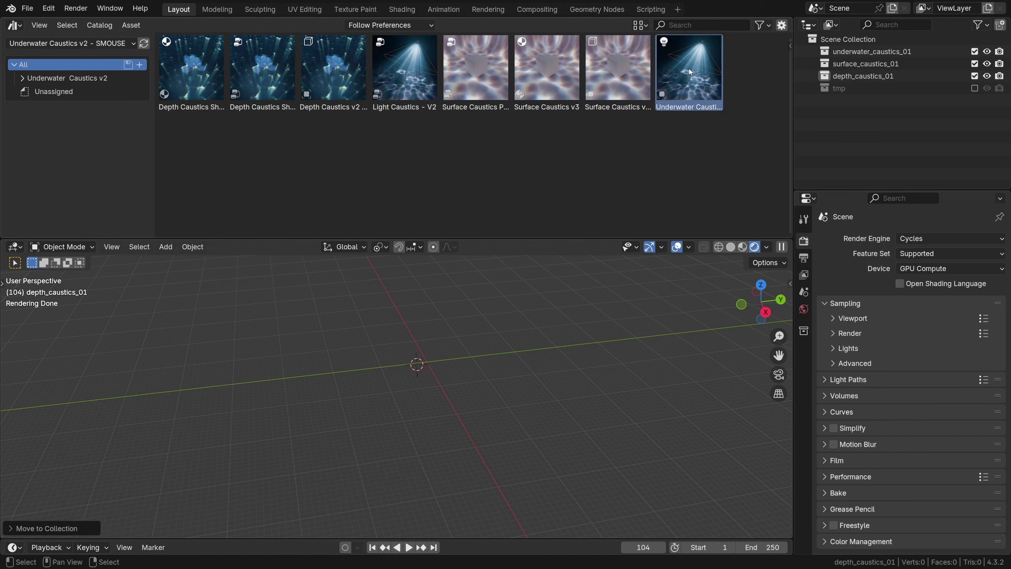
key("shift+a")
mouse_move(432, 150)
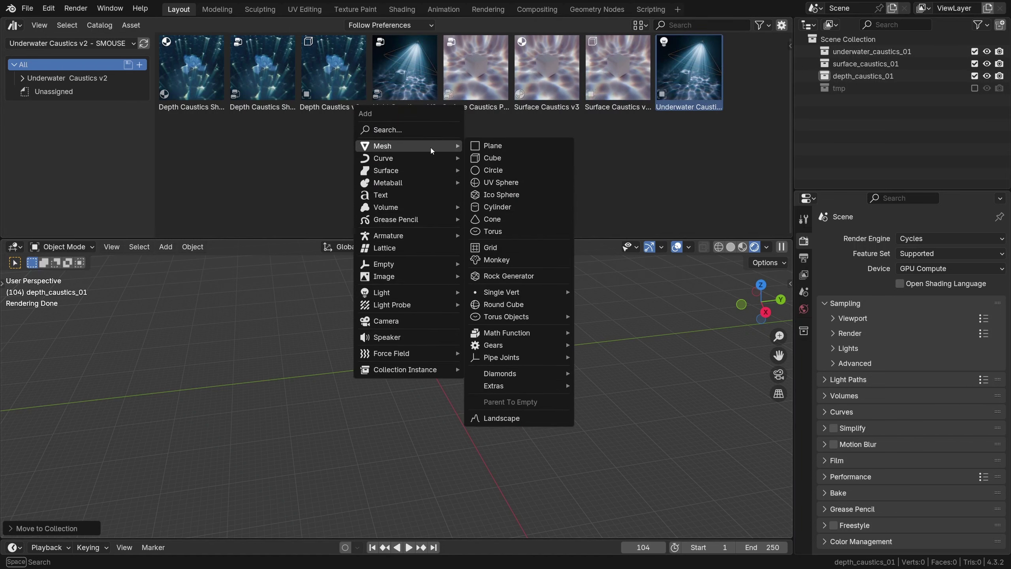
left_click(491, 146)
key("s")
left_click(580, 332)
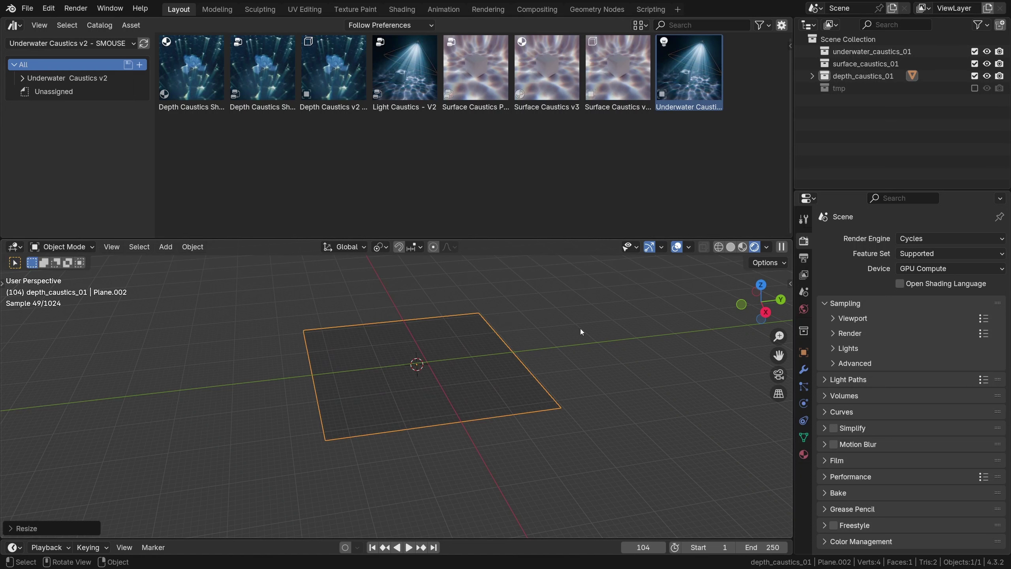
Adjust the new plane's height along Z and shift it horizontally in the XY plane.
key("g")
key("z")
left_click(576, 301)
key("g")
key("shift+z")
left_click(597, 318)
Add a monkey mesh at the 3D cursor, near the middle of the new plane.
key("shift+a")
mouse_move(432, 349)
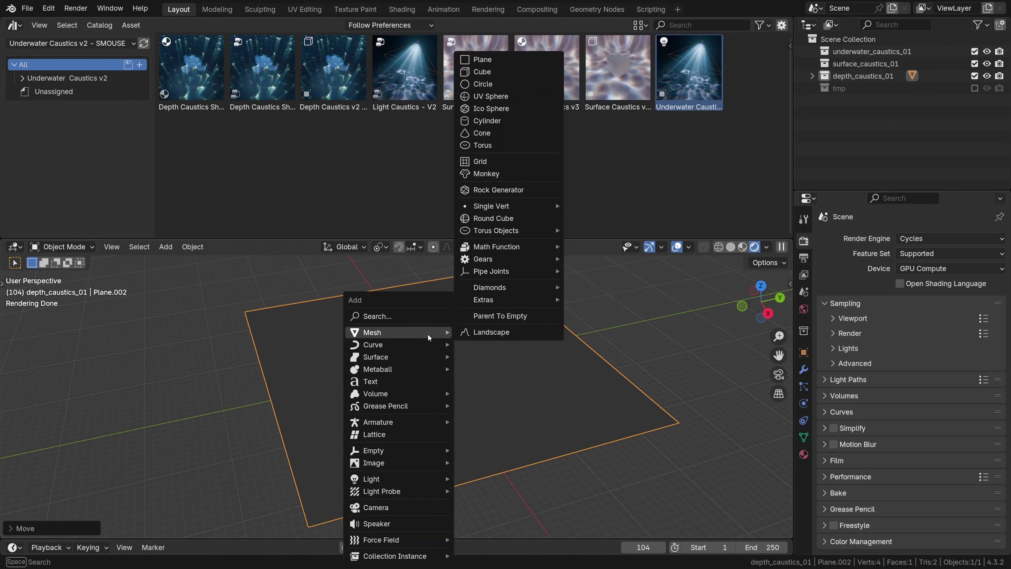
left_click(491, 174)
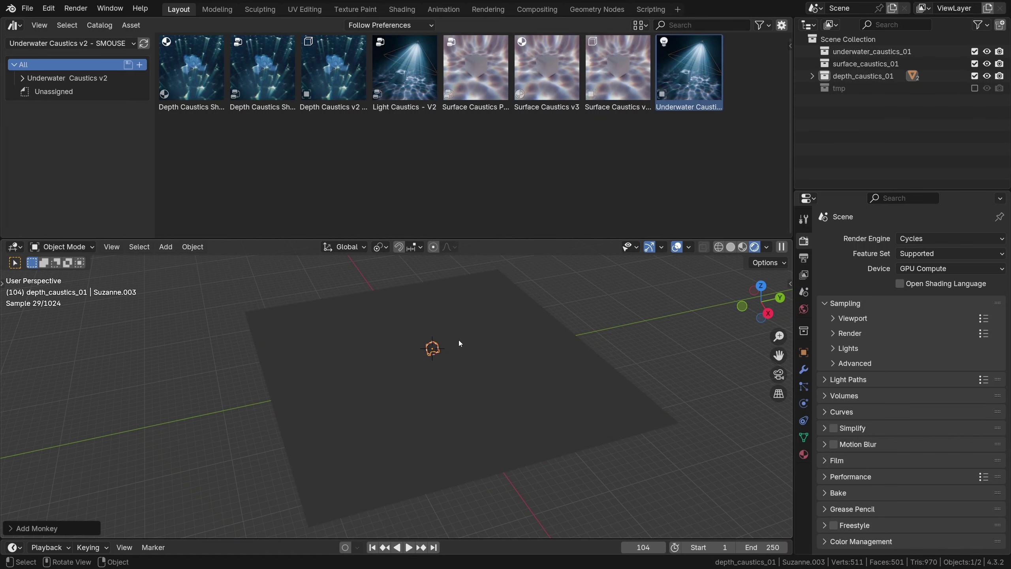
Scale up the monkey on the plane and tilt it around the global X axis.
key("s")
key("Return")
key("r")
key("x")
left_click(494, 342)
Raise the monkey along Z and shift it horizontally in the XY plane.
key("g")
key("z")
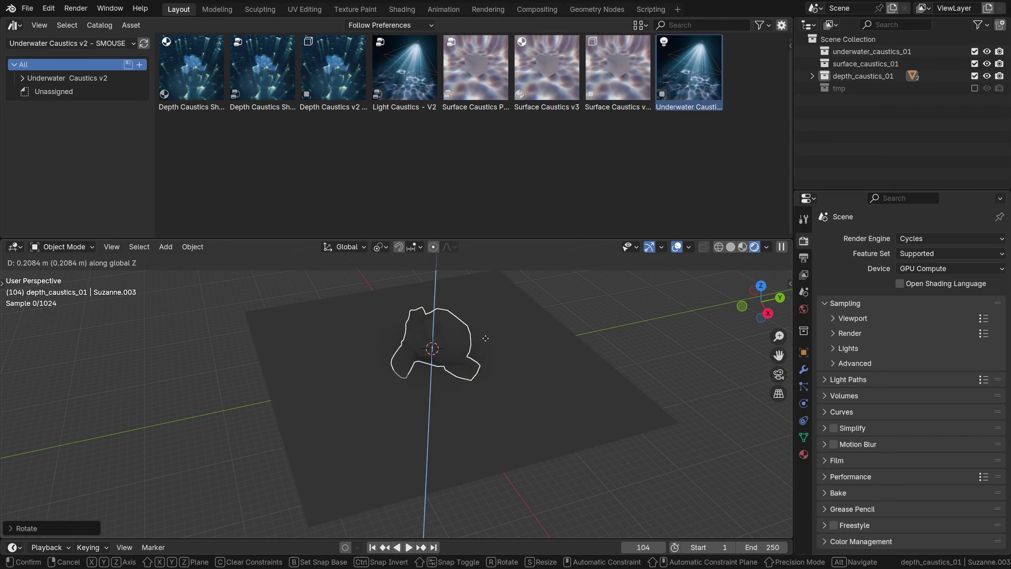
left_click(486, 334)
key("g")
key("shift+z")
left_click(504, 345)
Rotate the monkey around the global Z axis by about 21°.
key("r")
key("z")
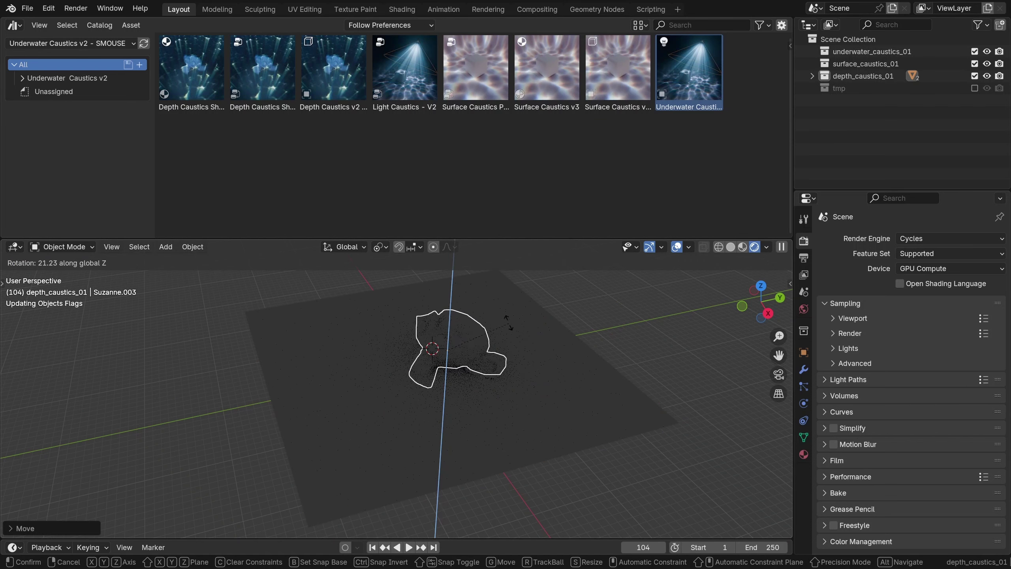
left_click(503, 323)
left_click(503, 323)
left_click(462, 327)
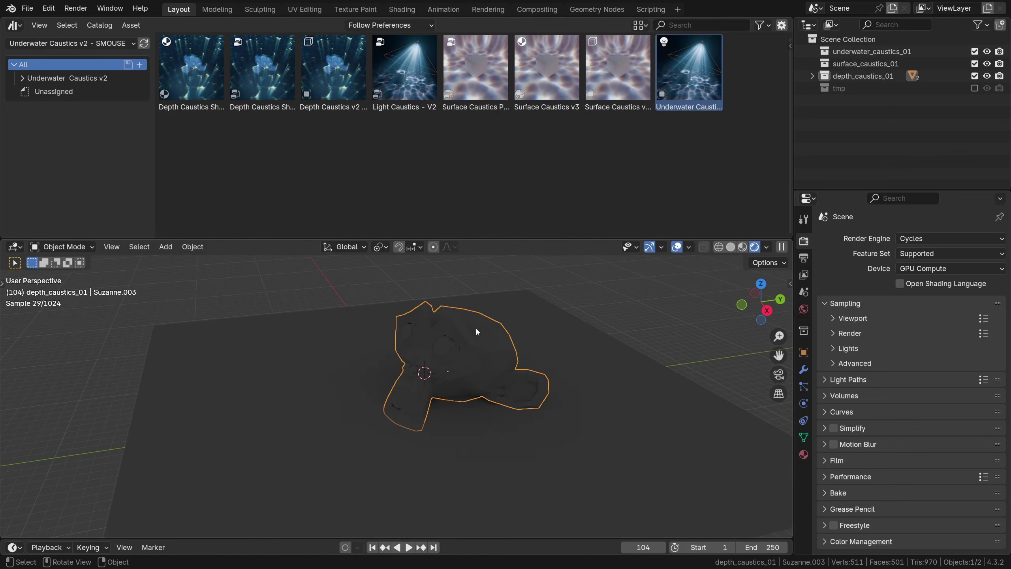
Add a level 2 Subdivision modifier to the monkey and apply it.
scroll(478, 330, "up", 5)
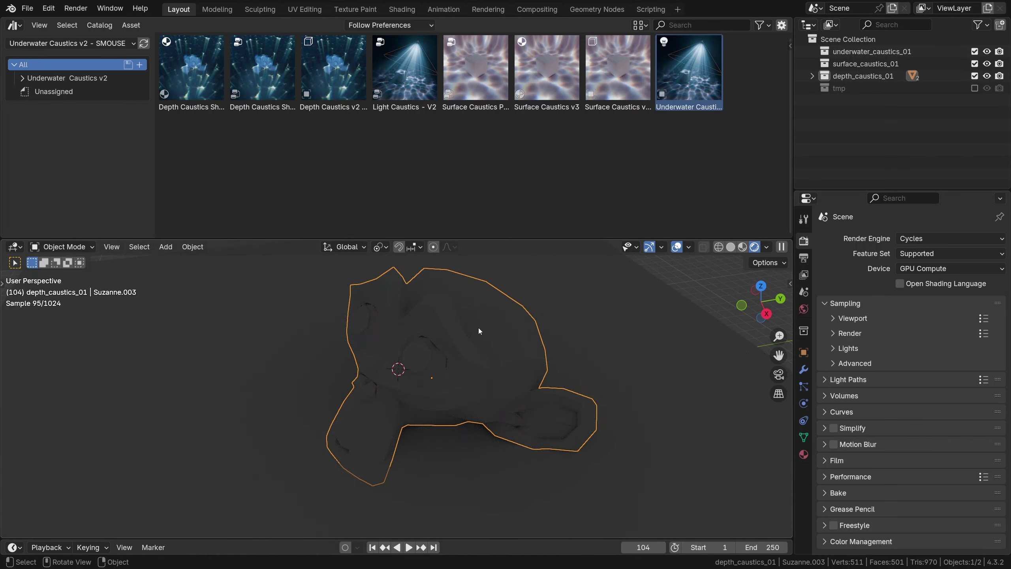
key("ctrl+2")
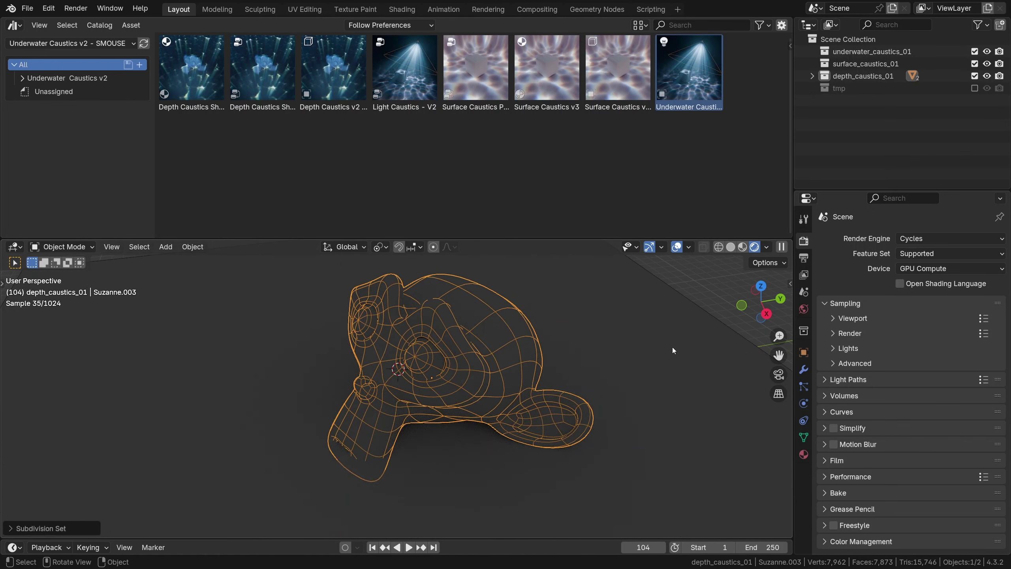
left_click(804, 370)
left_click(970, 258)
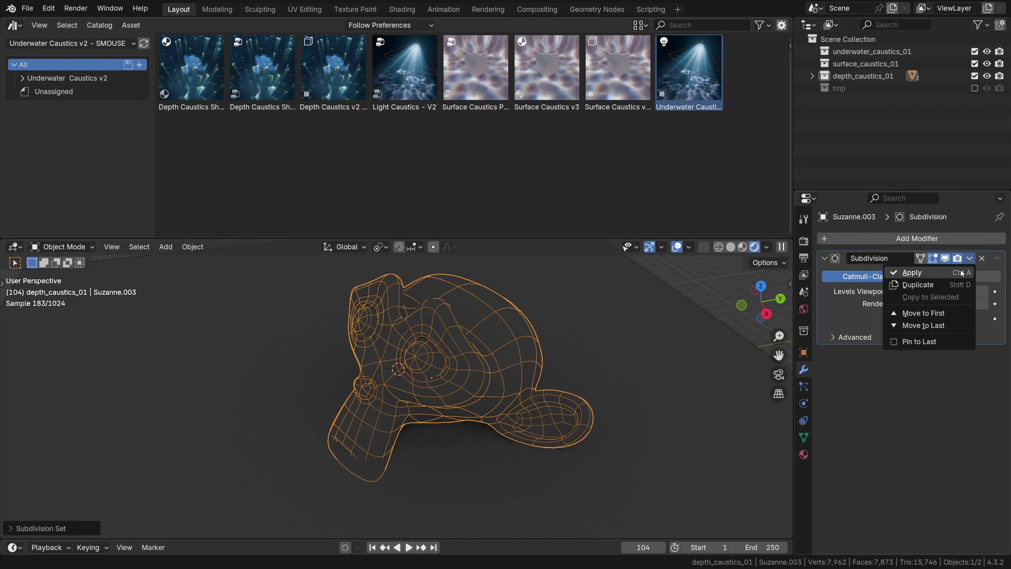
left_click(961, 273)
Adjust the monkey's height along Z above the plane and deselect everything.
scroll(571, 328, "down", 2)
key("g")
key("z")
left_click(514, 335)
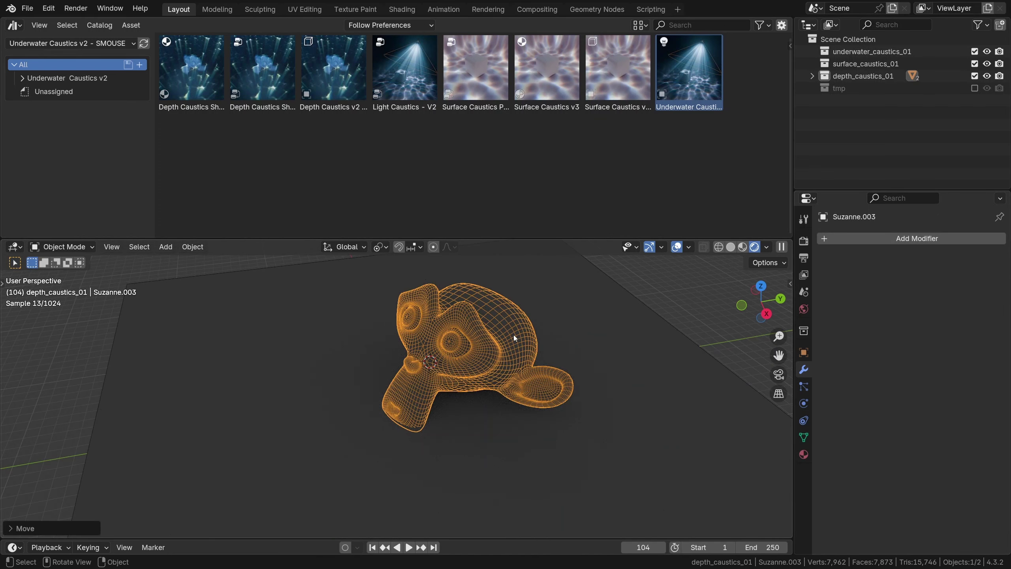
key("alt+a")
Place the Underwater Caustics Light asset from the library onto the plane beside the monkey.
middle_click_drag(512, 333, 513, 322)
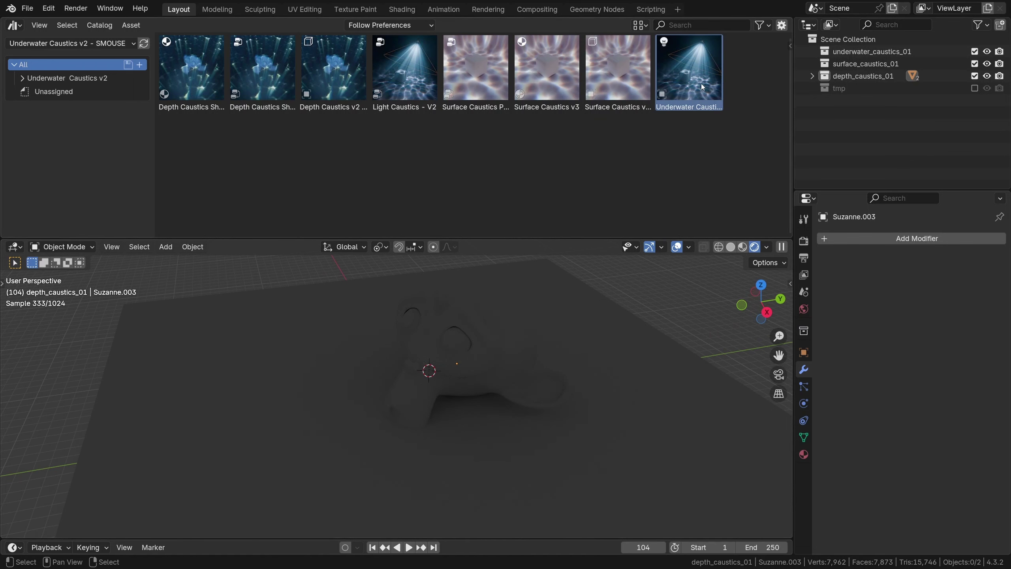
left_click_drag(690, 69, 294, 377)
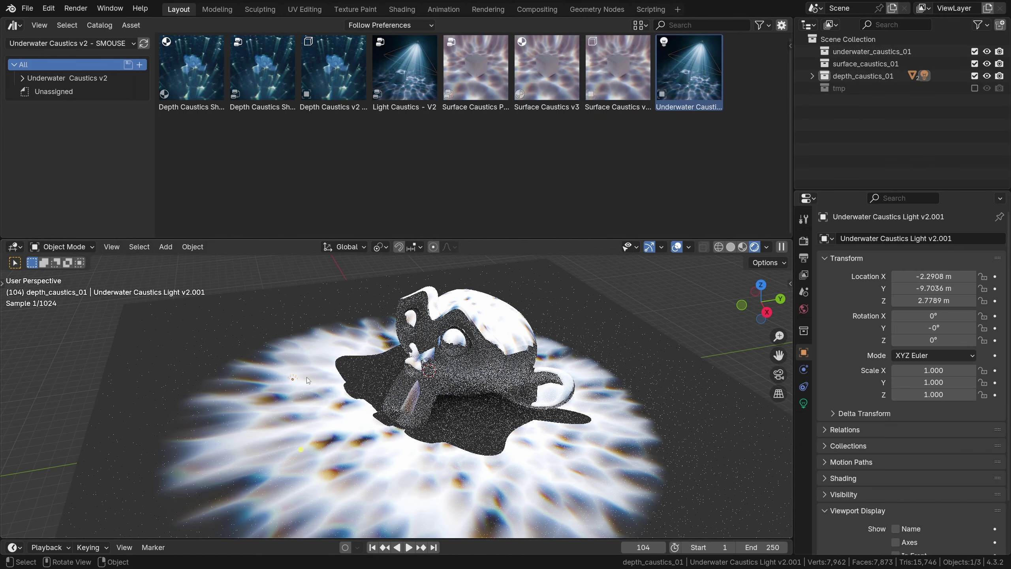
scroll(298, 377, "up", 2)
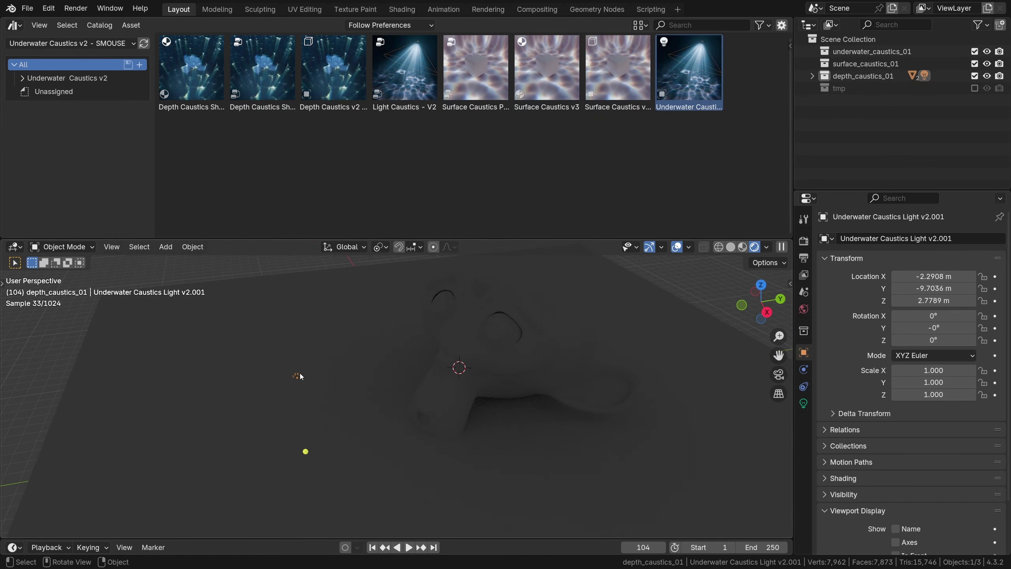
scroll(294, 347, "down", 5)
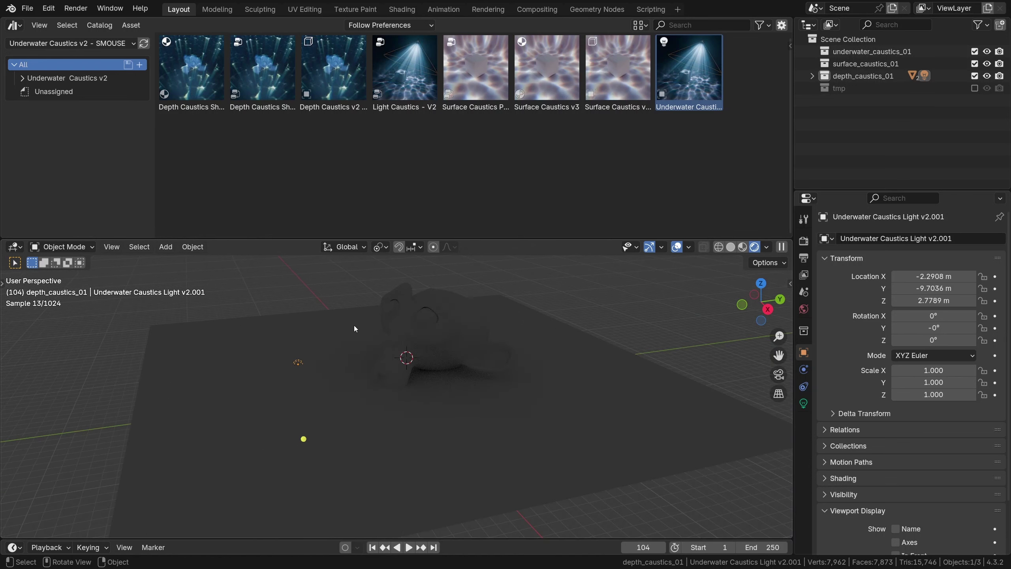
Raise the caustics light straight up along Z to a height of about 22.66 m.
key("t")
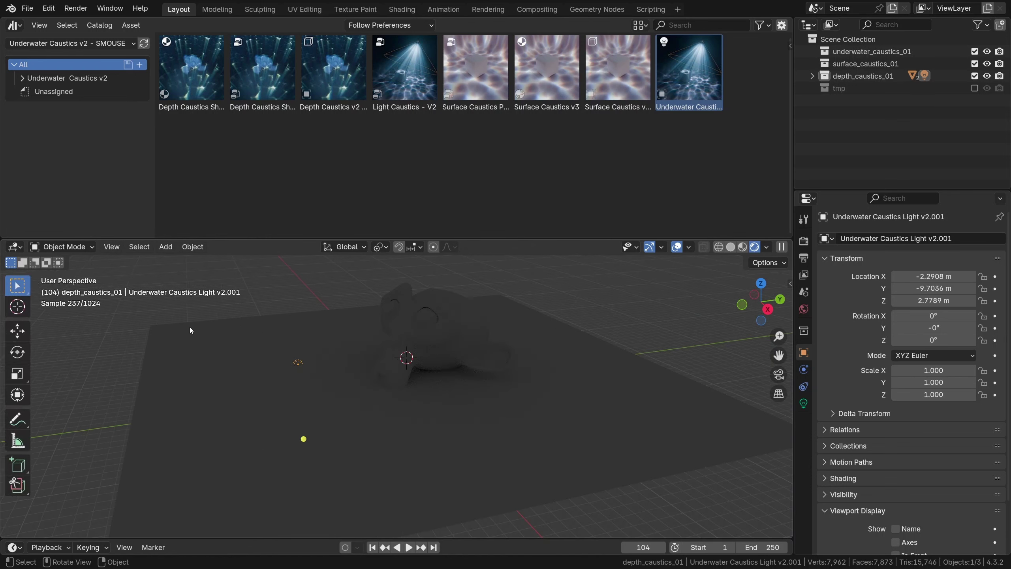
left_click(17, 333)
left_click_drag(295, 319, 328, 421)
left_click(19, 287)
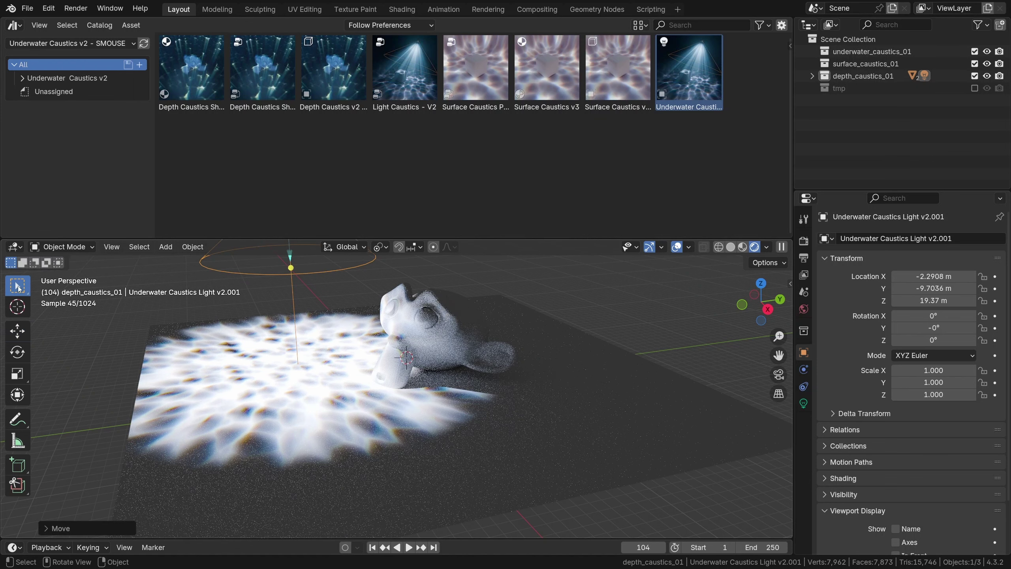
middle_click_drag(301, 318, 349, 377, "shift")
scroll(349, 377, "down", 3)
key("g")
key("z")
left_click(415, 334)
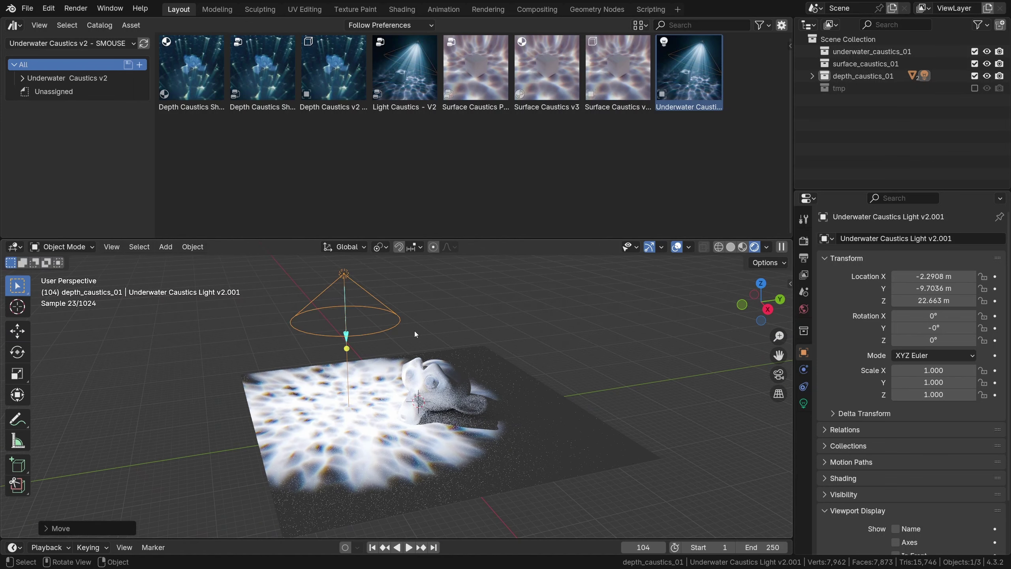
Rotate the caustics light about 28.8° around the X axis to aim it at the monkey.
key("r")
key("x")
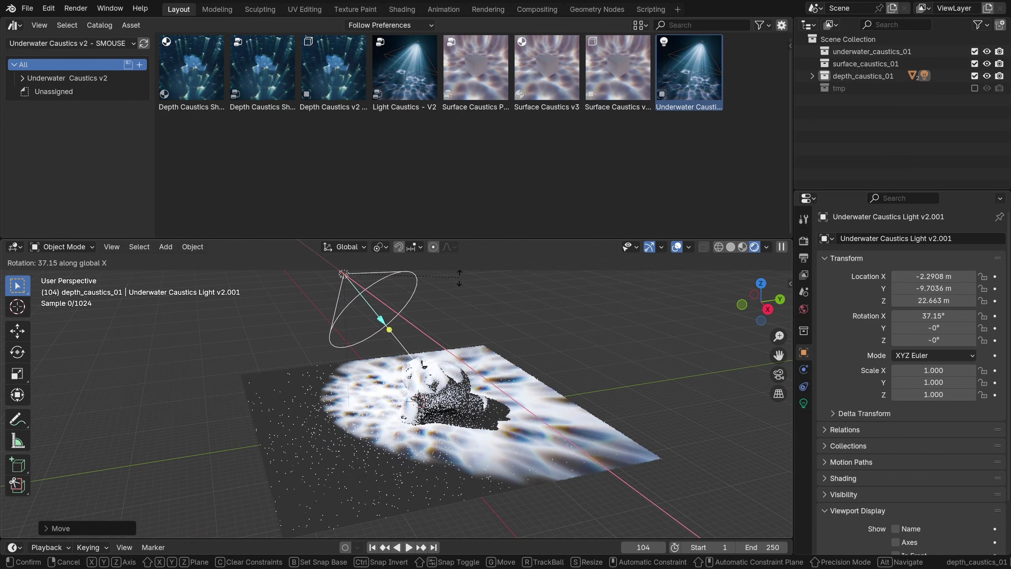
left_click(439, 295)
middle_click_drag(410, 315, 373, 330)
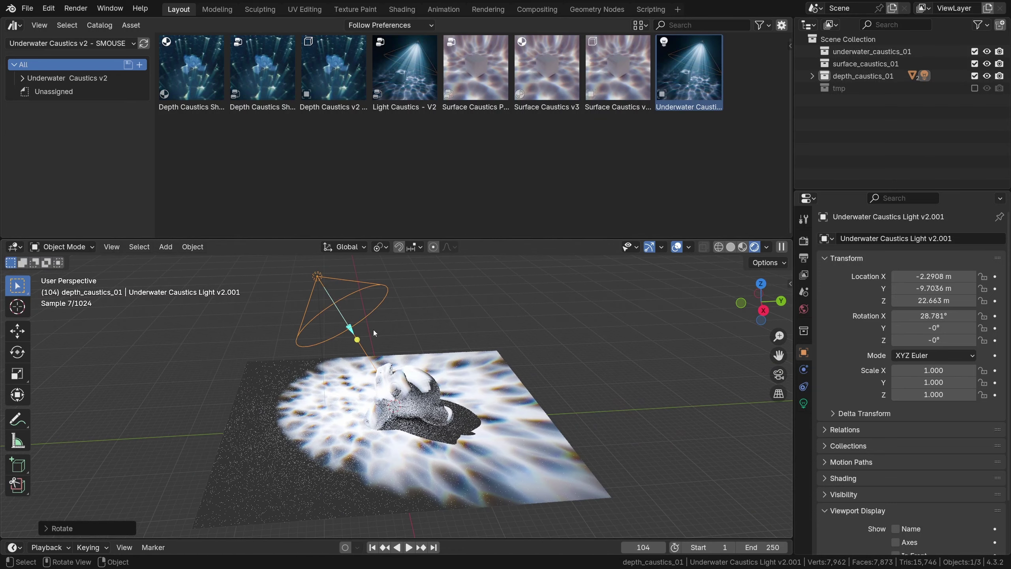
Replace the asset browser with the Shader Editor and move the light's Emission node closer to the Light Caustics group.
left_click(14, 25)
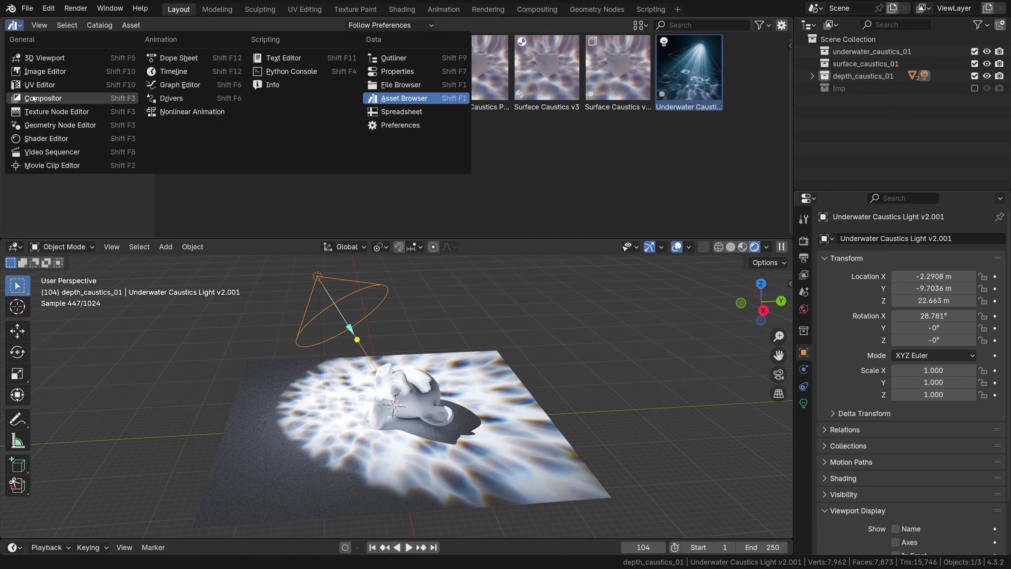
left_click(38, 138)
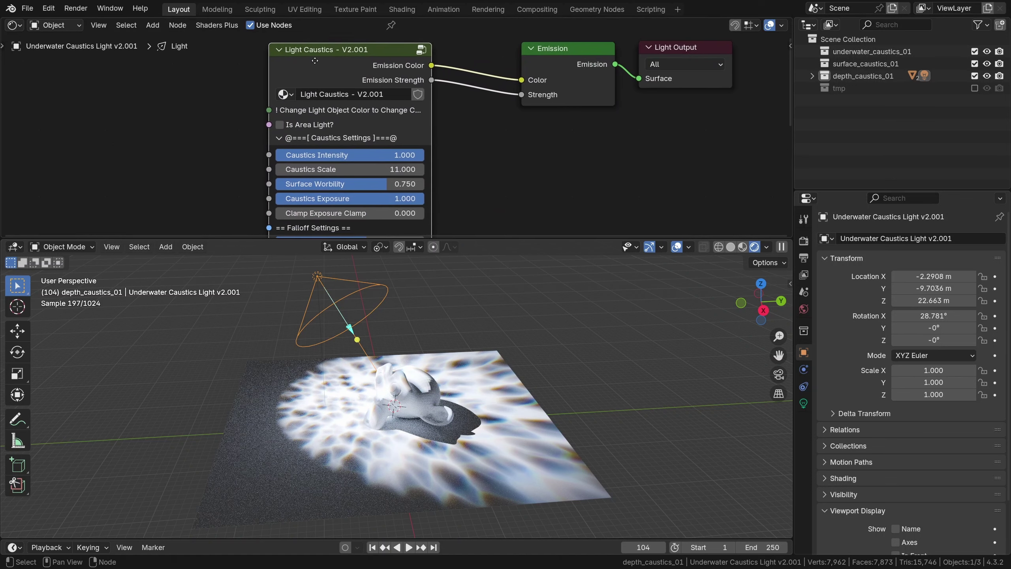
middle_click_drag(327, 61, 355, 79)
left_click_drag(560, 80, 525, 78)
middle_click_drag(525, 96, 486, 107)
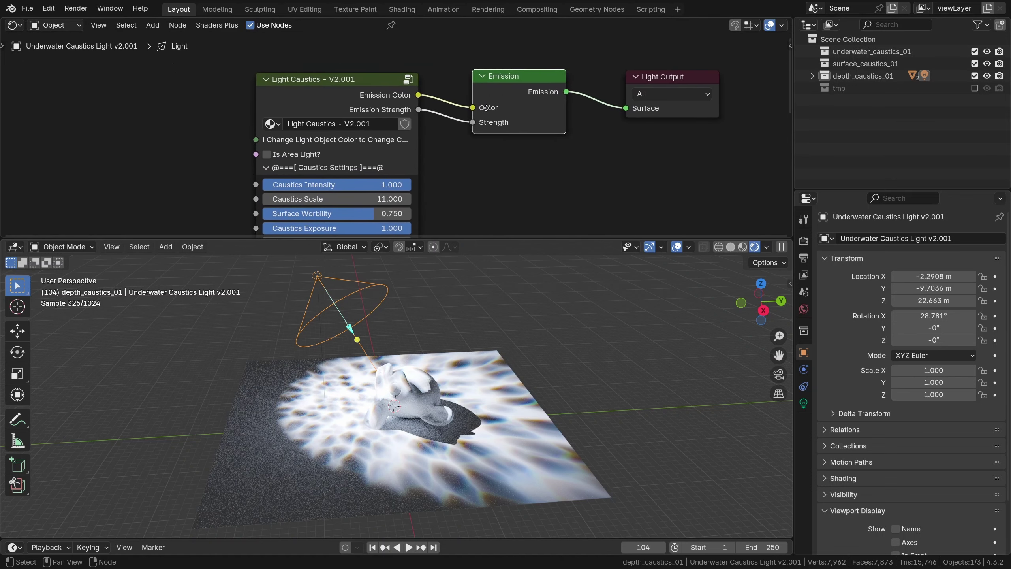
Disconnect the Light Caustics group from the Emission node's Color and Strength inputs.
scroll(486, 107, "up", 1)
mouse_move(473, 106)
left_mouse_down()
mouse_move(458, 102)
mouse_move(454, 142)
left_mouse_up()
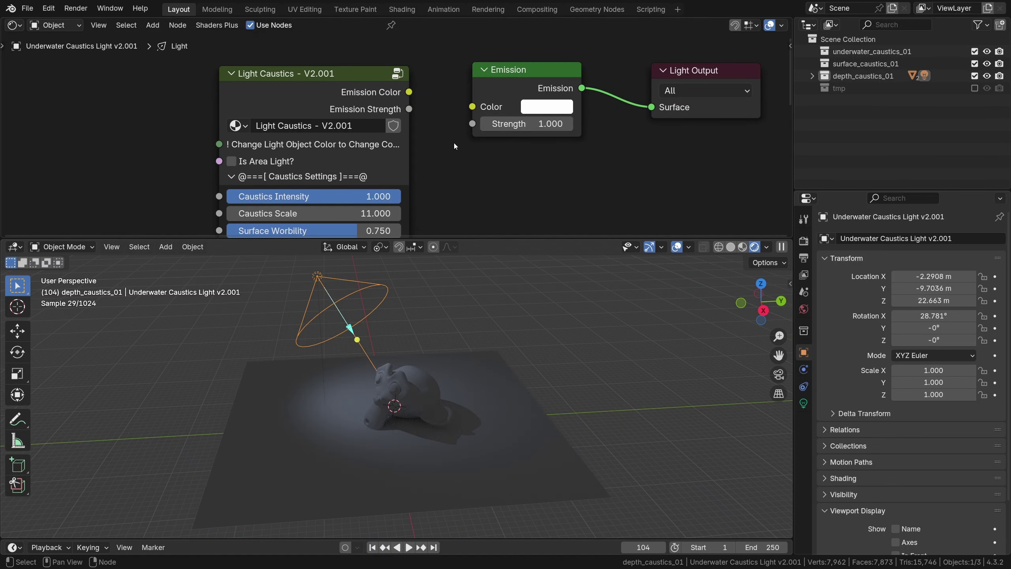
key("r")
key("Escape")
Try a power of 20000 W on the spot light and restore it to 2000 W.
left_click(803, 403)
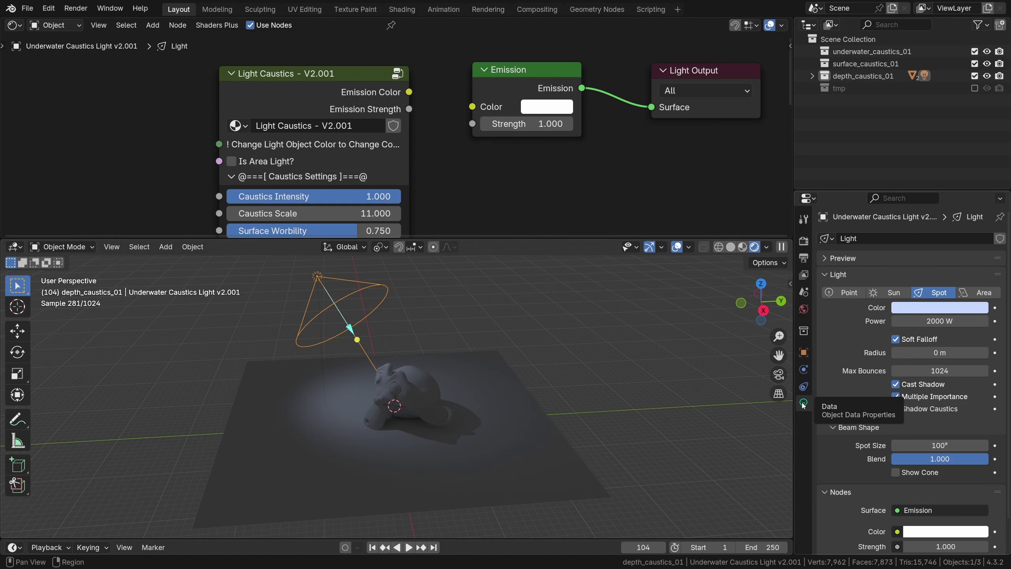
left_click(928, 322)
left_click(899, 322)
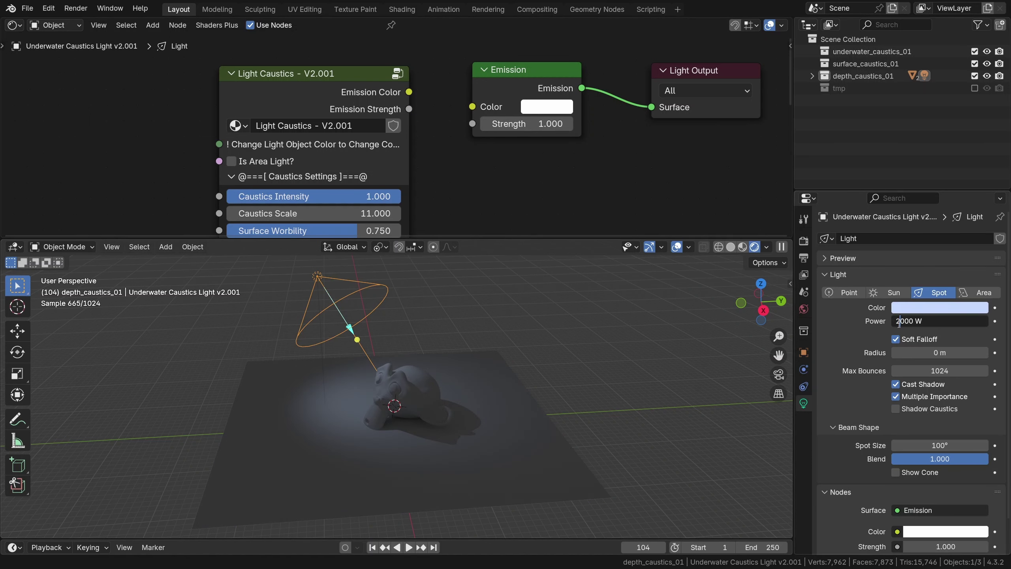
type("0")
key("Return")
left_click(902, 322)
left_click(901, 322)
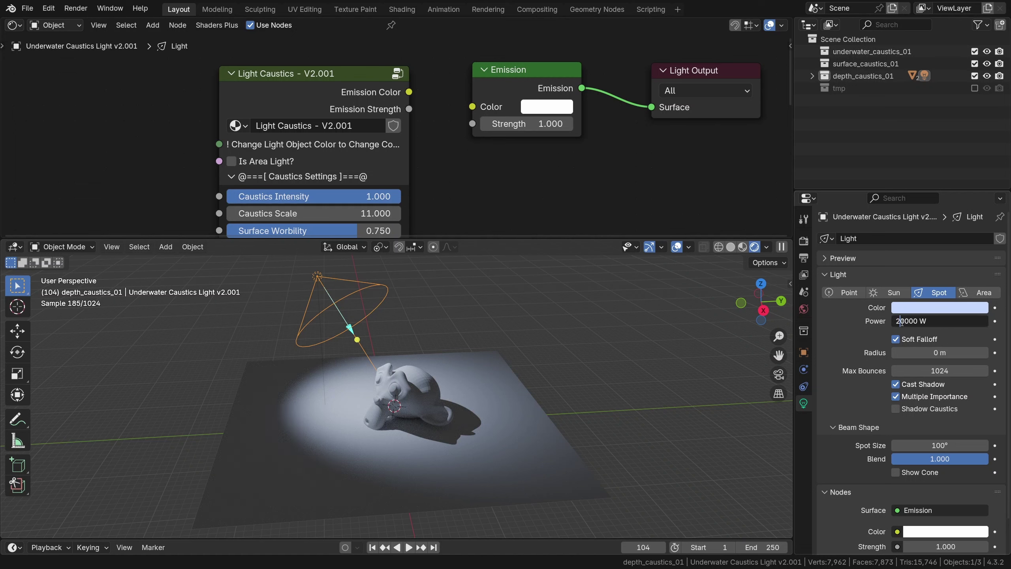
key("Return")
Try adjusting the spot light's color and spot size, keeping the original settings.
left_click(929, 309)
mouse_move(927, 158)
left_mouse_down()
mouse_move(898, 186)
mouse_move(906, 138)
mouse_move(940, 161)
mouse_move(926, 160)
left_mouse_up()
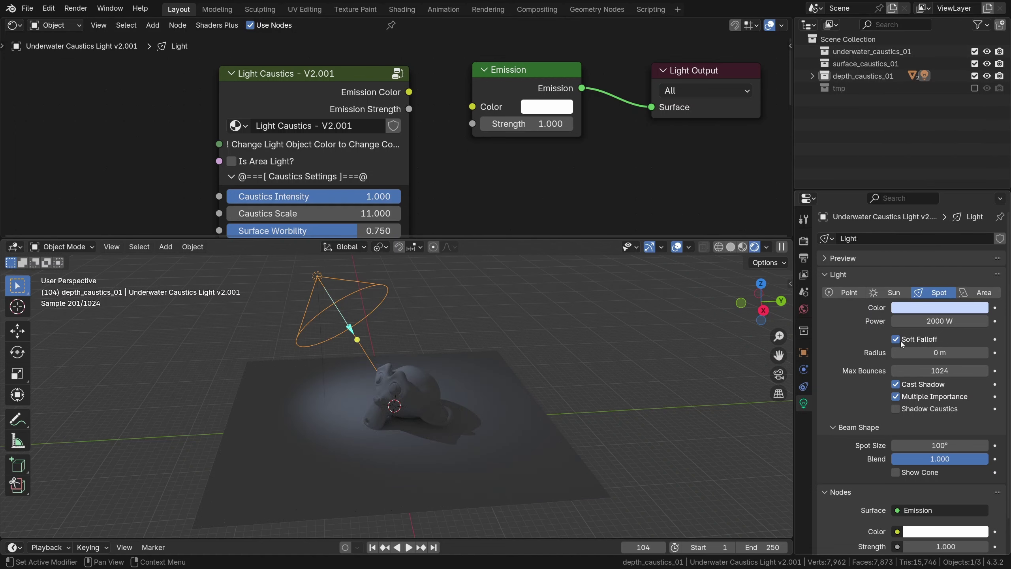
mouse_move(940, 445)
left_mouse_down()
mouse_move(904, 445)
mouse_move(945, 438)
left_mouse_up()
Reconnect the Light Caustics group's Emission Color and Emission Strength outputs to the Emission node's Color and Strength.
middle_click_drag(360, 145, 372, 92)
scroll(406, 137, "down", 3)
left_click_drag(469, 63, 519, 89)
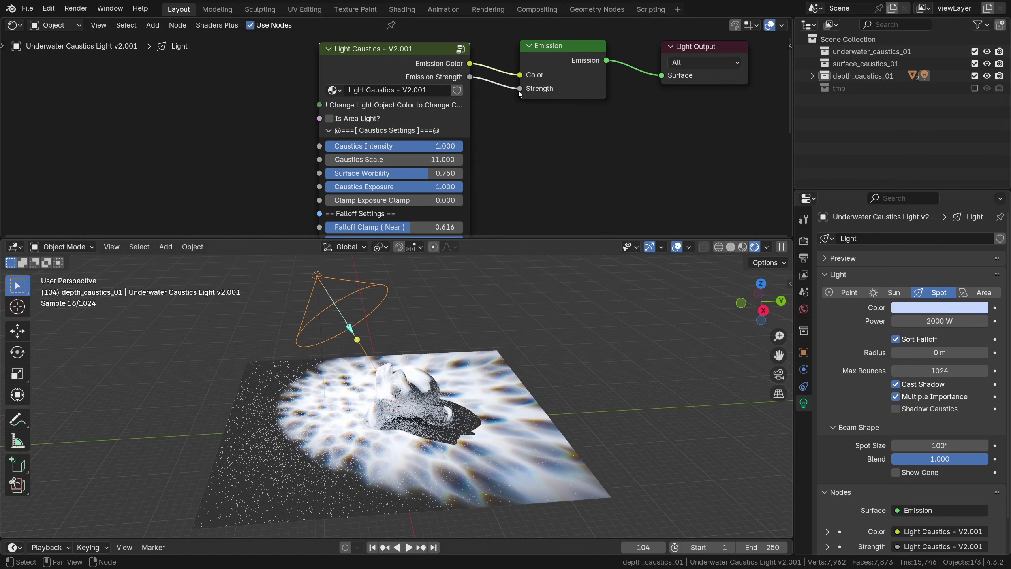
Lower the Caustics Intensity of the Light Caustics group to about 0.017.
left_click_drag(454, 145, 327, 145)
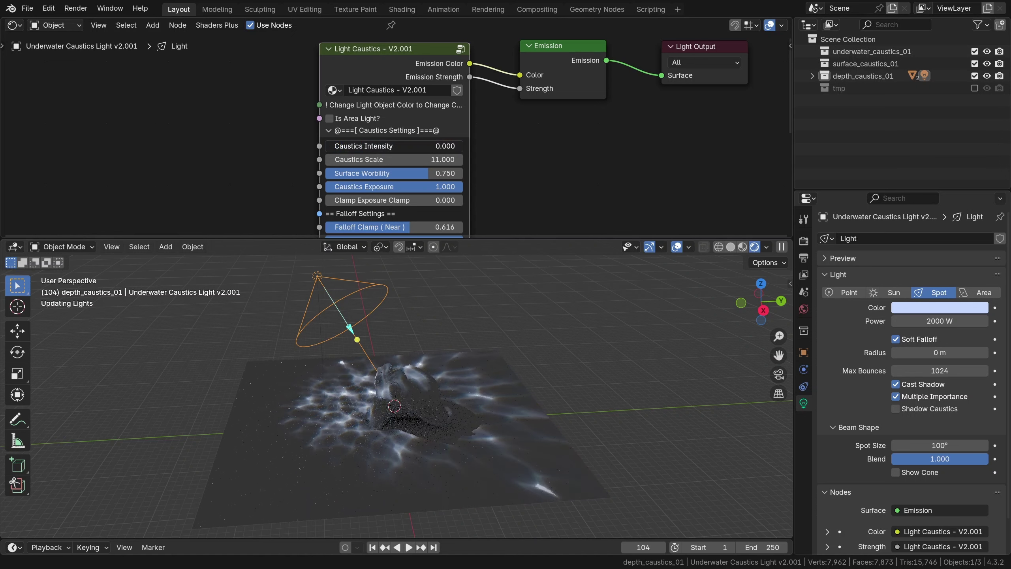
left_click_drag(394, 146, 328, 148)
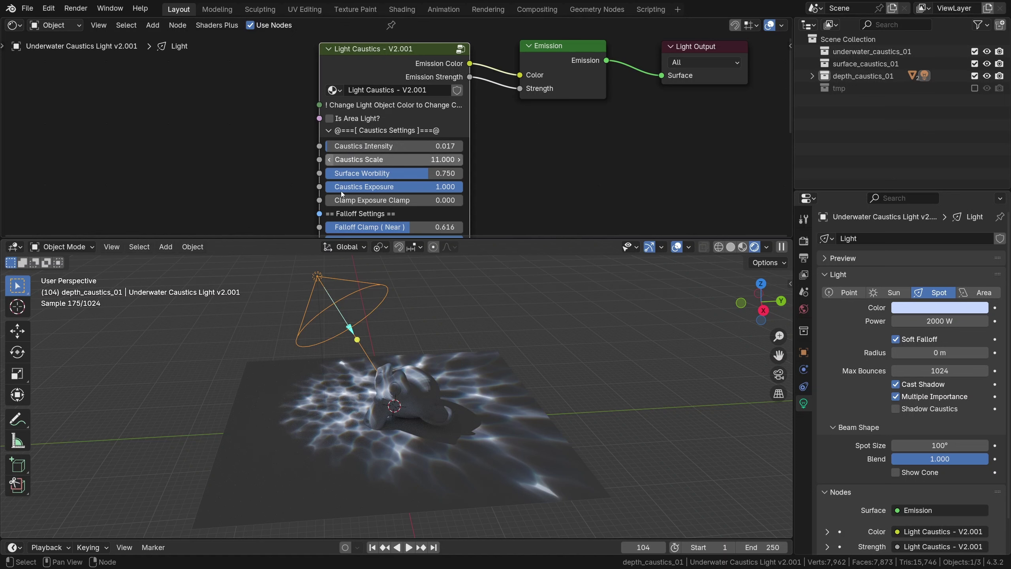
scroll(408, 381, "up", 3)
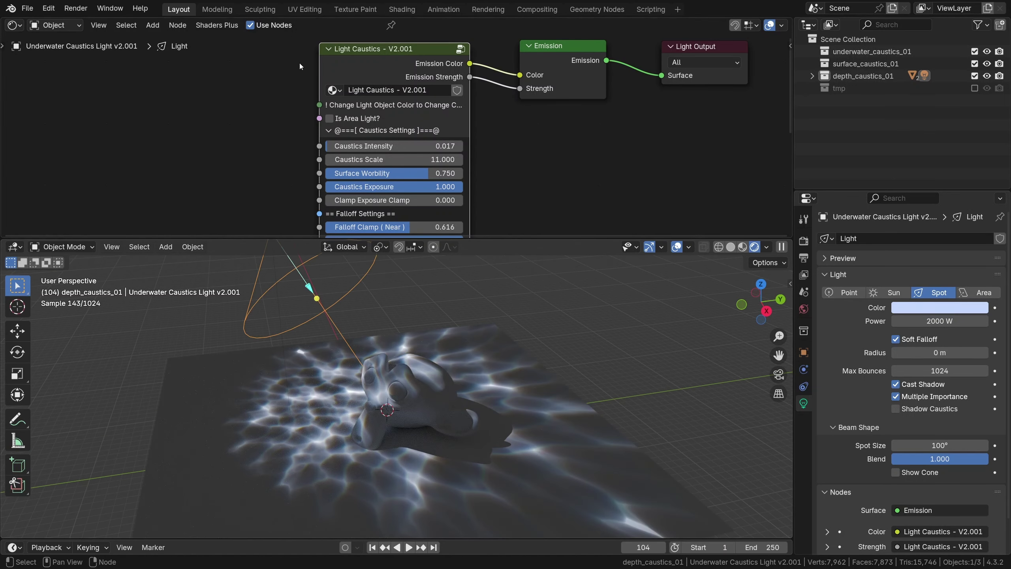
Enable Is Area Light on the Light Caustics group and change the light type to Area.
left_click(346, 120)
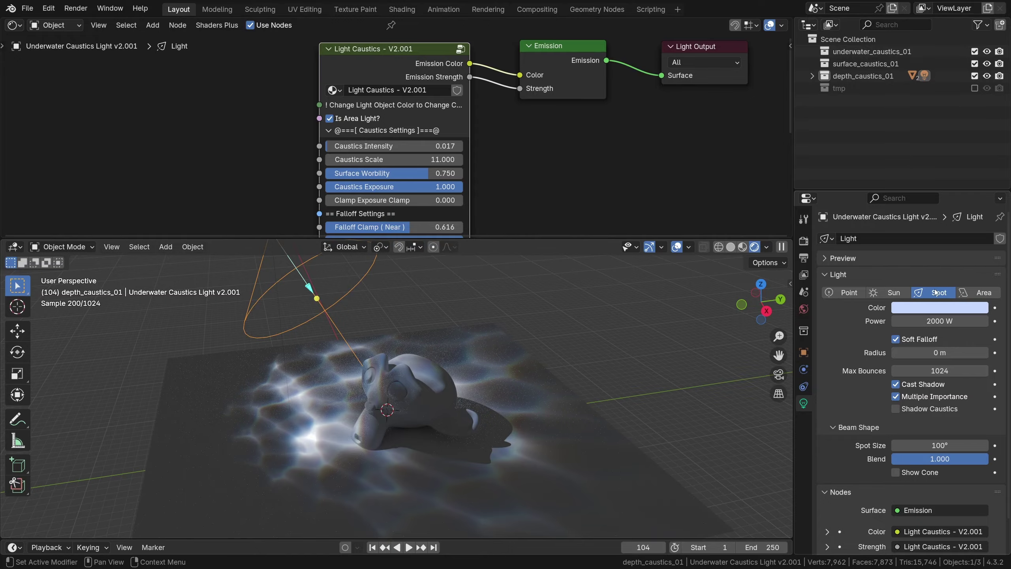
left_click(975, 293)
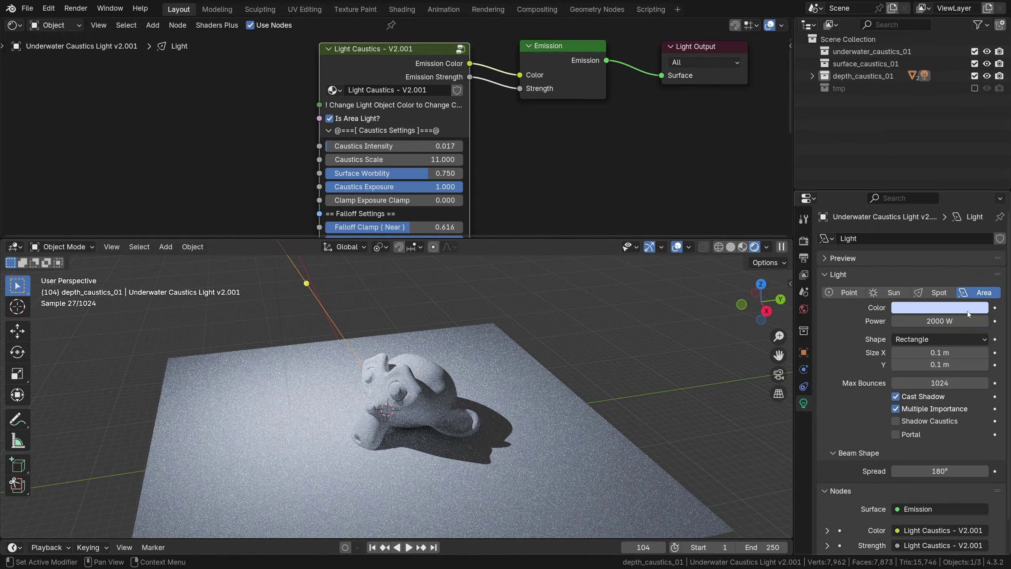
scroll(623, 387, "down", 3)
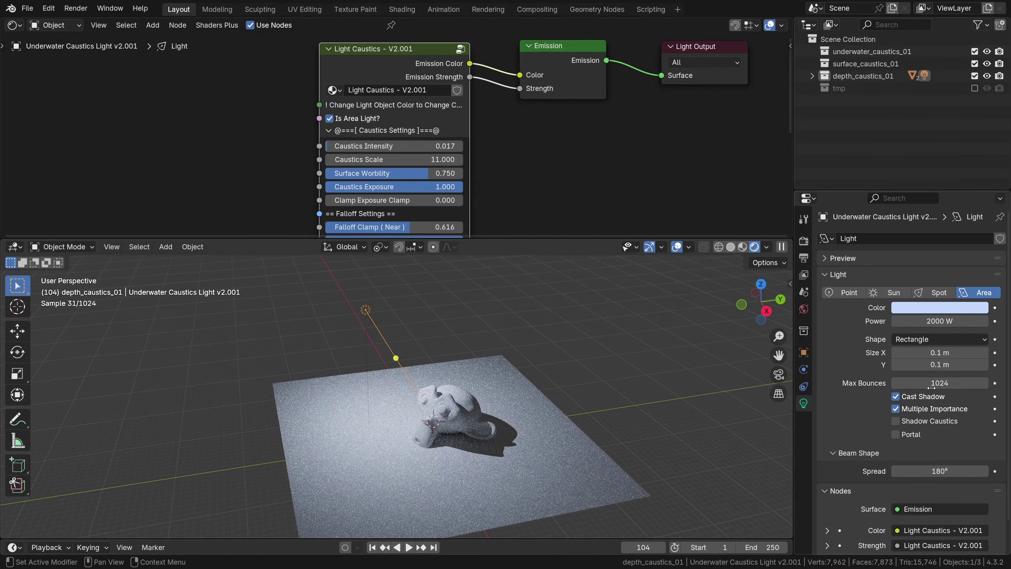
Set the area light's Spread to 0° and enlarge its X and Y size to about 60.5 m.
left_click_drag(940, 353, 995, 353)
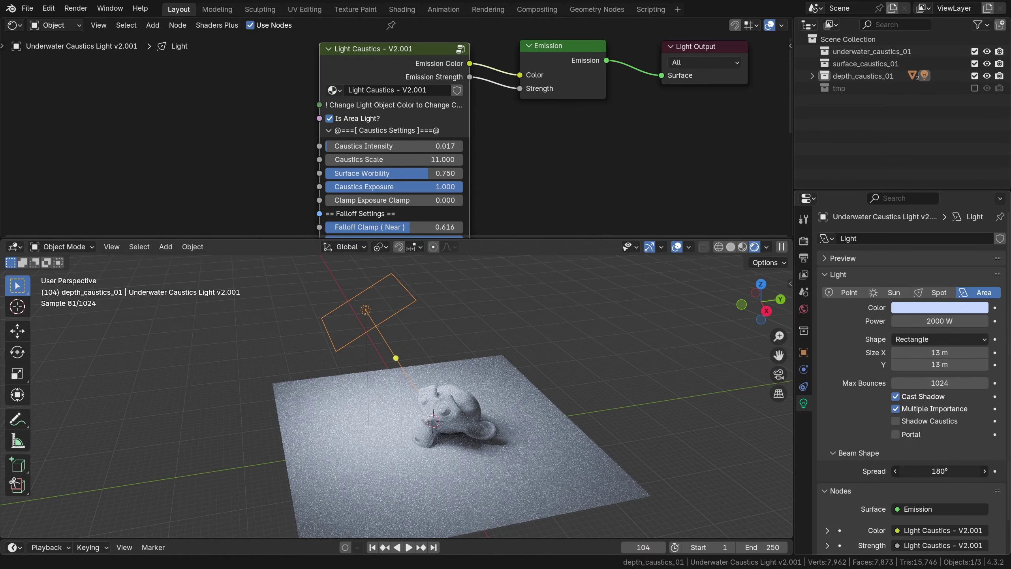
left_click_drag(922, 467, 828, 471)
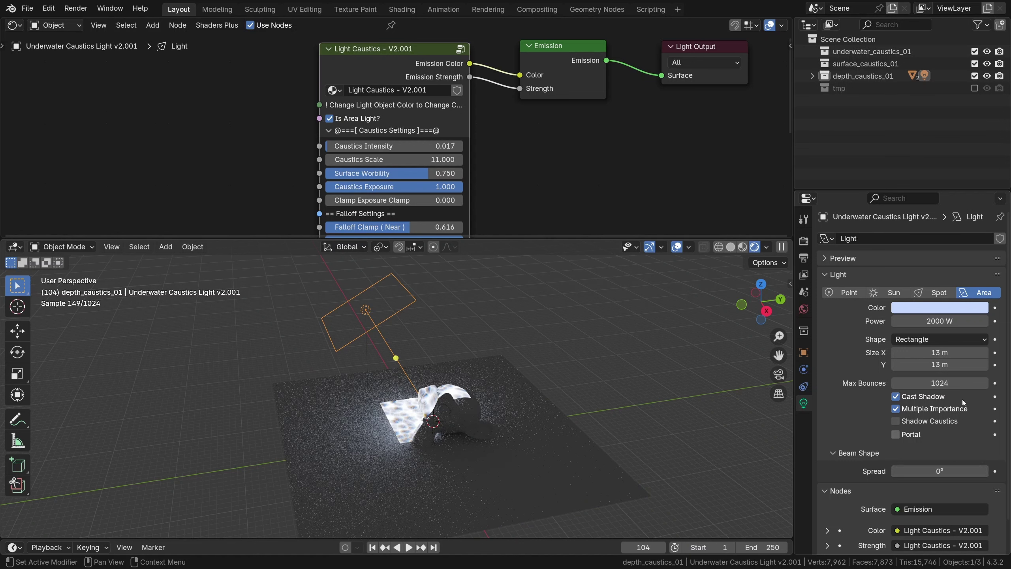
left_click_drag(940, 353, 1009, 353)
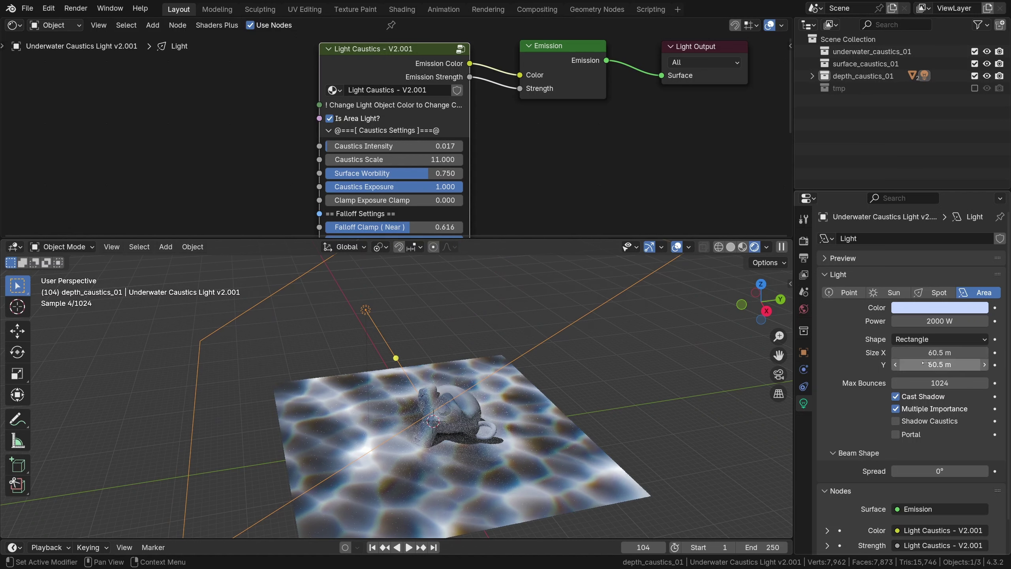
Turn off Is Area Light on the Light Caustics group.
left_click(329, 118)
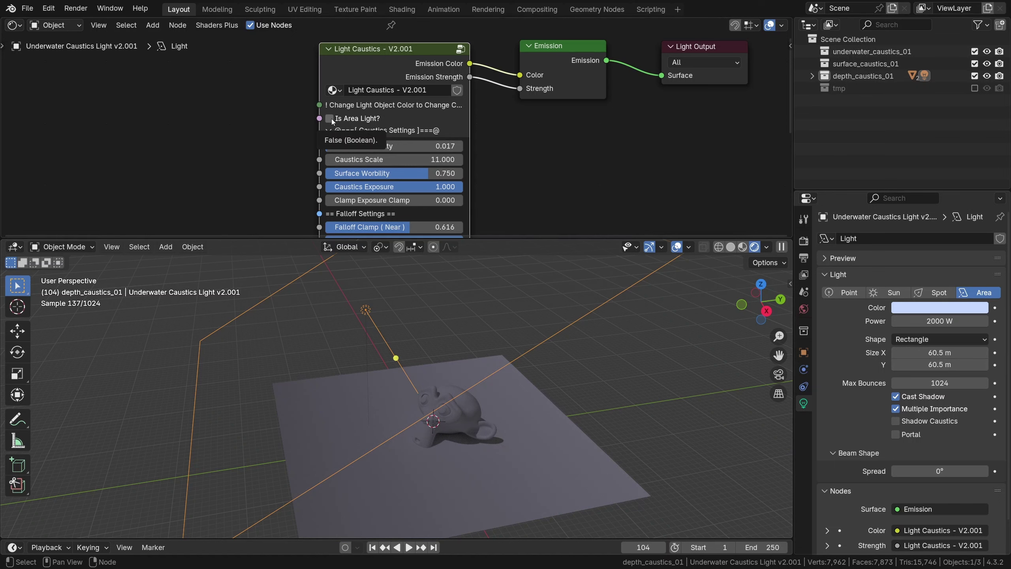
Enable Is Area Light on the Light Caustics group and rotate and reposition the area light above the plane.
left_click(330, 119)
middle_click_drag(437, 365, 413, 356)
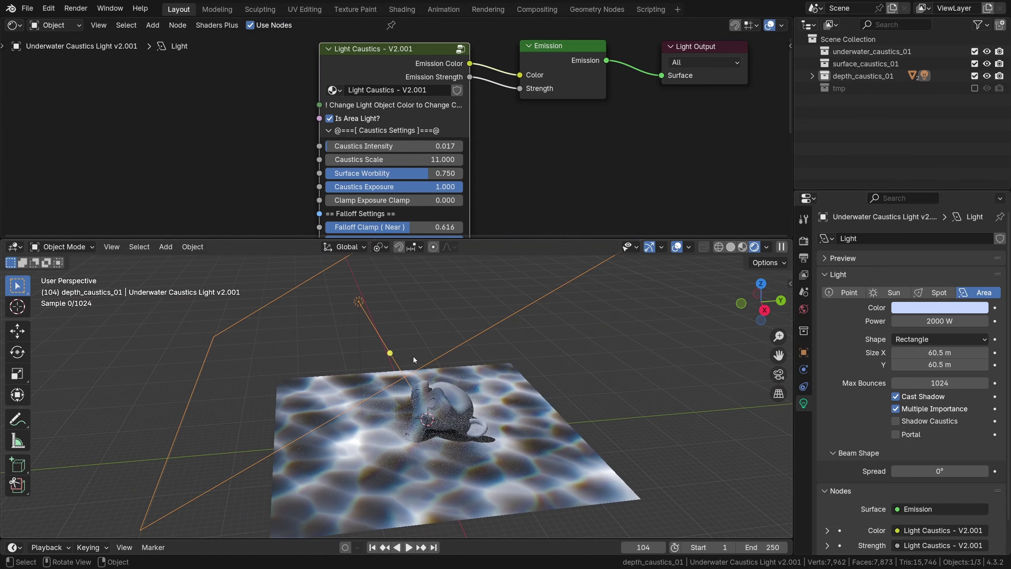
key("period")
left_click(510, 361)
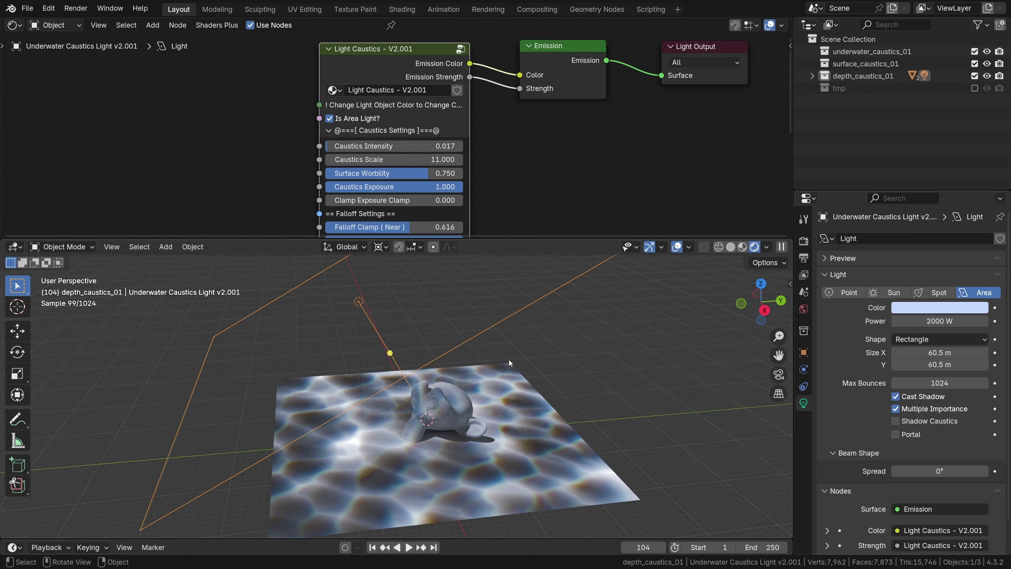
key("r")
key("r")
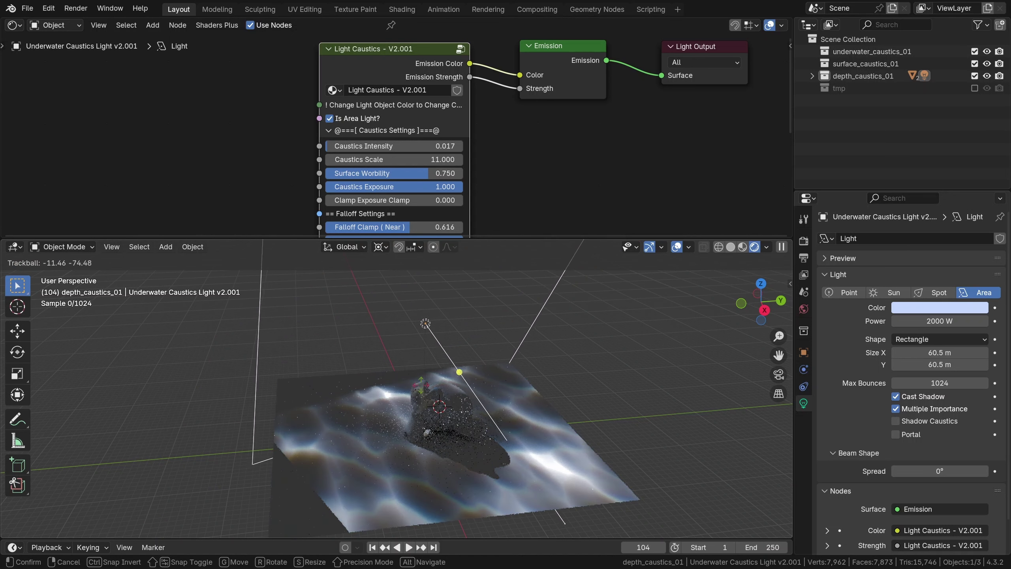
left_click(565, 306)
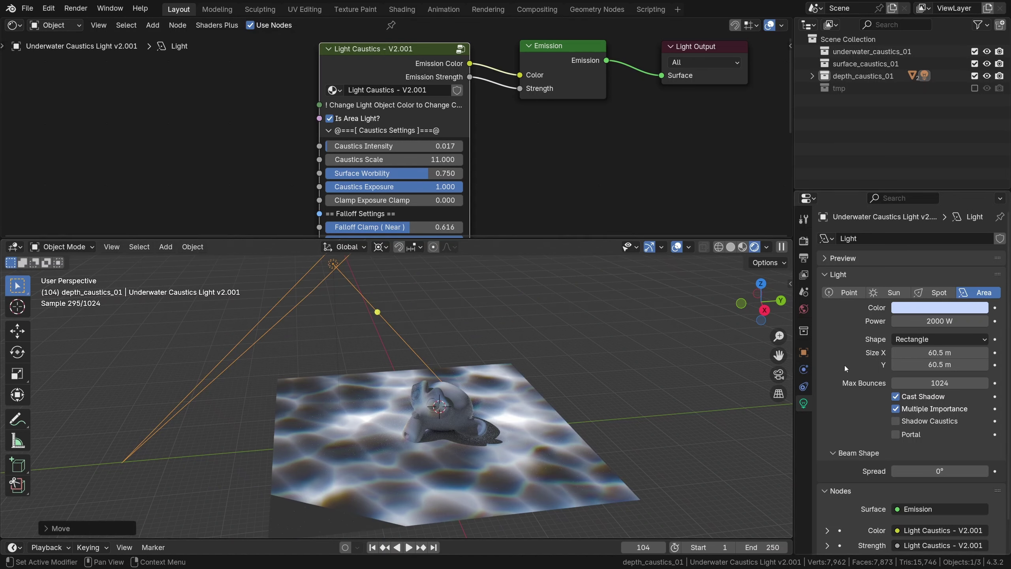
Change the light type to Spot and turn off Is Area Light on the Light Caustics group.
left_click(929, 292)
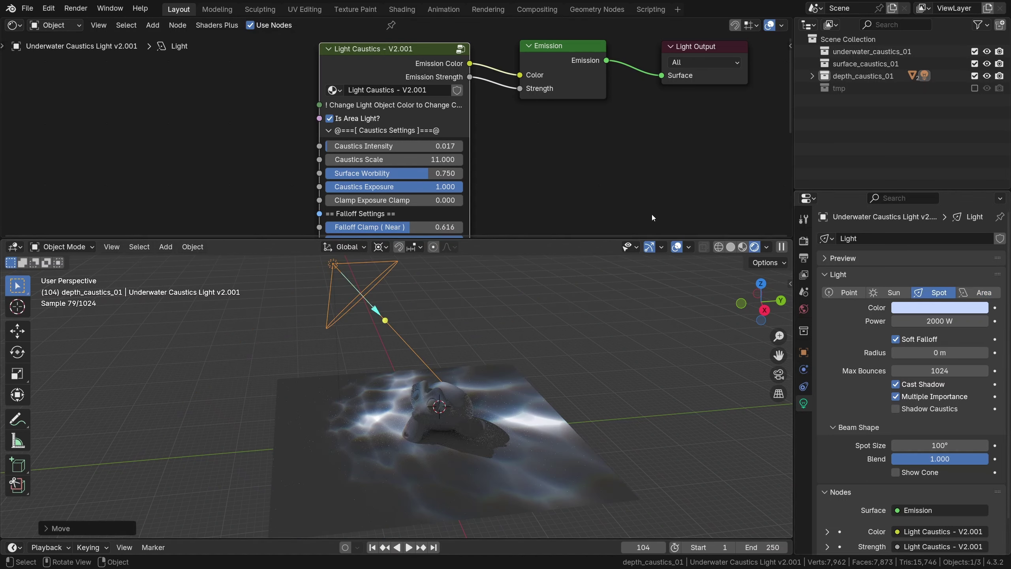
left_click(357, 119)
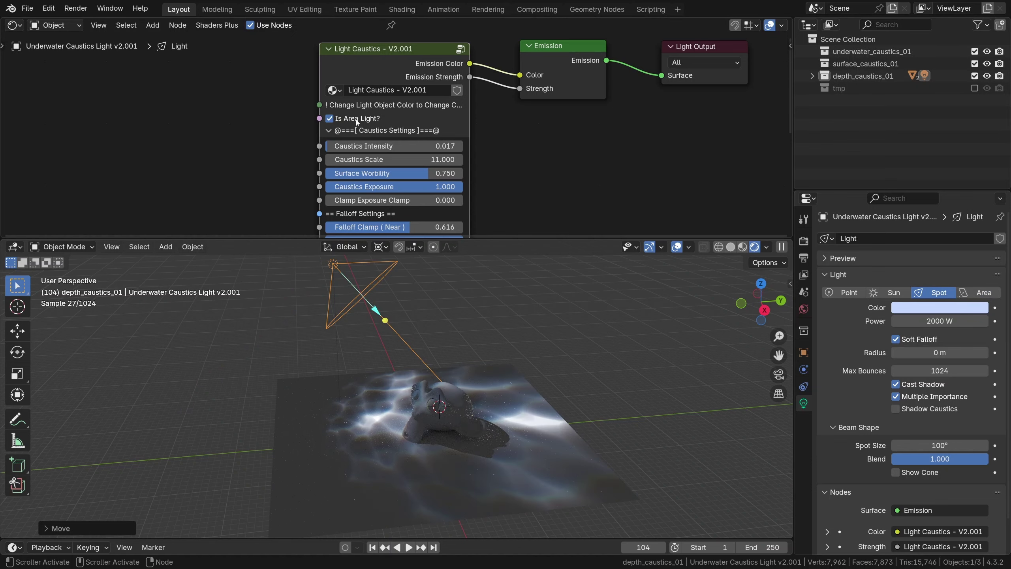
Move the spot light away from the monkey toward the plane's edge and freely rotate its beam.
key("g")
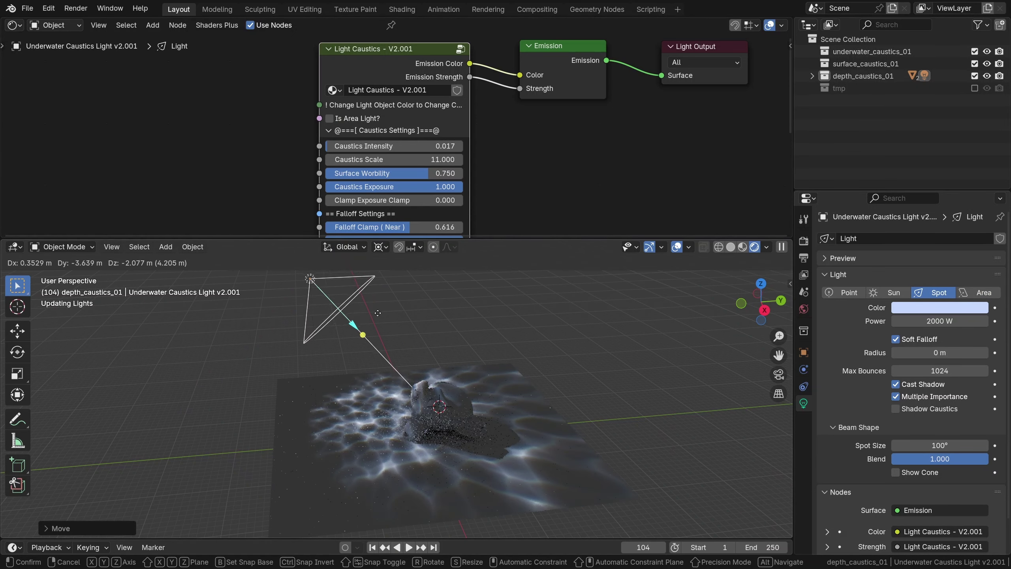
left_click(331, 311)
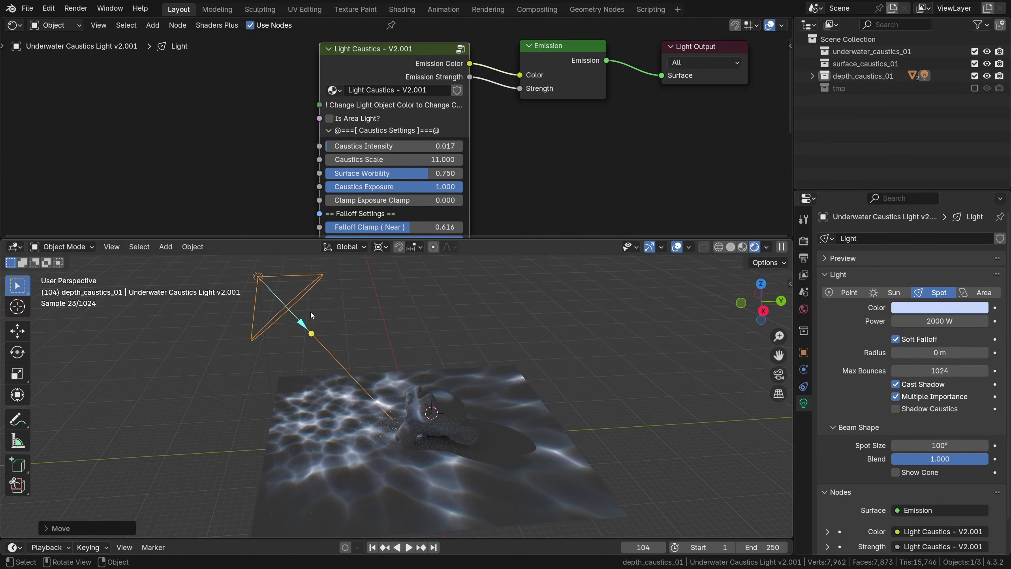
middle_click_drag(310, 312, 333, 320)
key("r")
key("r")
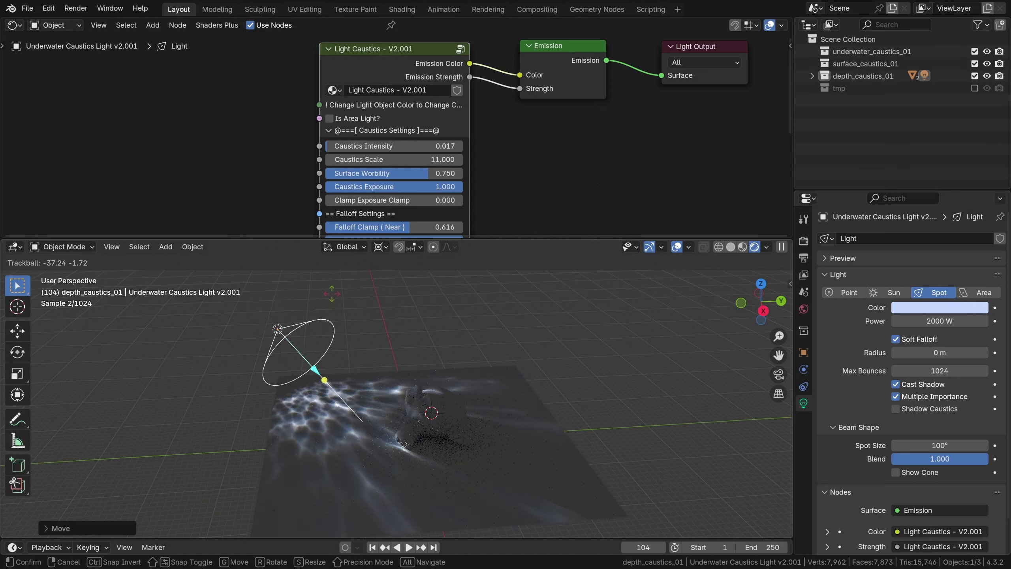
left_click(329, 290)
Swing the spot light's aim back and forth across the plane and the monkey with free trackball rotations.
middle_click_drag(401, 461, 364, 394)
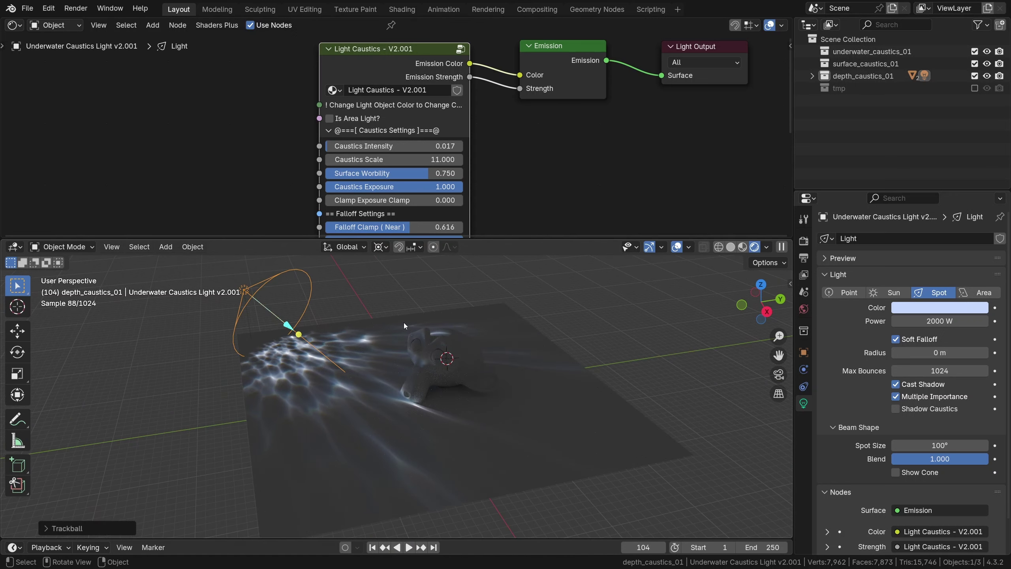
key("r")
key("r")
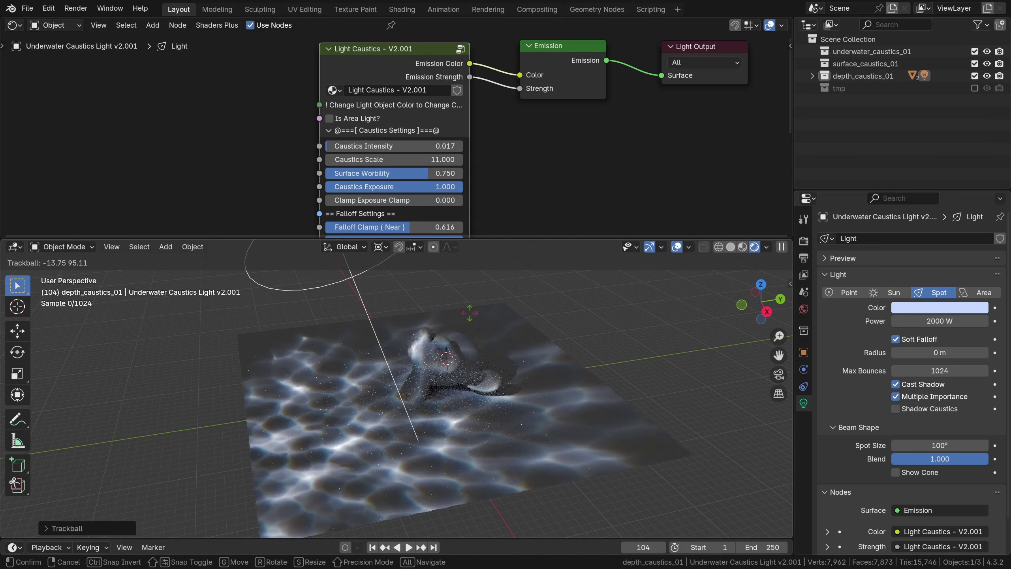
left_click(377, 395)
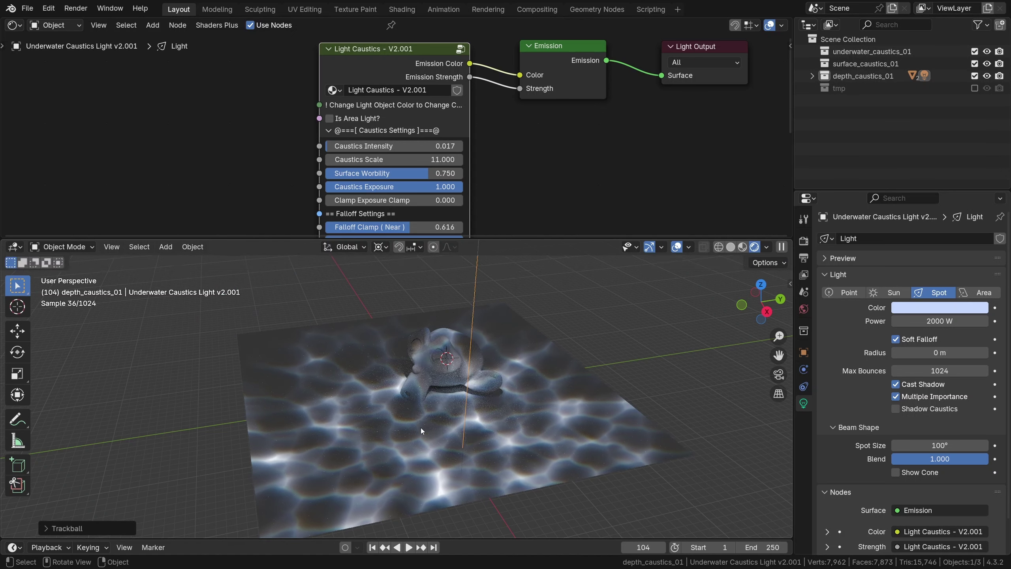
key("r")
key("r")
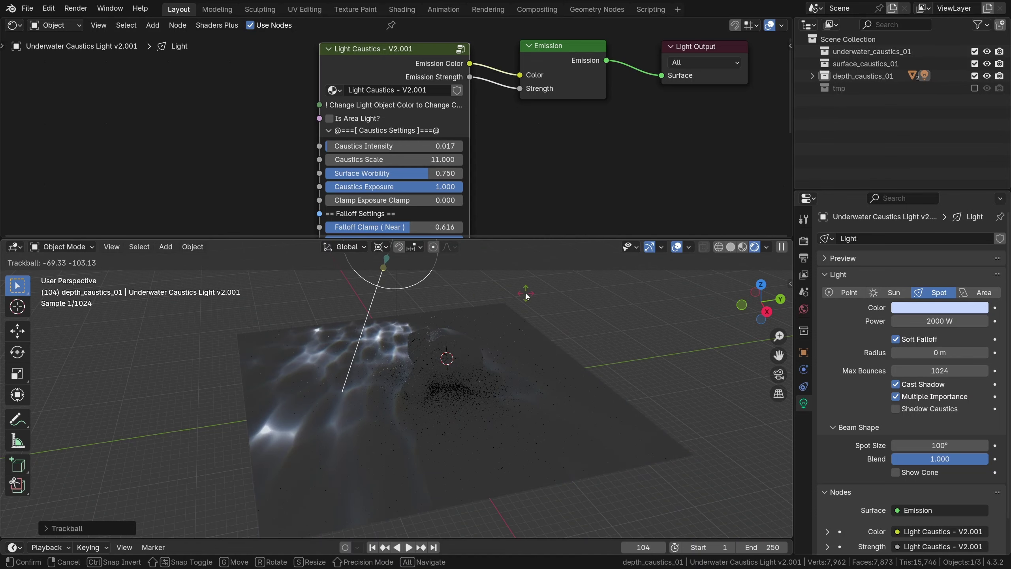
key("r")
key("r")
left_click(353, 299)
Aim the spot light diagonally down at the plane beside the monkey and move it closer along its local Z axis.
scroll(352, 302, "down", 2)
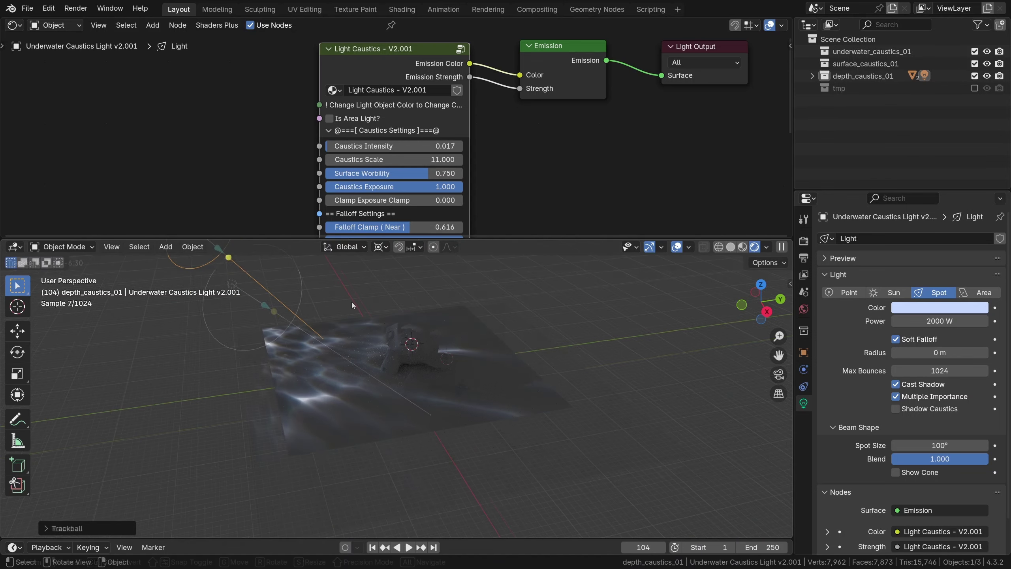
middle_click_drag(351, 302, 368, 370, "shift")
key("r")
key("r")
left_click(349, 356)
key("g")
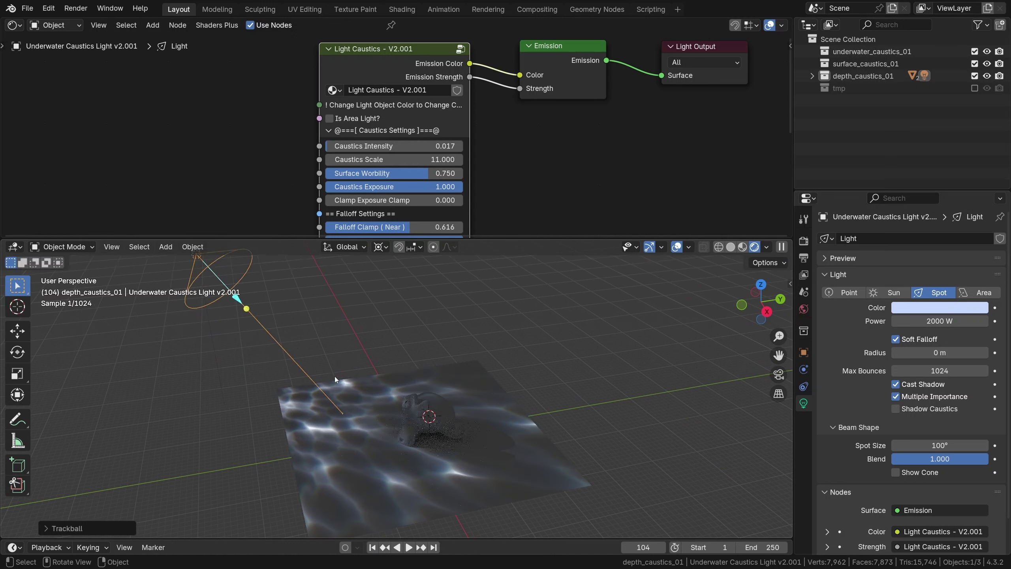
key("z")
key("z")
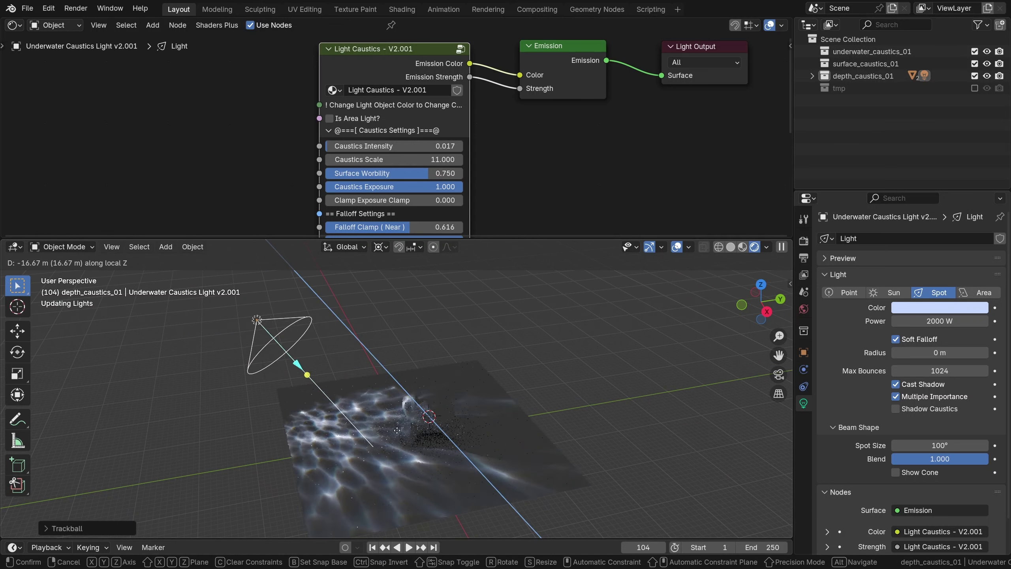
left_click(383, 427)
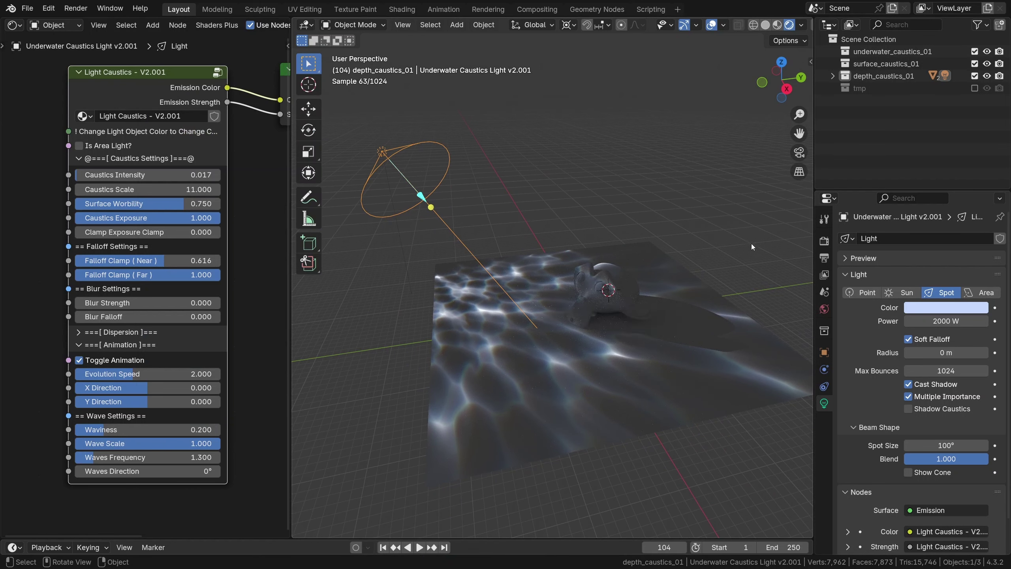
Enable viewport Denoise in the Cycles sampling settings and expand its options.
left_click(823, 241)
left_click(874, 318)
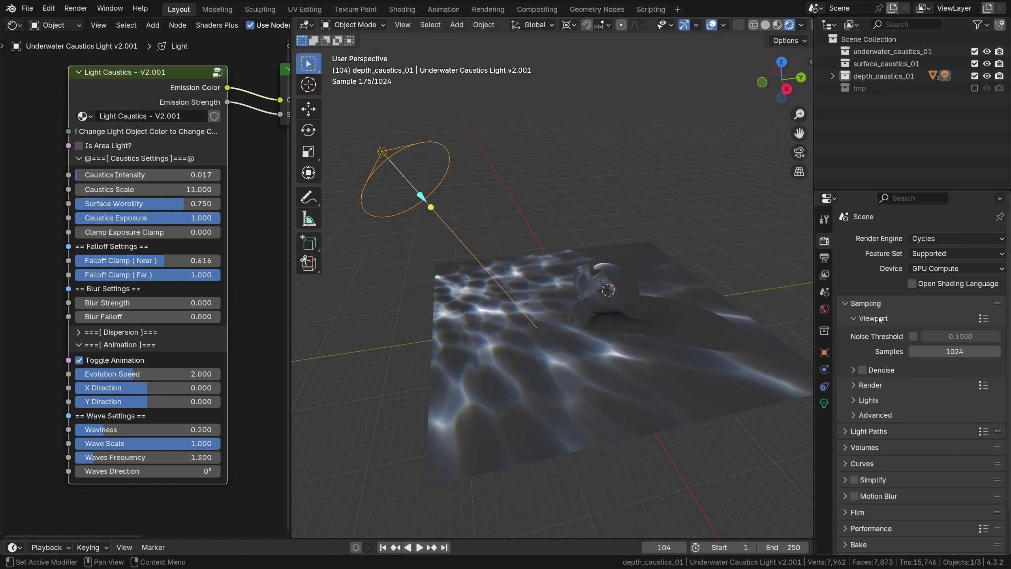
left_click(864, 370)
left_click(853, 371)
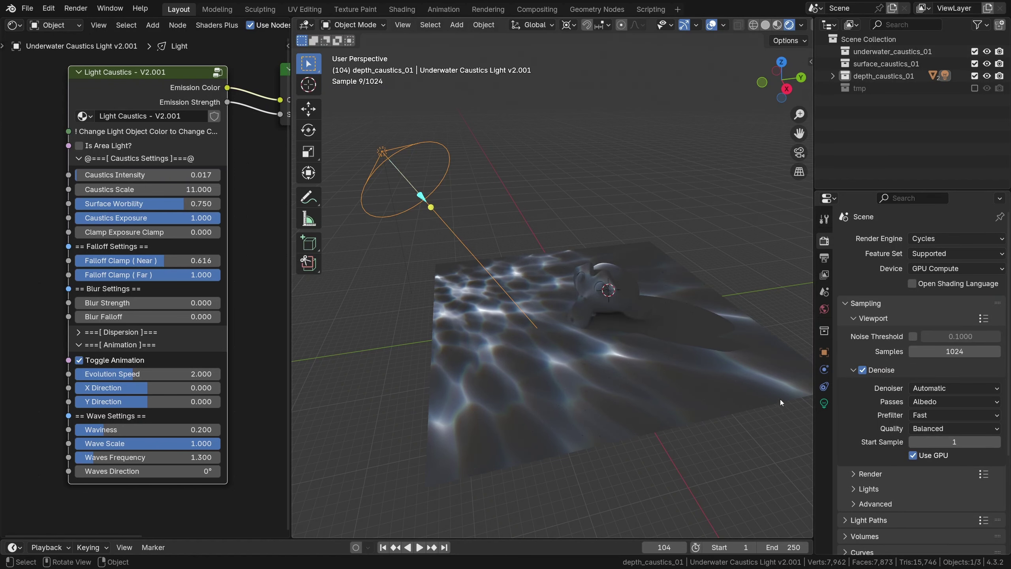
middle_click_drag(606, 344, 630, 341)
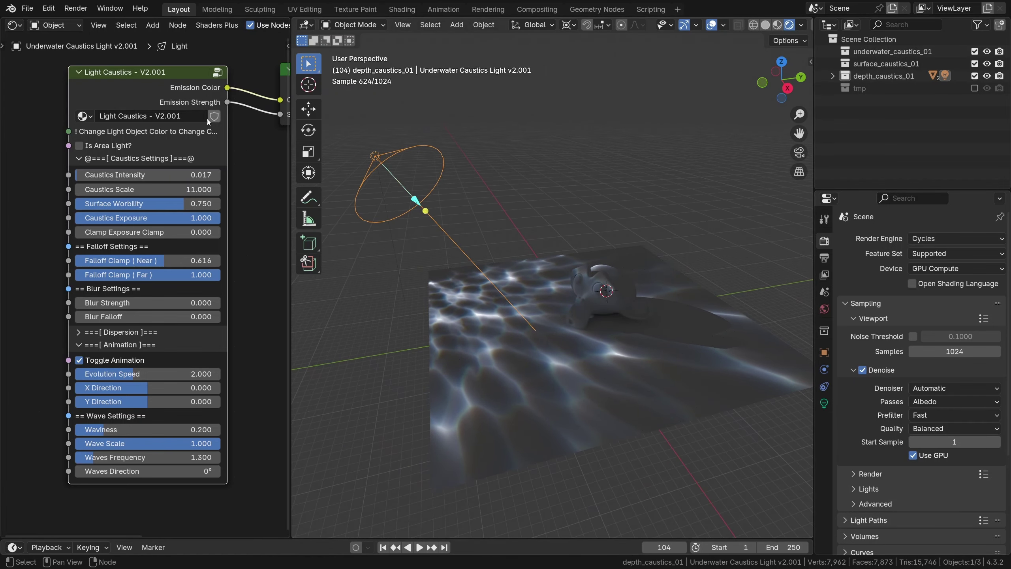
Widen and shift the Light Caustics node so its labels fit, and lower Caustics Intensity to 0.00021.
left_click_drag(226, 132, 258, 132)
left_click_drag(174, 75, 145, 75)
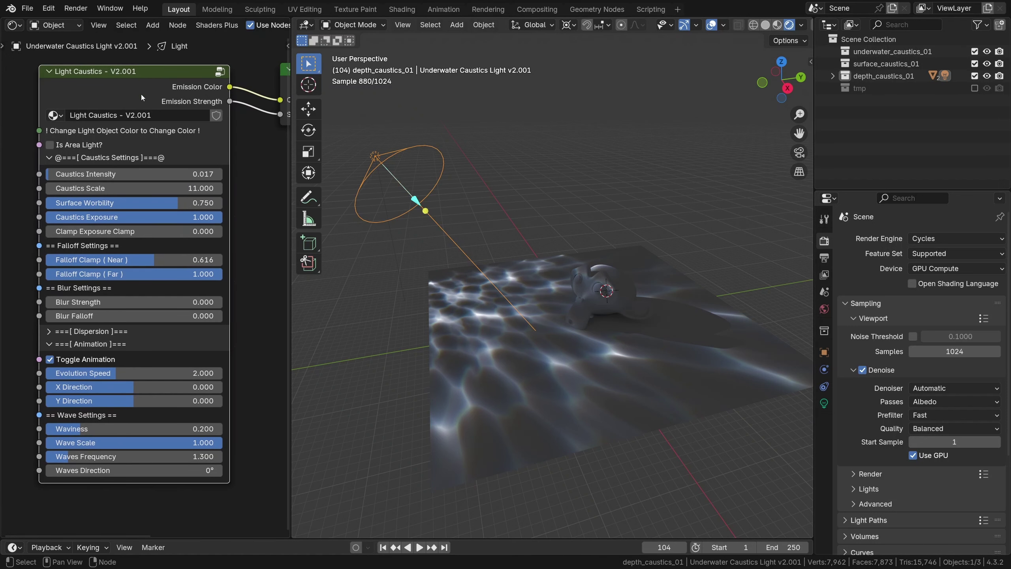
left_click_drag(159, 178, 135, 178)
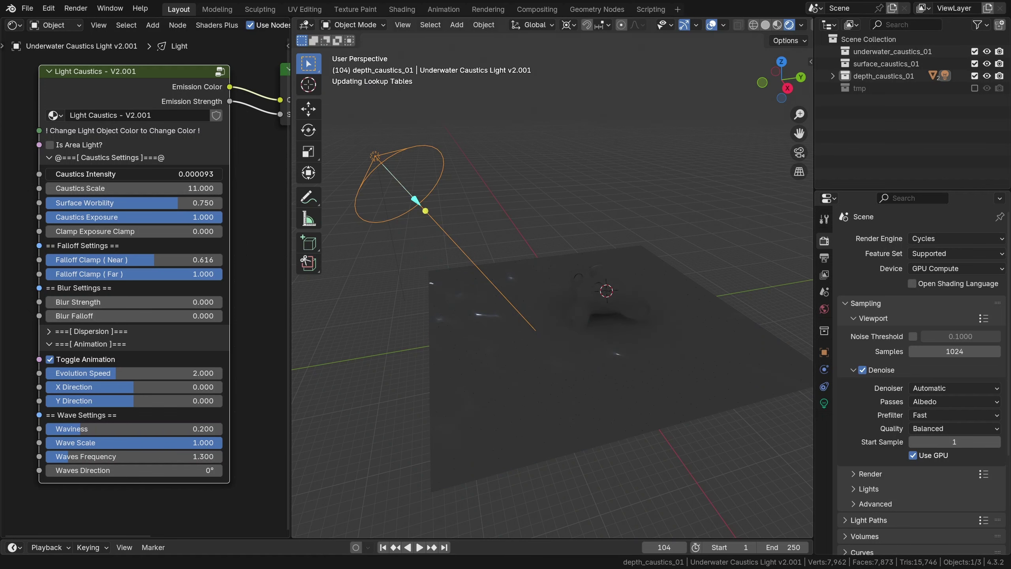
left_click_drag(136, 178, 135, 179)
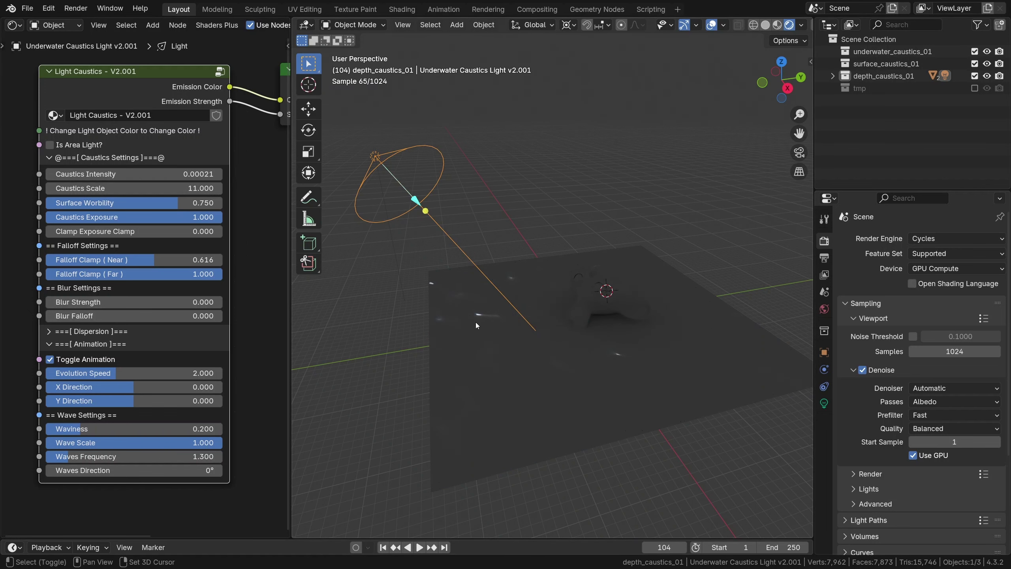
Enlarge the timeline, preview the caustics animation, and scrub back to frame 88.
left_click_drag(449, 538, 453, 490)
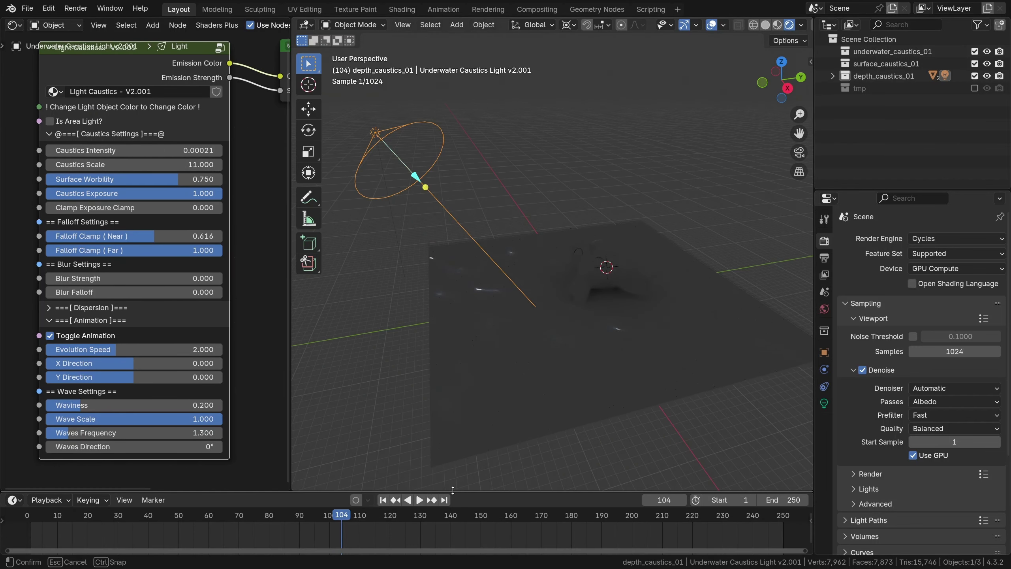
left_click(418, 500)
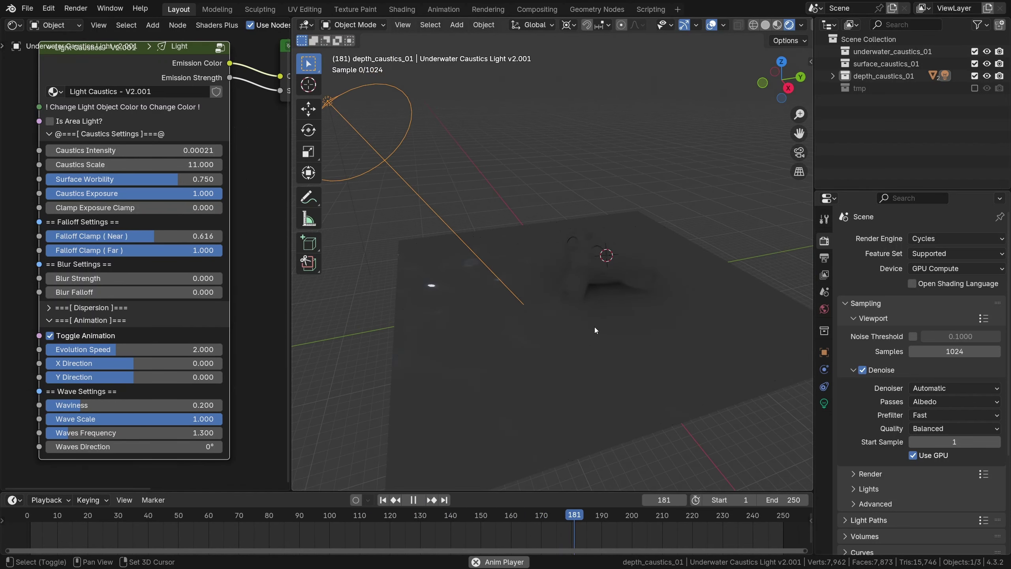
key("space")
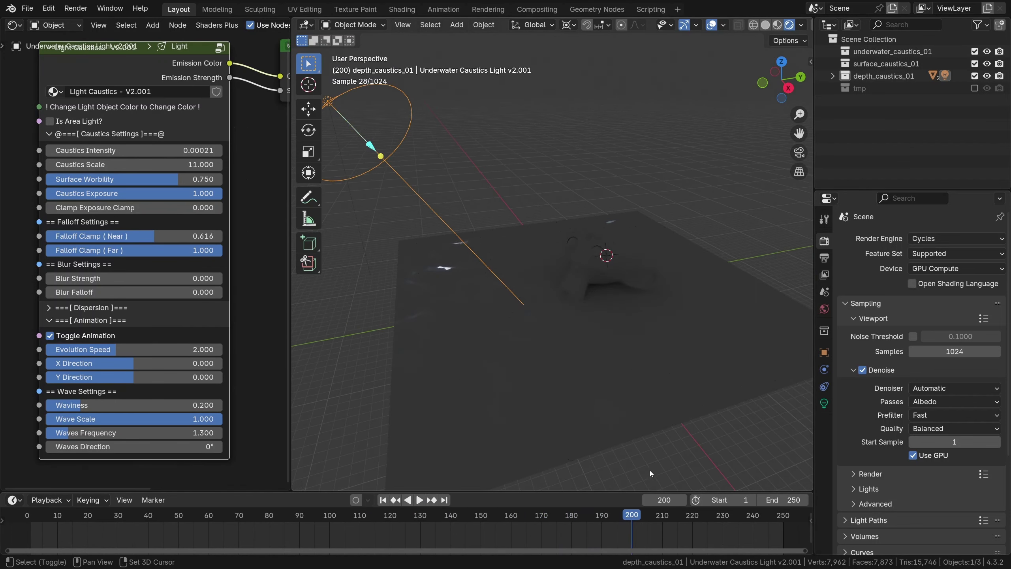
left_click_drag(630, 538, 347, 505)
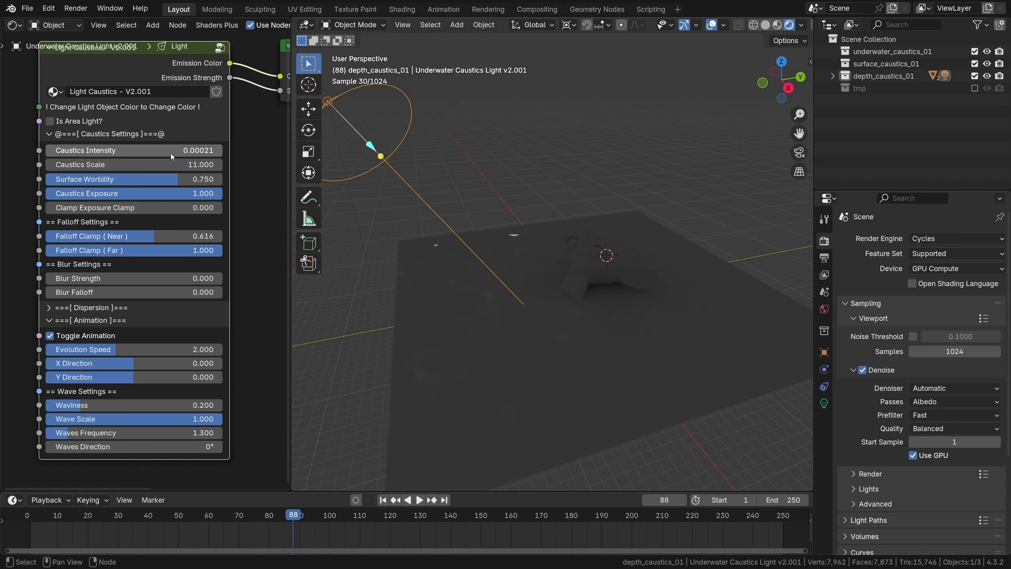
Set the Caustics Intensity to 0.030 and play the animation.
left_click_drag(172, 154, 179, 153)
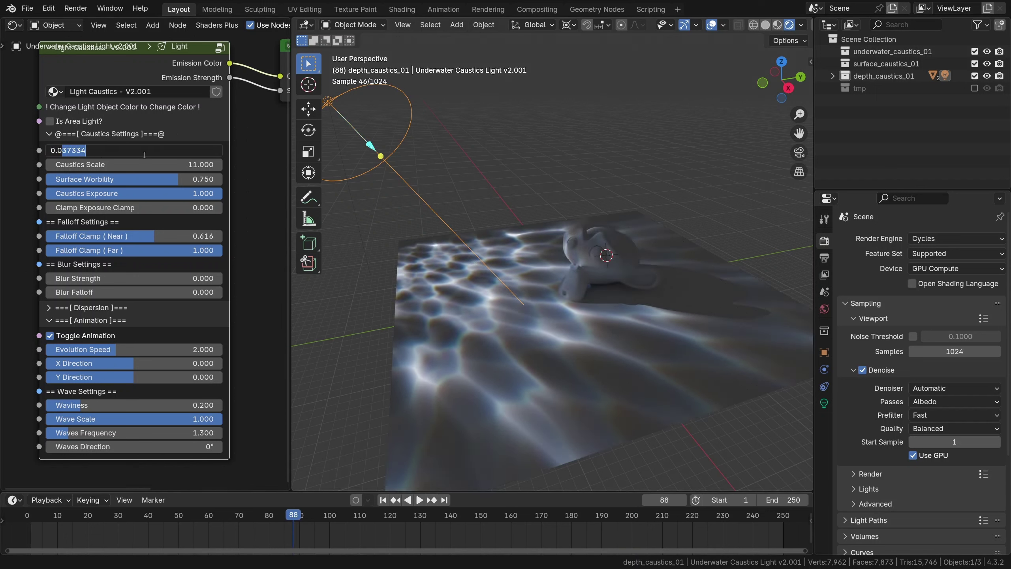
key("shift+space")
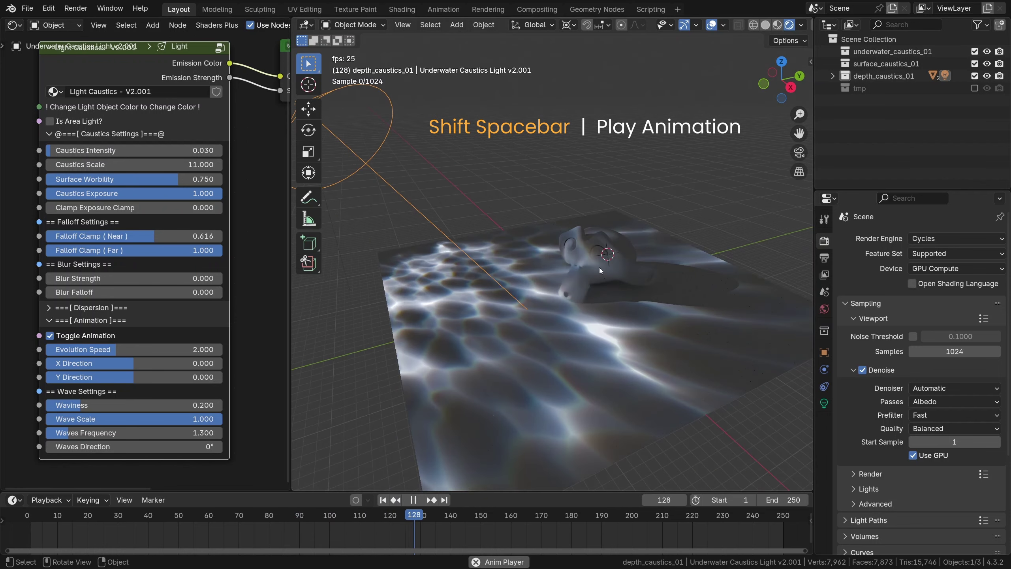
Select the monkey and try moving it horizontally across the plane while the animation plays.
left_click(592, 268)
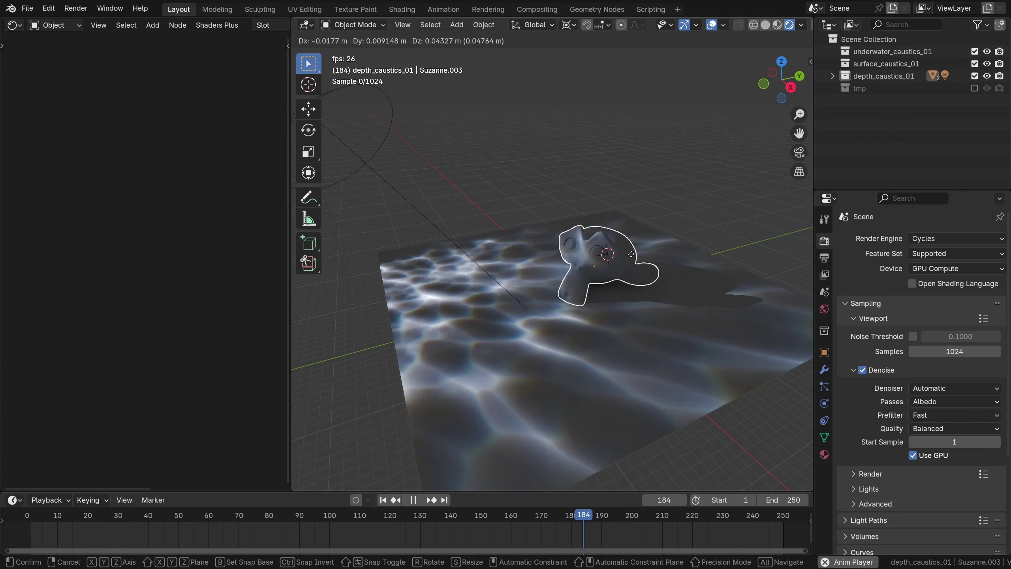
key("g")
key("shift+z")
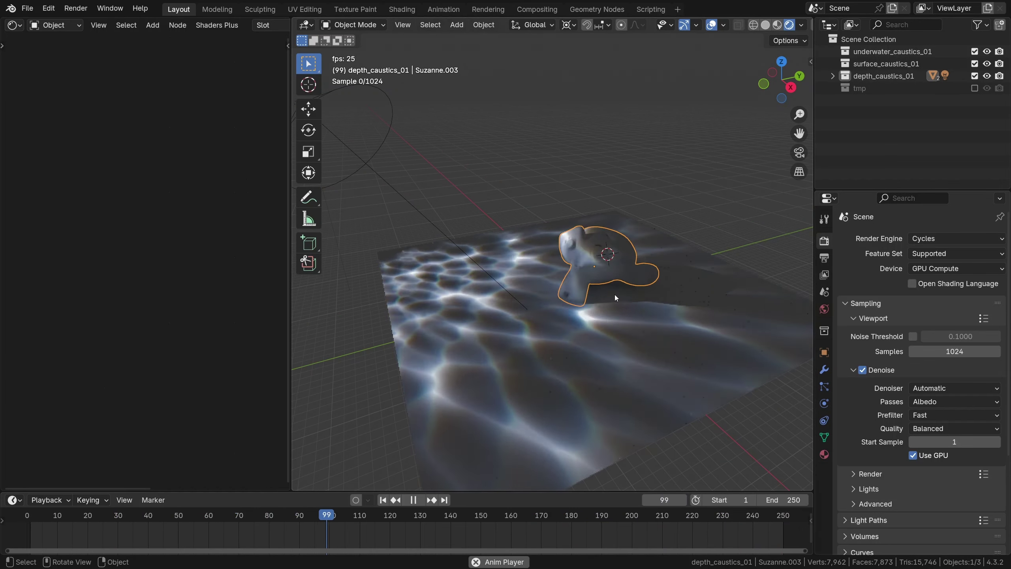
Add a torus mesh in front of the monkey, enlarge it and move it into the caustics light's path.
left_click(615, 294)
key("shift+a")
mouse_move(534, 279)
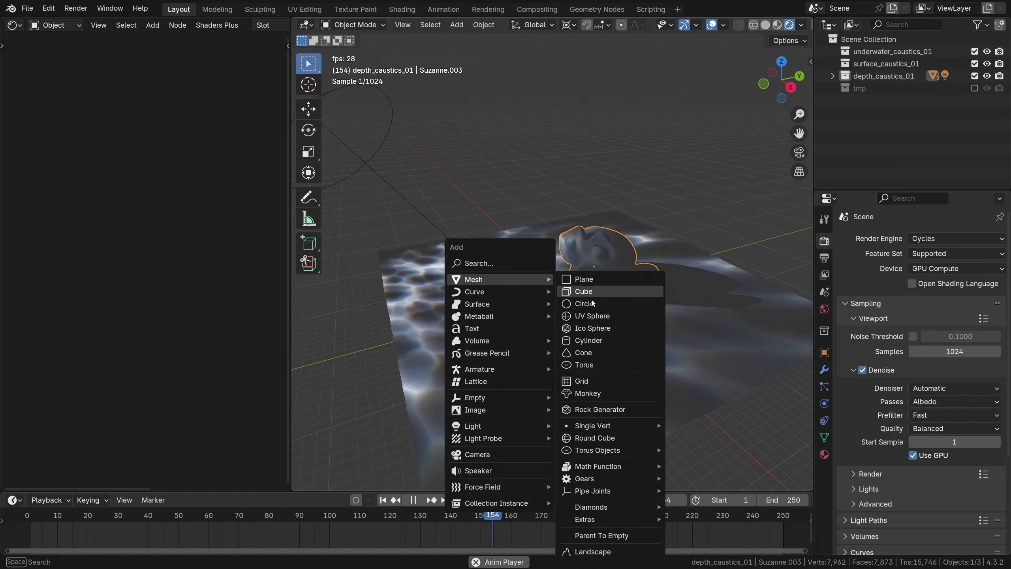
left_click(589, 365)
key("g")
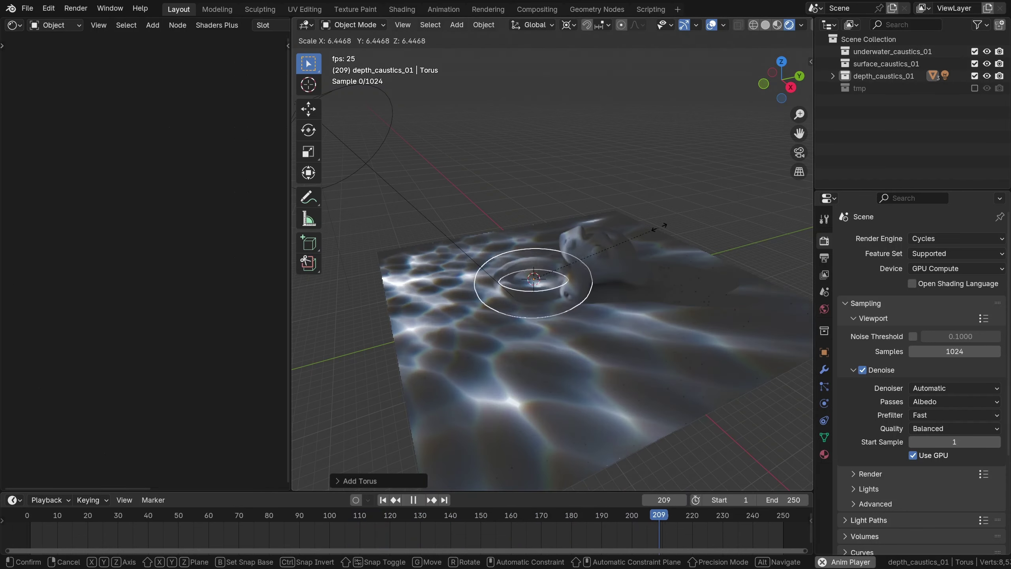
left_click(565, 328)
Shade the torus smooth and reposition it above the plane in front of the monkey, within the caustics light's path.
right_click(615, 281)
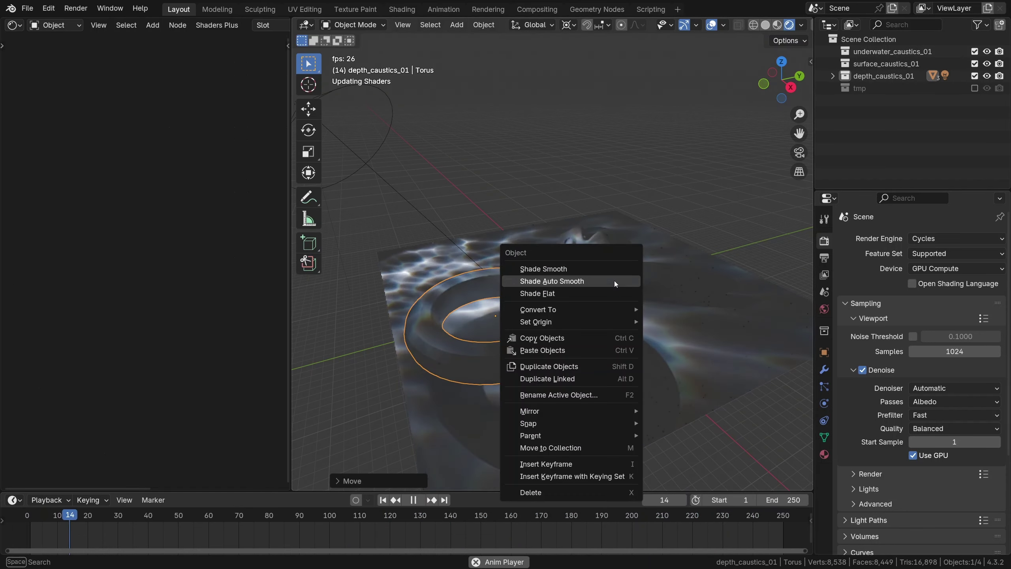
left_click(581, 283)
right_click(565, 301)
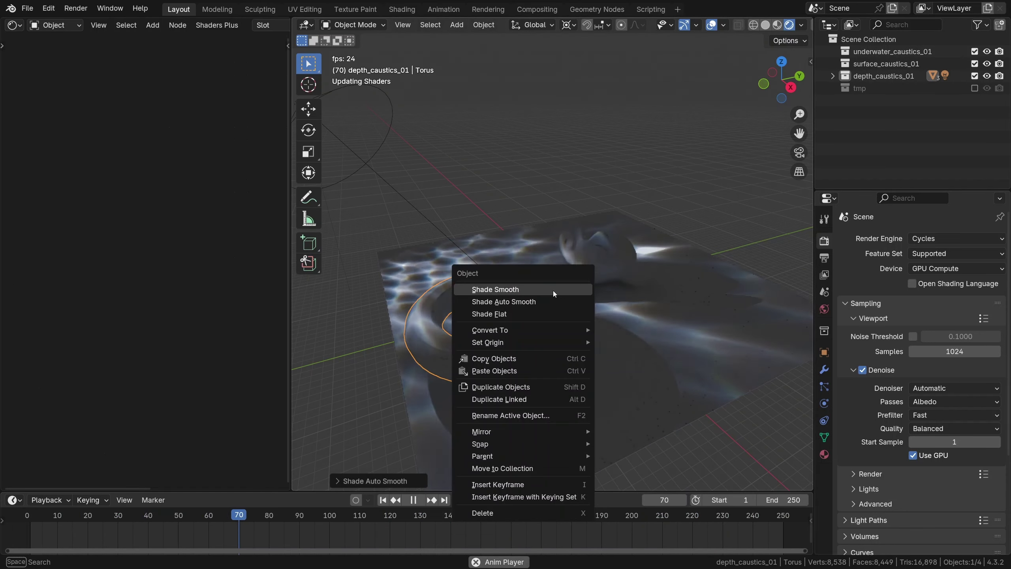
left_click(553, 290)
key("g")
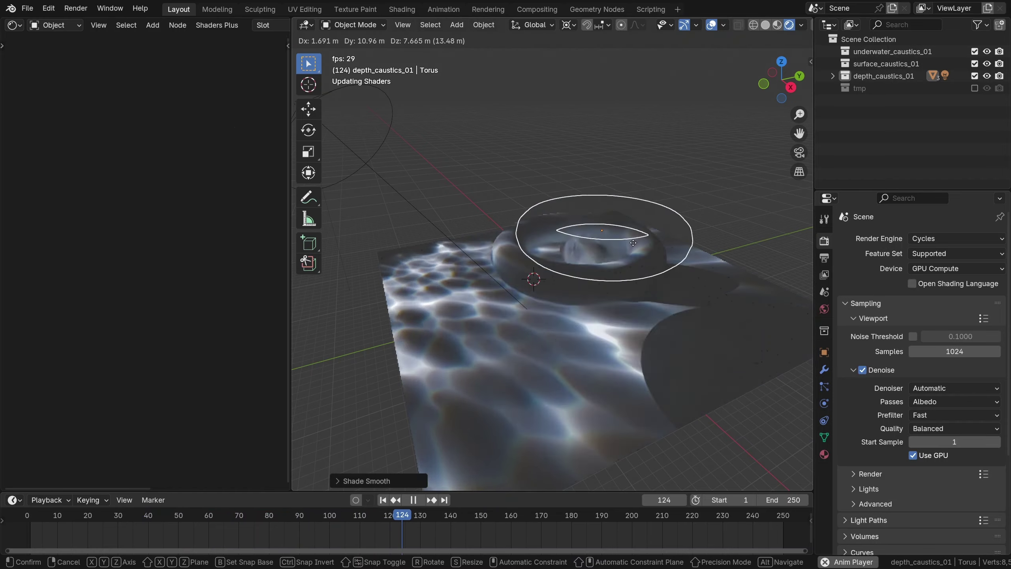
key("z")
left_click(595, 292)
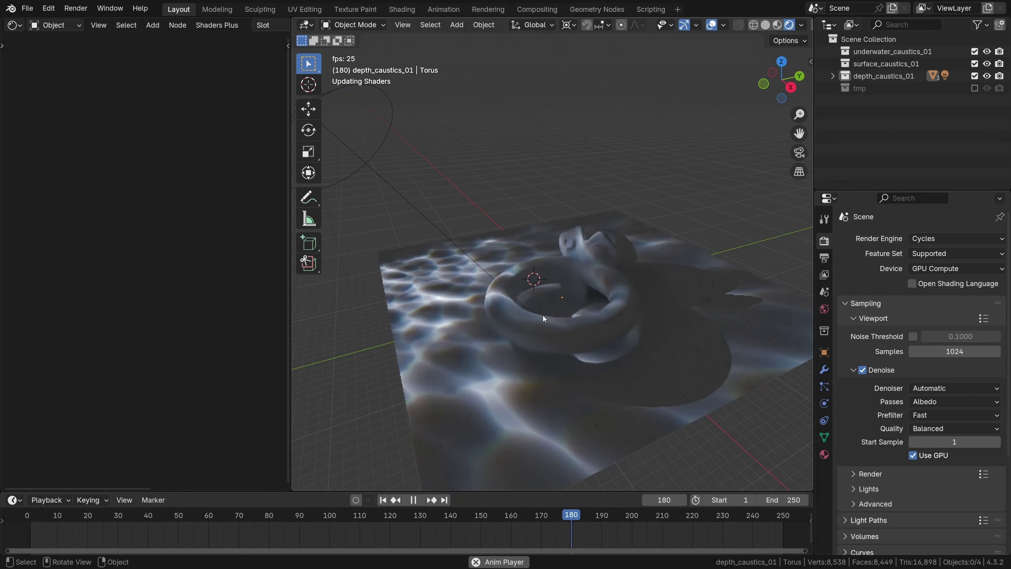
Select the caustics light, try a radius of 3.62 m, set it to 1.2 m and preview the animation.
left_click(563, 243)
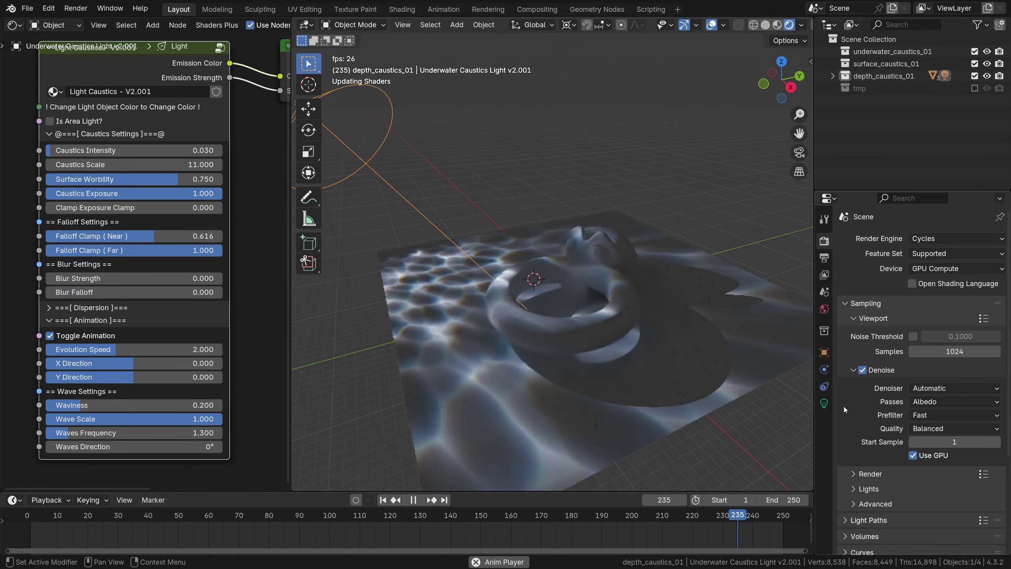
left_click(824, 403)
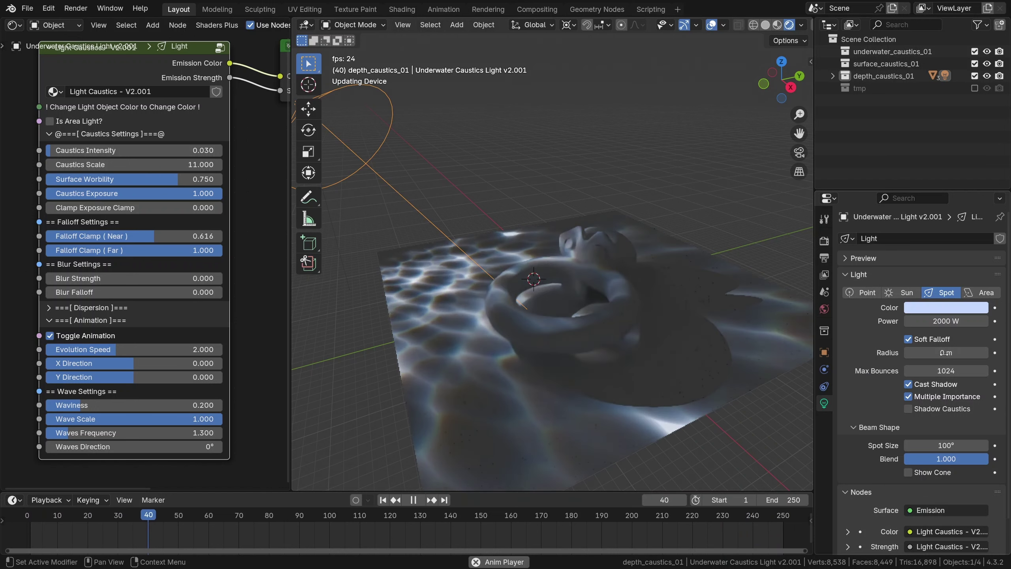
left_click_drag(941, 355, 883, 354)
key("space")
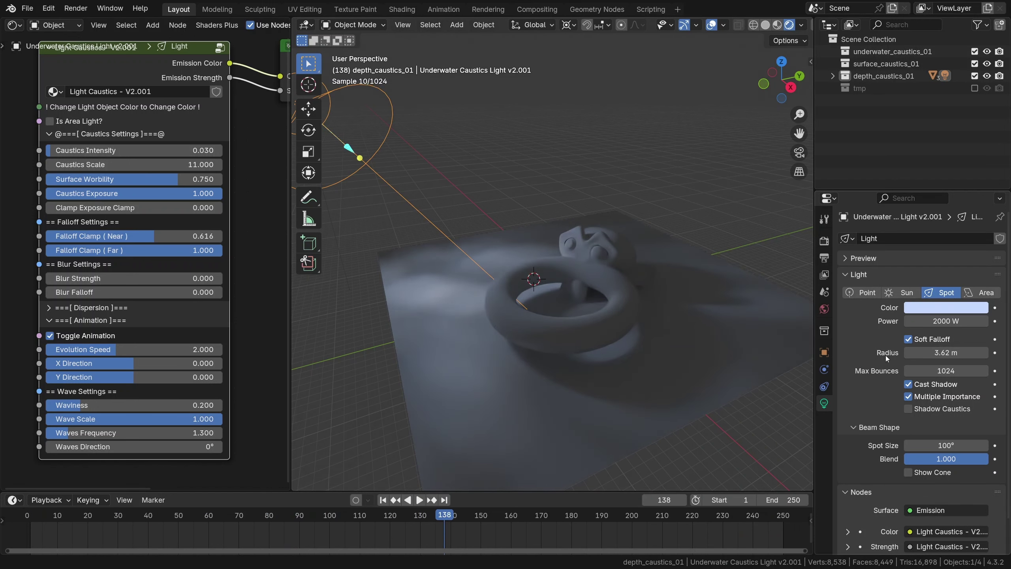
left_click_drag(954, 353, 868, 354)
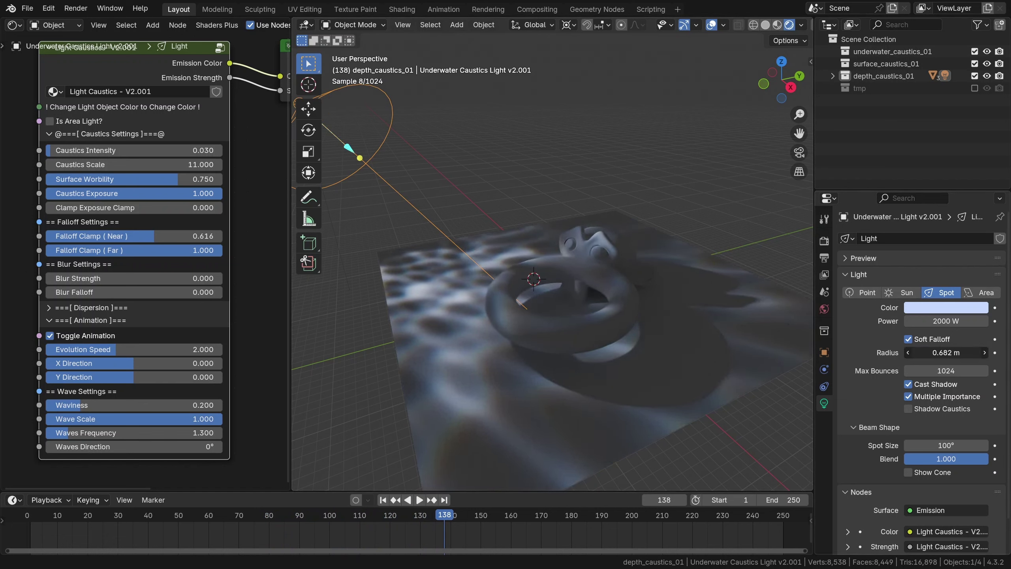
mouse_move(946, 352)
left_mouse_down()
mouse_move(963, 353)
mouse_move(953, 353)
left_mouse_up()
key("space")
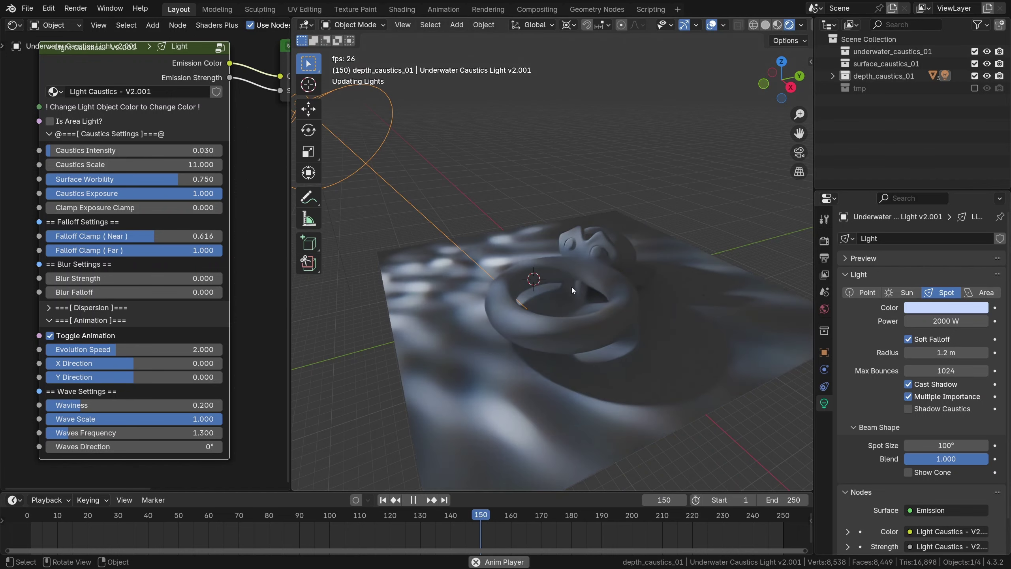
key("space")
Duplicate the caustics light, place the copy above the original, and set the original light's radius to 0 m.
scroll(497, 266, "down", 3)
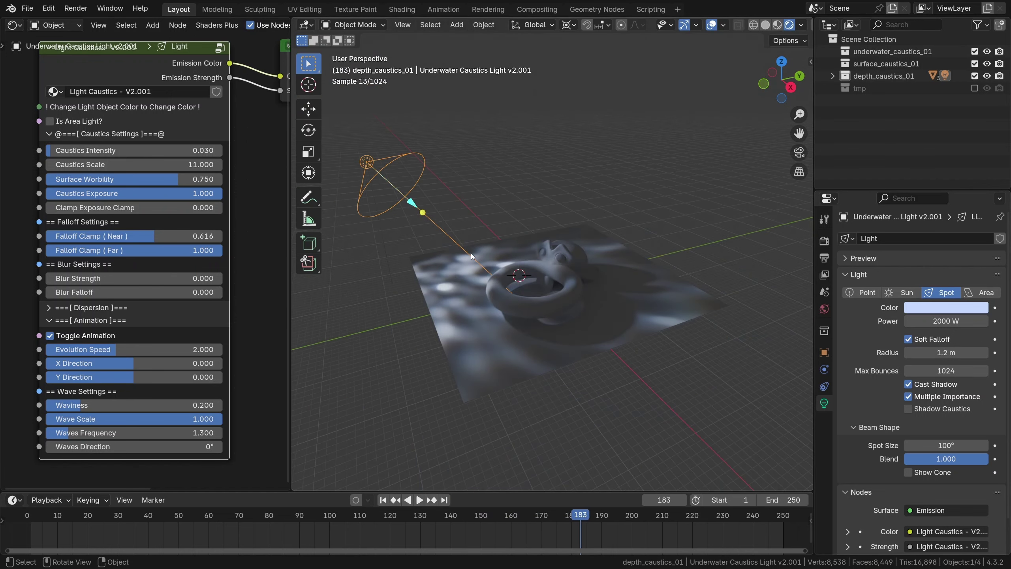
key("shift+d")
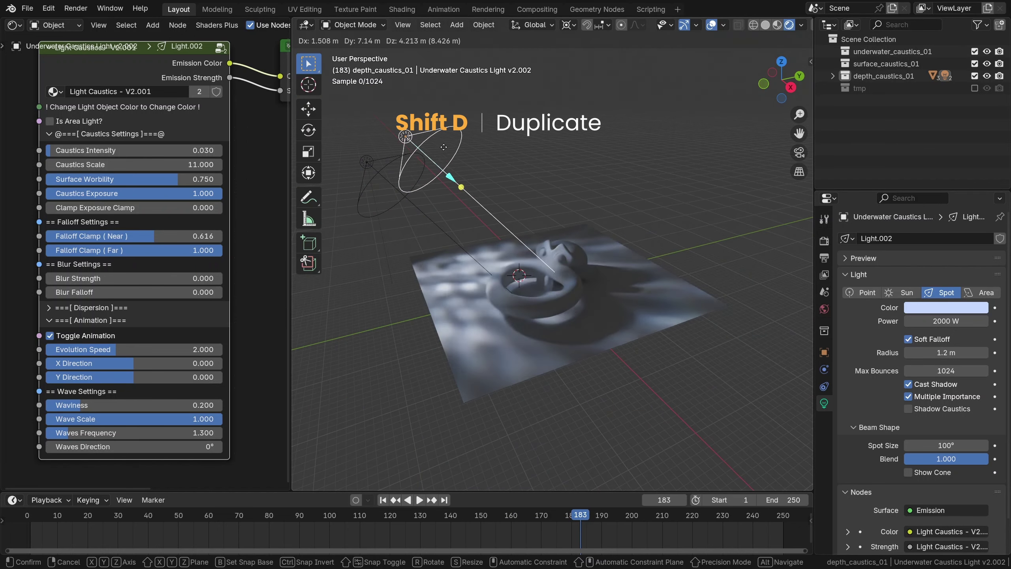
left_click(424, 159)
left_click(424, 161)
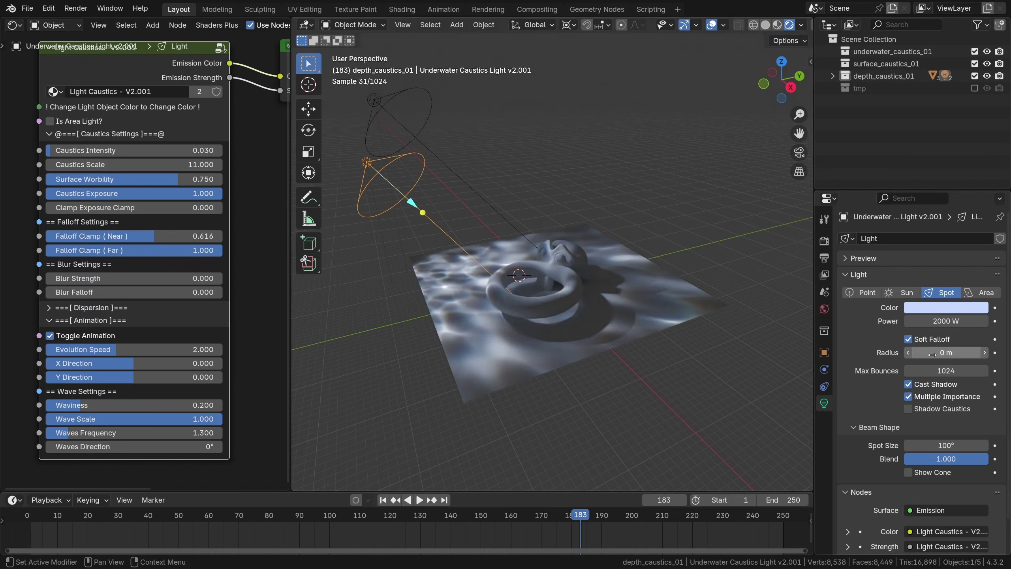
Give the duplicate light a radius of 2.52 m and a more saturated blue colour, and preview the animation.
left_click(415, 91)
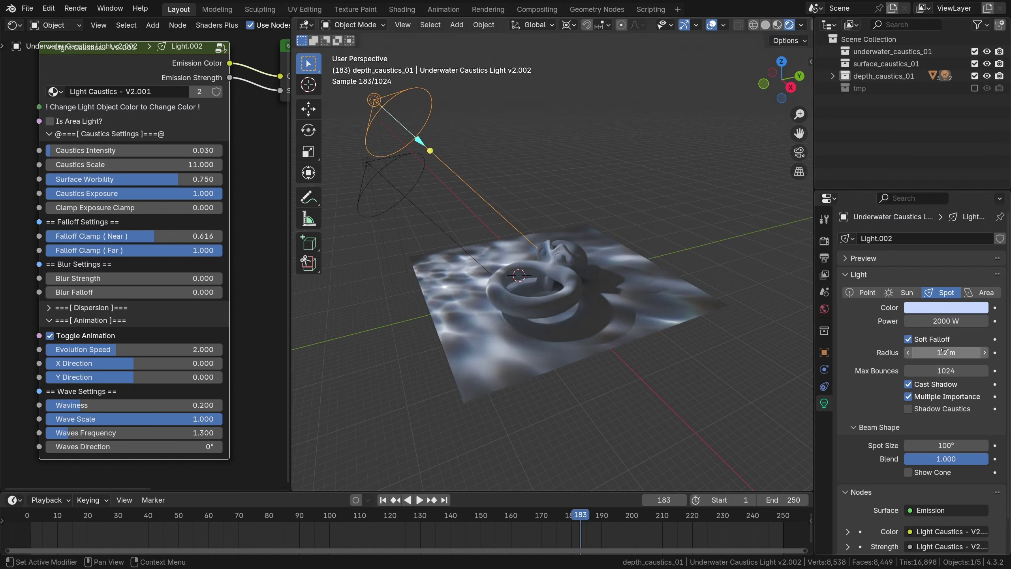
left_click_drag(945, 350, 972, 352)
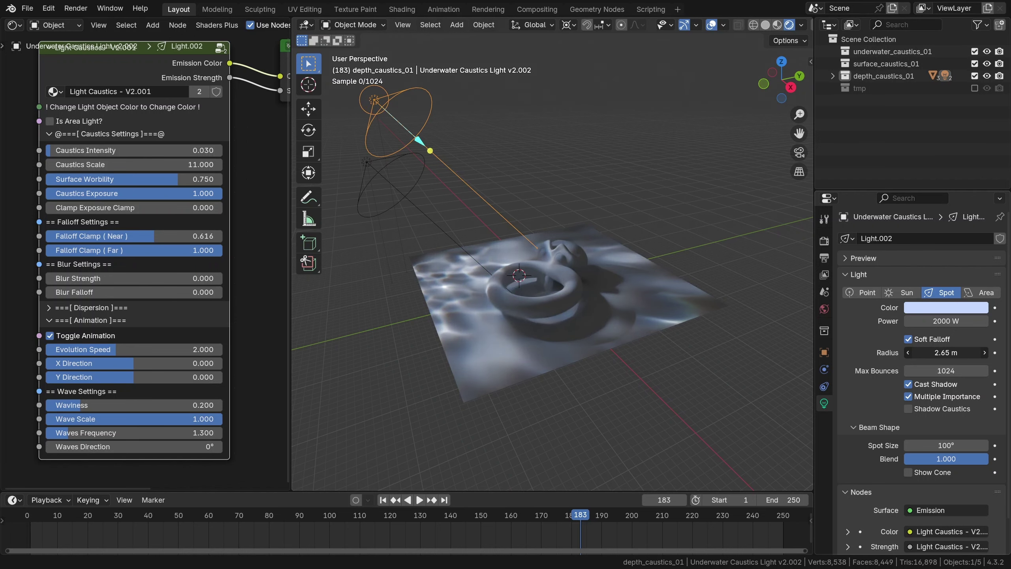
left_click(947, 313)
left_click(959, 145)
key("space")
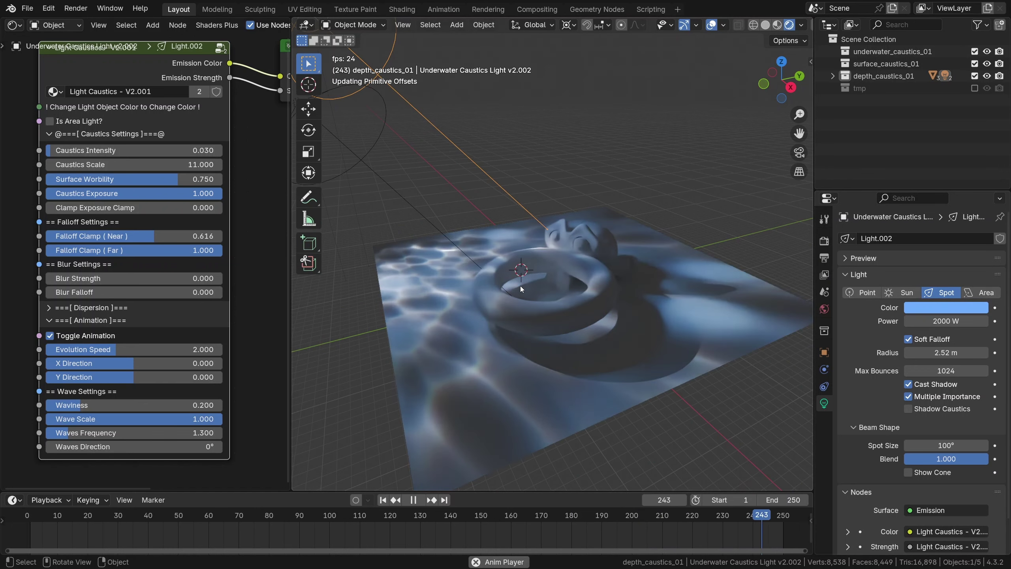
key("space")
Delete the duplicate light and select the original caustics light.
key("x")
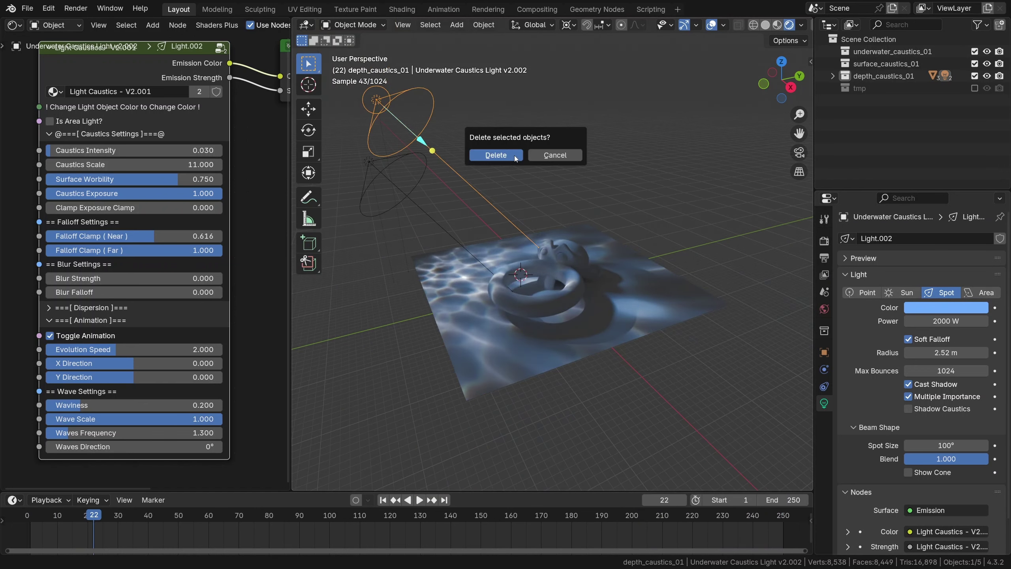
left_click(495, 155)
left_click(407, 153)
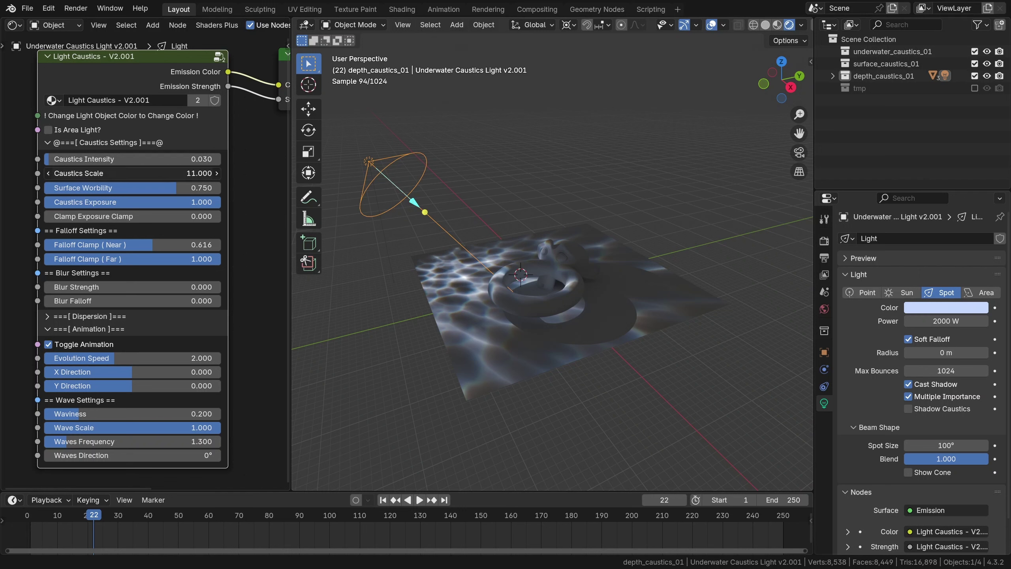
Set the Caustics Scale to 12.900 and the Surface Worbility to 0, and preview the animation.
key("ctrl+z")
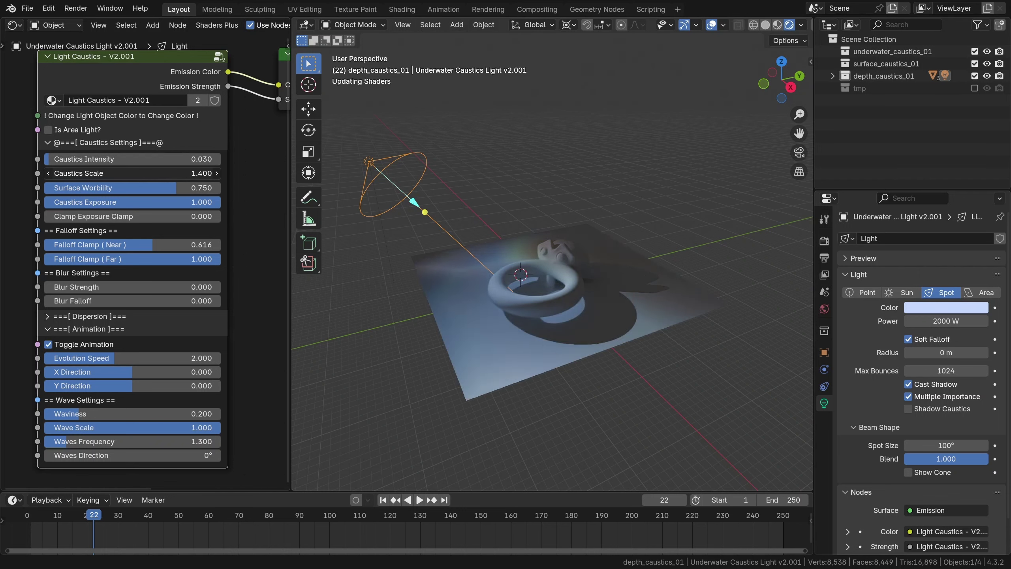
key("ctrl+z")
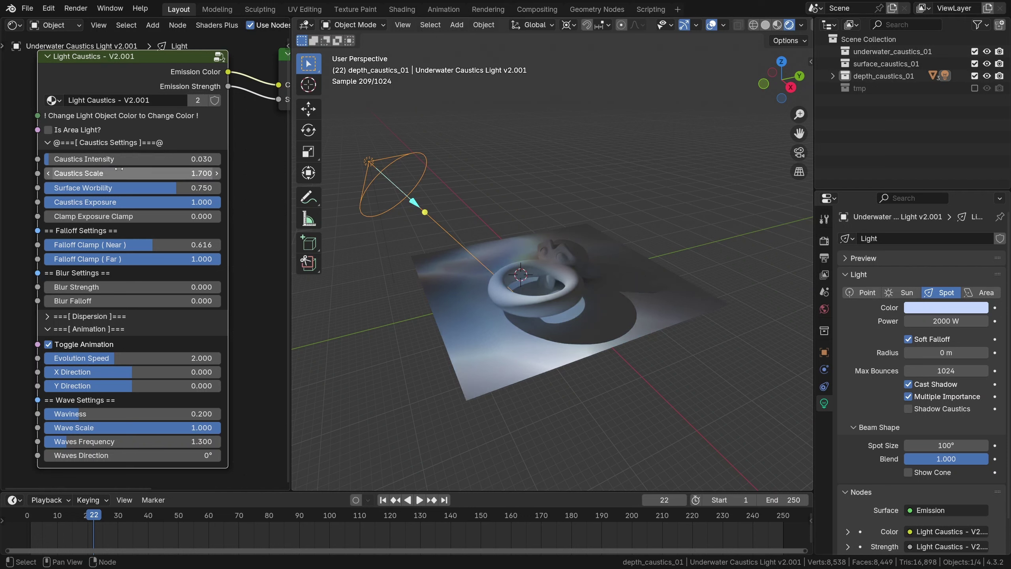
left_click_drag(118, 169, 44, 188)
key("space")
scroll(577, 266, "up", 1)
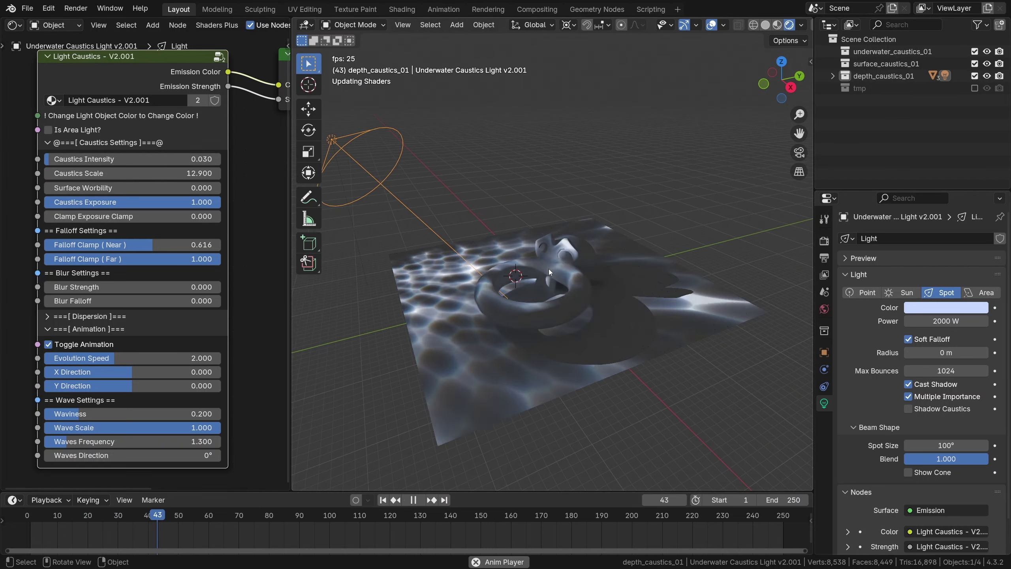
key("space")
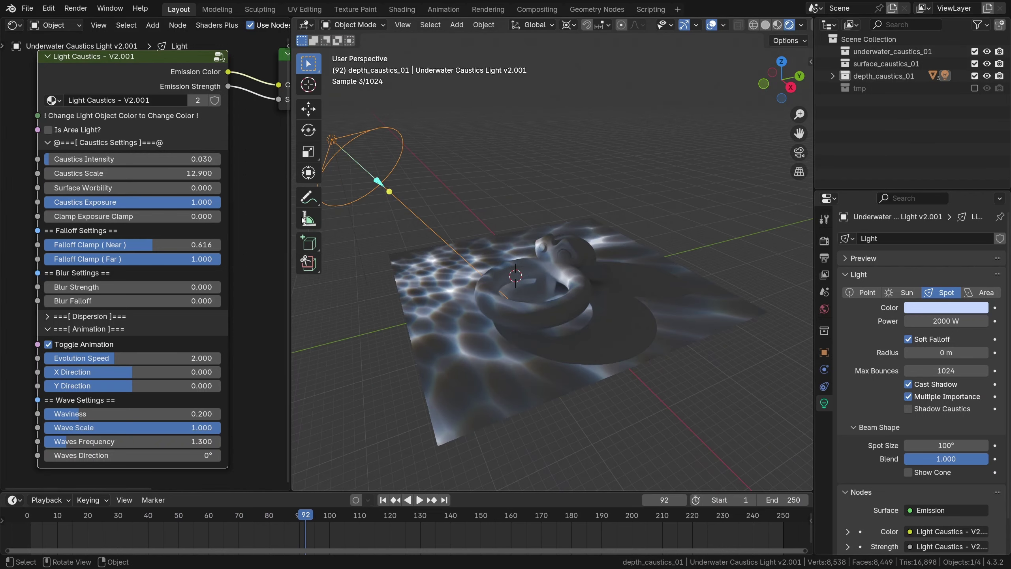
Test Surface Worbility values of 1, 5 and 15 while the animation plays.
left_click_drag(149, 187, 220, 187)
key("space")
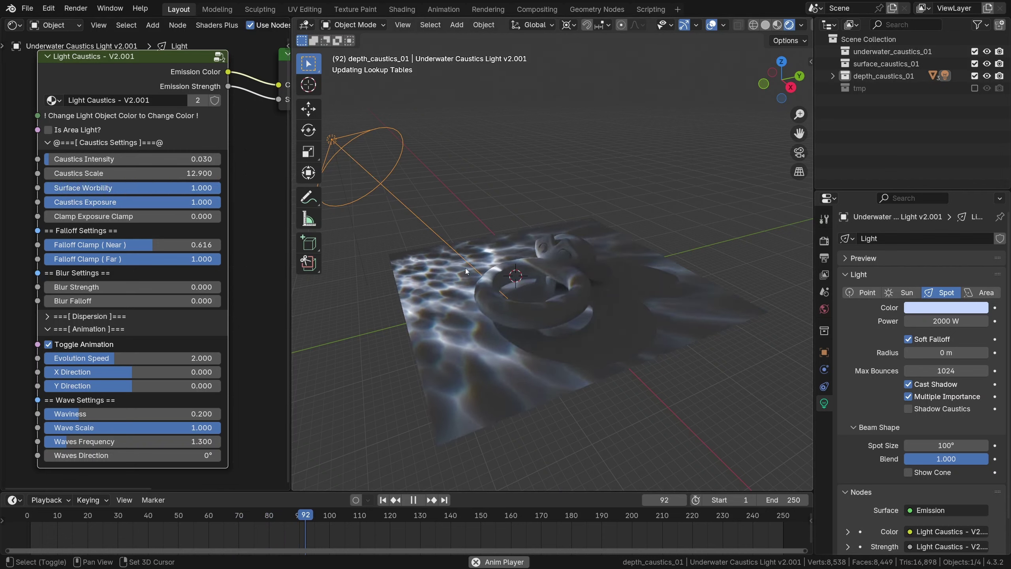
left_click(190, 187)
type("5")
key("Return")
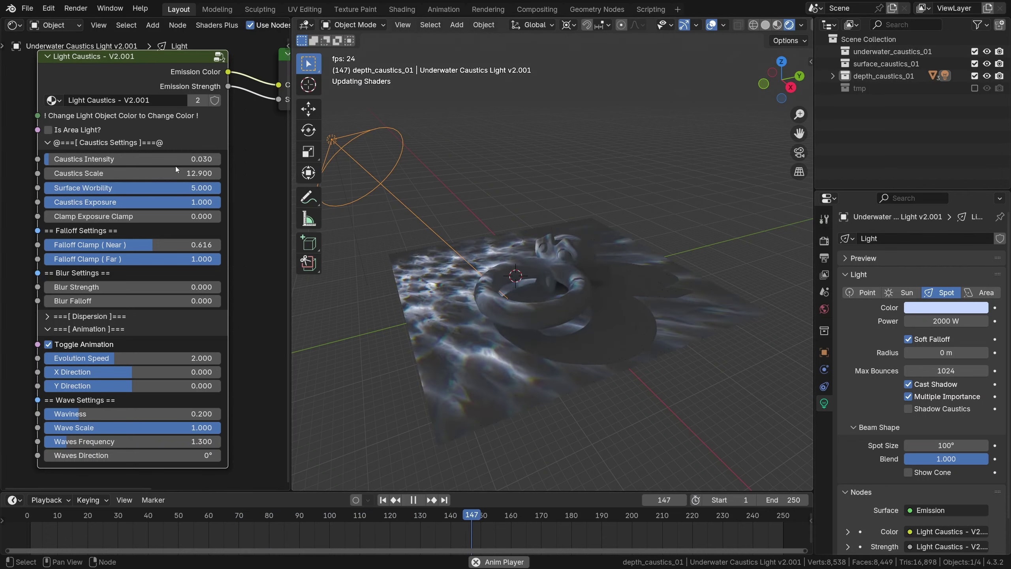
left_click(174, 188)
type("15")
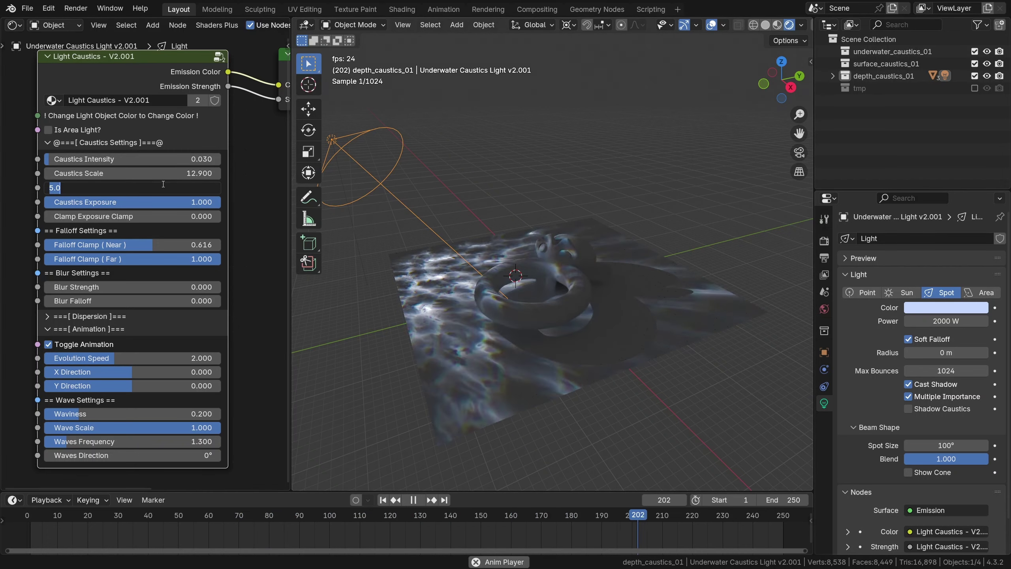
key("Return")
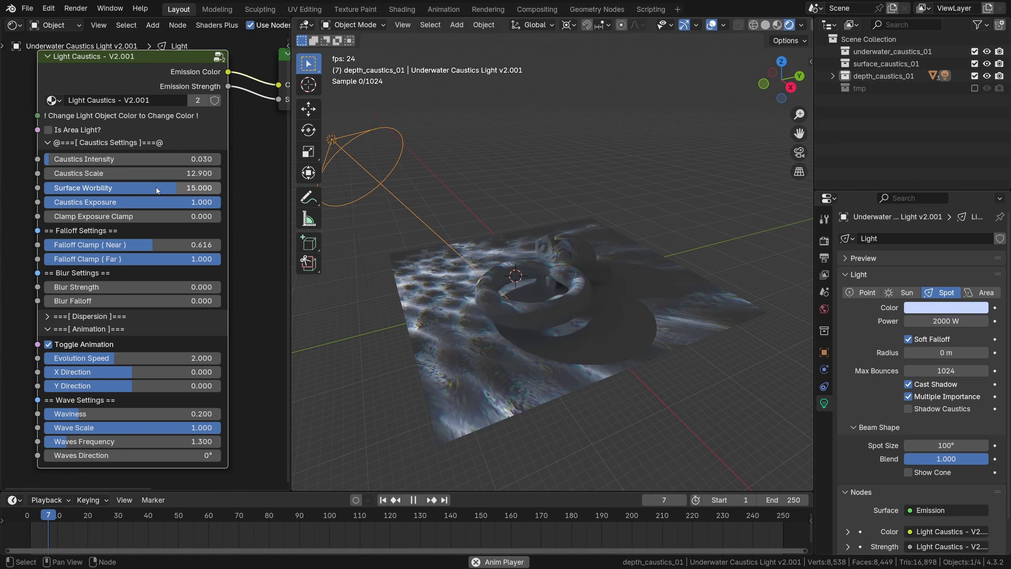
Set the Surface Worbility to 0.7 and stop the animation.
left_click(156, 187)
type("0.7")
key("Return")
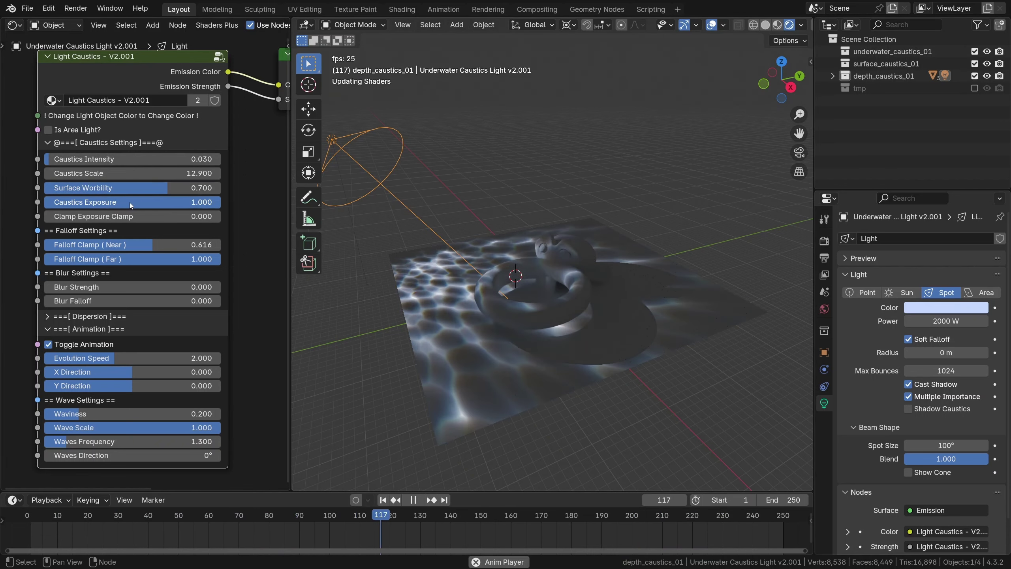
key("space")
Try varying the Caustics Exposure, raise the Clamp Exposure Clamp to 1.000 on a close-up of the plane, and undo the clamp change.
mouse_move(137, 203)
left_mouse_down()
mouse_move(60, 202)
mouse_move(220, 203)
mouse_move(46, 202)
mouse_move(220, 202)
mouse_move(147, 206)
left_mouse_up()
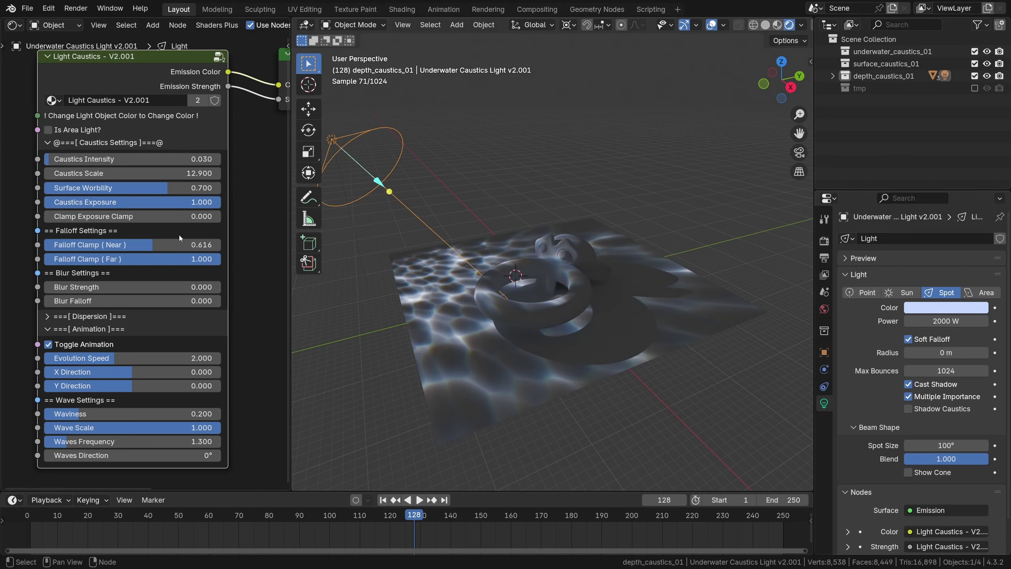
left_click_drag(79, 218, 46, 217)
scroll(406, 302, "up", 6)
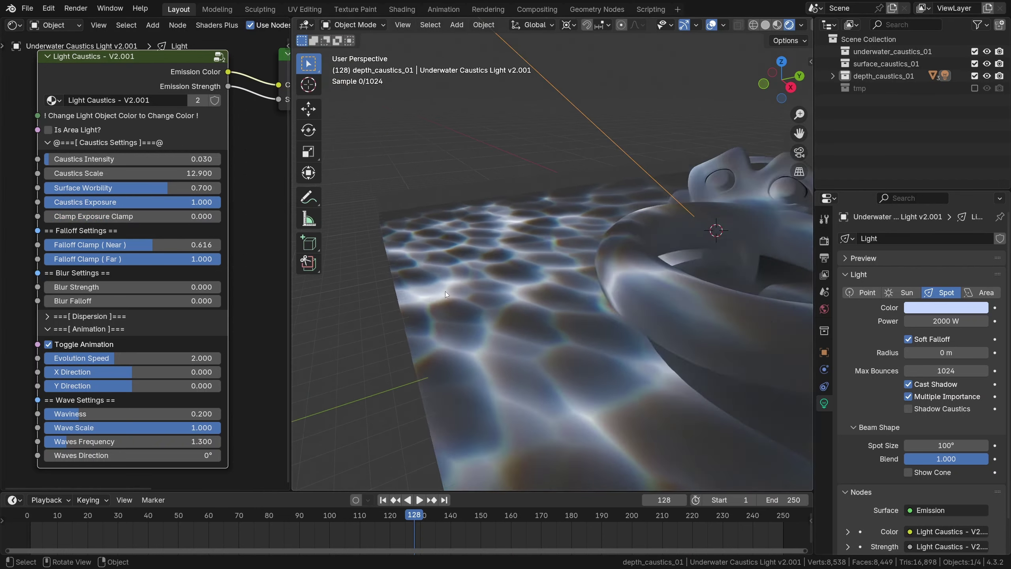
middle_click_drag(550, 271, 578, 281)
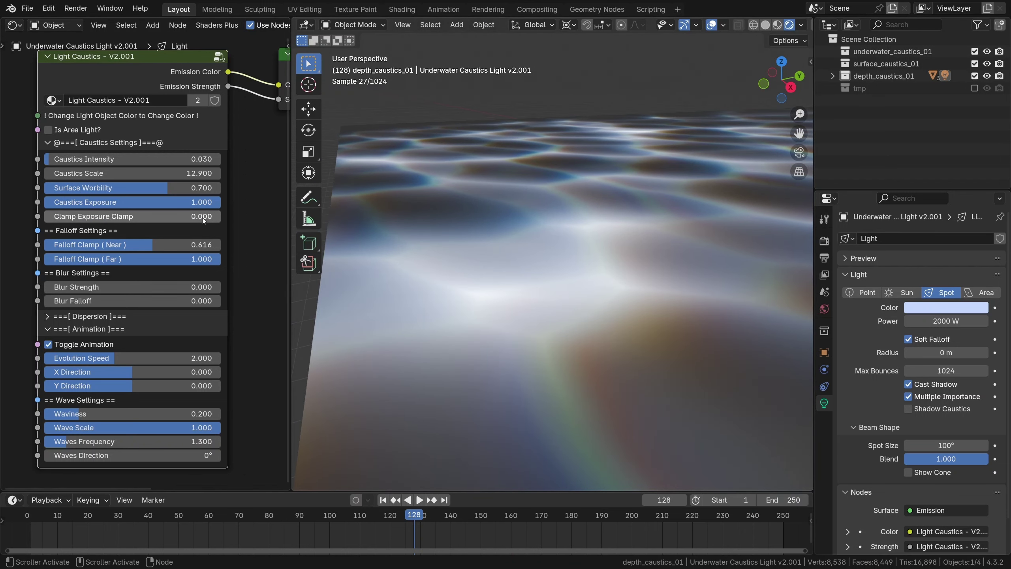
left_click_drag(207, 218, 385, 219)
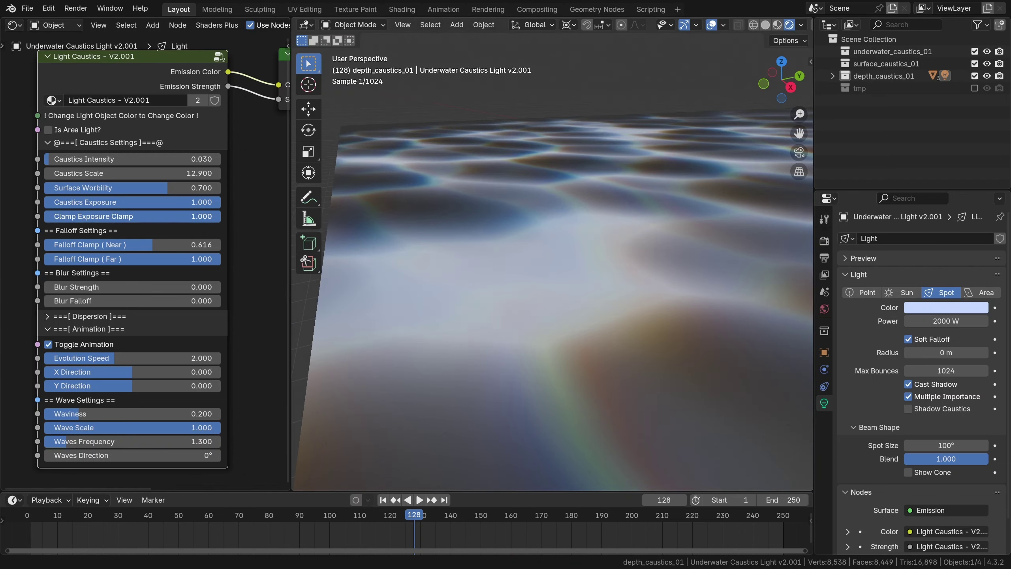
mouse_move(220, 216)
left_mouse_down()
mouse_move(160, 216)
mouse_move(213, 217)
left_mouse_up()
key("ctrl+z")
Split the 3D viewport into two stacked areas and turn the upper one into a Compositor.
scroll(390, 303, "down", 3)
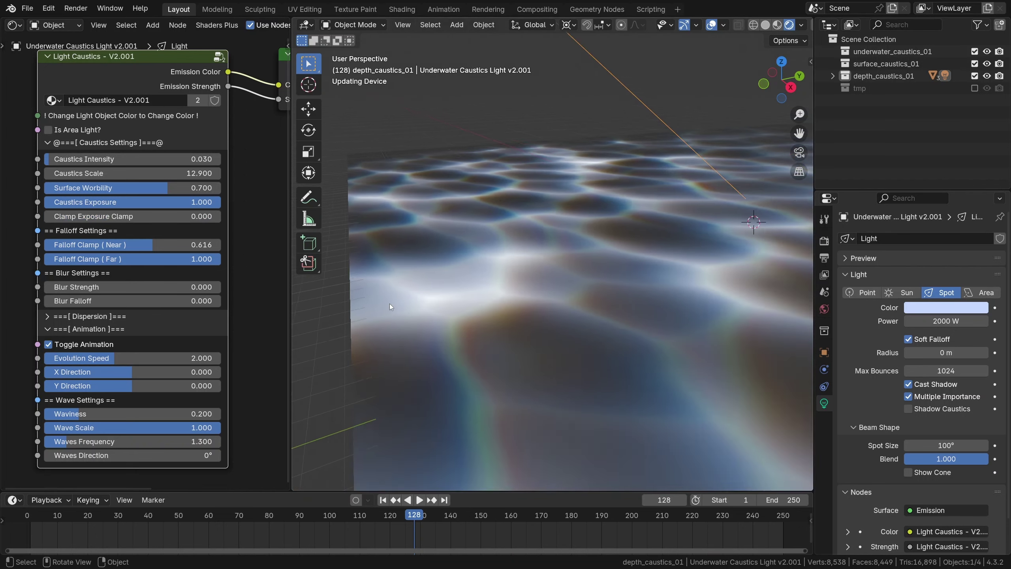
scroll(400, 309, "down", 7)
middle_click_drag(458, 310, 491, 296)
scroll(513, 303, "up", 2)
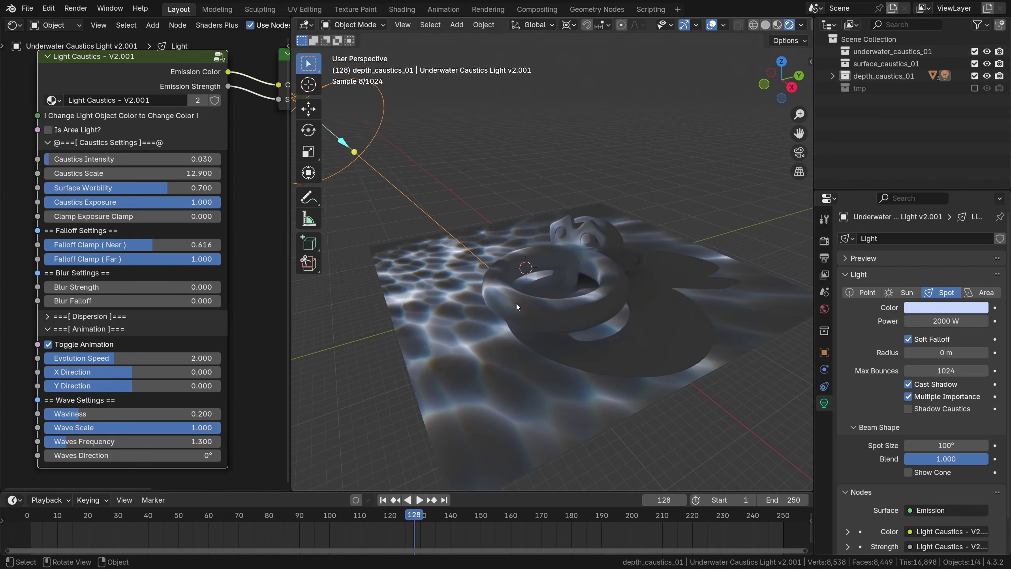
left_click_drag(811, 19, 776, 223)
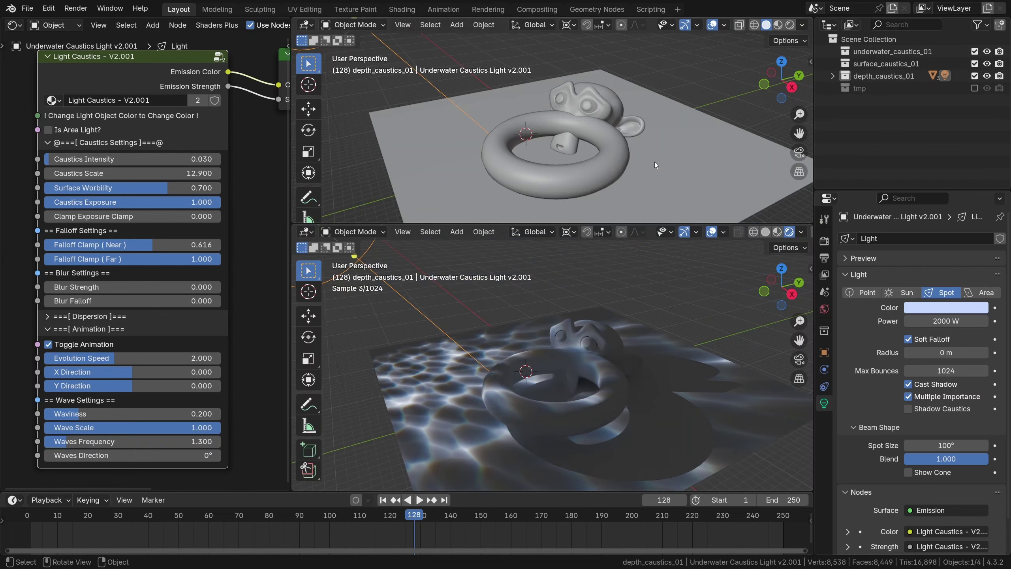
key("shift+F3")
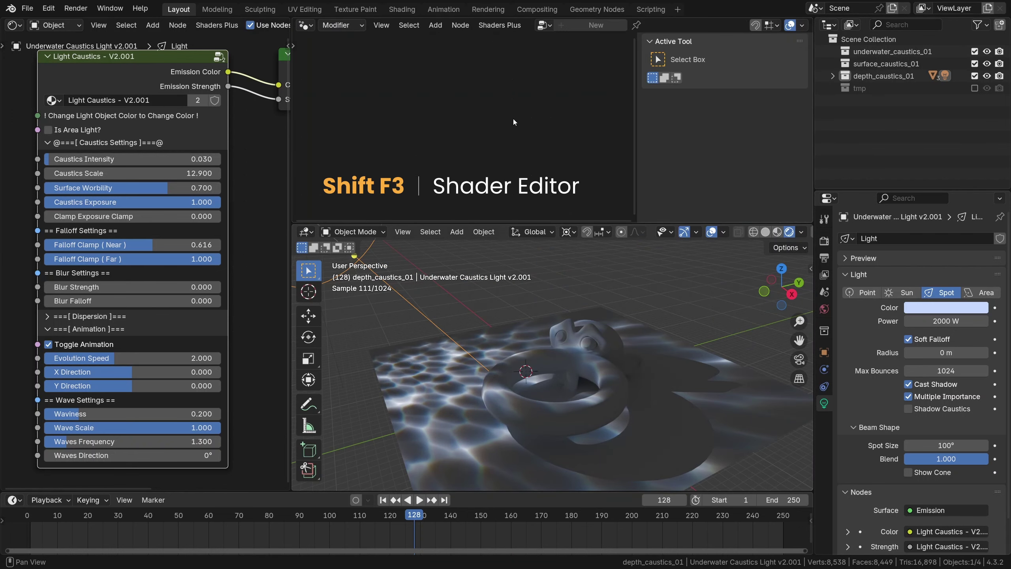
left_click(305, 25)
left_click(356, 89)
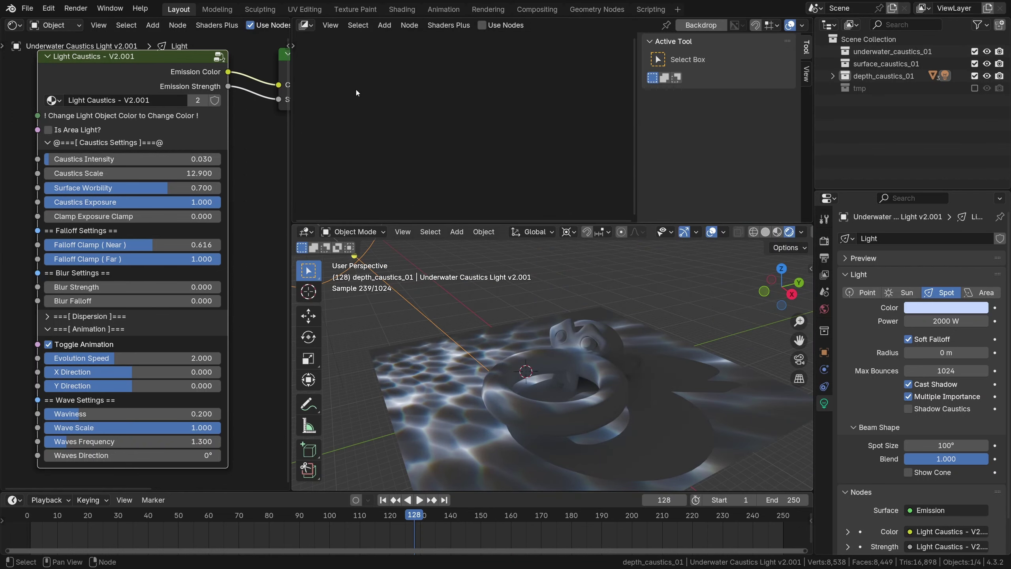
Enable nodes in the Compositor and move the Composite node further away from the Render Layers node.
key("n")
left_click(482, 25)
key("Home")
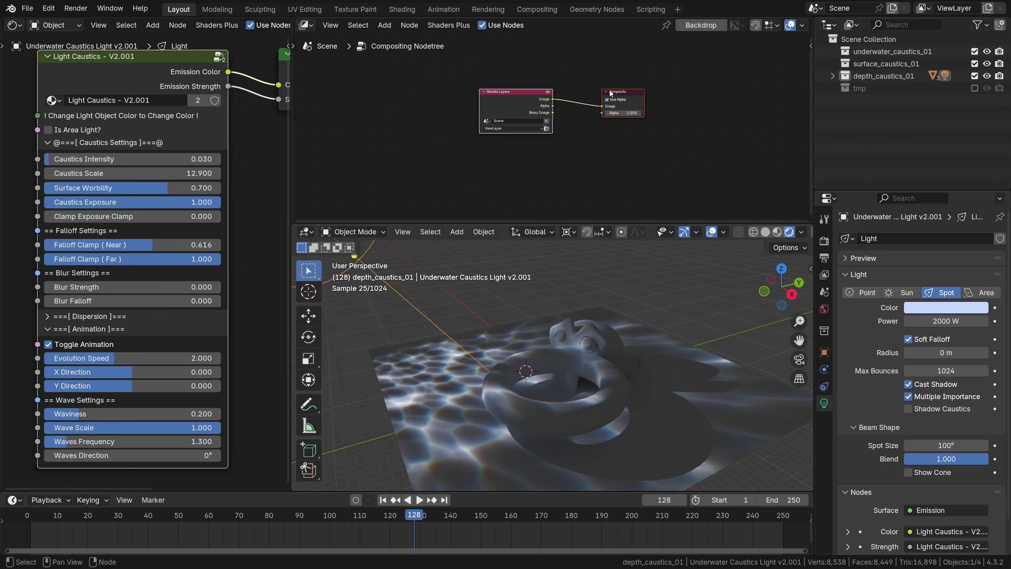
key("g")
left_click(663, 104)
middle_click_drag(652, 104, 590, 117)
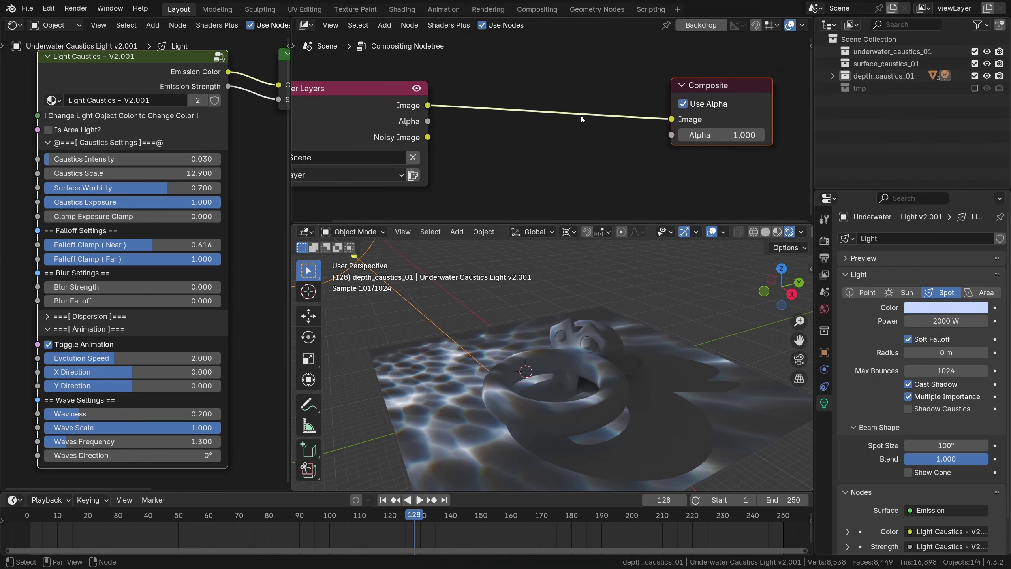
Add a Glare filter node on the link between the Render Layers and Composite nodes.
key("shift+a")
mouse_move(525, 181)
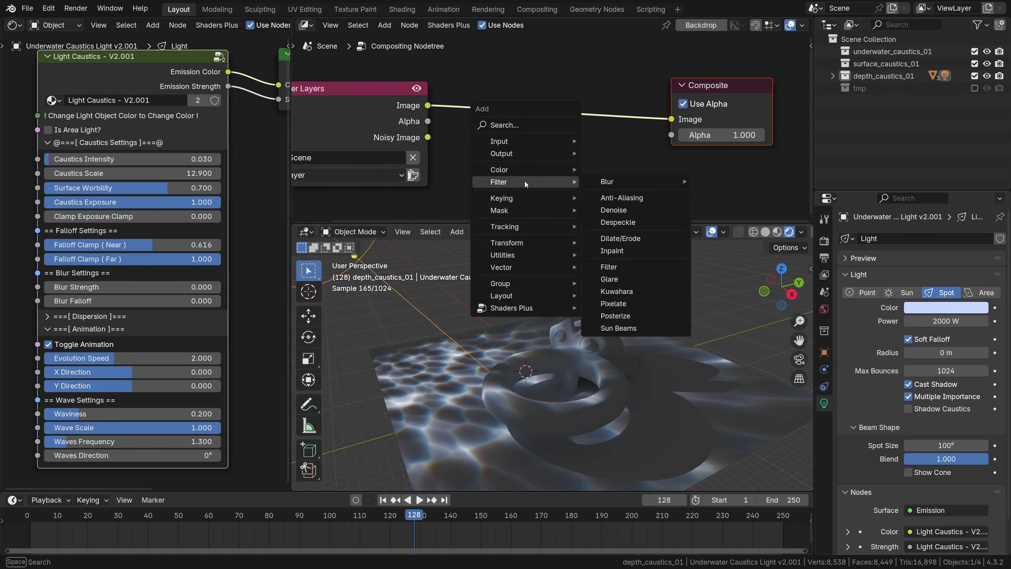
left_click(610, 279)
left_click(540, 110)
key("Home")
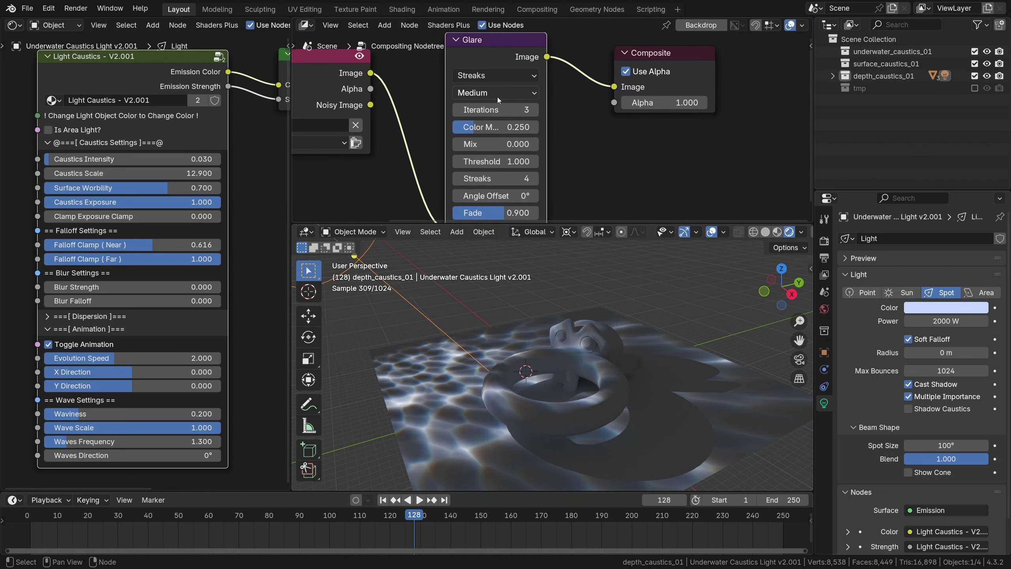
Set the Compositor option in the 3D viewport's shading settings to Always.
left_click(802, 233)
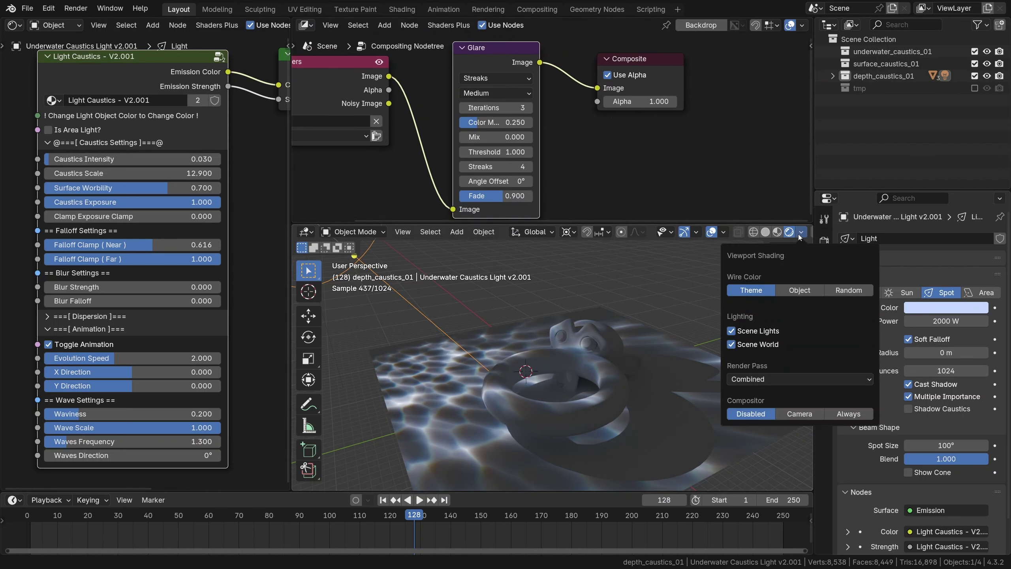
left_click(799, 233)
left_click(799, 234)
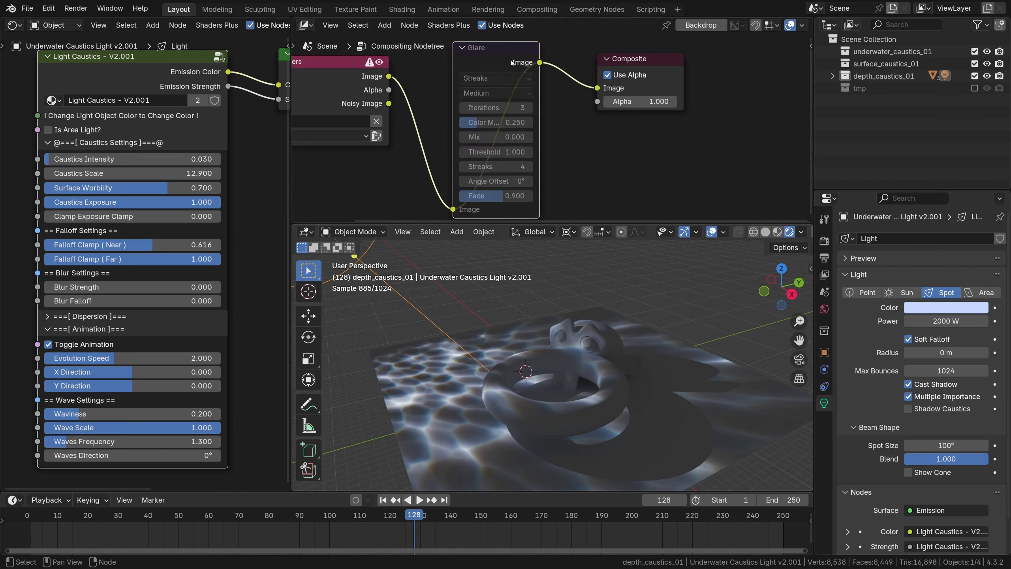
Play the animation up to frame 165, reframe the torus, and widen the Glare node.
key("space")
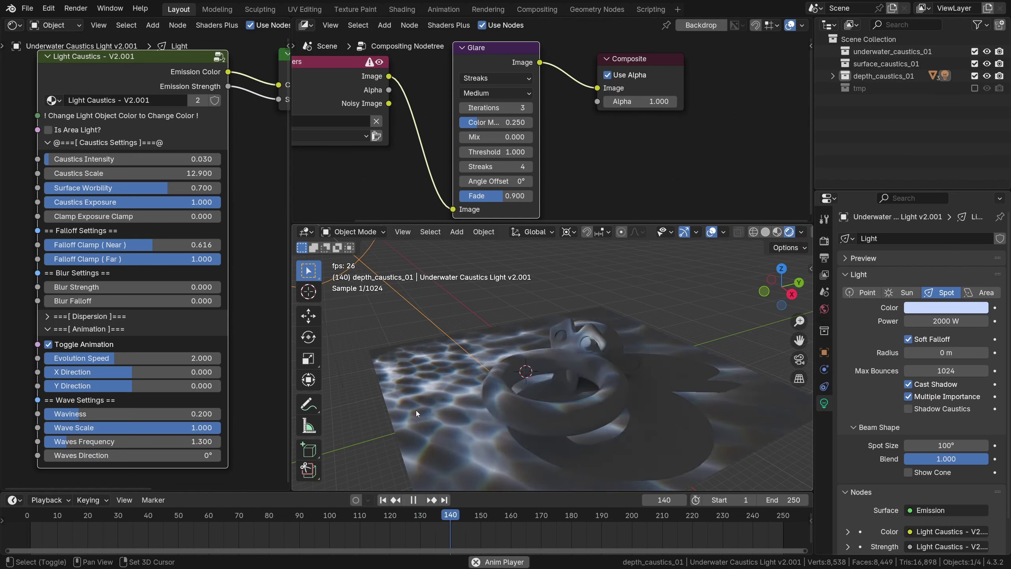
middle_click_drag(529, 400, 523, 362, "shift")
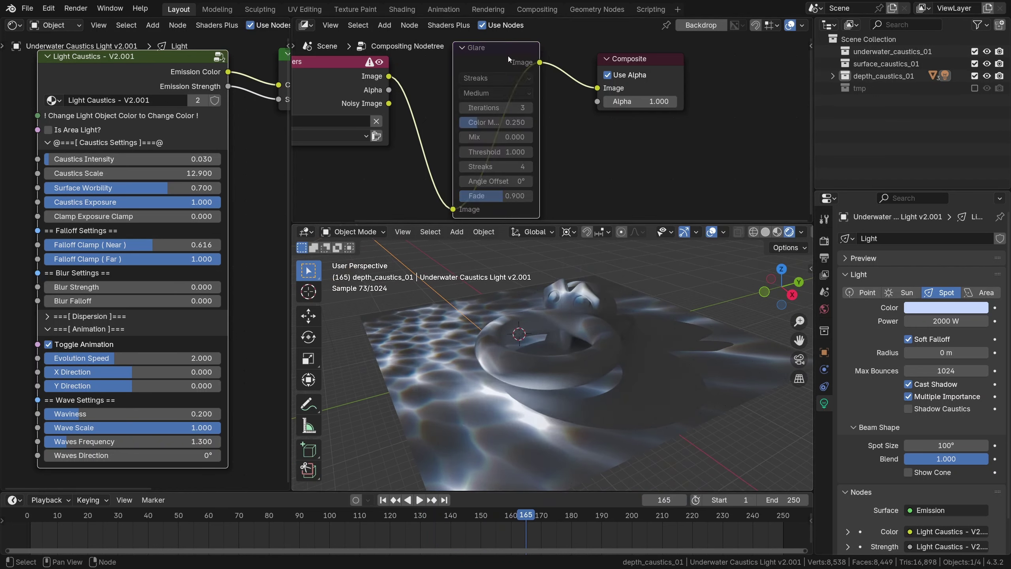
left_click_drag(539, 137, 511, 151)
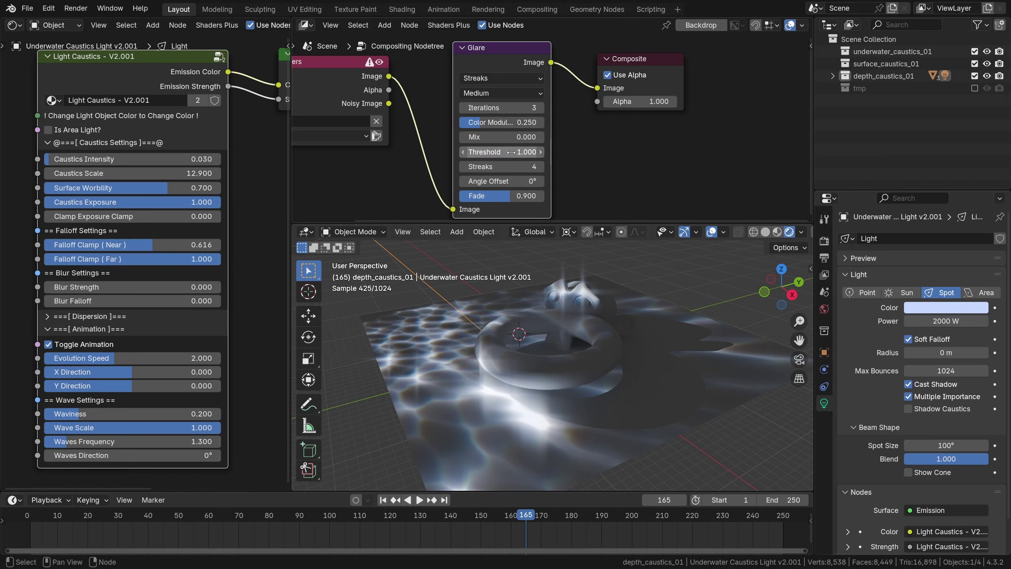
Test a Clamp Exposure Clamp of 1.000, set it to 0.88, and preview the animation.
left_click_drag(119, 216, 215, 216)
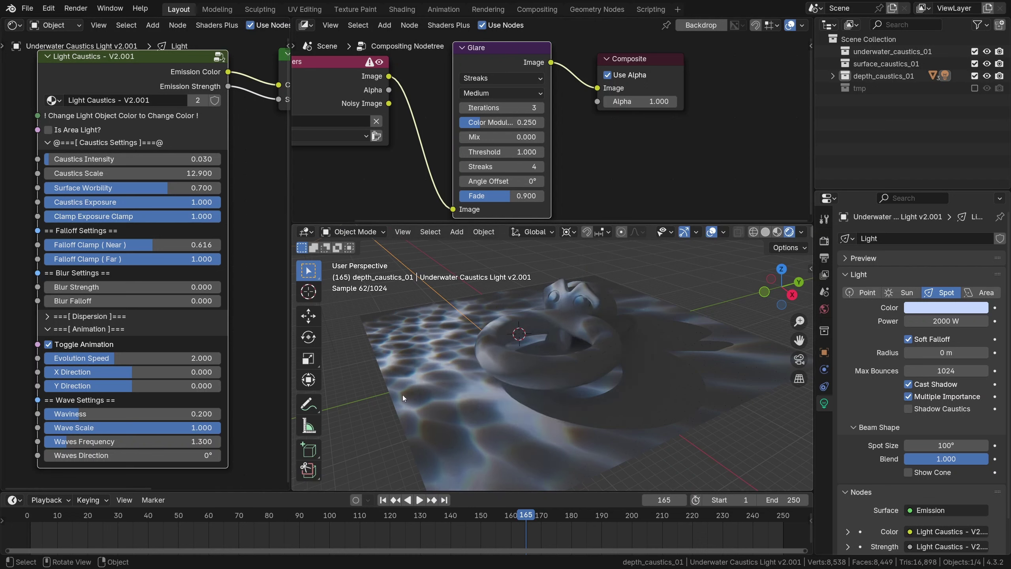
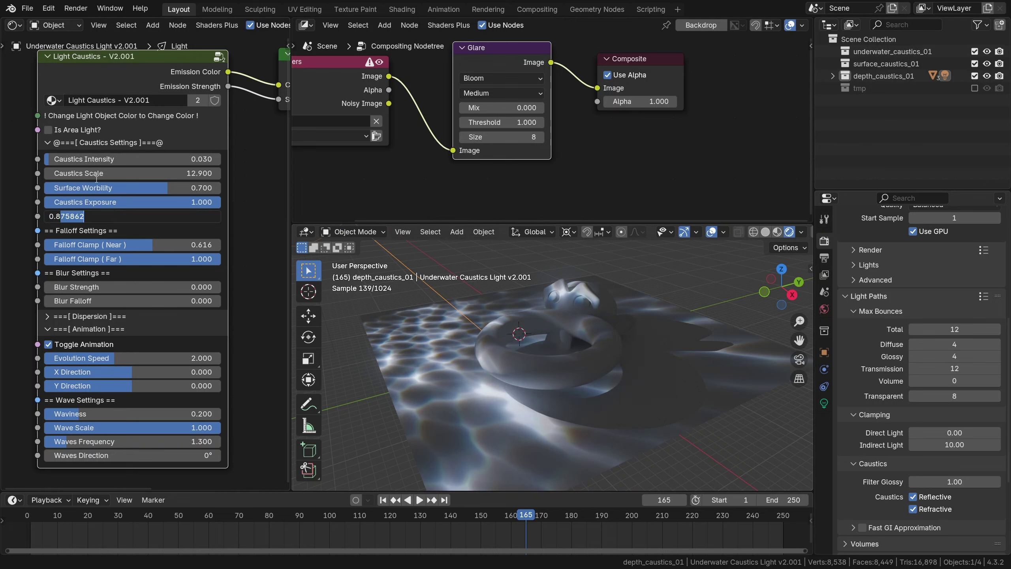
type("8")
key("Return")
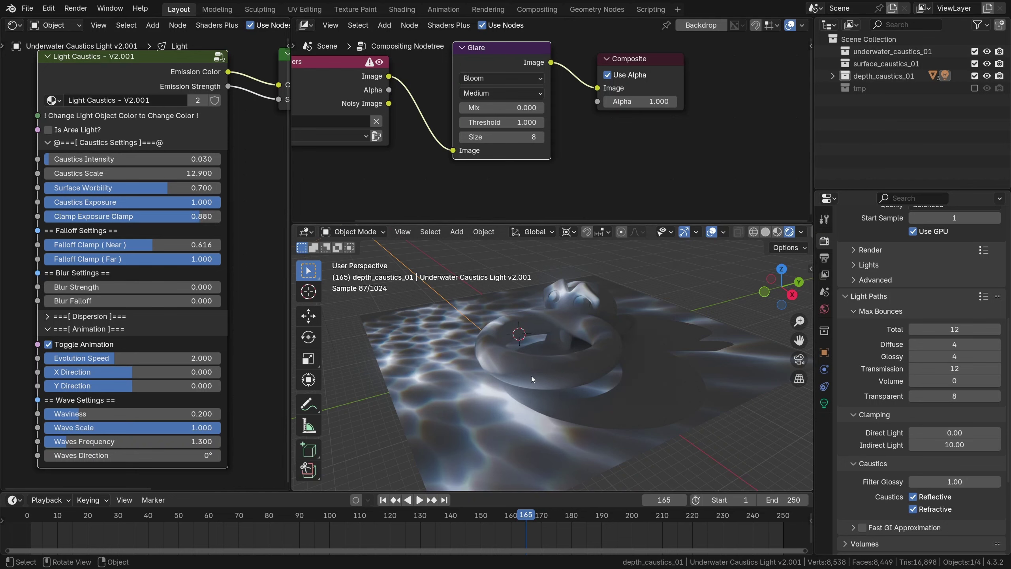
key("space")
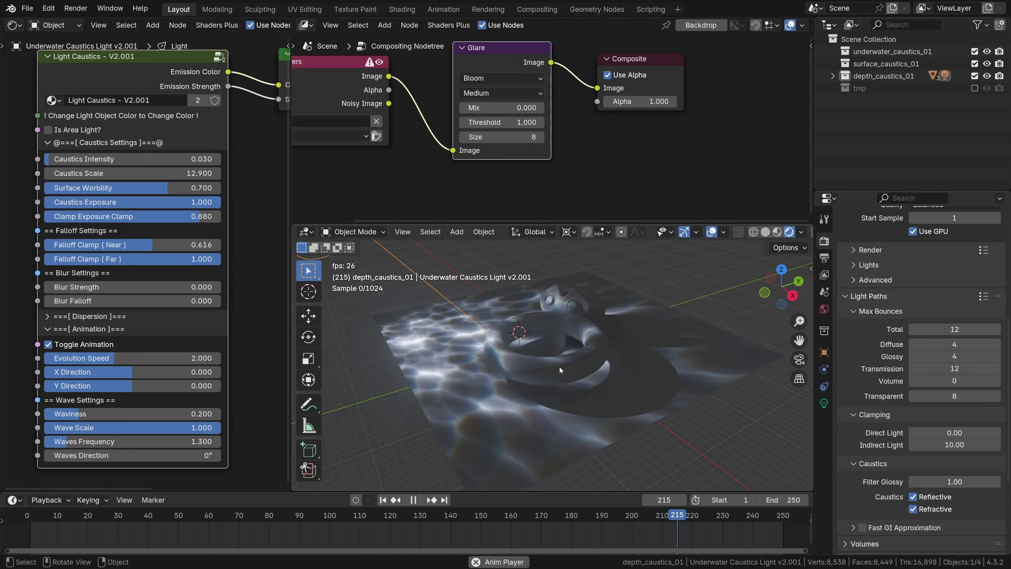
key("Escape")
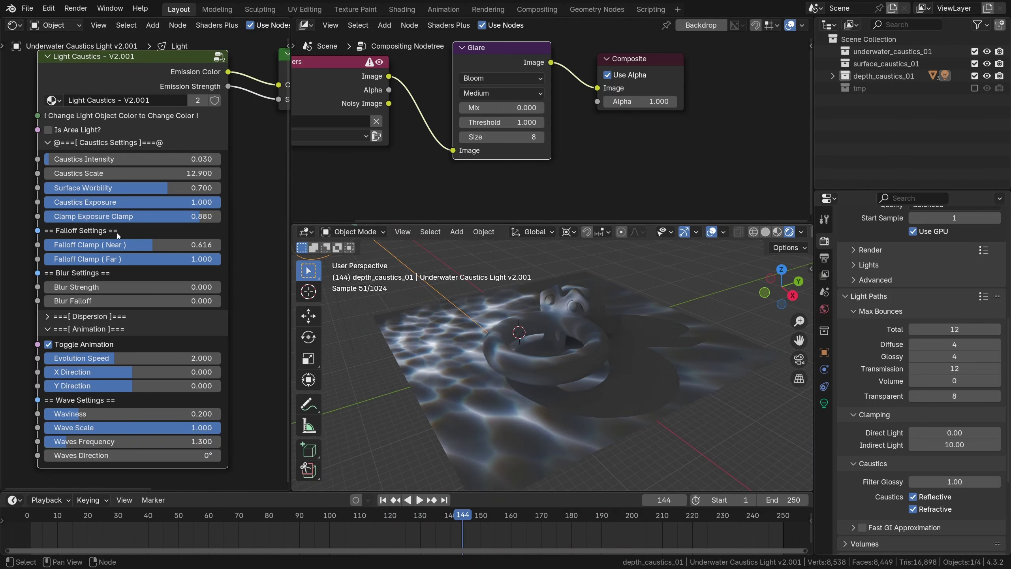
Try lowering the caustics light along the global Z axis so it sits close to the plane.
scroll(440, 315, "down", 2)
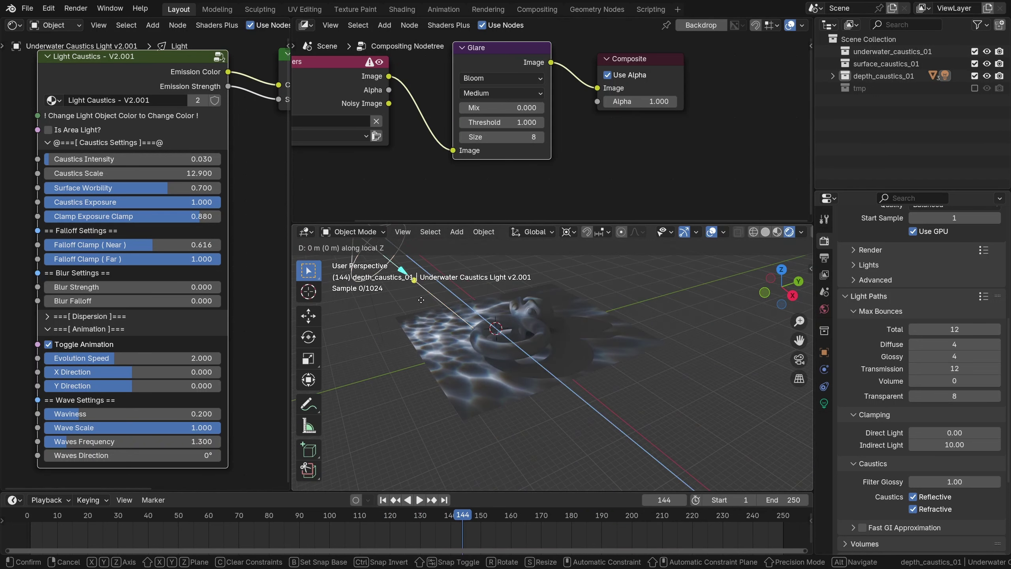
key("g")
key("z")
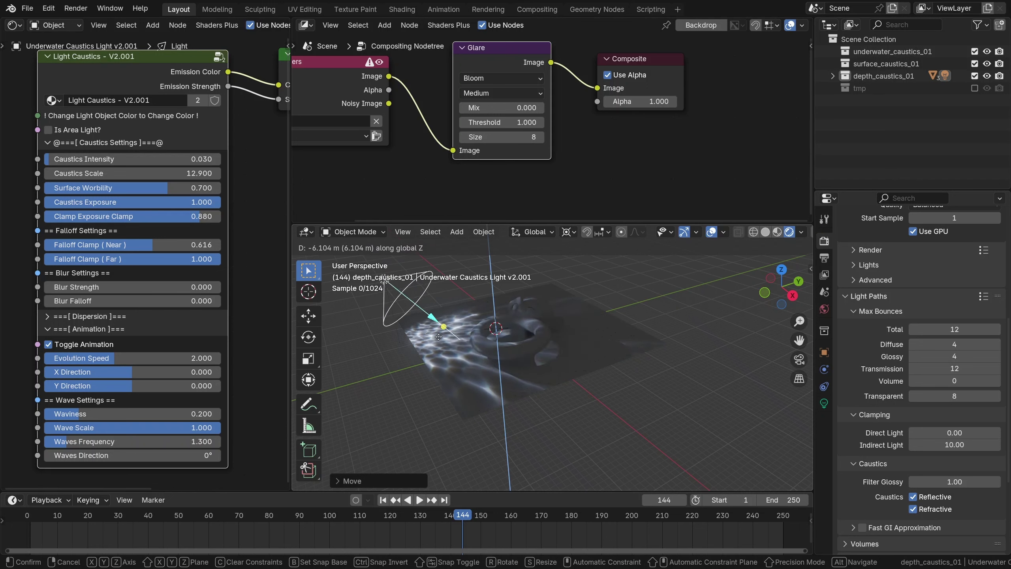
key("r")
key("r")
scroll(399, 295, "up", 2, "alt")
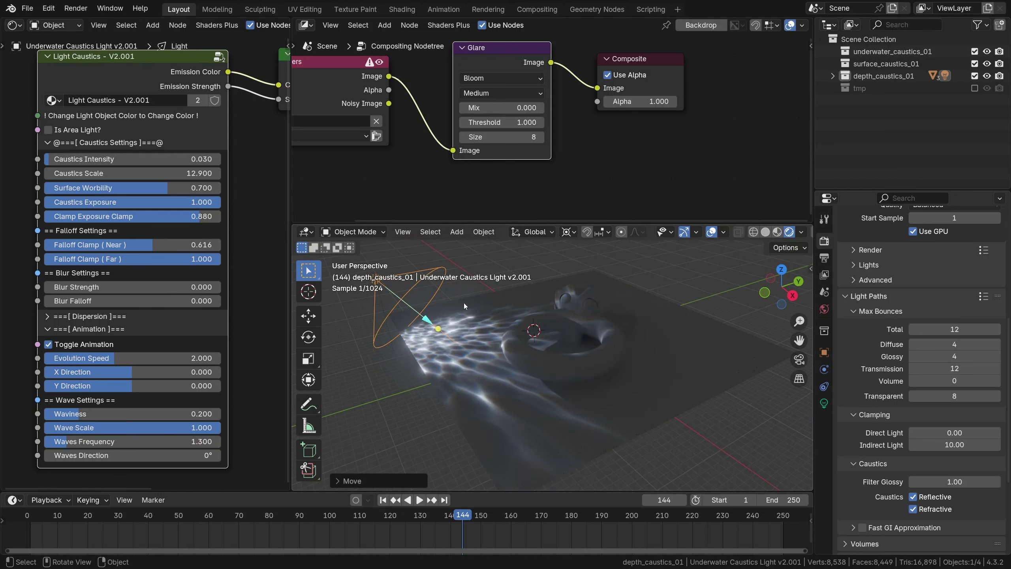
Try repositioning the light horizontally near the plane's edge and rotating it toward the torus.
left_click(465, 291)
key("g")
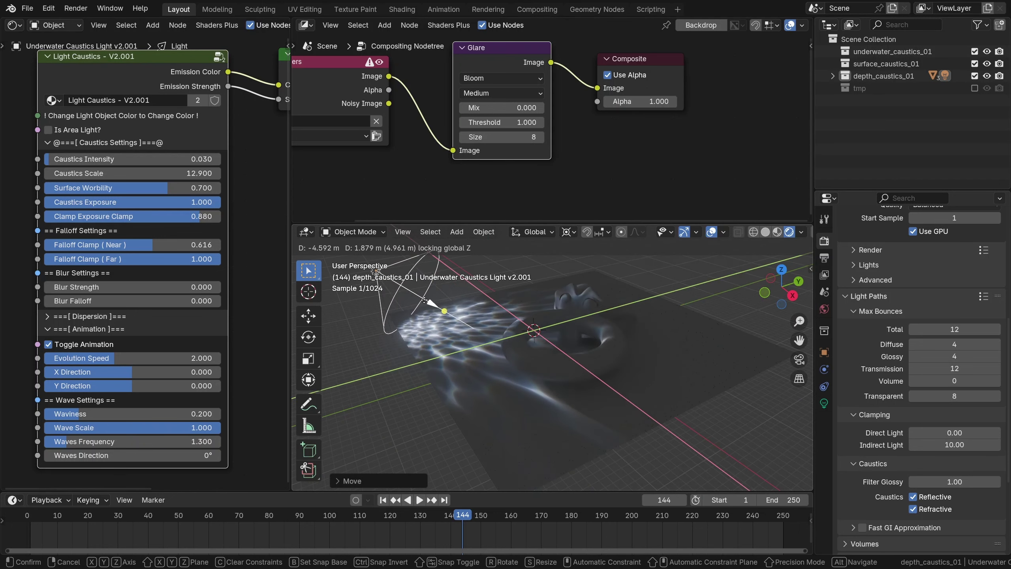
left_click(452, 334)
middle_click_drag(452, 334, 463, 346)
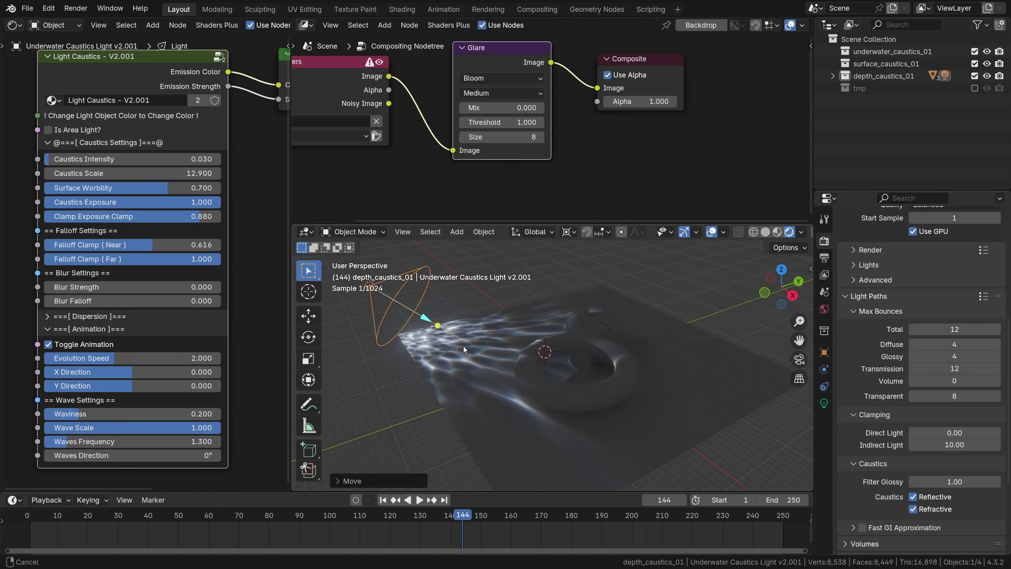
key("r")
left_click(479, 322)
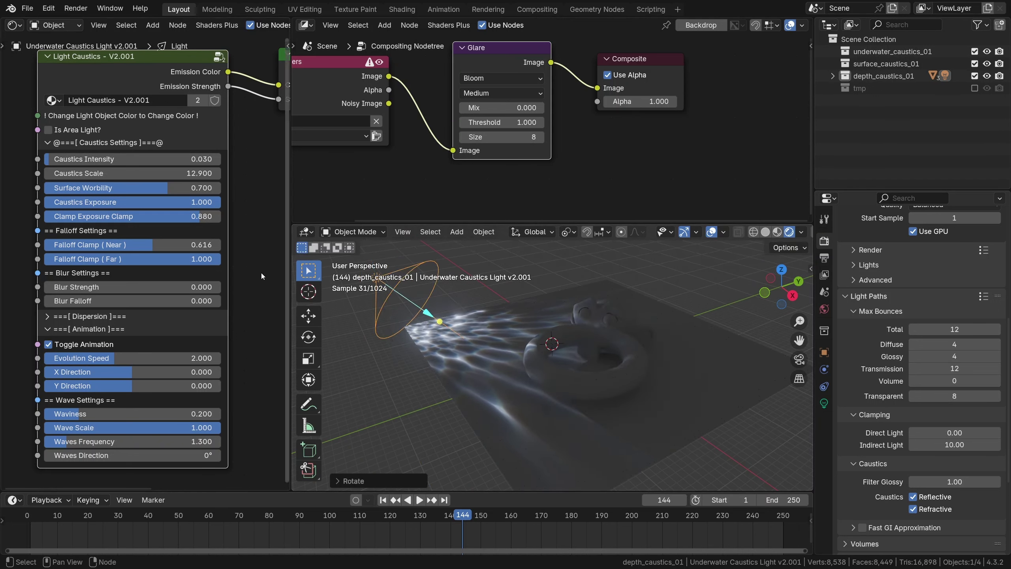
Try raising the Falloff Clamp (Near) through values such as 0.874 and 0.986.
left_click_drag(211, 261, 150, 245)
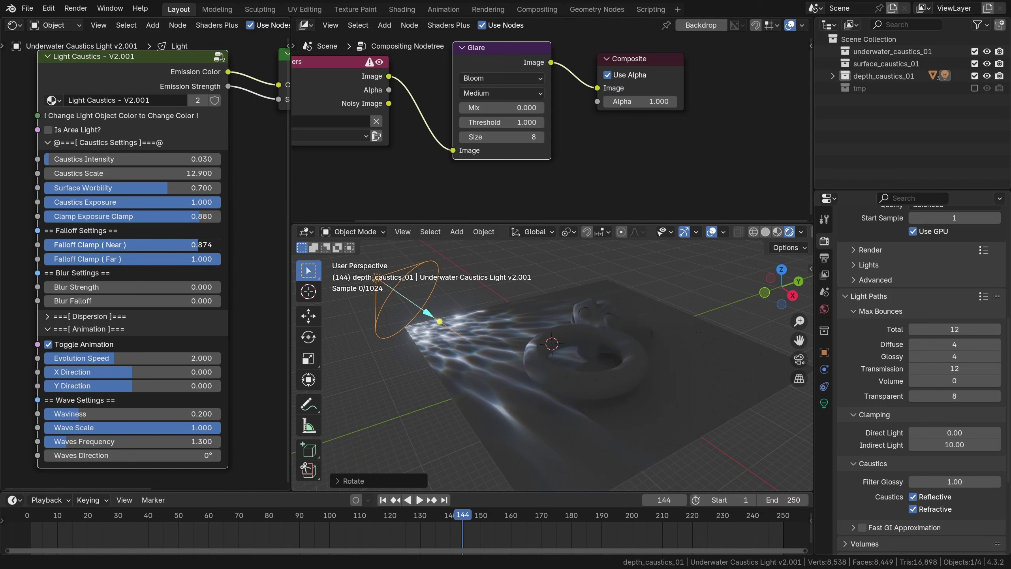
left_click_drag(214, 245, 215, 244)
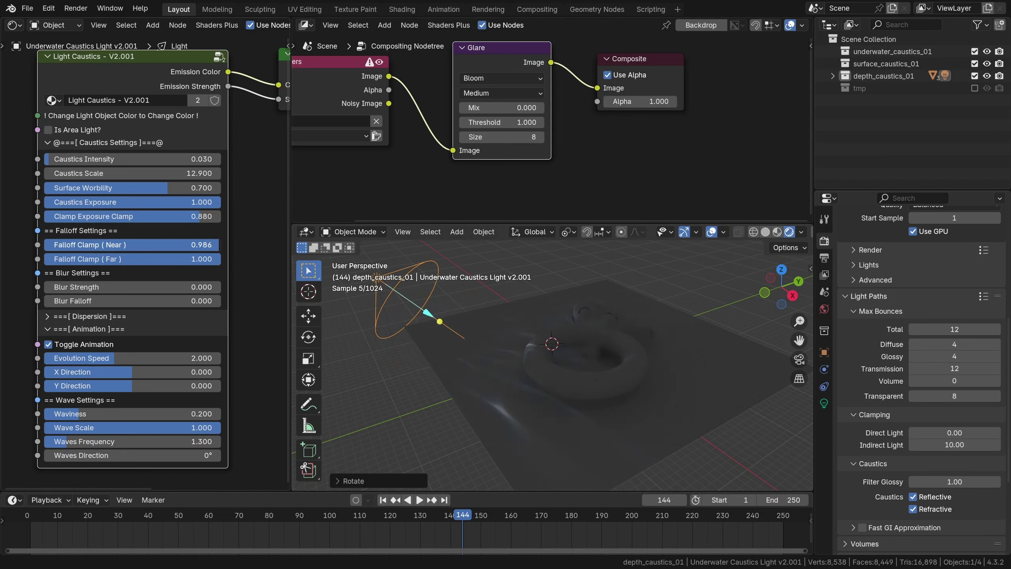
left_click_drag(218, 244, 204, 245)
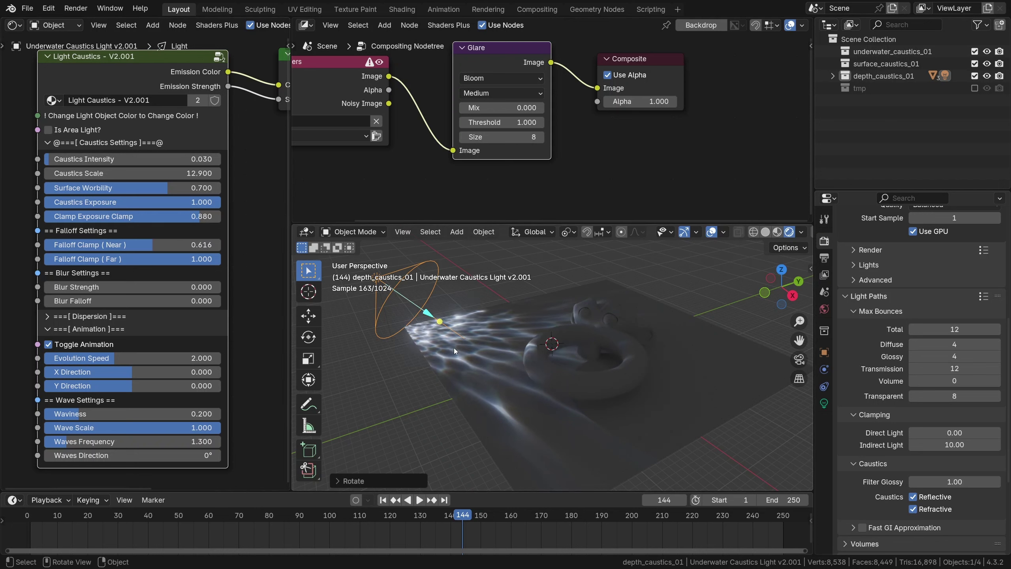
Undo the light's recent moves and rotations.
scroll(466, 345, "down", 2)
key("ctrl+z")
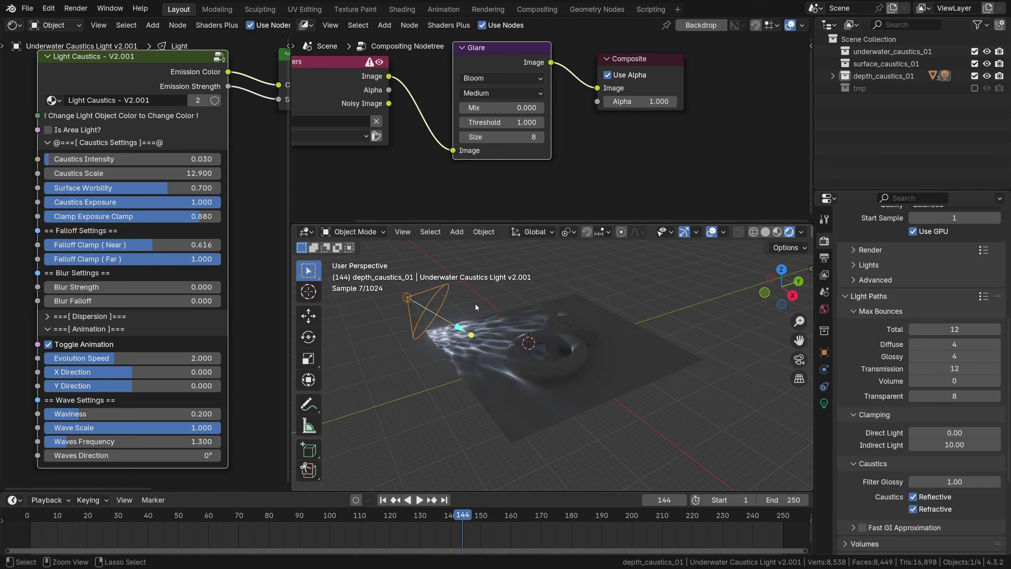
key("ctrl+z")
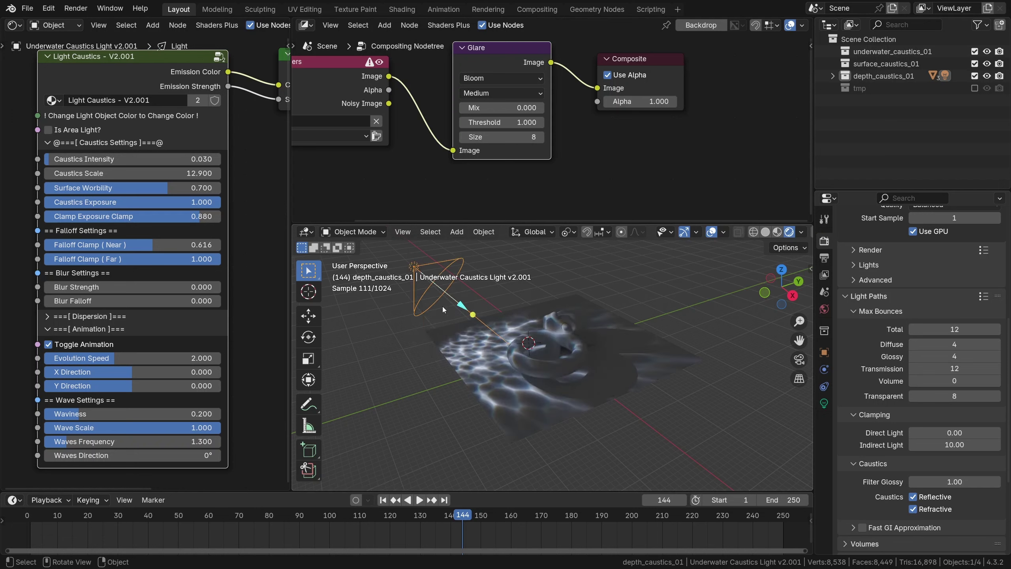
Hide the Text Info overlay in the 3D viewport.
middle_click_drag(401, 326, 471, 341)
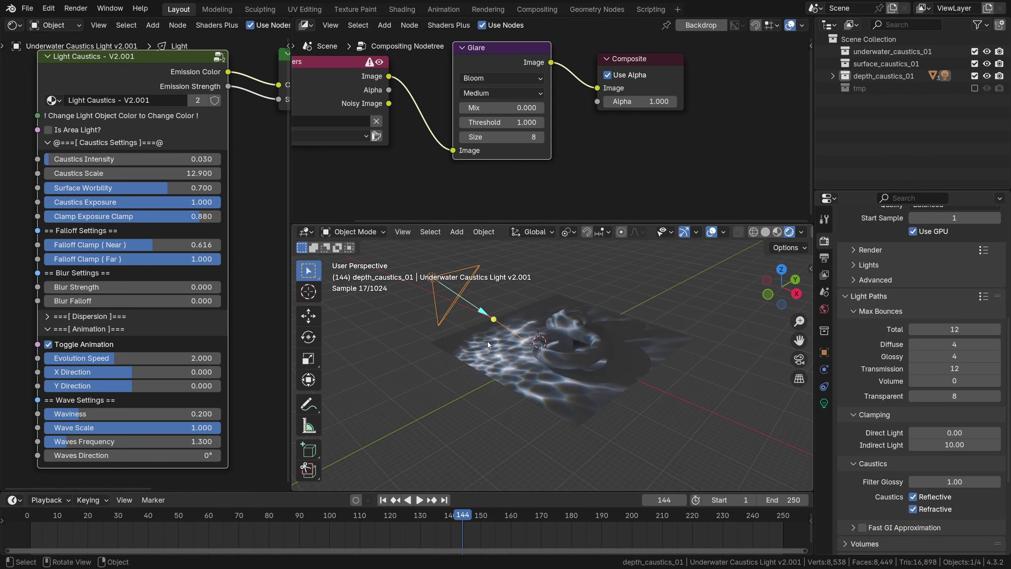
left_click(724, 232)
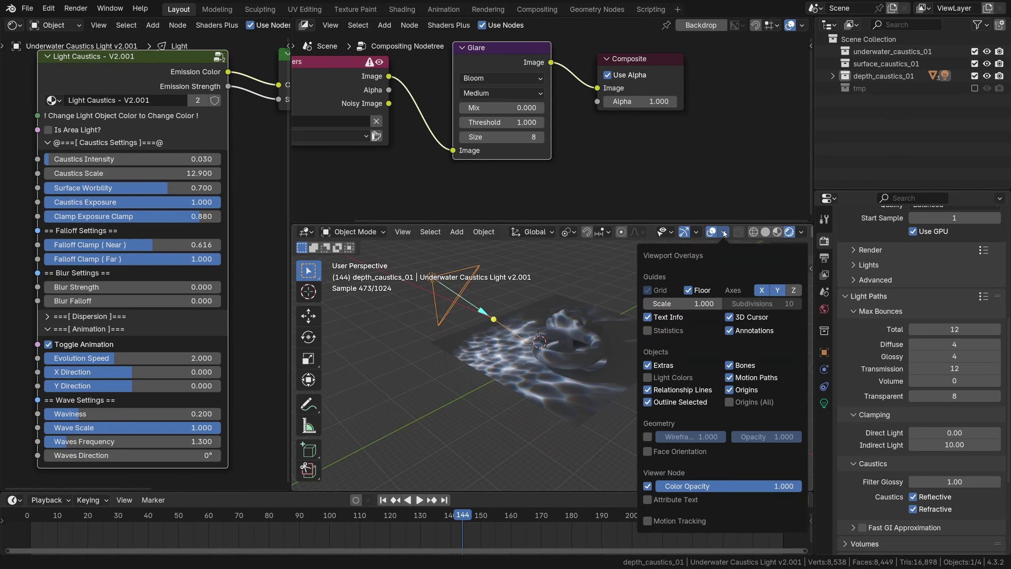
left_click(670, 317)
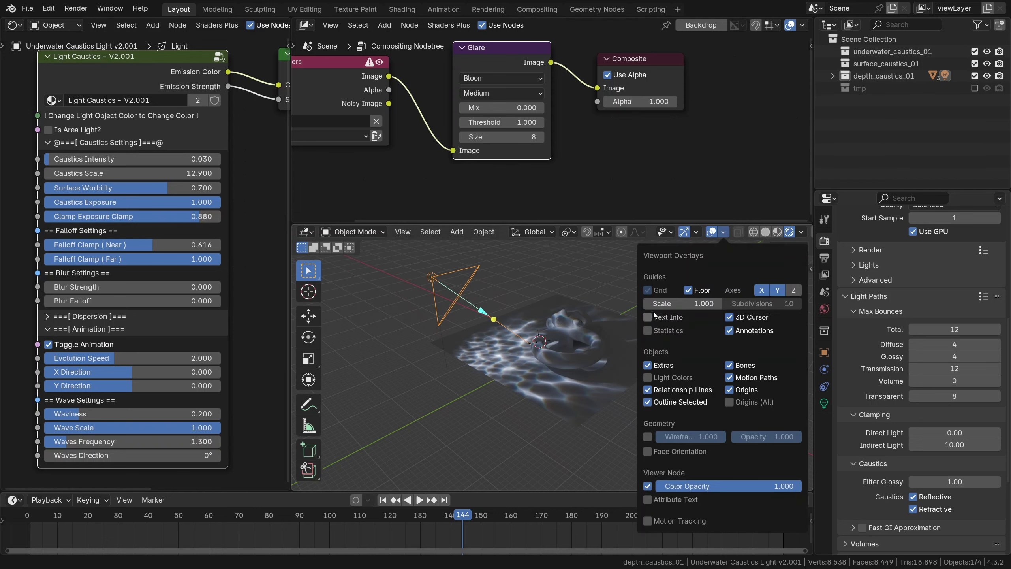
Try adjusting the Blur Strength of the caustics node and the Radius of the spot light.
left_click_drag(131, 288, 75, 289)
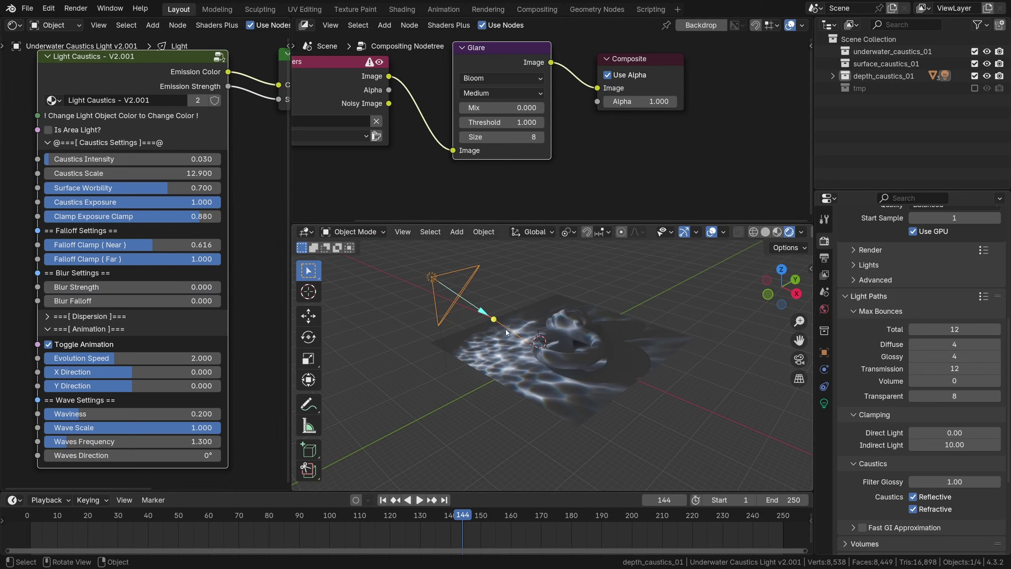
left_click(823, 405)
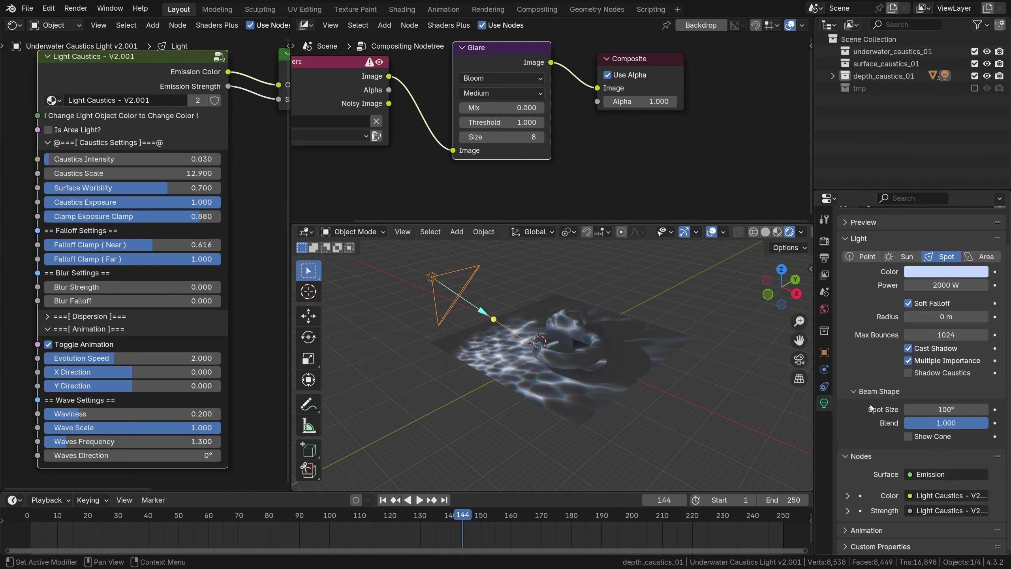
left_click_drag(946, 317, 912, 317)
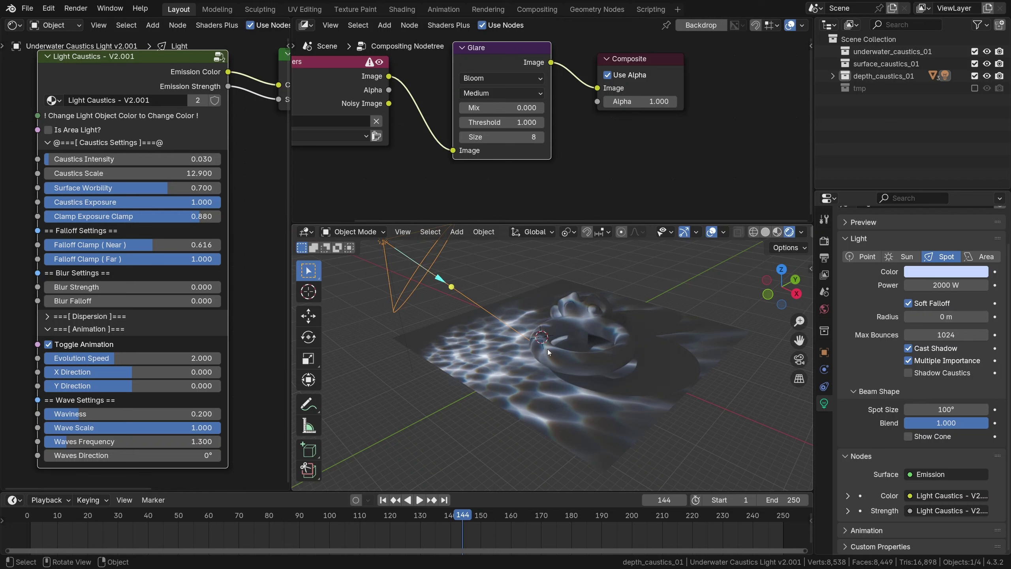
Change the light type from Spot to Area and enable Is Area Light in the caustics node.
left_click(980, 257)
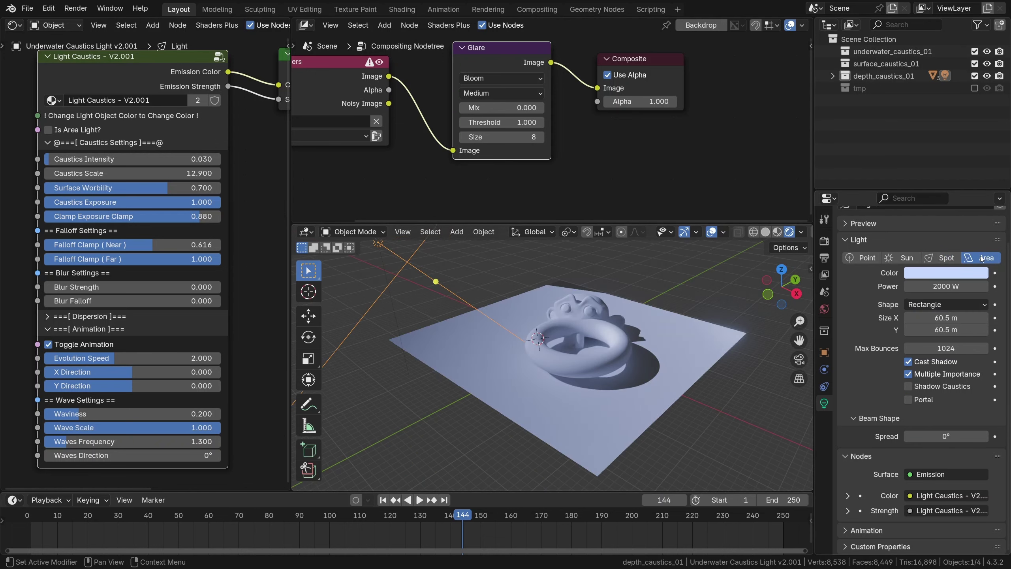
scroll(583, 321, "down", 2)
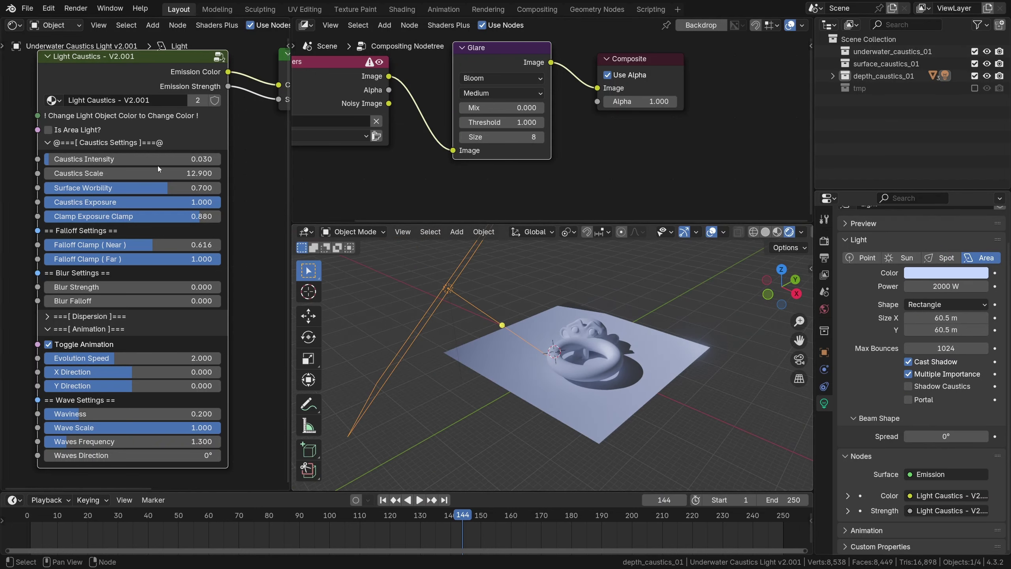
left_click(77, 131)
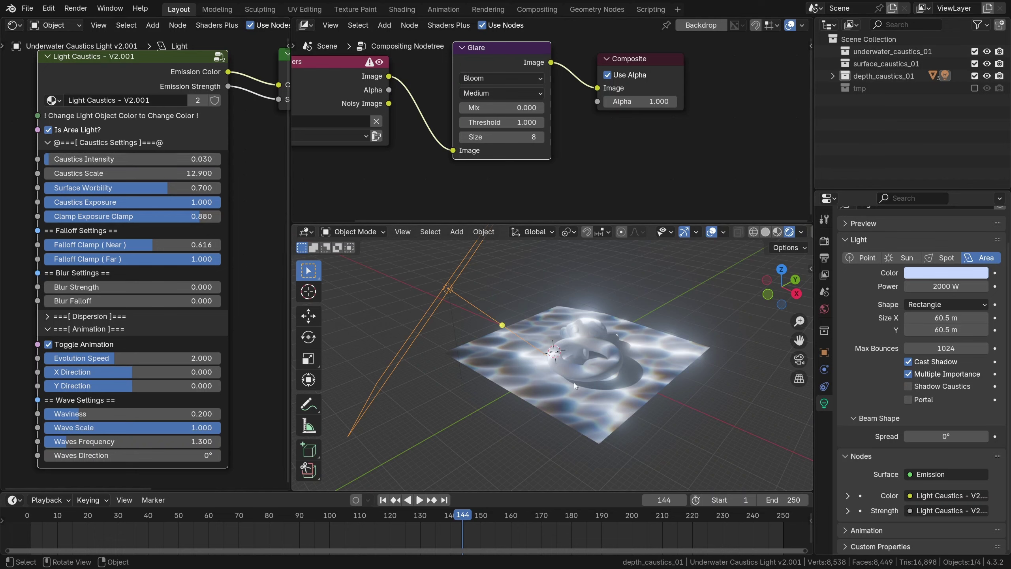
middle_click_drag(574, 385, 656, 395)
mouse_move(946, 318)
left_mouse_down()
mouse_move(918, 324)
mouse_move(951, 317)
left_mouse_up()
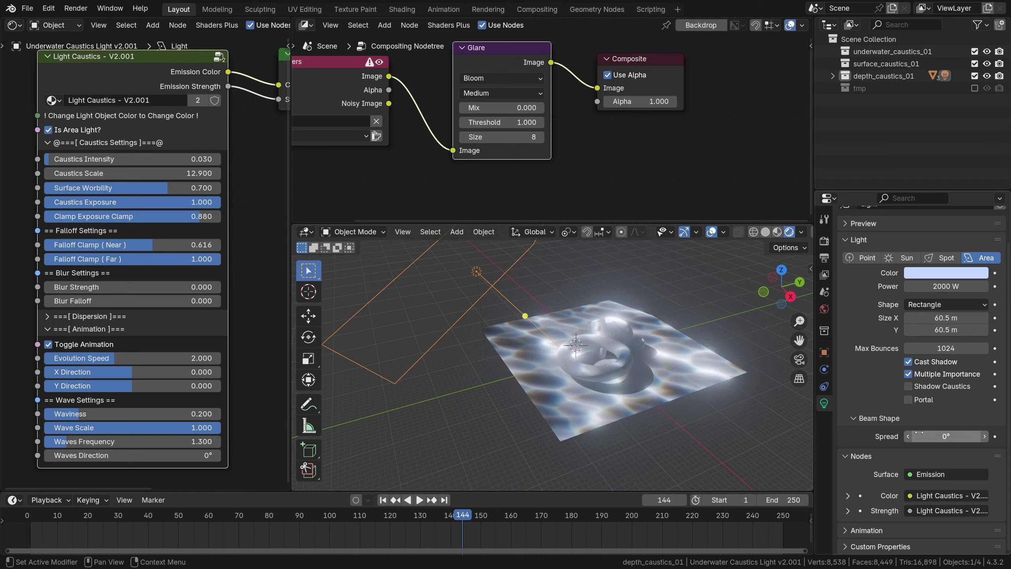
Try raising Blur Strength and Blur Falloff in the caustics node on the area light, and reset both to 0.
mouse_move(919, 432)
left_mouse_down()
mouse_move(933, 433)
mouse_move(920, 435)
left_mouse_up()
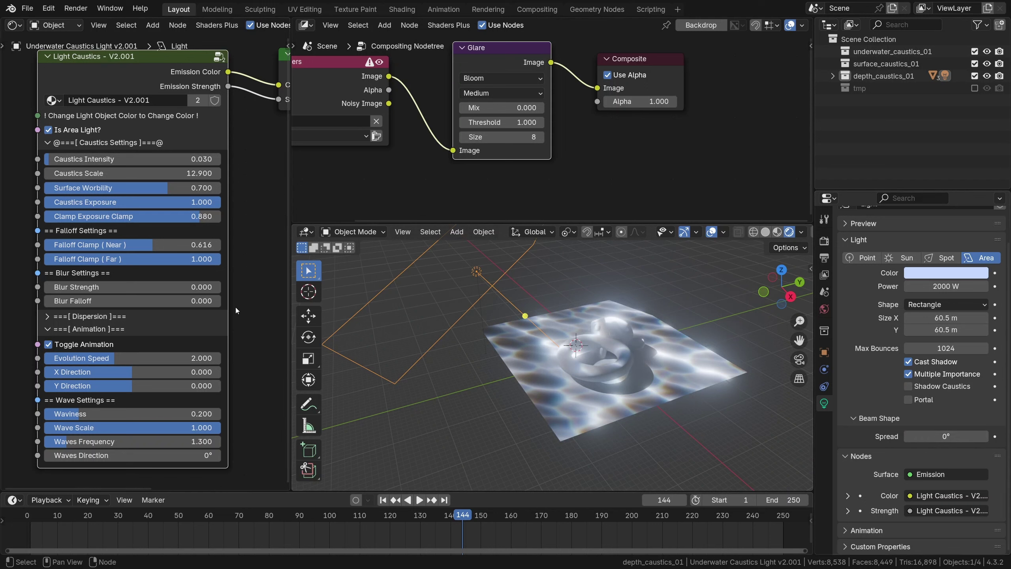
left_click_drag(136, 287, 44, 287)
left_click_drag(60, 301, 180, 300)
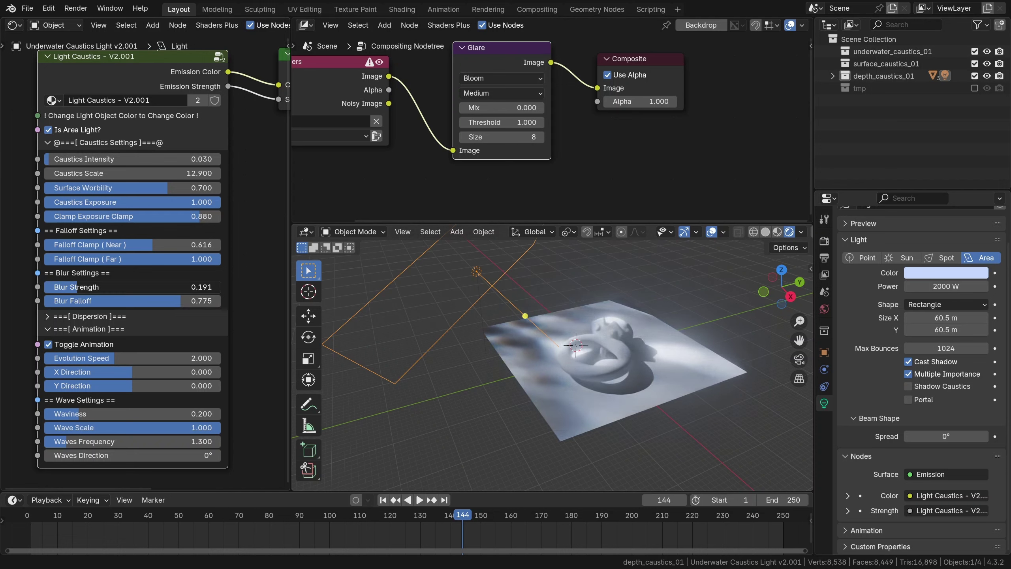
left_click_drag(75, 286, 45, 287)
left_click_drag(181, 300, 44, 300)
Change the light type from Area back to Spot and disable Is Area Light in the caustics node.
left_click(941, 258)
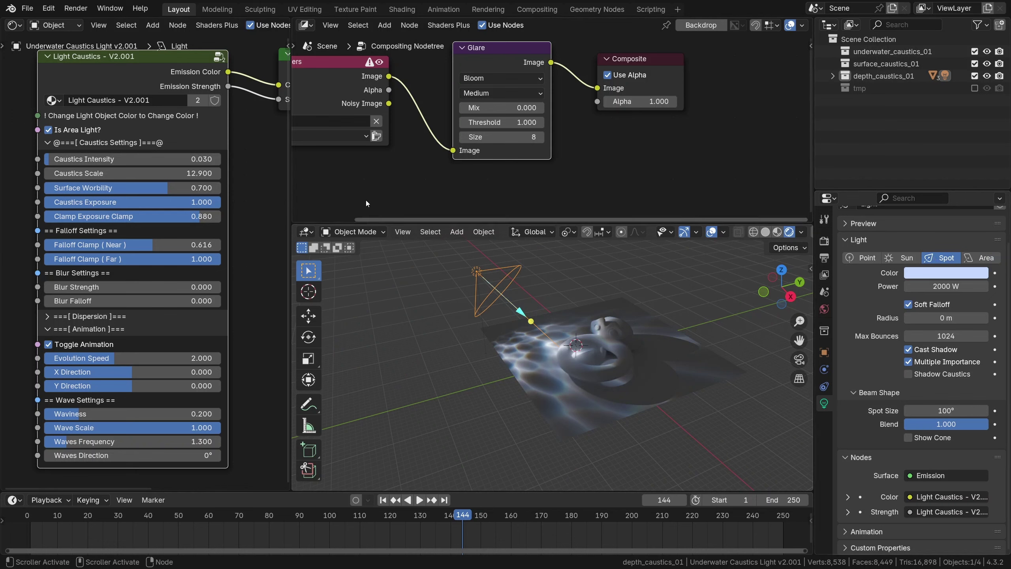
left_click(48, 129)
scroll(592, 333, "up", 3)
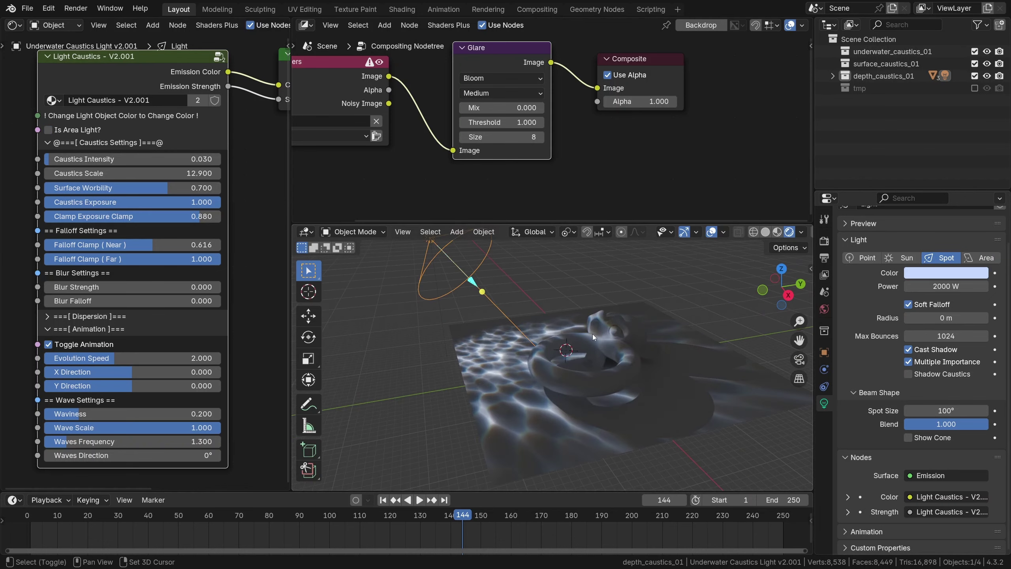
Play the animation and try the caustics node's Evolution Speed at 1 and at 0.2.
left_click(420, 500)
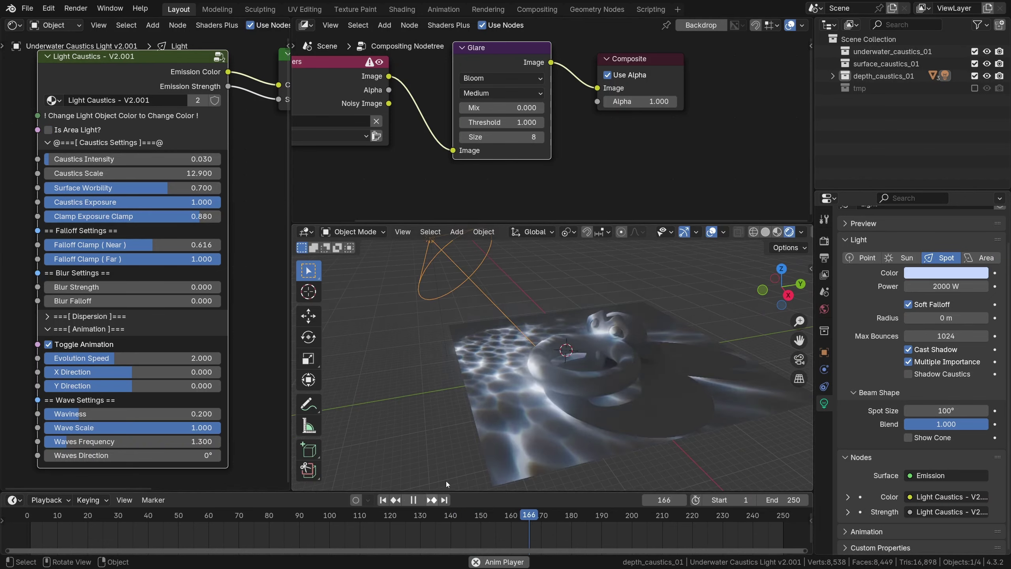
scroll(111, 330, "down", 1)
scroll(110, 330, "up", 3)
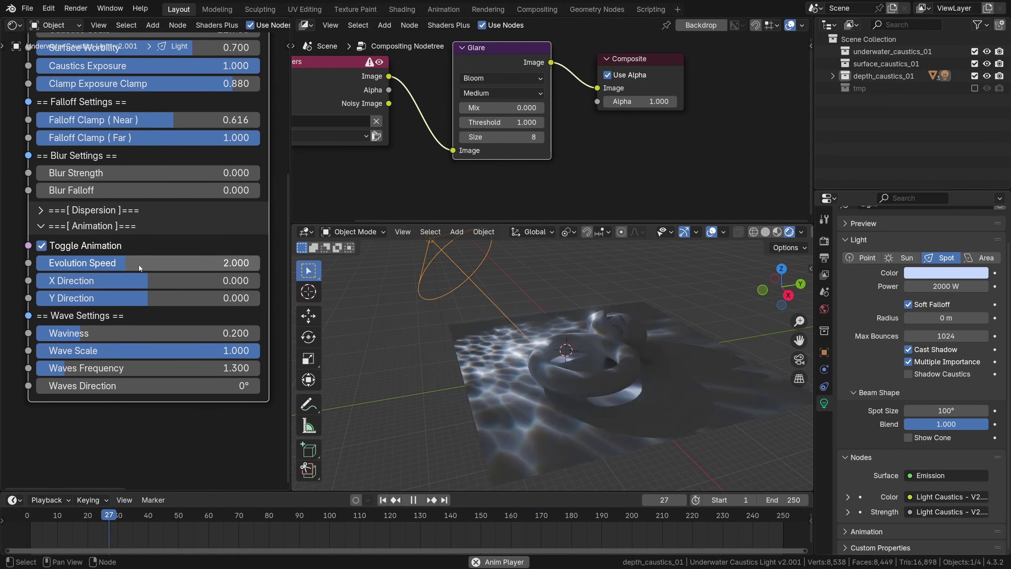
left_click(115, 263)
type("1")
key("Return")
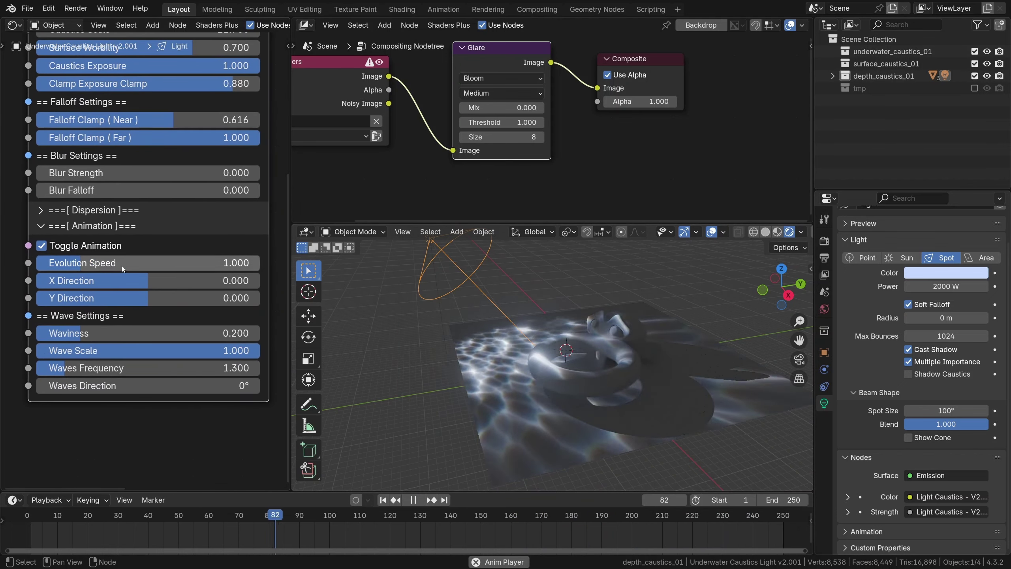
left_click(122, 265)
type("0.2")
key("Return")
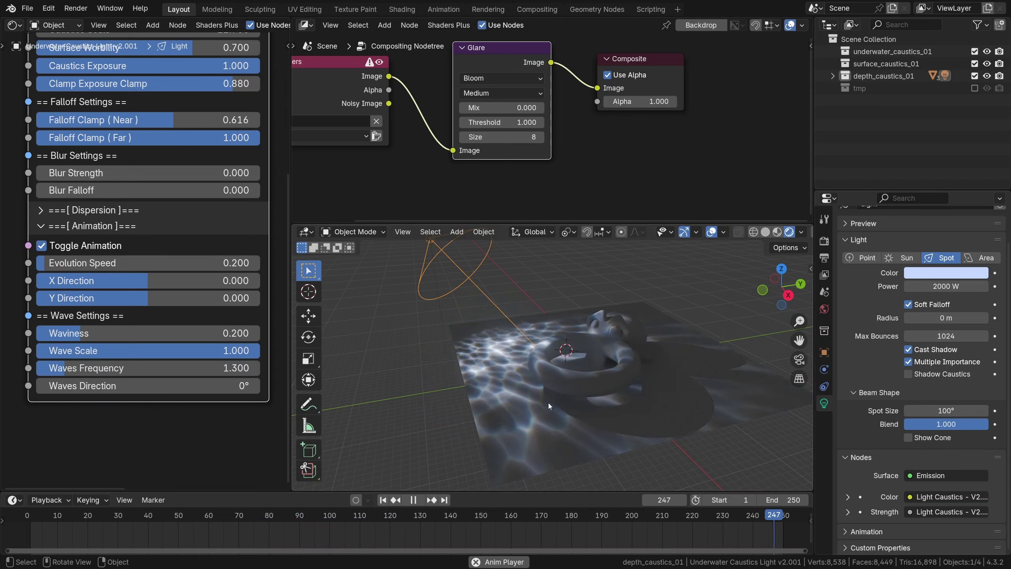
Try the caustics node's Waviness at 0 and restore it to 0.2.
left_click(99, 337)
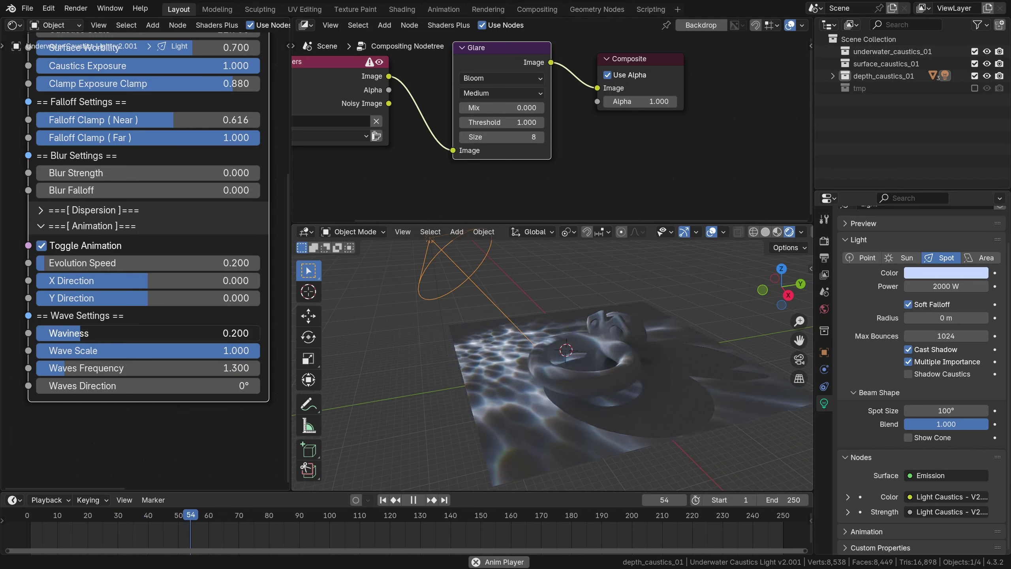
type("0")
key("Return")
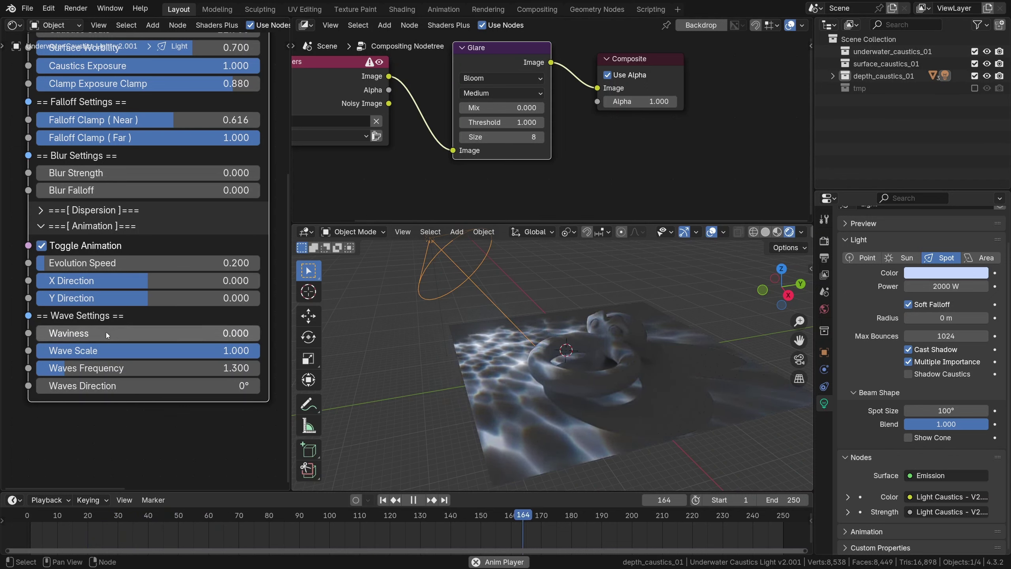
left_click(106, 331)
type("0.2")
key("Return")
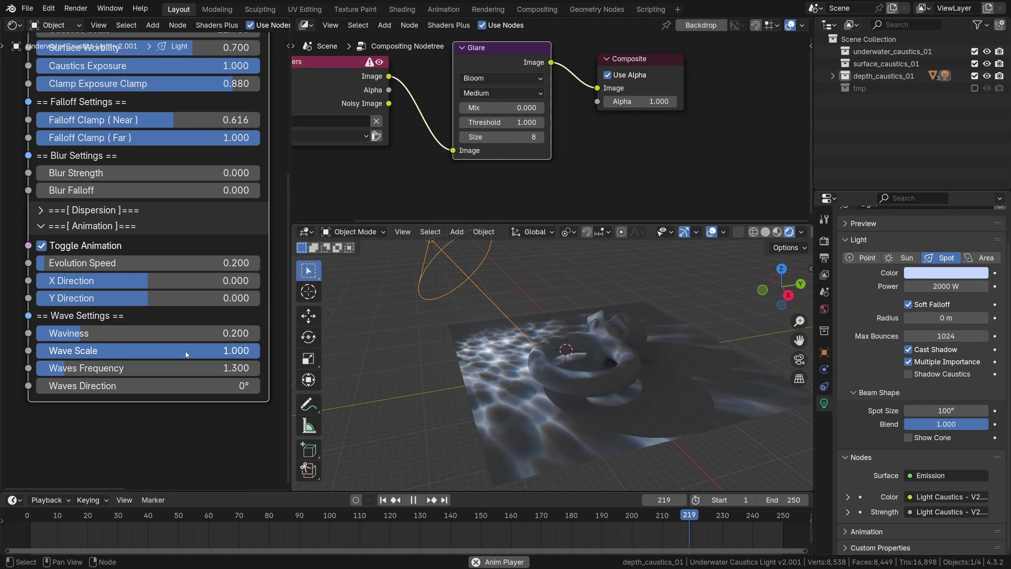
Try Wave Scale values of 5 and 55 in the caustics node's wave settings and restore it to 1.
left_click(185, 351)
type("5")
key("Return")
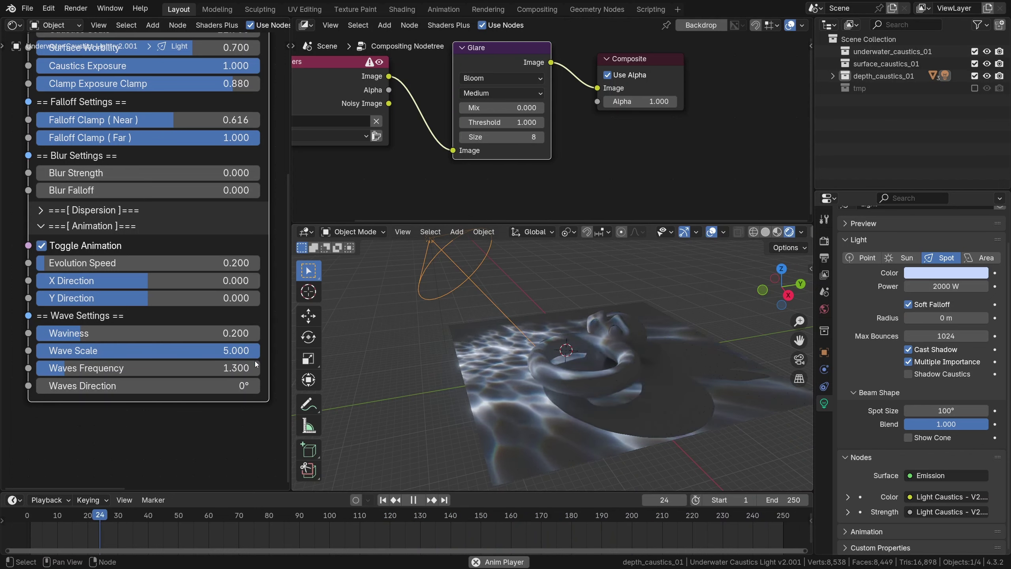
left_click(237, 351)
type("55")
key("Return")
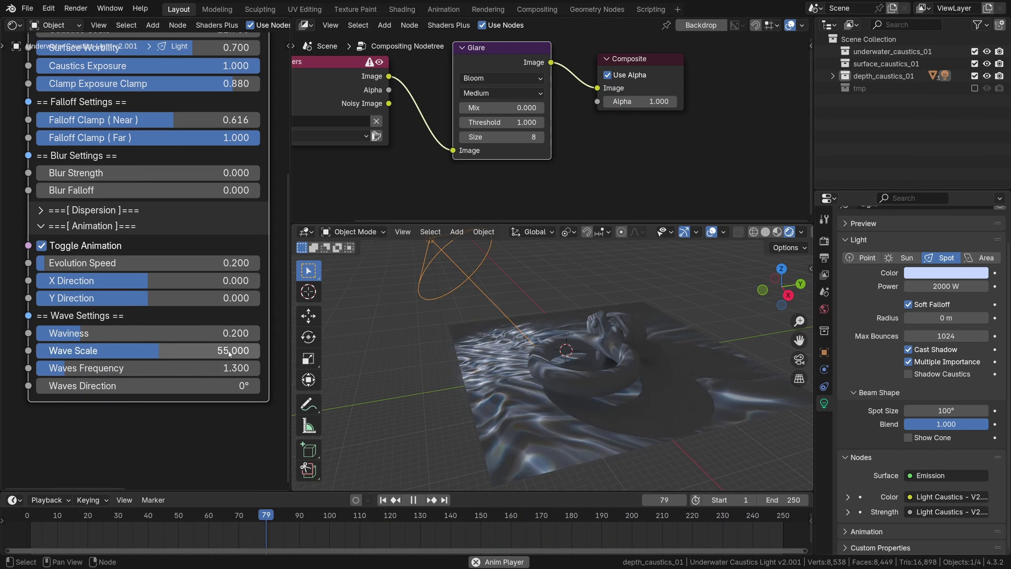
left_click(231, 351)
type("1")
key("Return")
left_click_drag(231, 353, 240, 386)
left_click(63, 352)
type("1")
key("Return")
Set the caustics node's Waves Direction to 90°, Waves Frequency to about 2.22 and Waviness to about 0.044.
double_click(83, 385)
type("90")
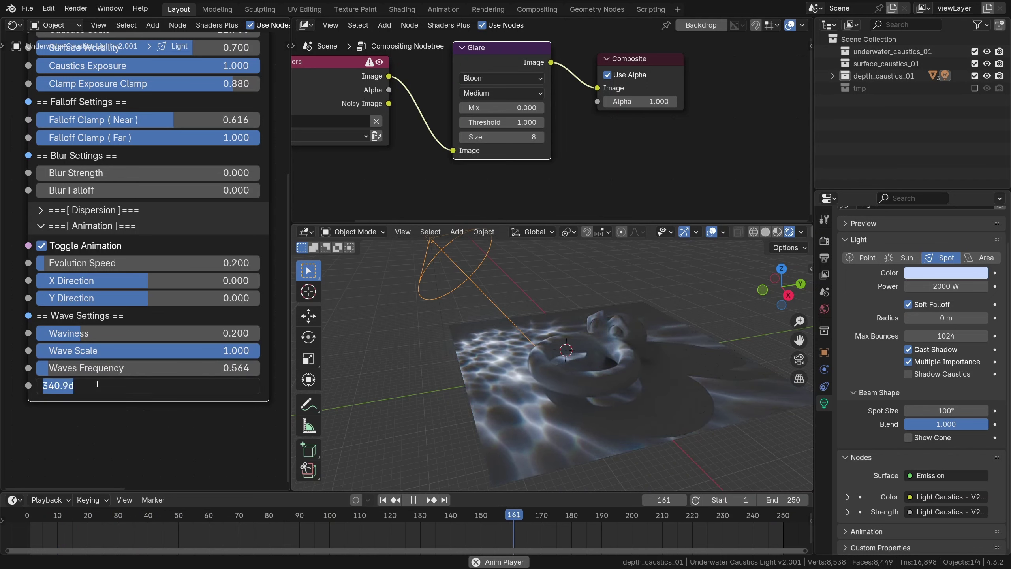
key("Return")
left_click_drag(72, 370, 110, 370)
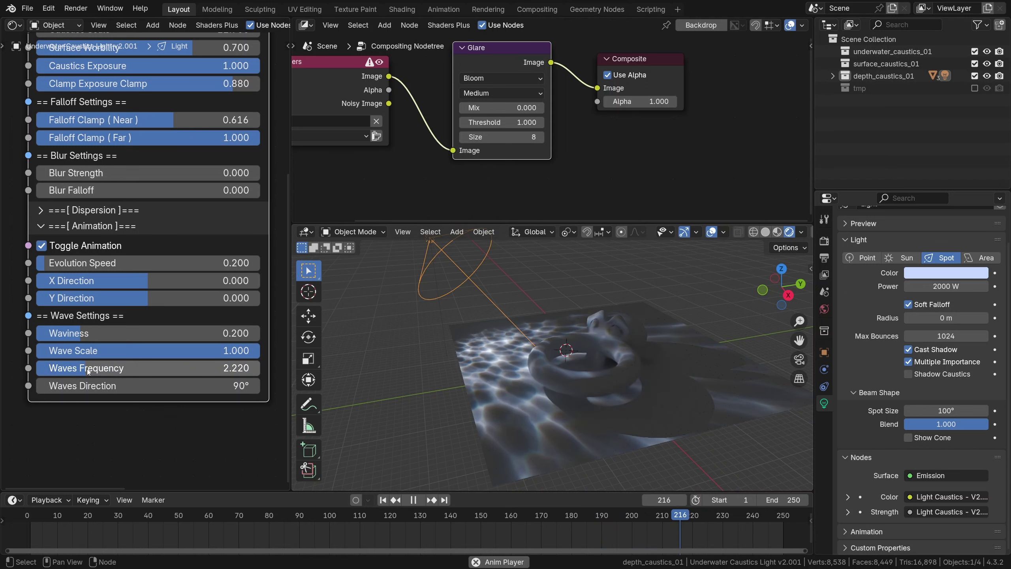
left_click_drag(111, 333, 77, 333)
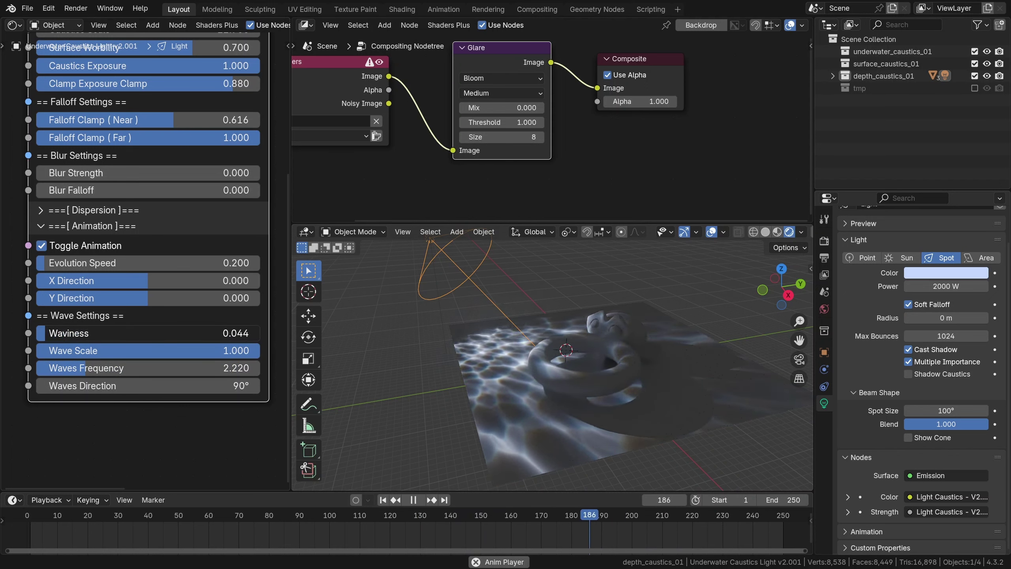
Set the caustics animation's Evolution Speed to about 1.303, X Direction to about -0.267 and Y Direction to about 0.423.
left_click_drag(80, 263, 153, 263)
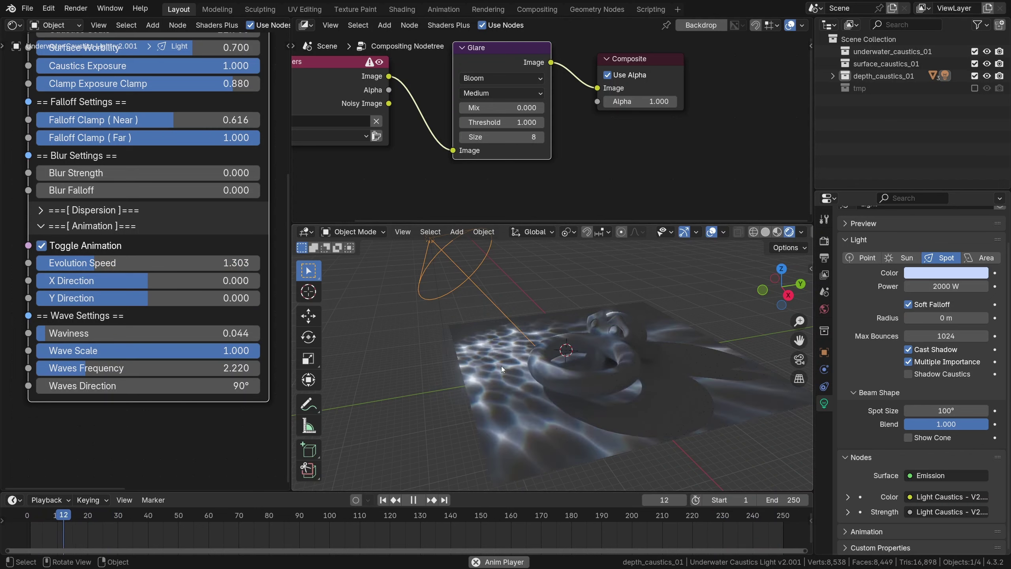
left_click_drag(169, 281, 222, 282)
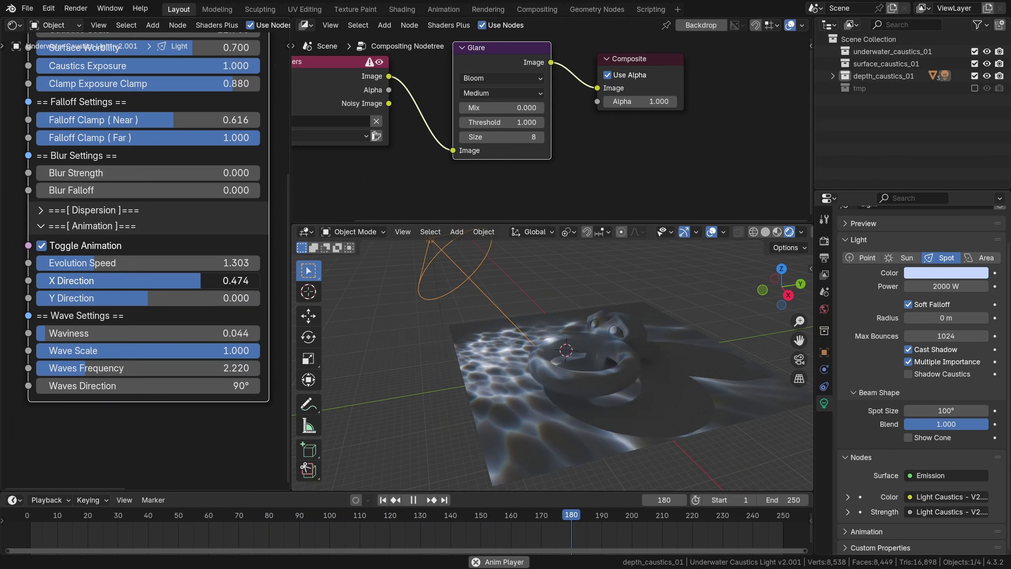
left_click_drag(199, 283, 134, 281)
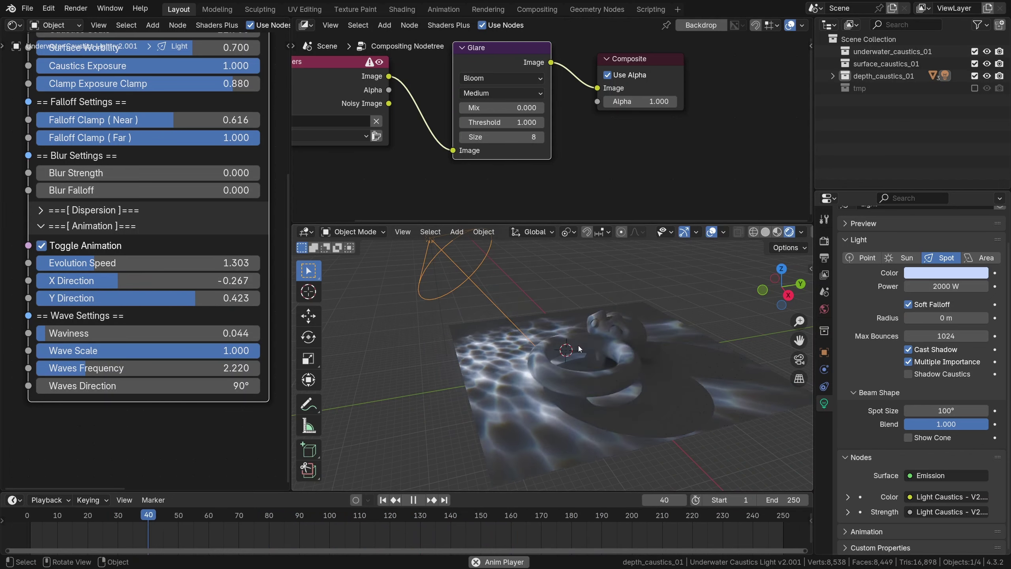
Stop the playback and add a cube scaled up to enclose the spot light, the plane and the model.
middle_click_drag(674, 402, 523, 366)
left_click(553, 322)
key("space")
key("shift+a")
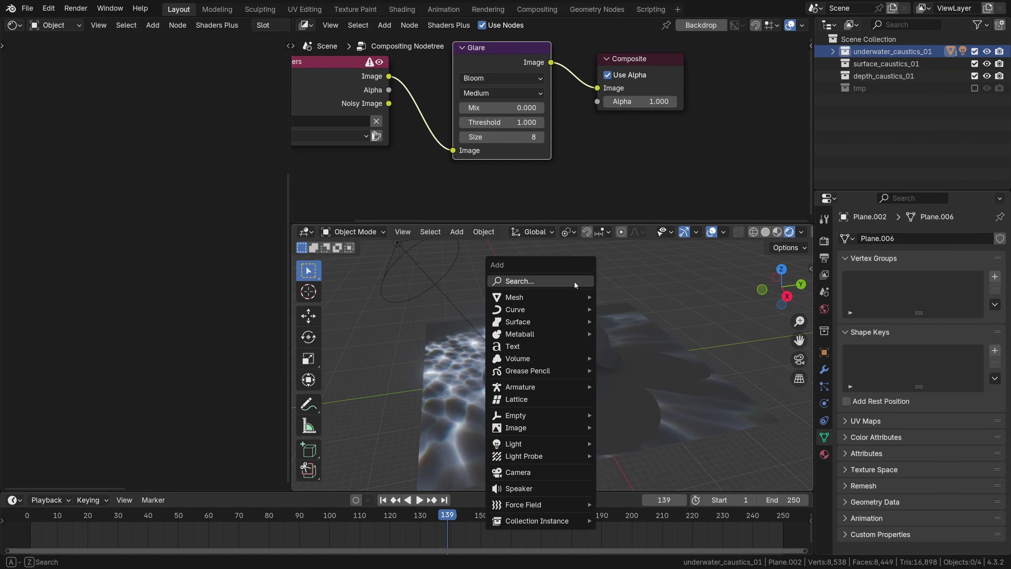
mouse_move(561, 302)
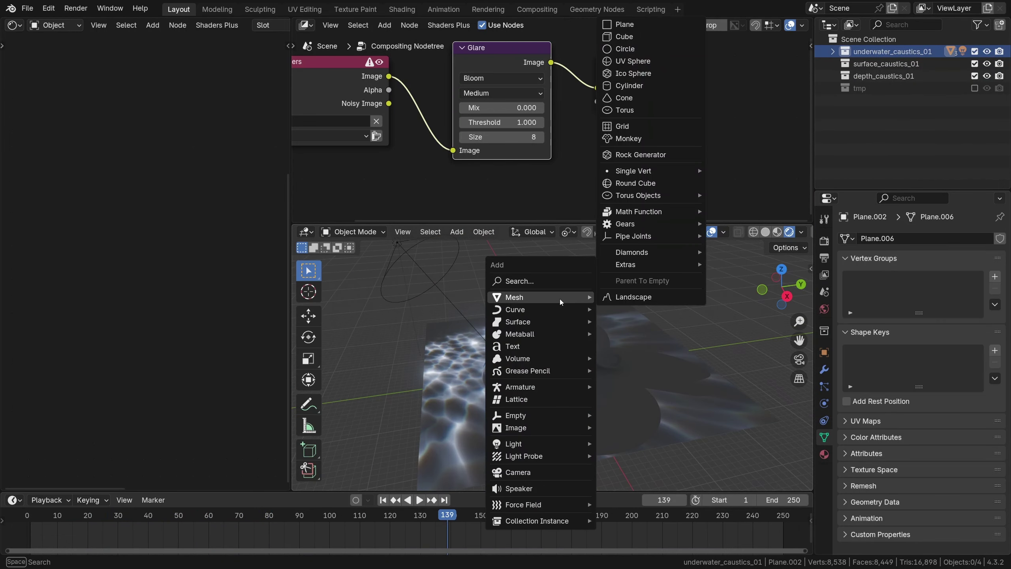
left_click(622, 37)
key("s")
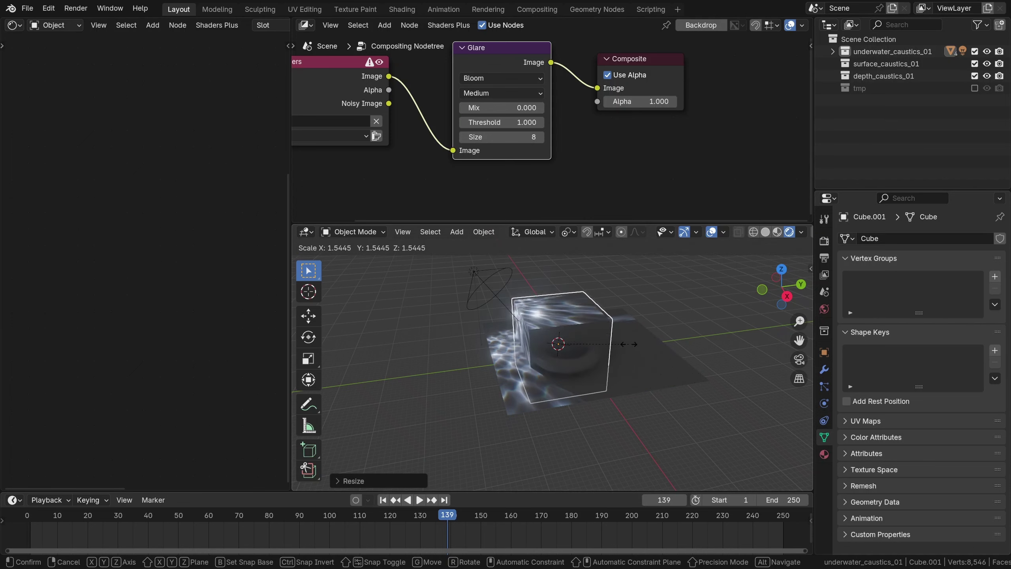
left_click(649, 375)
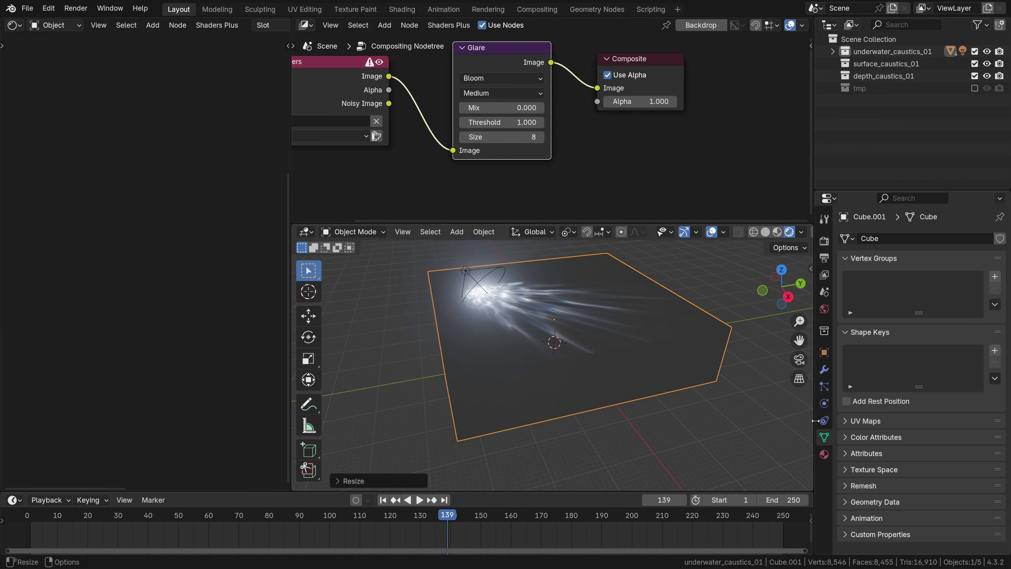
Create a new material named fog_01 on the enclosing cube.
left_click(824, 454)
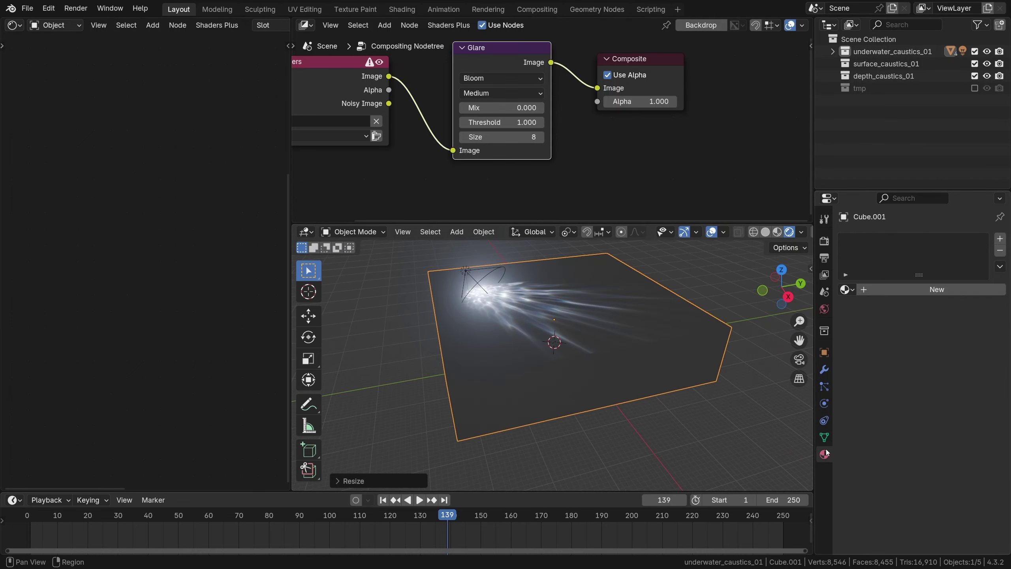
left_click(928, 288)
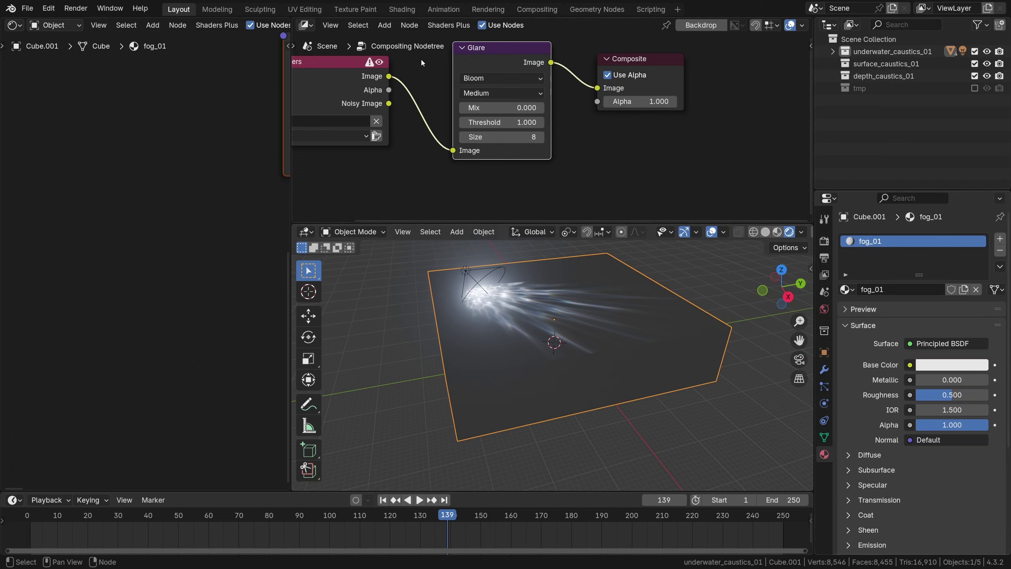
left_click(305, 26)
Replace fog_01's Principled BSDF with a Principled Volume connected to the Volume output, and set its Density to 0.1.
middle_click_drag(255, 129, 103, 267)
scroll(162, 283, "down", 1)
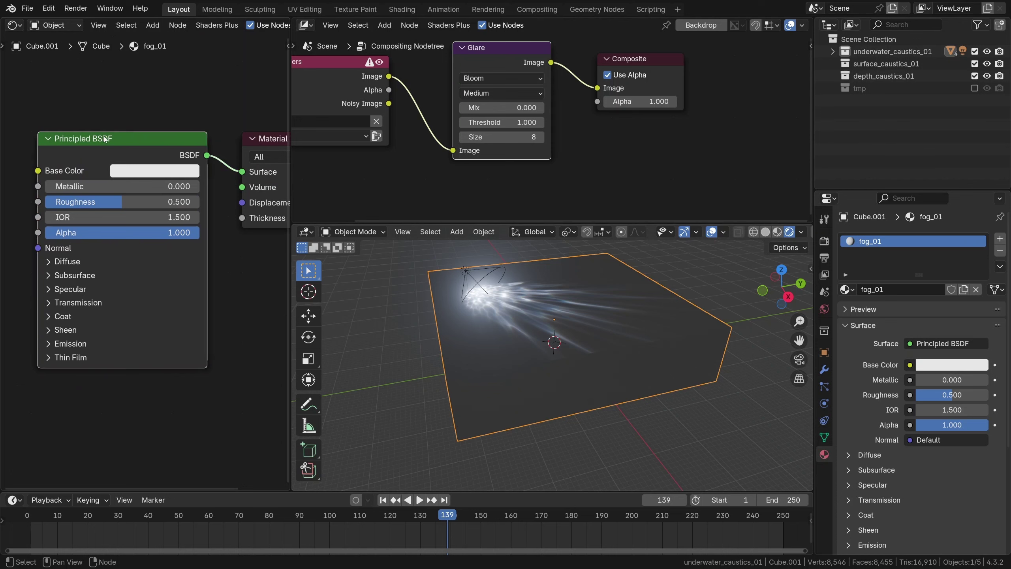
key("Delete")
key("shift+a")
mouse_move(76, 204)
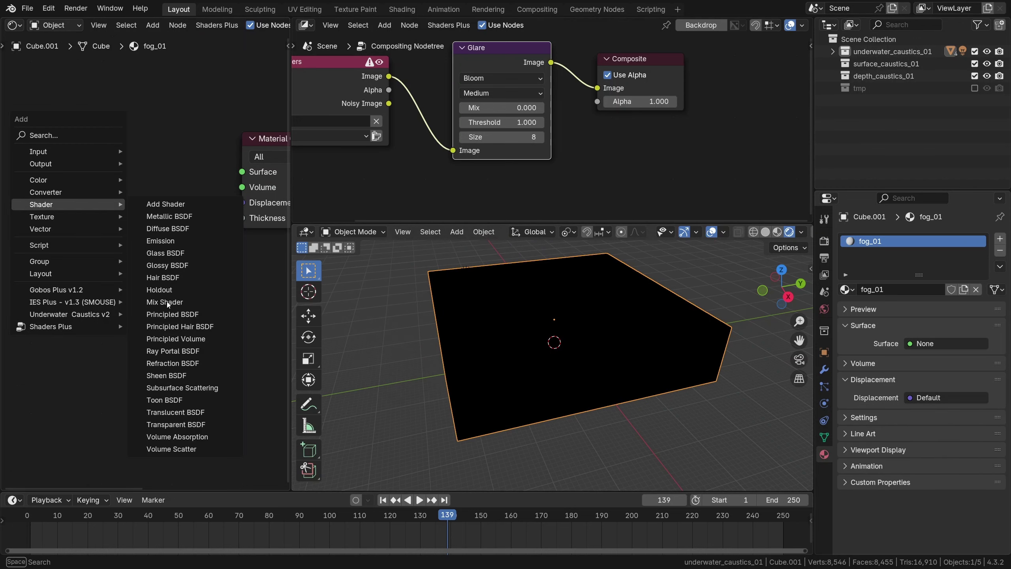
left_click(172, 338)
left_click(184, 171)
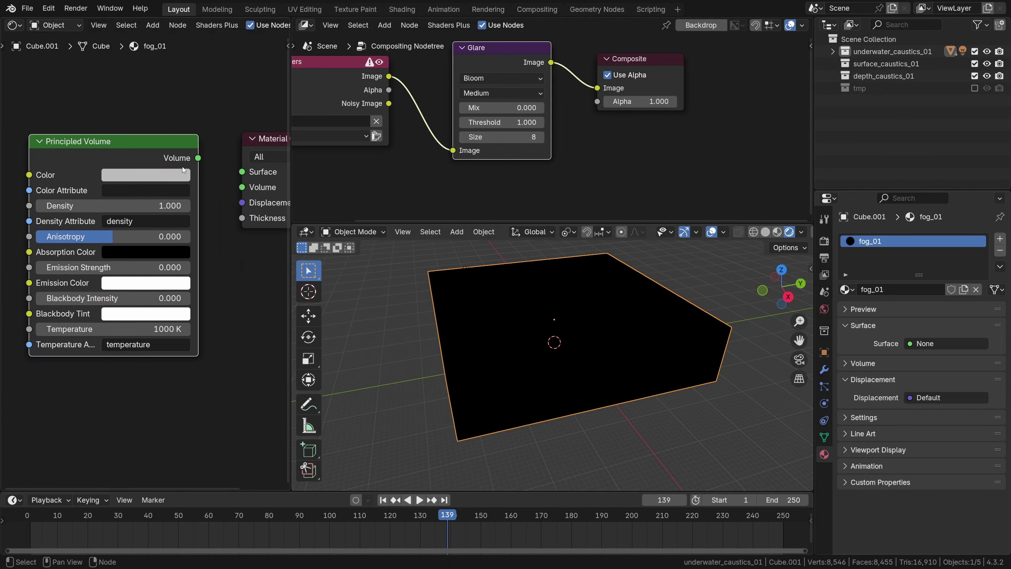
left_click_drag(230, 185, 236, 186)
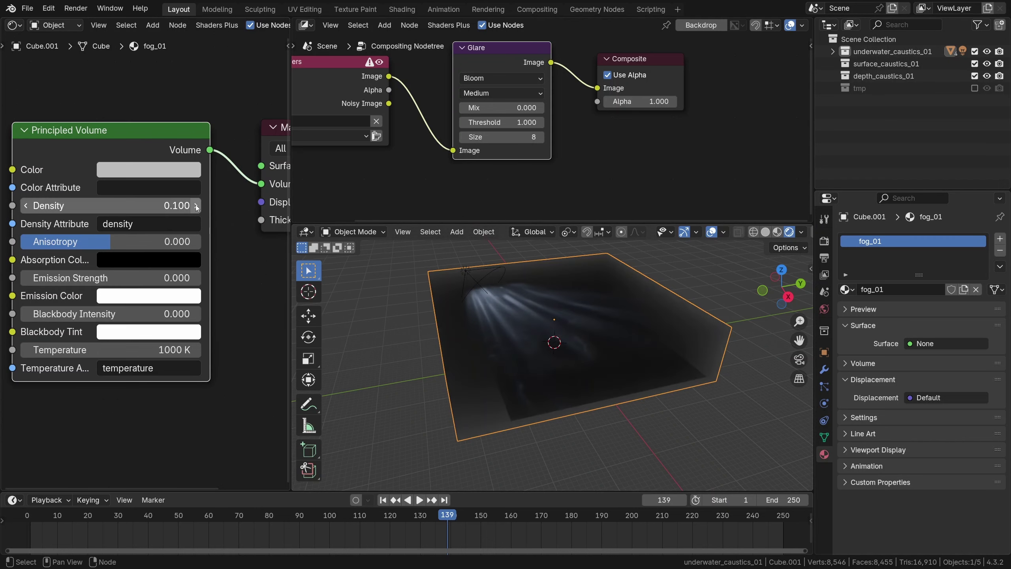
Set the Principled Volume's Density to 0.05 and try adjusting its Anisotropy.
middle_click_drag(539, 341, 537, 339)
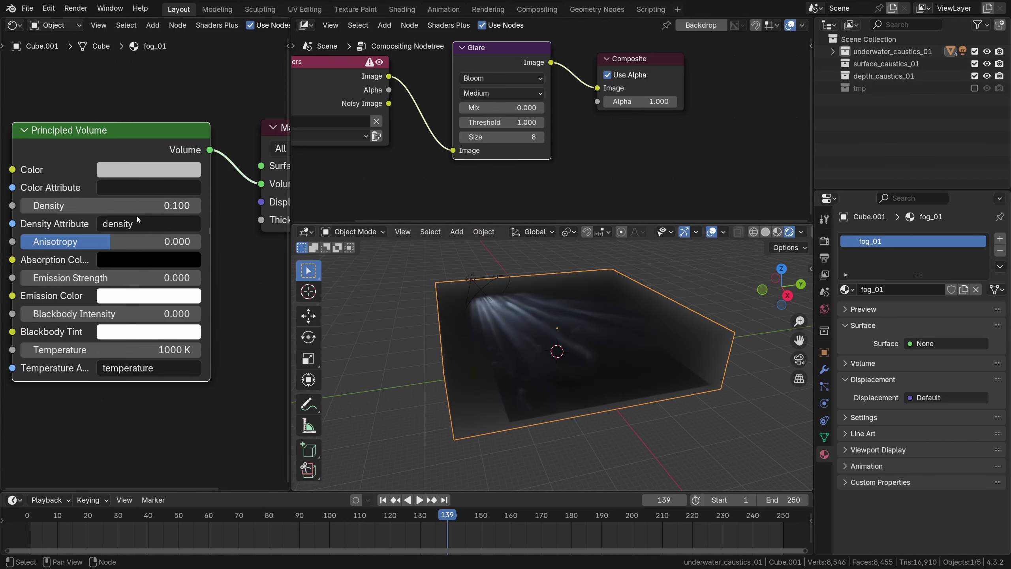
left_click(147, 207)
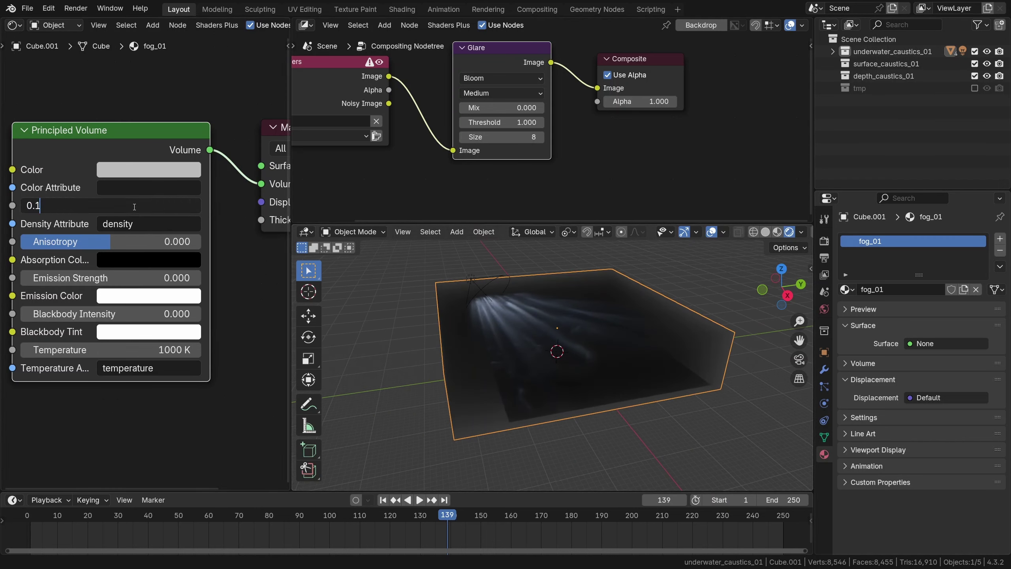
key("BackSpace")
type("05")
key("Return")
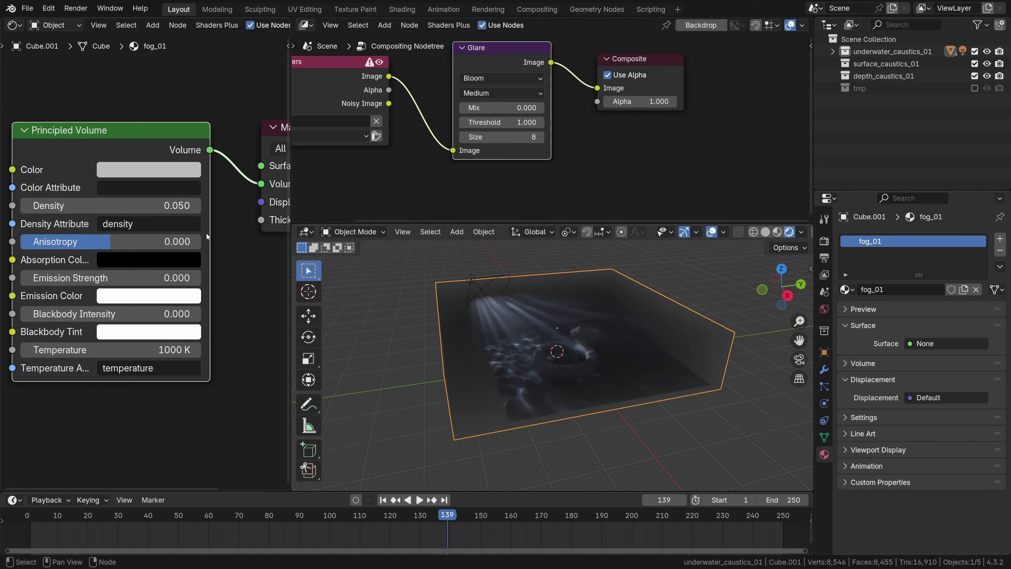
mouse_move(135, 241)
left_mouse_down()
mouse_move(197, 241)
mouse_move(82, 241)
left_mouse_up()
middle_click_drag(557, 327, 562, 326)
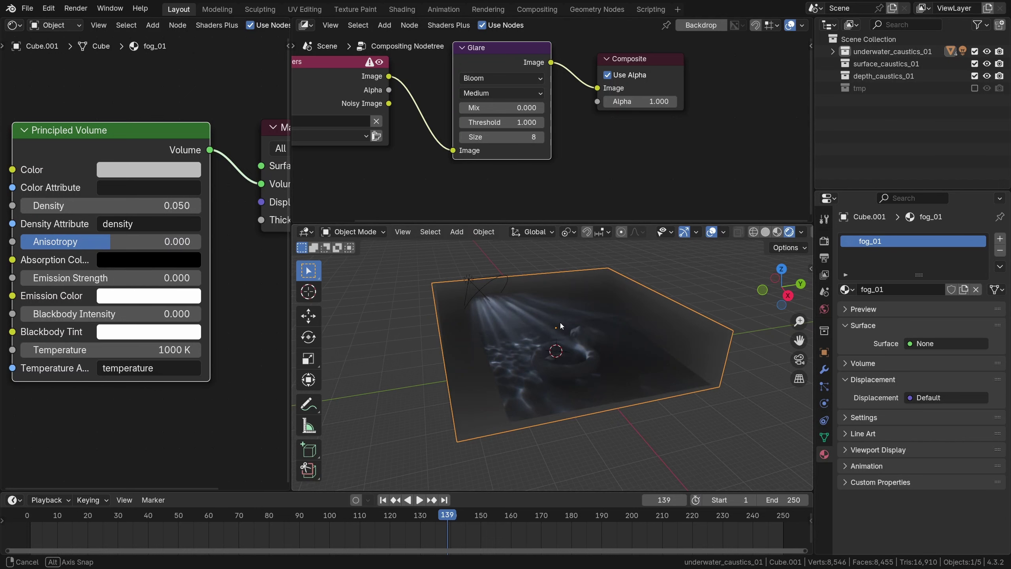
Preview the foggy caustics animation with the cube deselected and select the caustics spot light.
key("alt+a")
key("space")
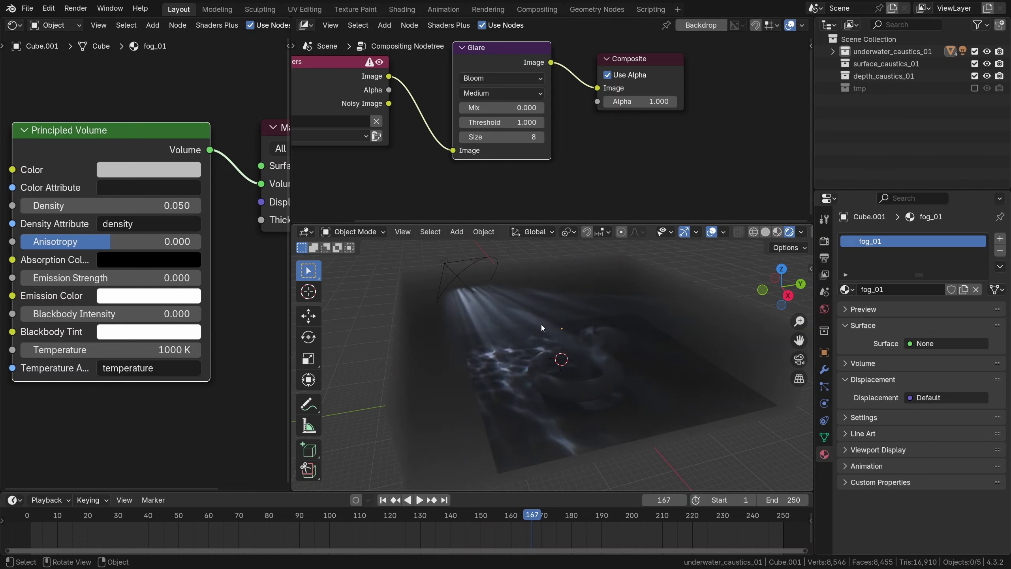
left_click(496, 267)
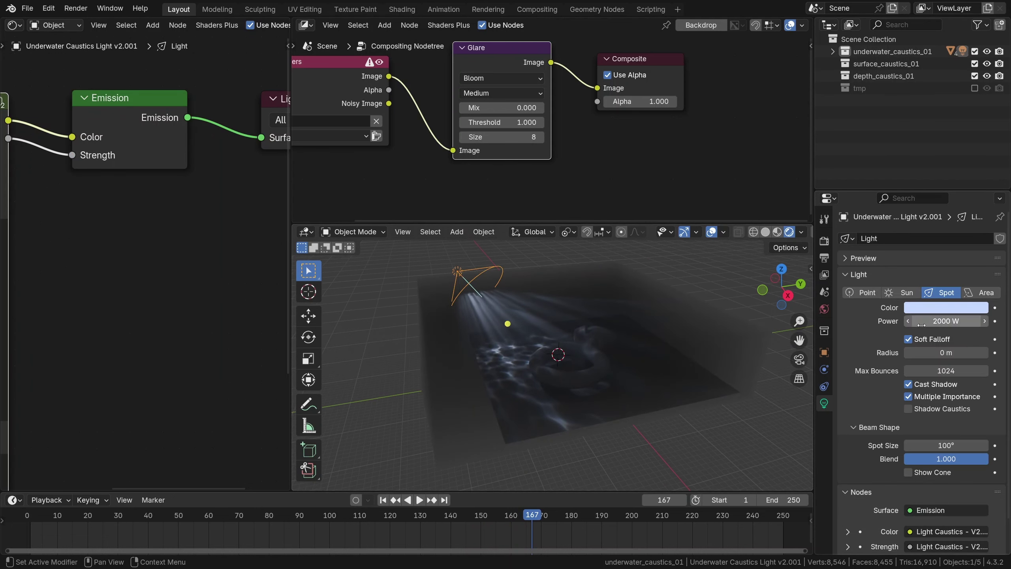
Set the caustics spot light's power to 8000 W and preview the animation with everything deselected.
type("8")
key("Return")
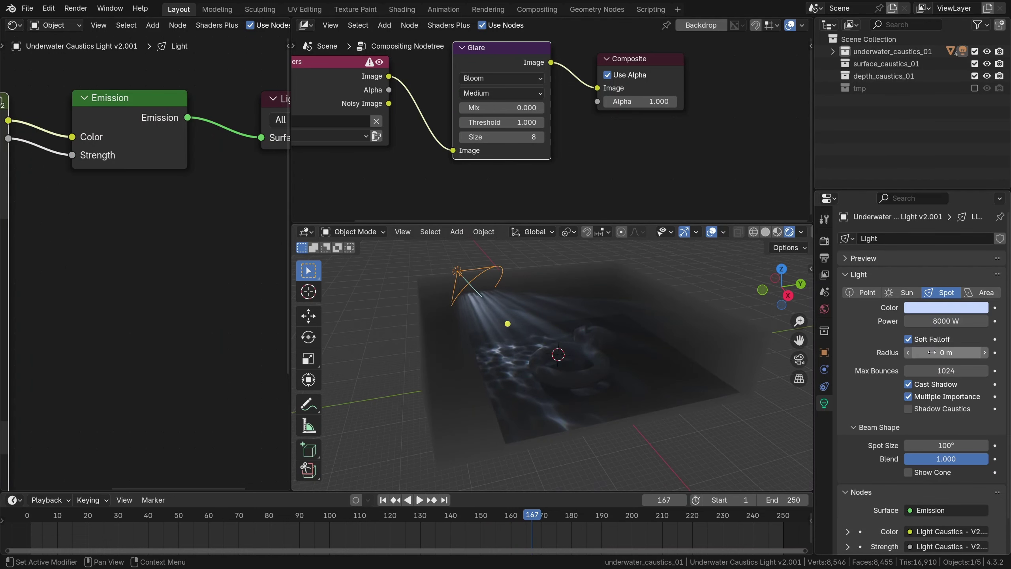
key("alt+a")
key("space")
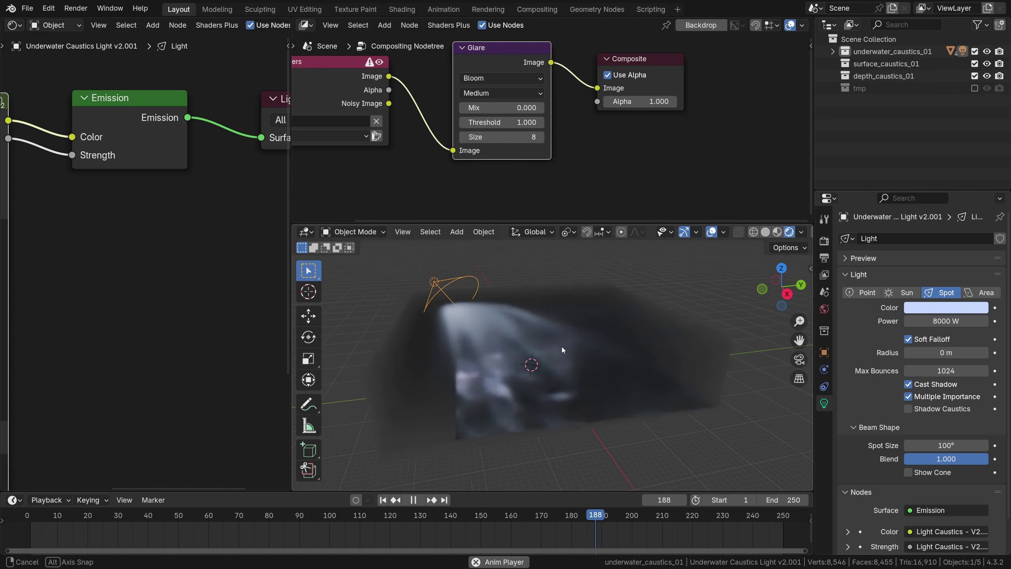
key("space")
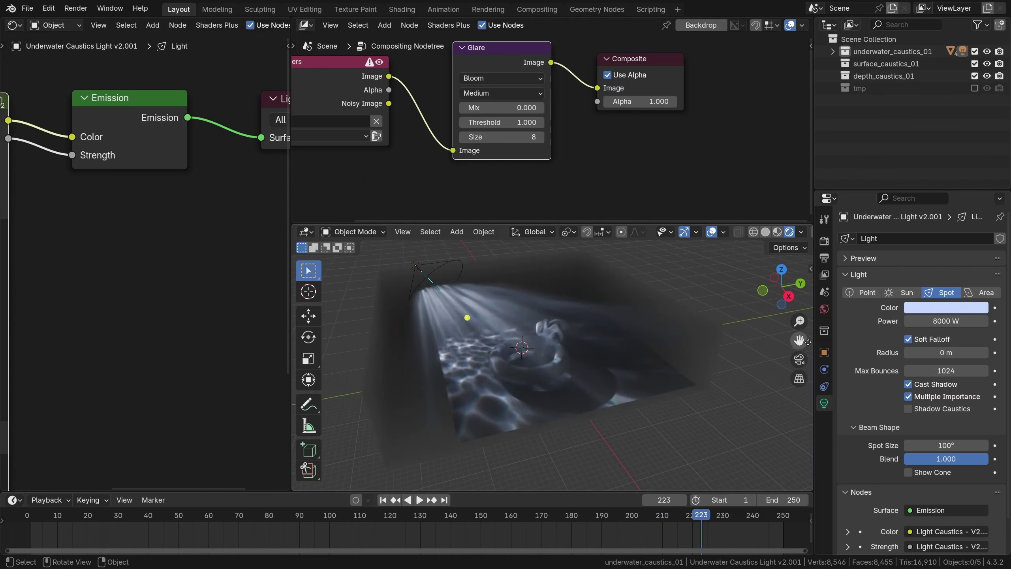
Set the World background strength to 0, hide the viewport's floor grid and axes, and preview the animation.
left_click(824, 310)
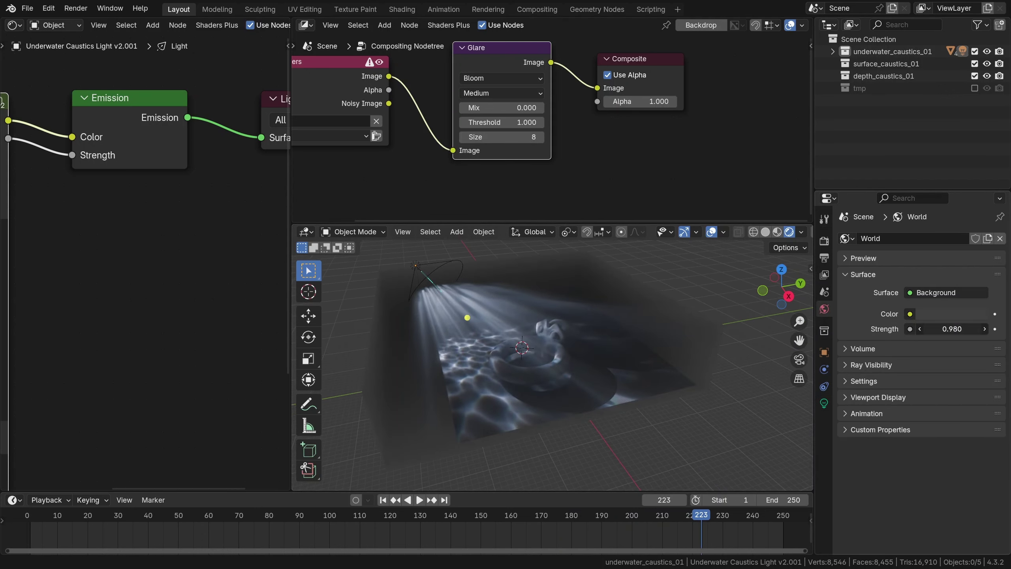
key("BackSpace")
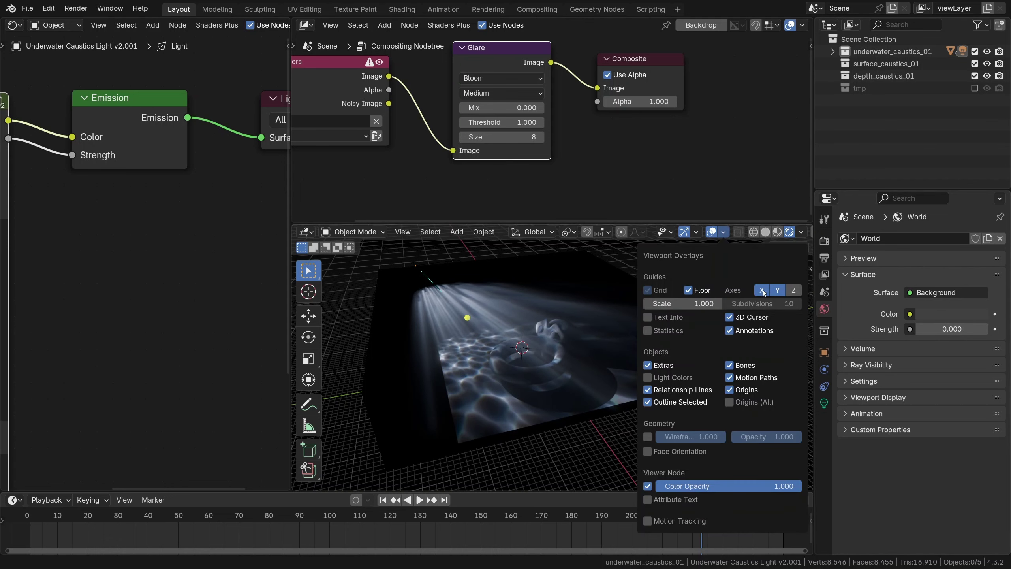
key("space")
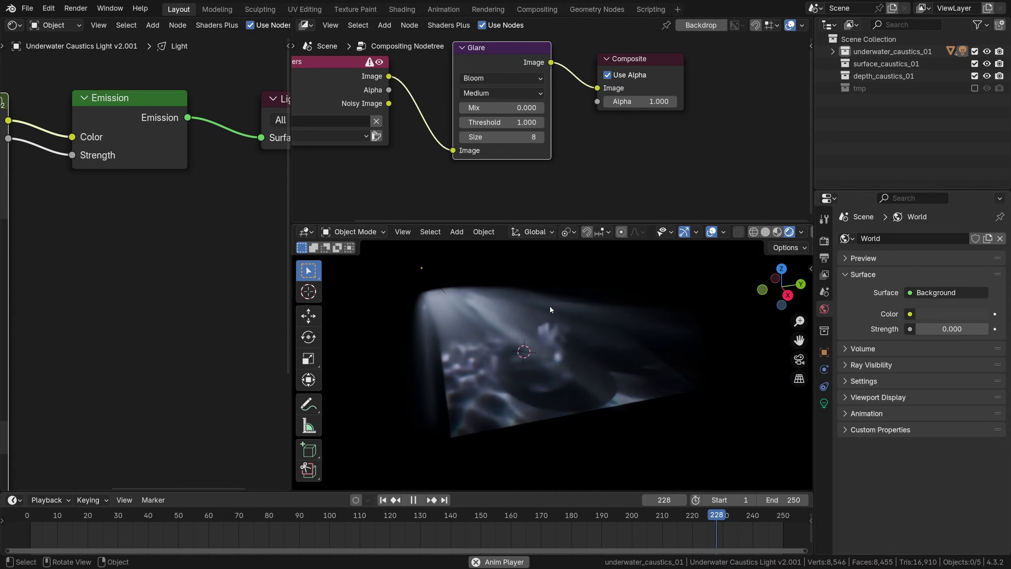
key("space")
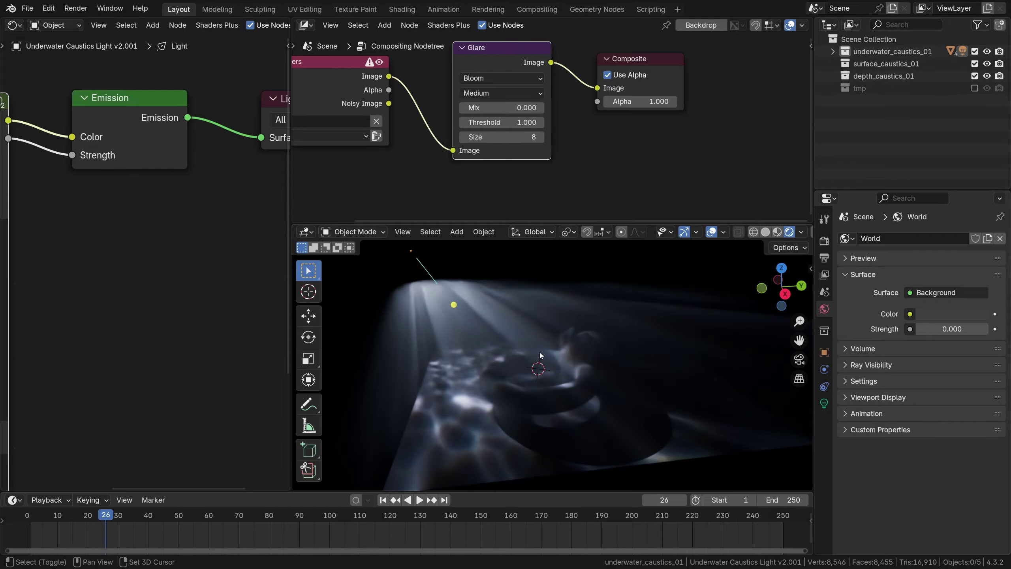
Play the foggy caustics animation with viewport denoising disabled, and re-enable denoising for comparison.
left_click(824, 241)
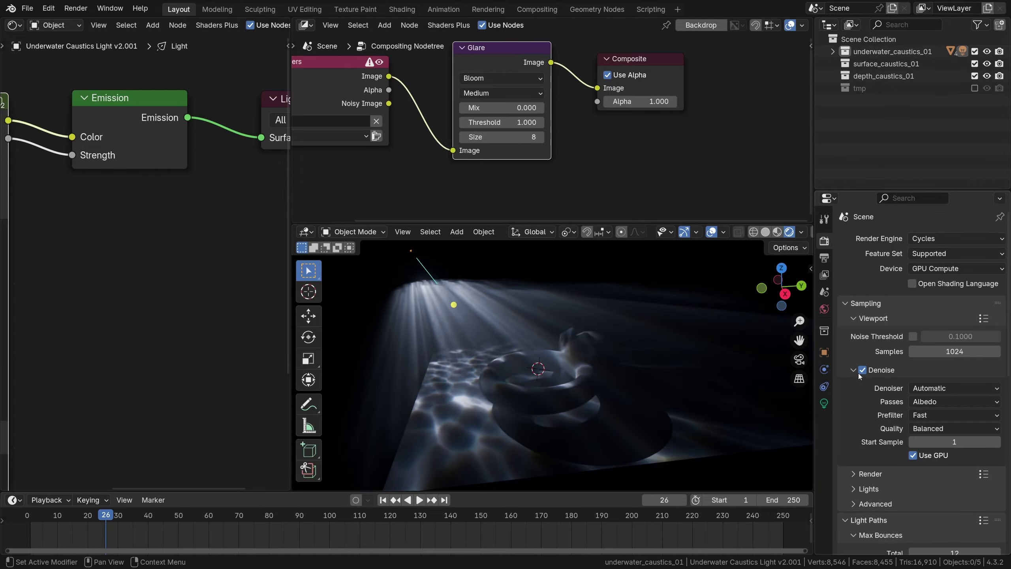
key("space")
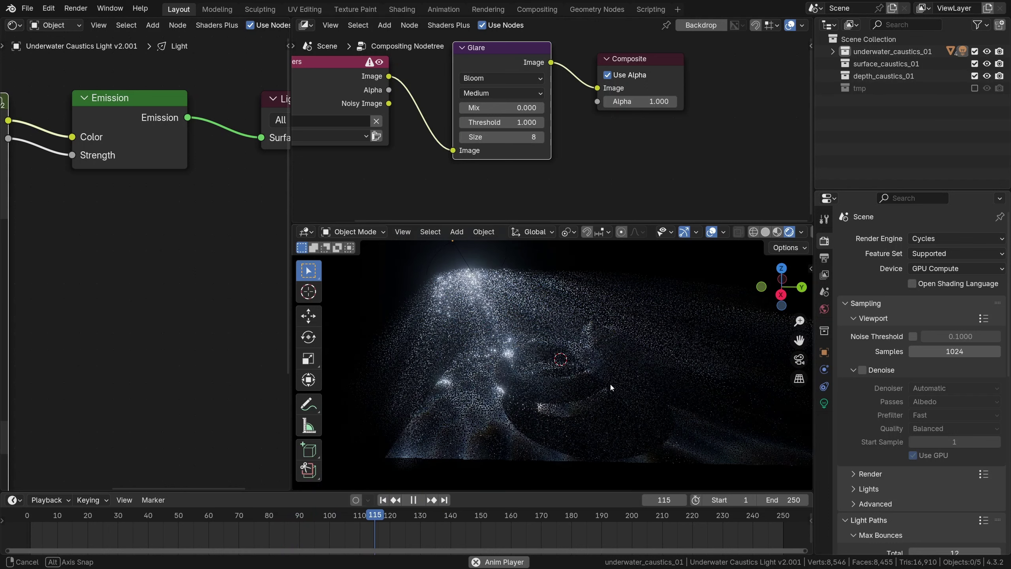
middle_click_drag(610, 384, 626, 381)
left_click(862, 370)
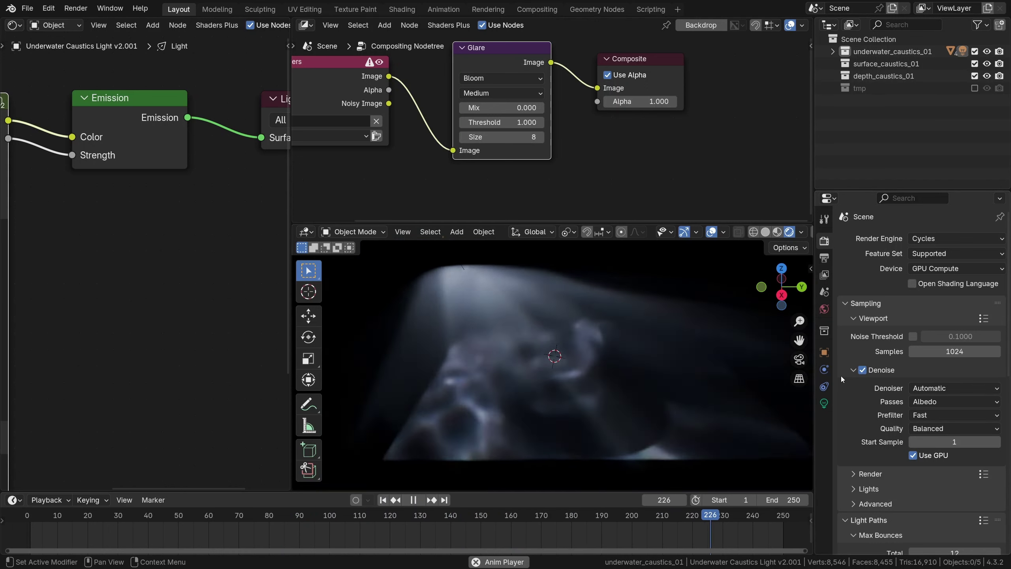
key("space")
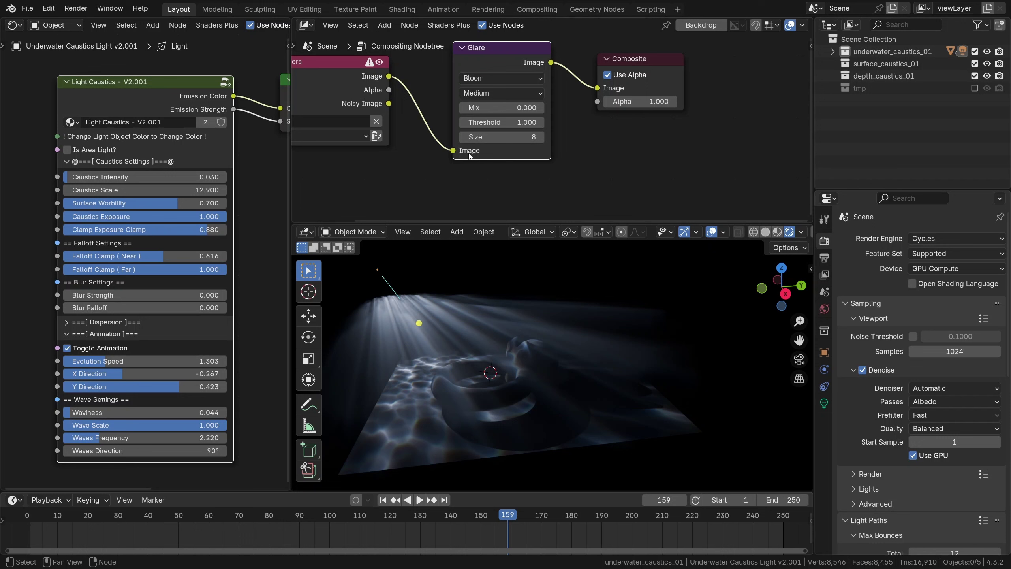
Expand the light's shader editor to full window and examine the nodes inside the Light Caustics - V2.001 group.
key("Home")
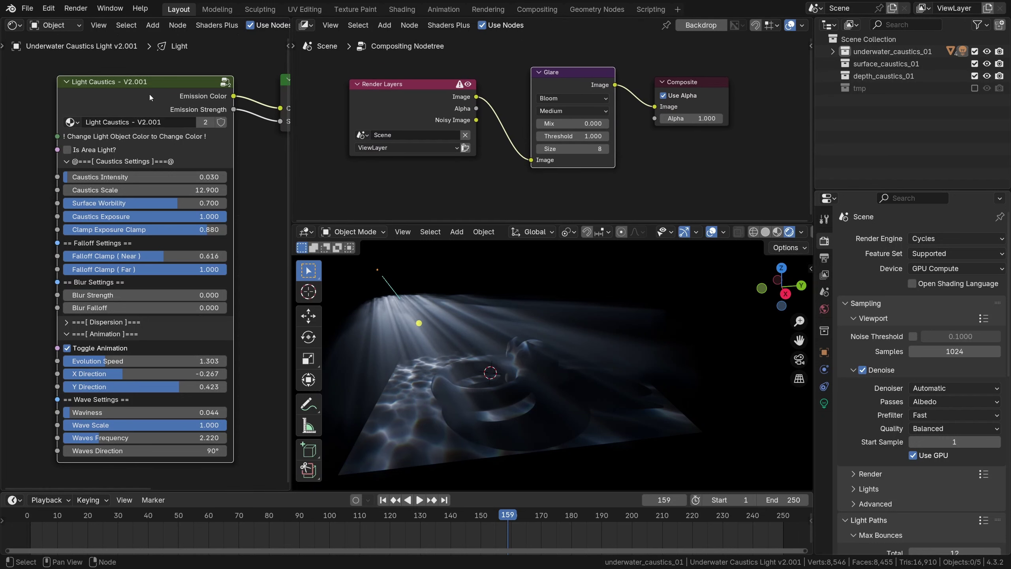
key("ctrl+space")
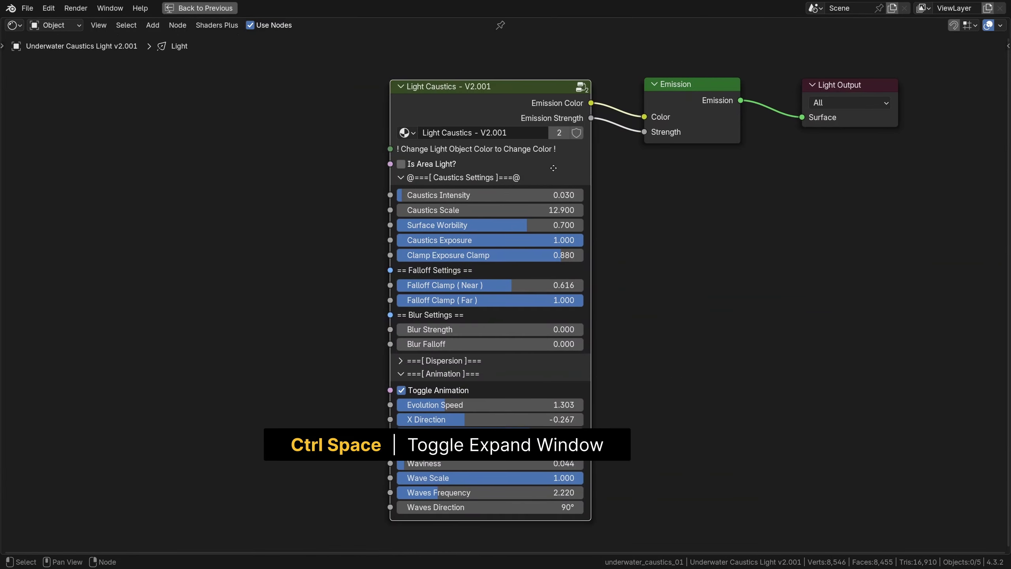
middle_click_drag(554, 168, 547, 164)
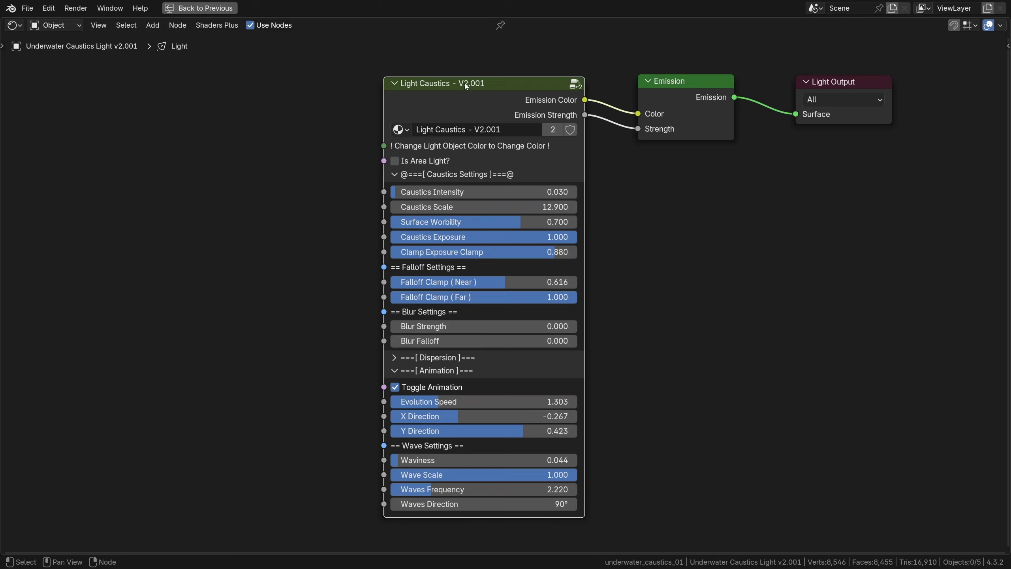
key("Tab")
scroll(442, 188, "down", 5)
middle_click_drag(533, 170, 532, 329)
mouse_move(728, 415)
middle_mouse_down()
mouse_move(656, 199)
mouse_move(472, 81)
mouse_move(518, 279)
mouse_move(926, 129)
mouse_move(231, 398)
mouse_move(461, 389)
mouse_move(481, 368)
mouse_move(478, 457)
mouse_move(307, 410)
mouse_move(734, 265)
mouse_move(908, 247)
mouse_move(260, 325)
mouse_move(417, 197)
mouse_move(657, 201)
middle_mouse_up()
scroll(237, 304, "up", 6)
middle_click_drag(274, 255, 438, 221)
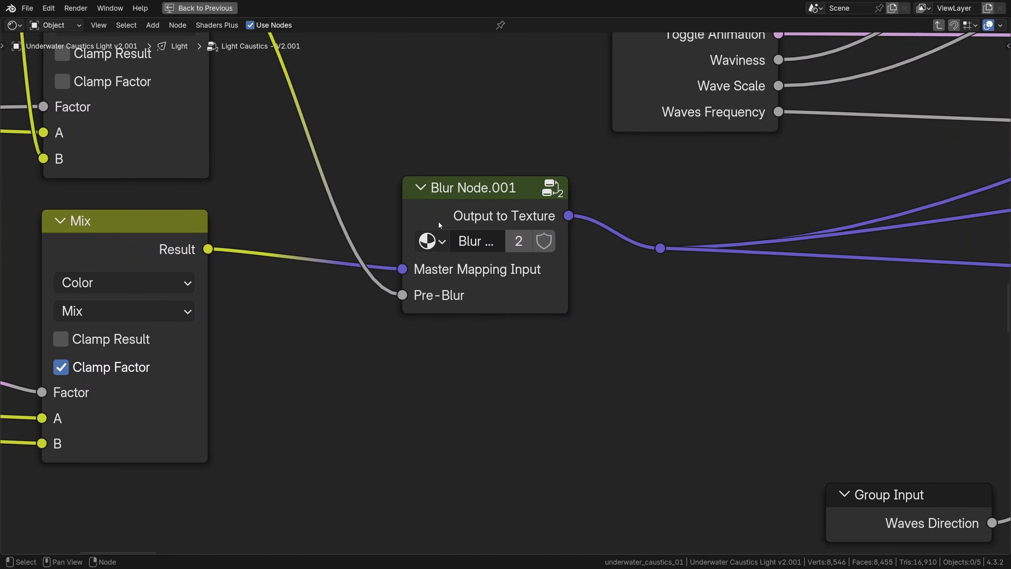
Examine the nested Blur Node.001 group, return to the light's top-level node tree and restore the normal layout.
key("Tab")
scroll(500, 281, "down", 5)
scroll(544, 247, "up", 3)
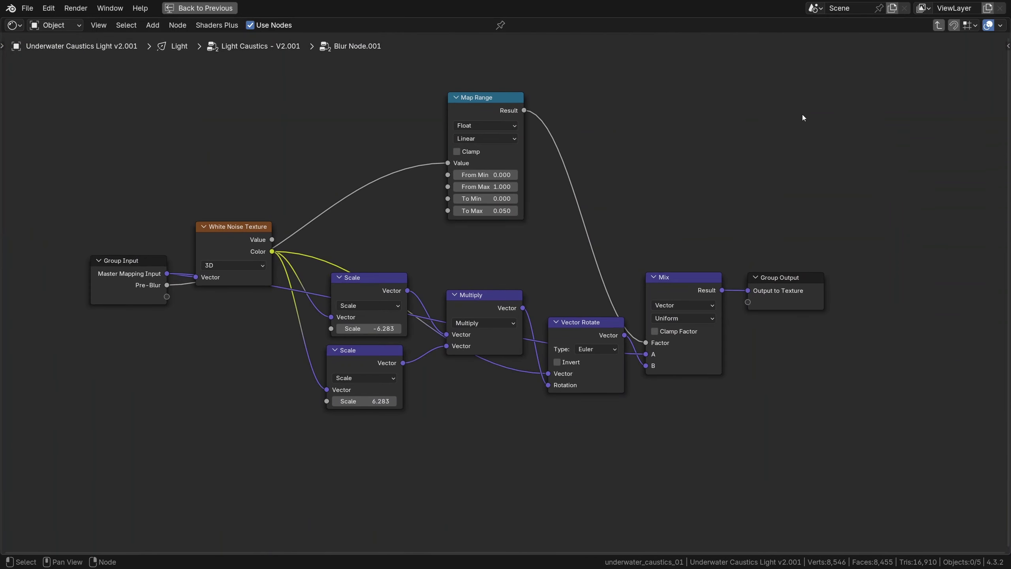
left_click(940, 25)
left_click(939, 26)
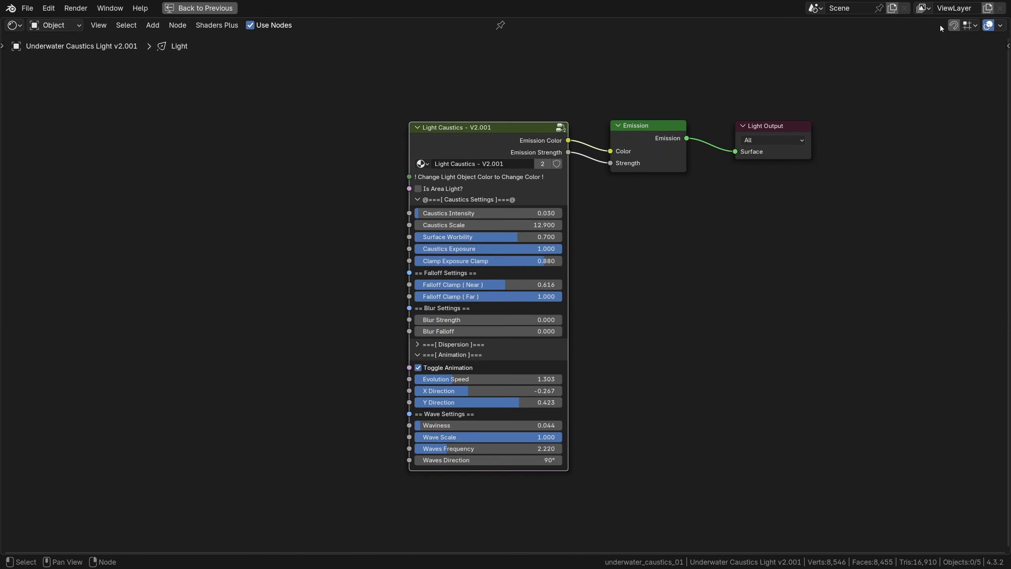
scroll(467, 212, "up", 1)
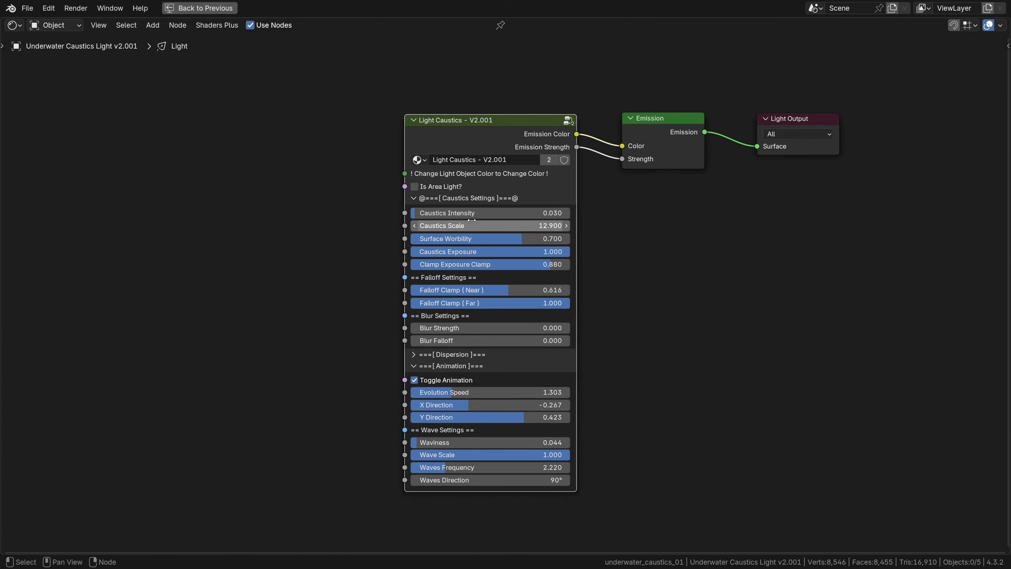
key("ctrl+space")
Replace the compositor area with an Asset Browser showing the Underwater Caustics v2 - SMOUSE library.
left_click(305, 24)
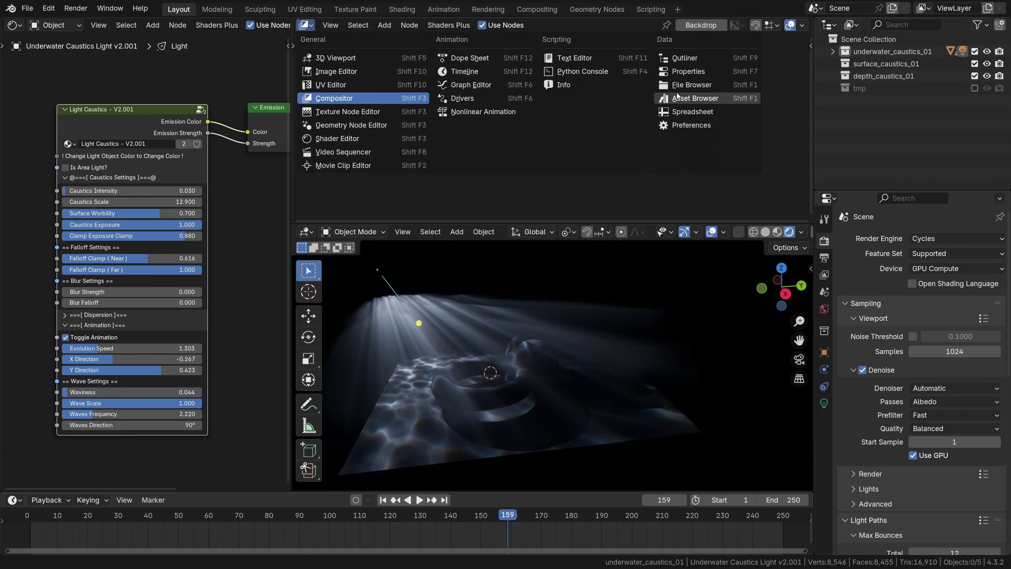
left_click(696, 98)
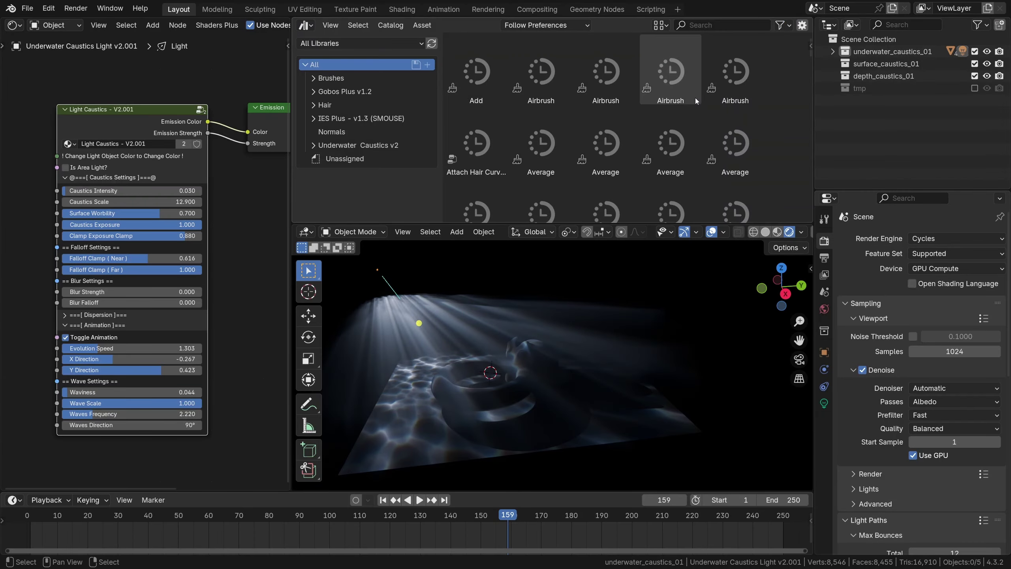
left_click(371, 44)
left_click(349, 126)
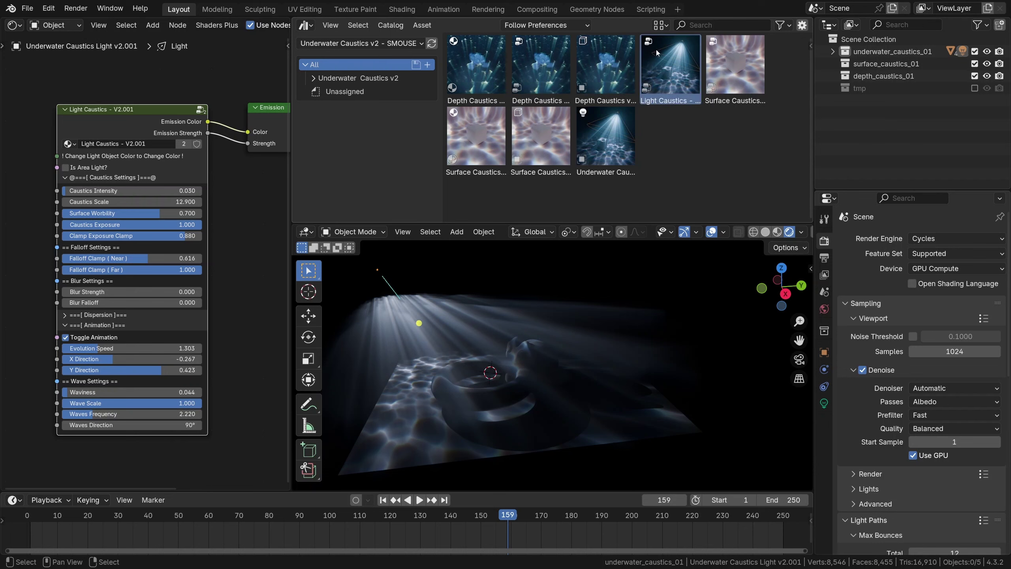
Add the Light Caustics node group asset to the light's node tree, widen the new node and reposition it.
scroll(128, 168, "down", 2)
middle_click_drag(127, 169, 239, 147)
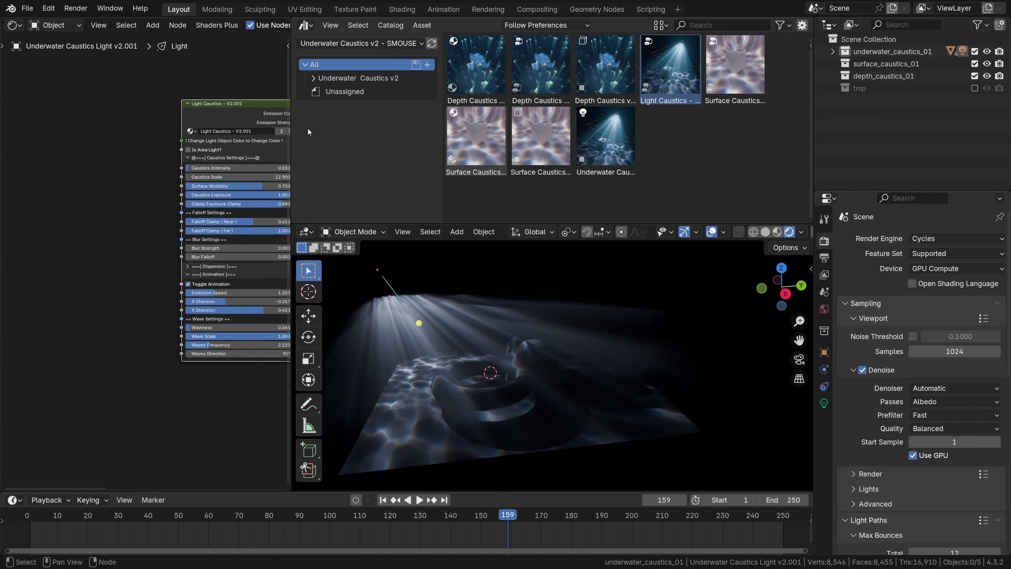
left_click_drag(672, 78, 73, 164)
middle_click_drag(119, 187, 194, 177)
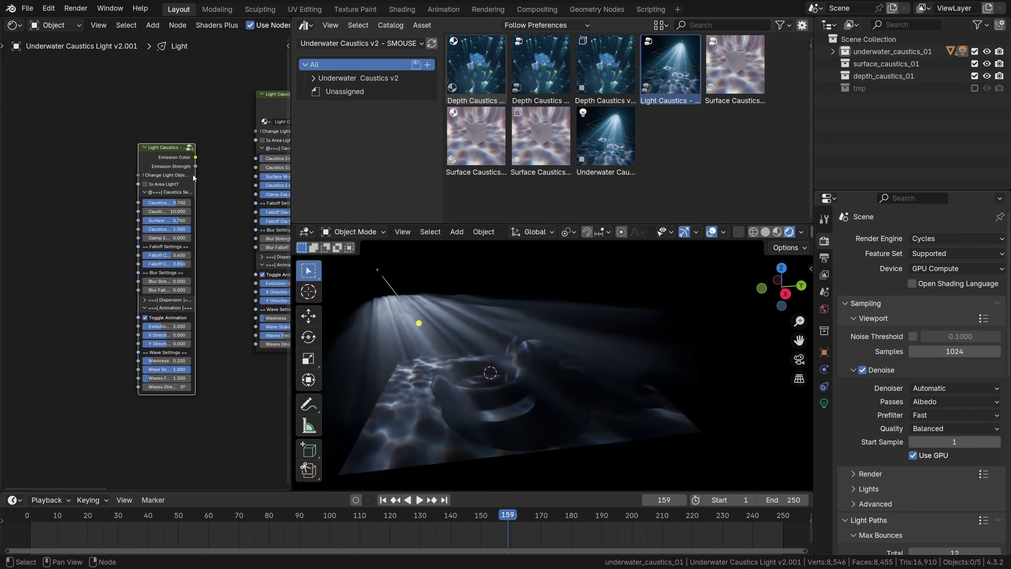
left_click_drag(194, 175, 258, 175)
left_click_drag(229, 170, 146, 126)
scroll(145, 127, "up", 1)
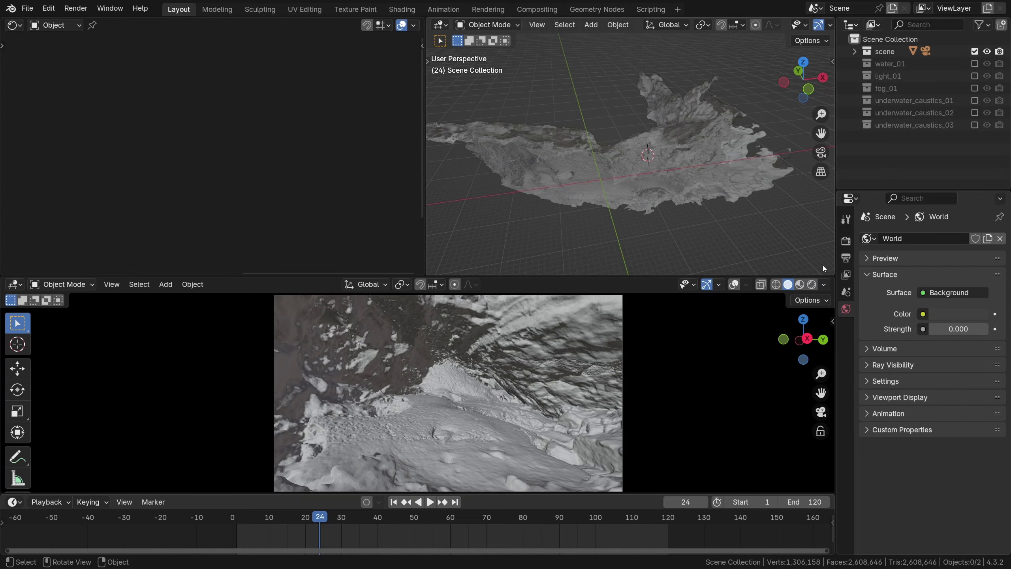
Show the cave camera view in rendered shading with underwater_caustics_01 enabled, and select its caustics light to display its nodes.
left_click(847, 241)
left_click(808, 284)
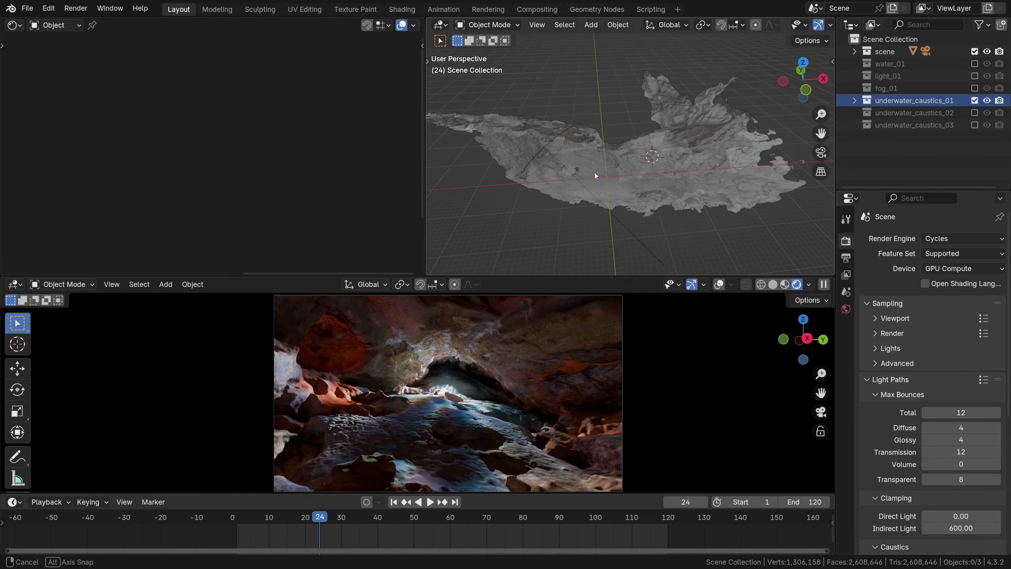
middle_click_drag(594, 173, 567, 135)
left_click(566, 133)
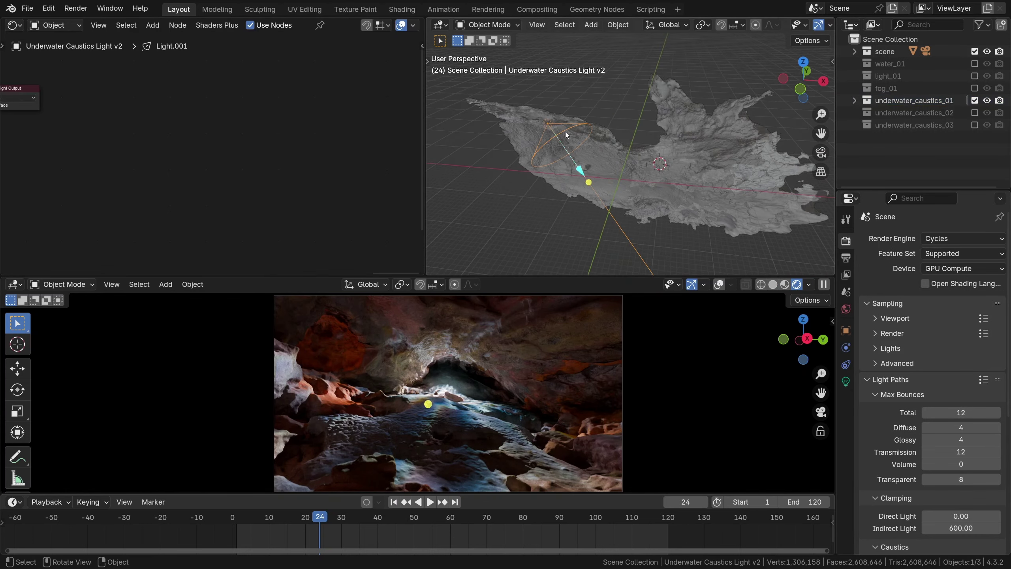
key("Home")
scroll(186, 112, "up", 5)
left_click_drag(102, 93, 100, 83)
middle_click_drag(100, 83, 135, 82)
Try moving the caustics light around the cave and adjusting its Caustics Intensity.
key("g")
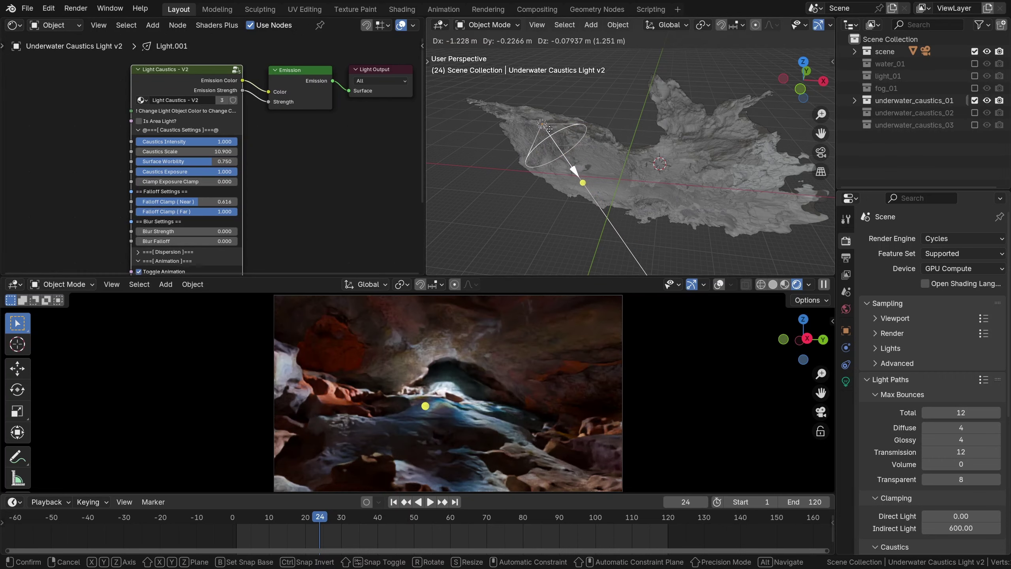
right_click(554, 132)
key("g")
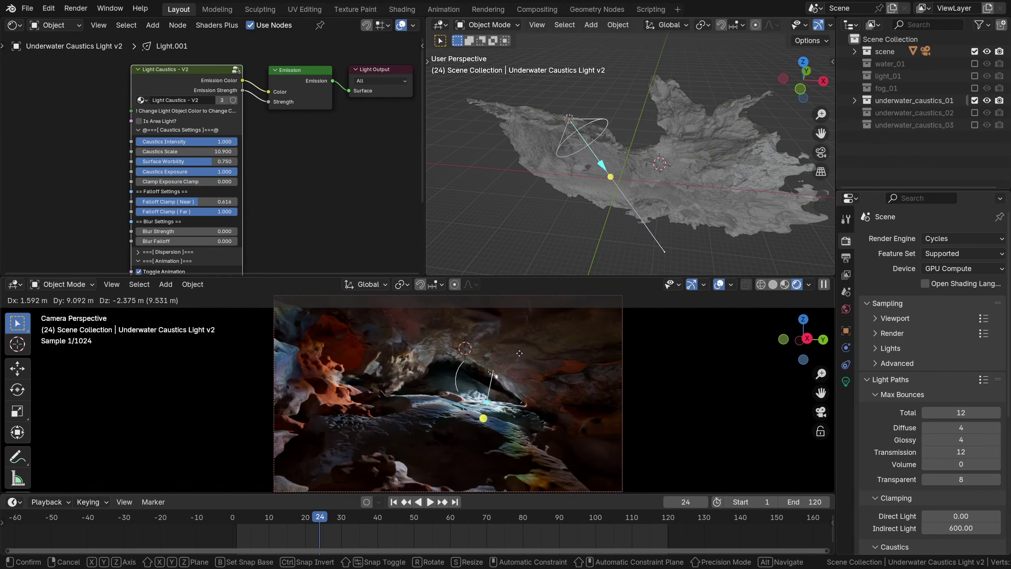
left_click(484, 350)
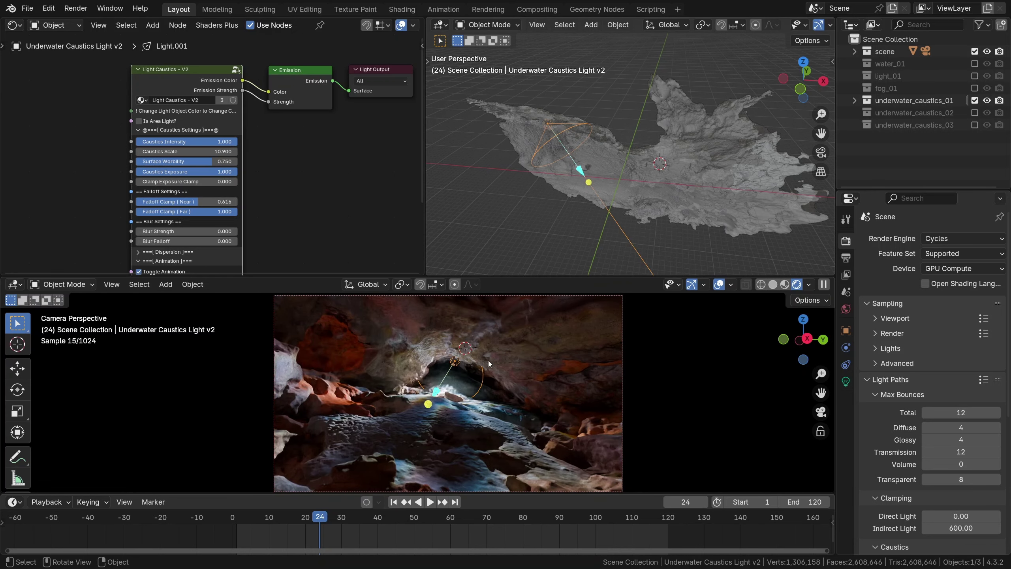
mouse_move(235, 142)
left_mouse_down()
mouse_move(137, 142)
mouse_move(216, 144)
left_mouse_up()
Swap the underwater_caustics_01 collection for underwater_caustics_02, select its caustics light and preview the animation.
left_click(974, 100)
left_click(974, 113)
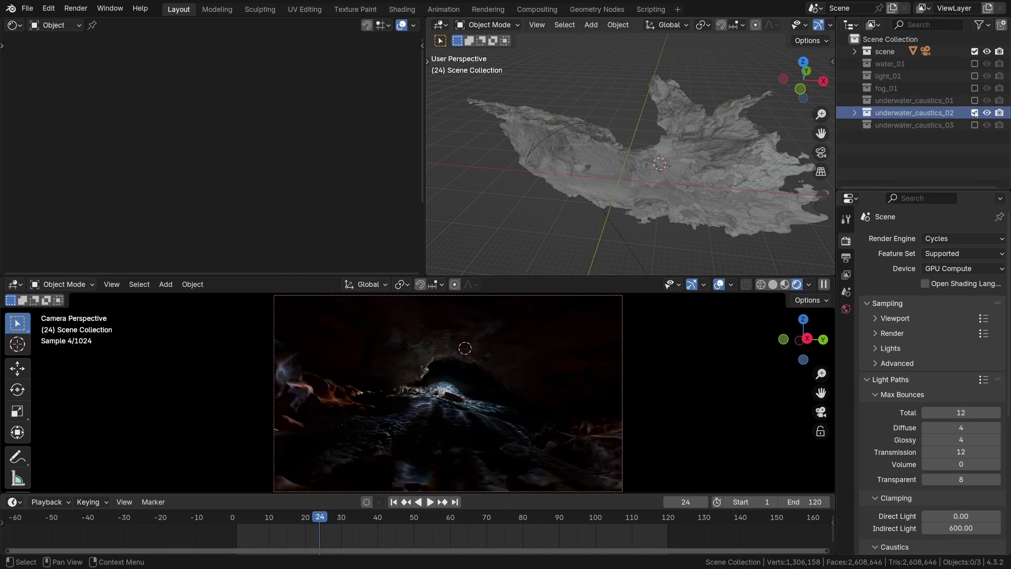
left_click(855, 113)
left_click(888, 126)
key("space")
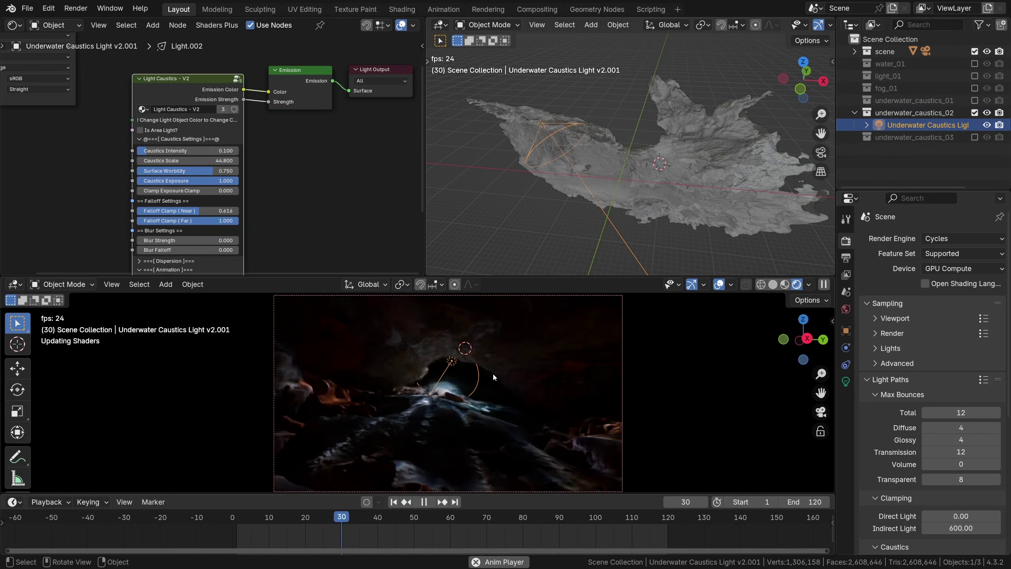
key("space")
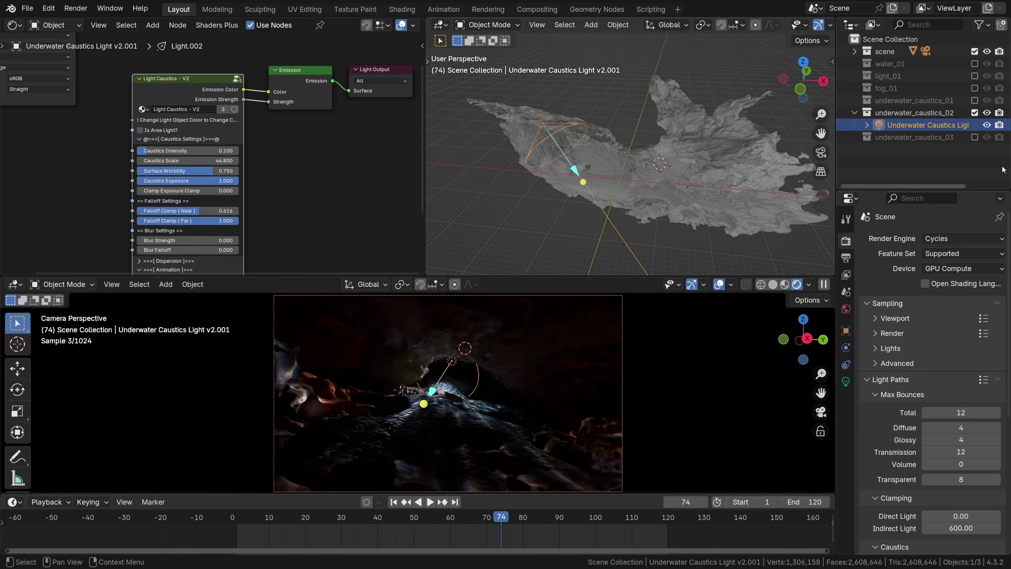
Swap the underwater_caustics_02 collection for underwater_caustics_03, select its area light and inspect the Is Area Light? setting.
left_click(975, 113)
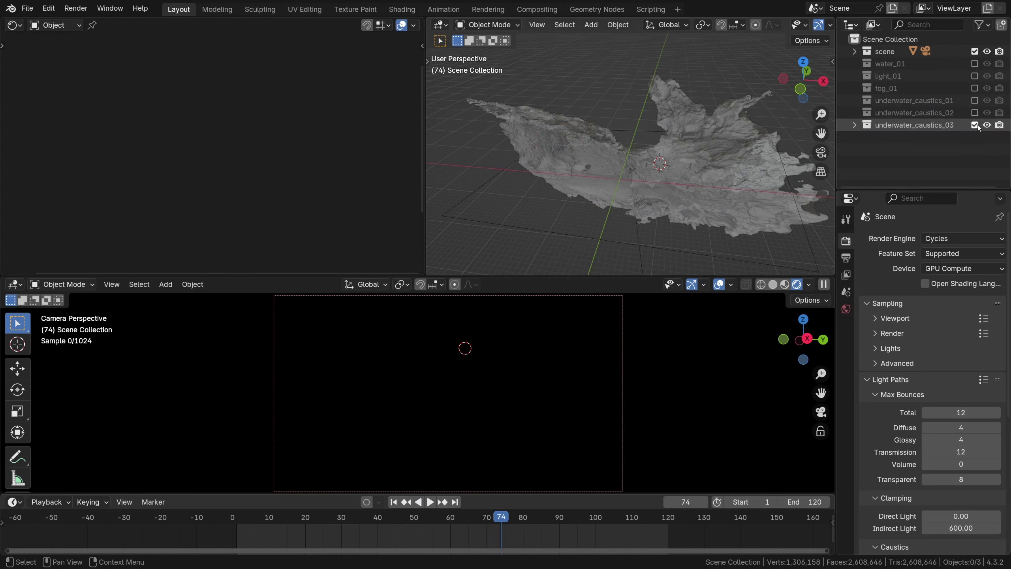
left_click(854, 126)
left_click(843, 138)
middle_click_drag(700, 156, 664, 159)
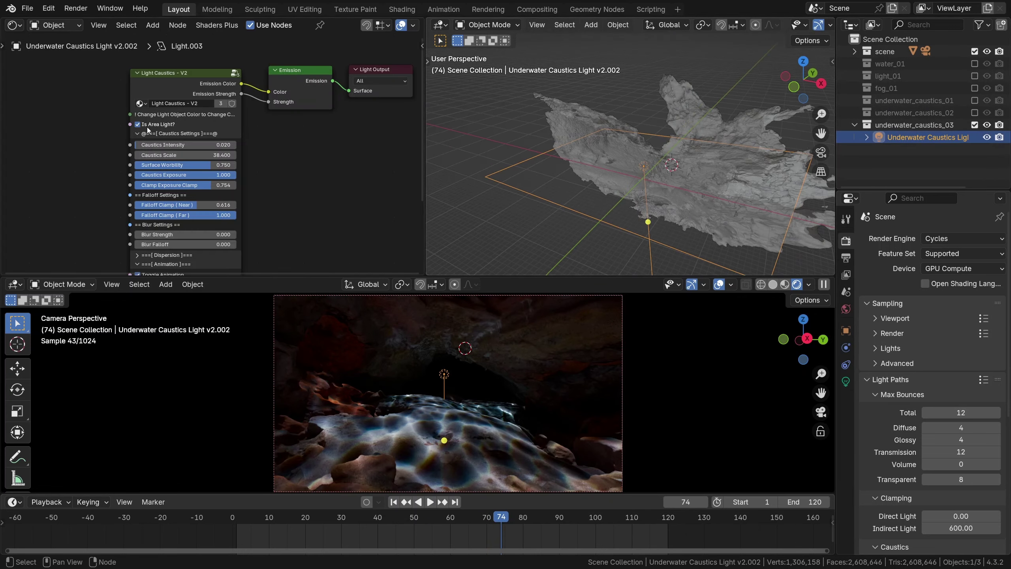
scroll(147, 127, "up", 4)
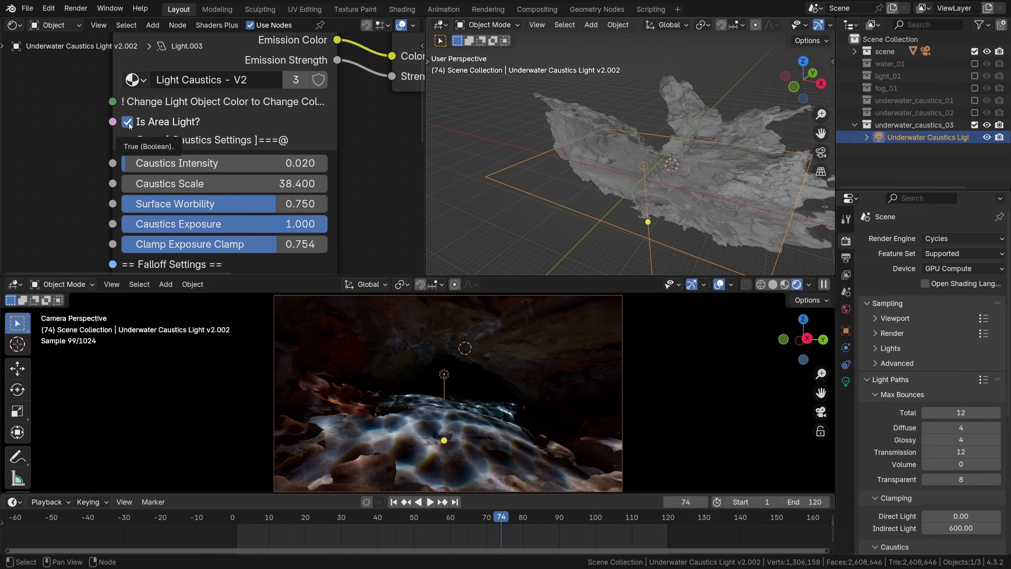
Try moving the area caustics light sideways across the cave, and preview the caustics animation.
scroll(130, 125, "down", 4)
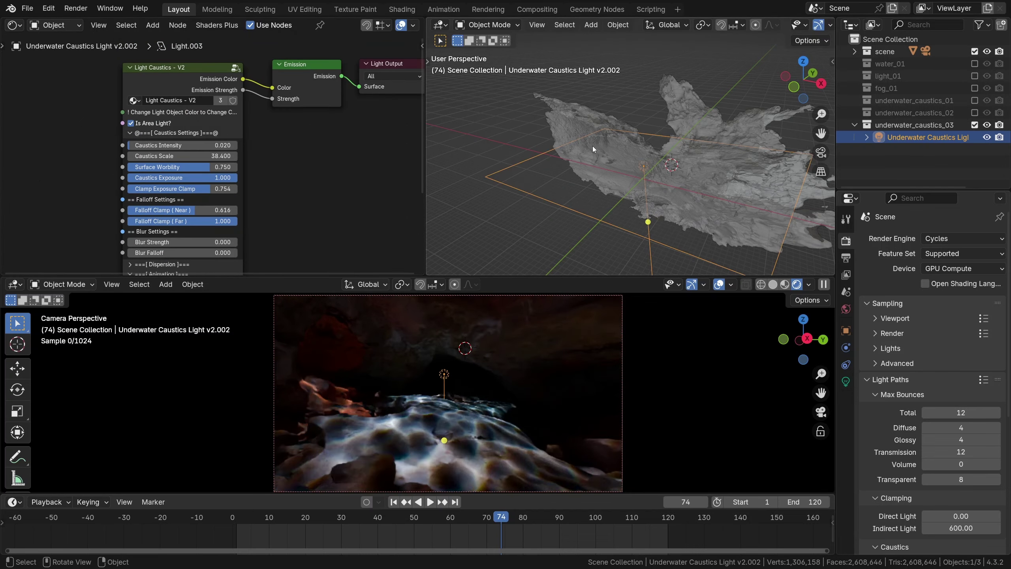
mouse_move(593, 149)
middle_mouse_down()
mouse_move(597, 160)
mouse_move(623, 153)
mouse_move(593, 167)
middle_mouse_up()
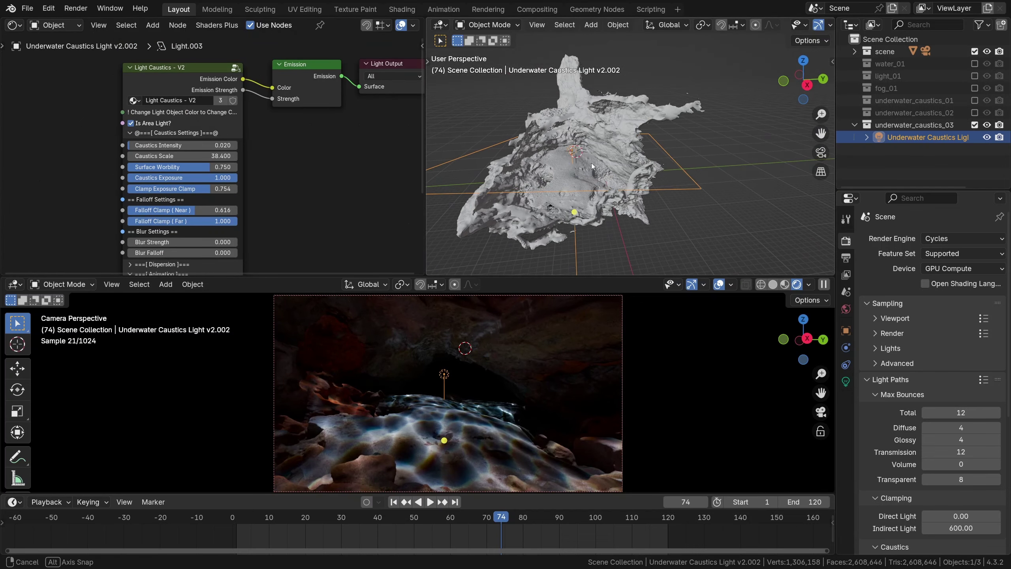
key("g")
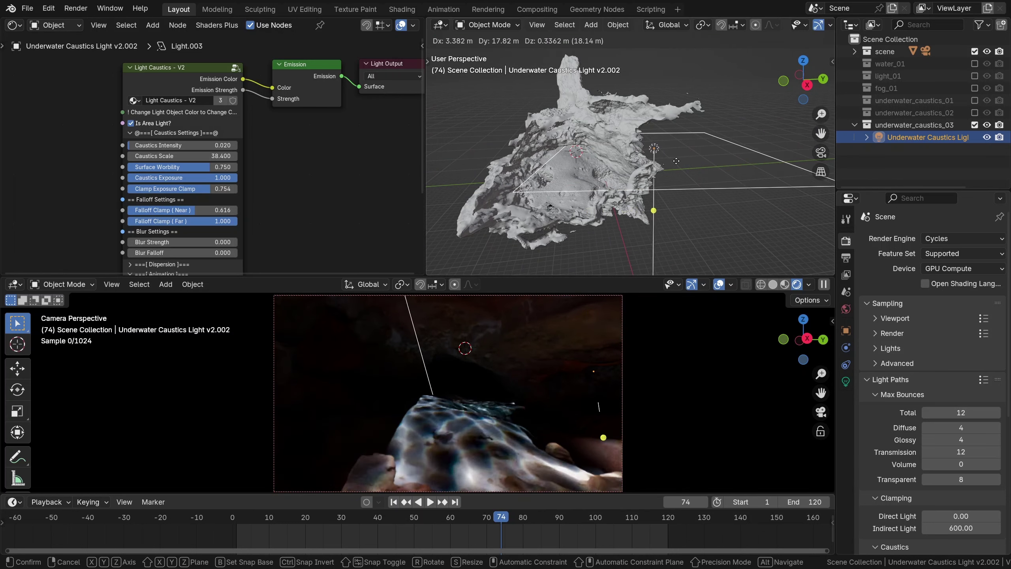
left_click(604, 167)
key("space")
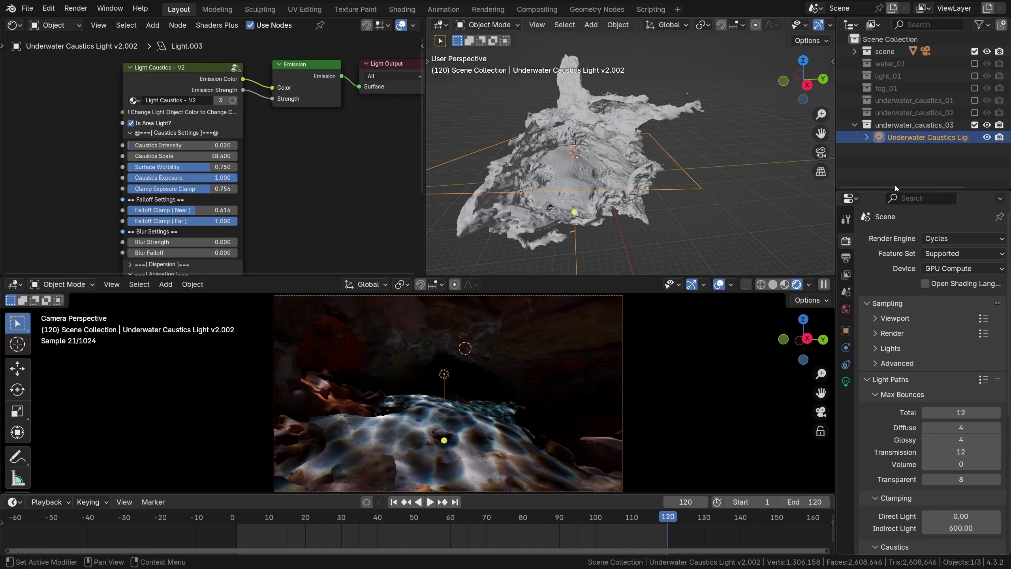
Enable the underwater_caustics_01, underwater_caustics_02 and underwater_caustics_03 collections together and preview the animation with all three lights.
left_click(974, 124)
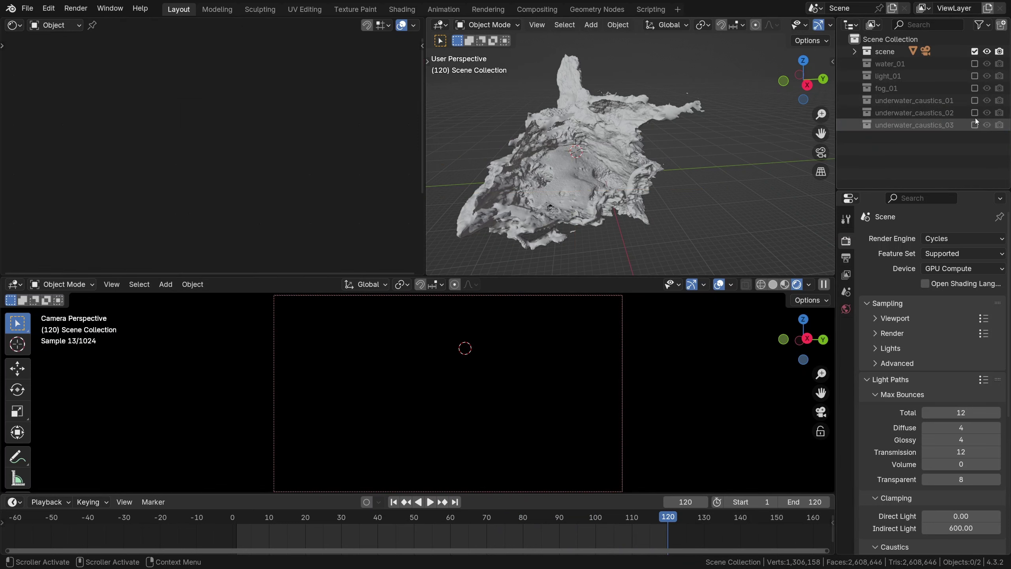
left_click(974, 100)
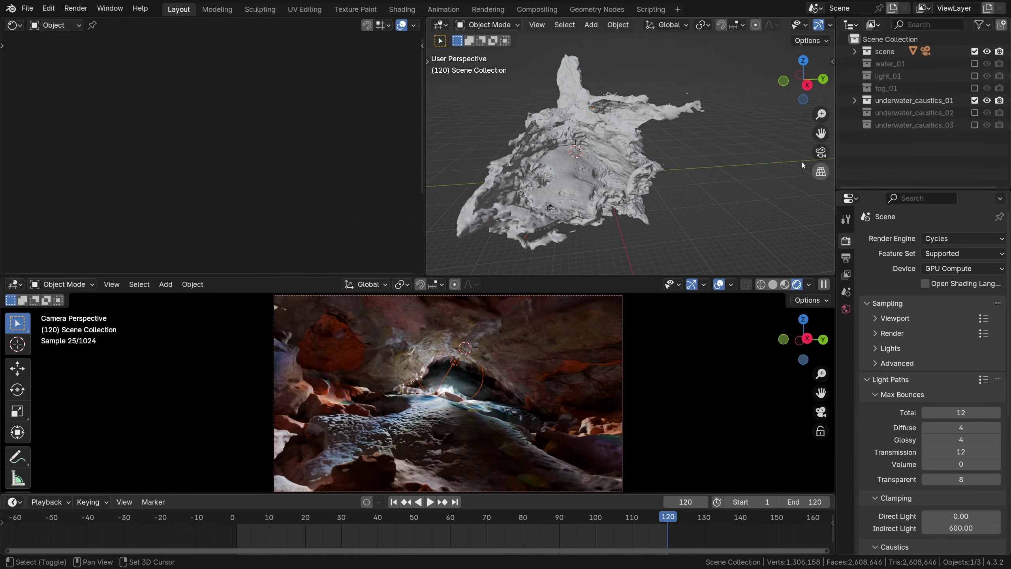
key("space")
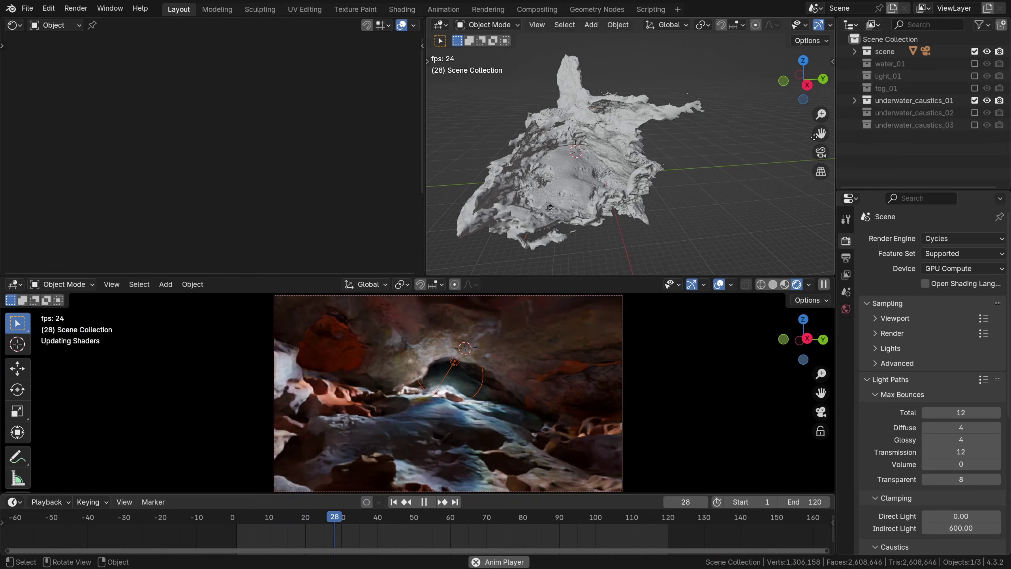
left_click(974, 113)
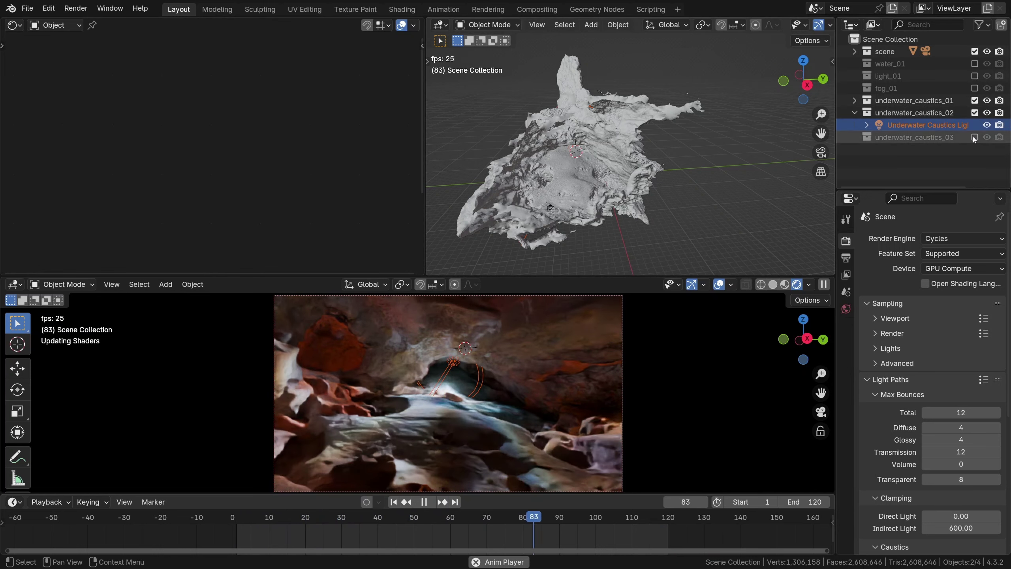
left_click(974, 137)
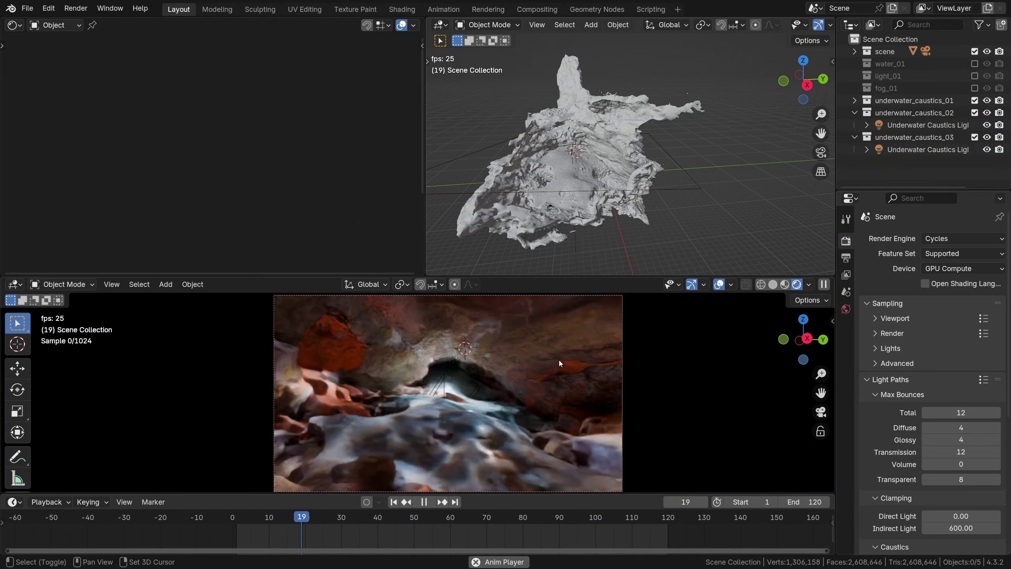
key("space")
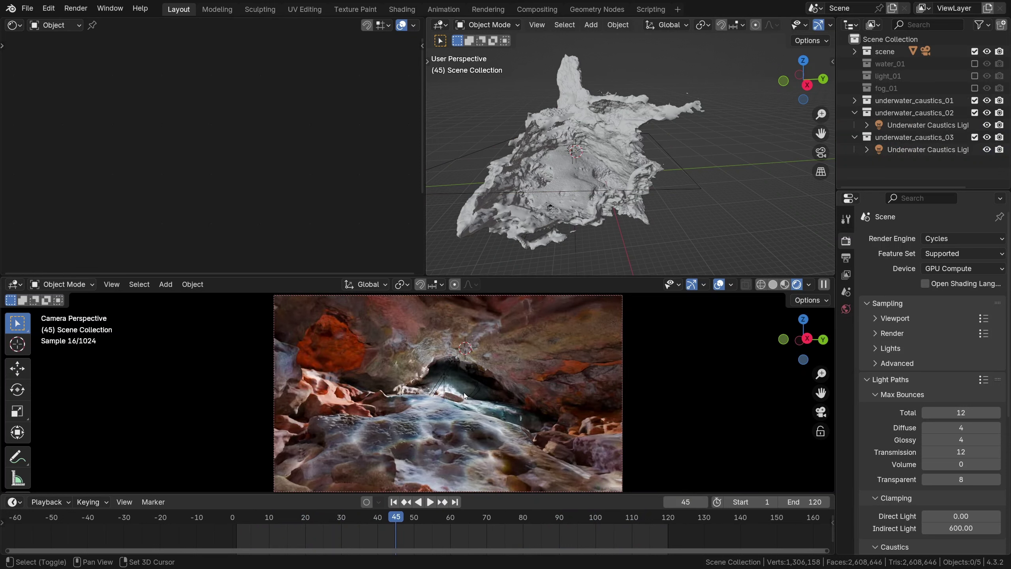
key("space")
Set the Diffuse light-path bounces to 0 and play the animation to see direct lighting only.
scroll(921, 395, "down", 3)
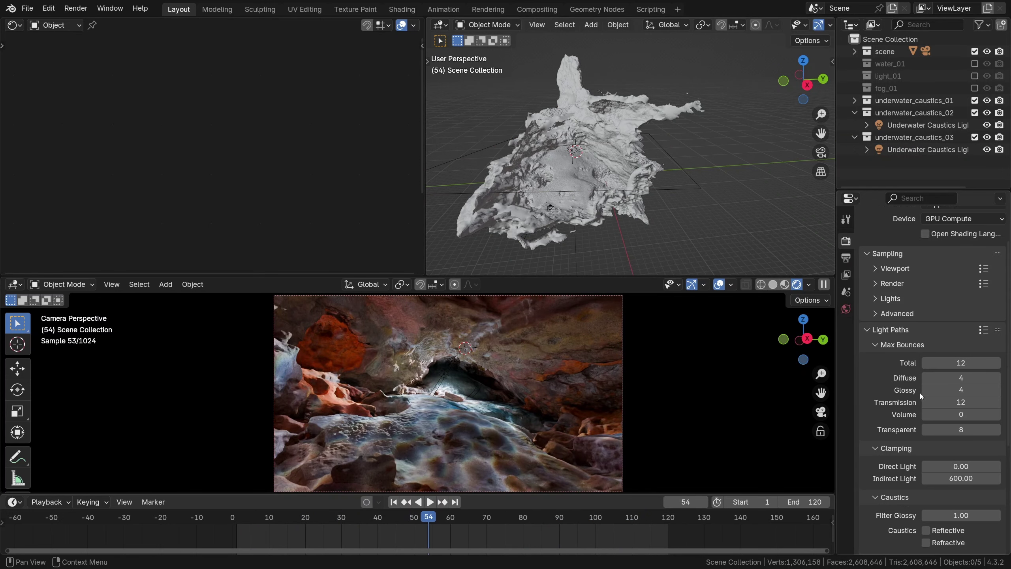
left_click(926, 378)
left_click(926, 378)
left_click(926, 378)
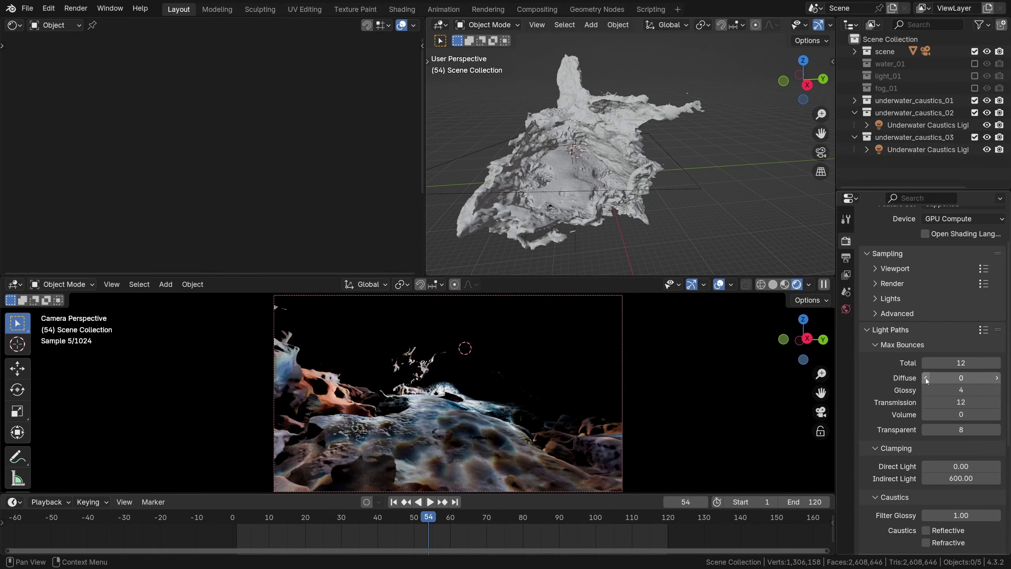
key("space")
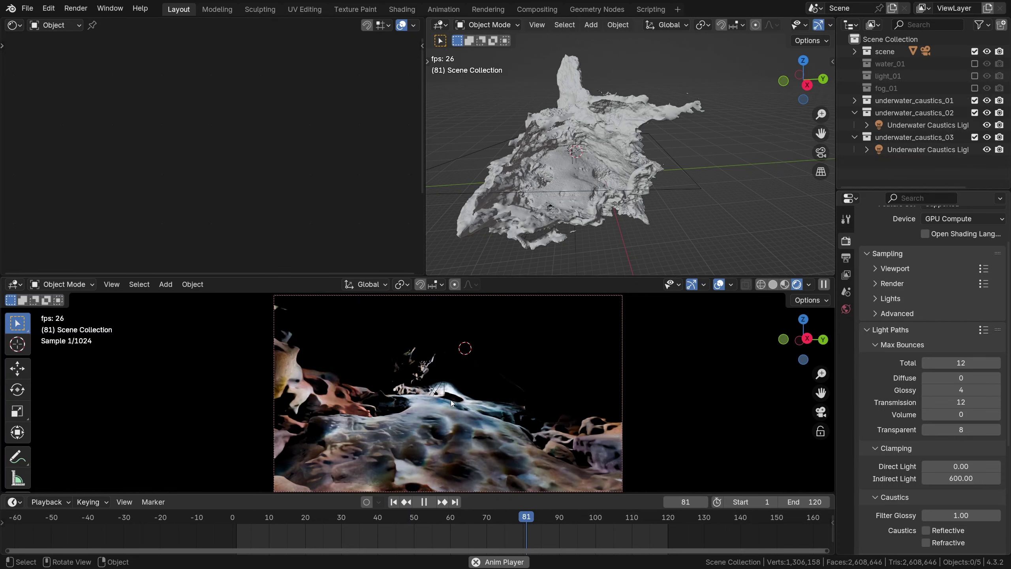
Raise the Diffuse light-path bounces back to 4 during playback, and stop the animation.
left_click(997, 378)
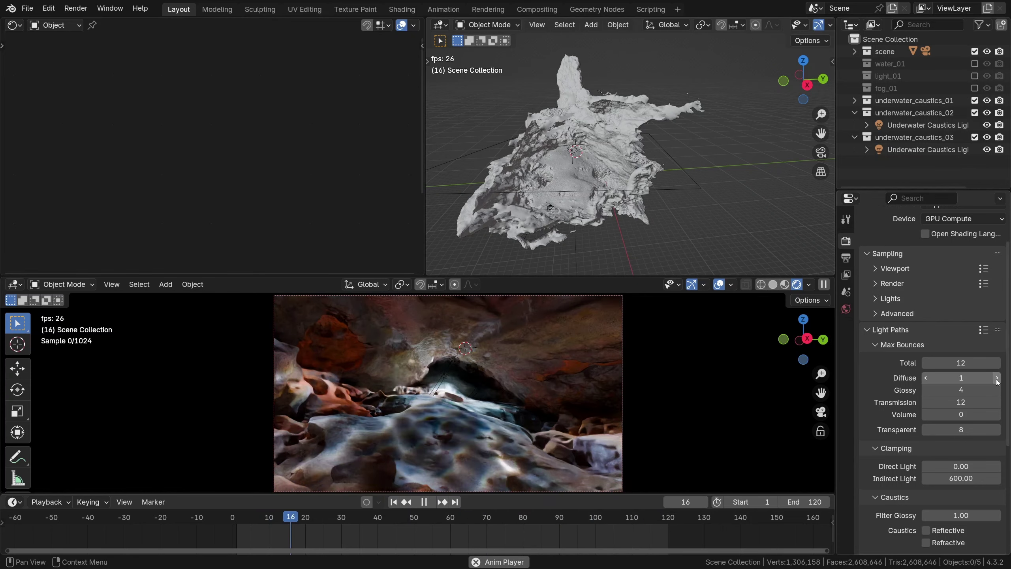
left_click(997, 378)
left_click(997, 378)
left_click(997, 378)
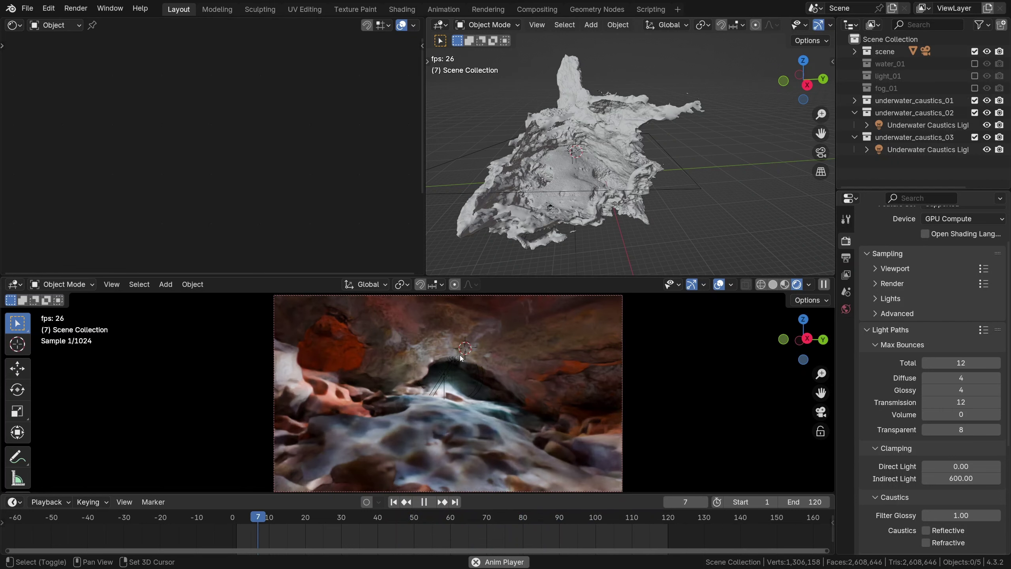
key("space")
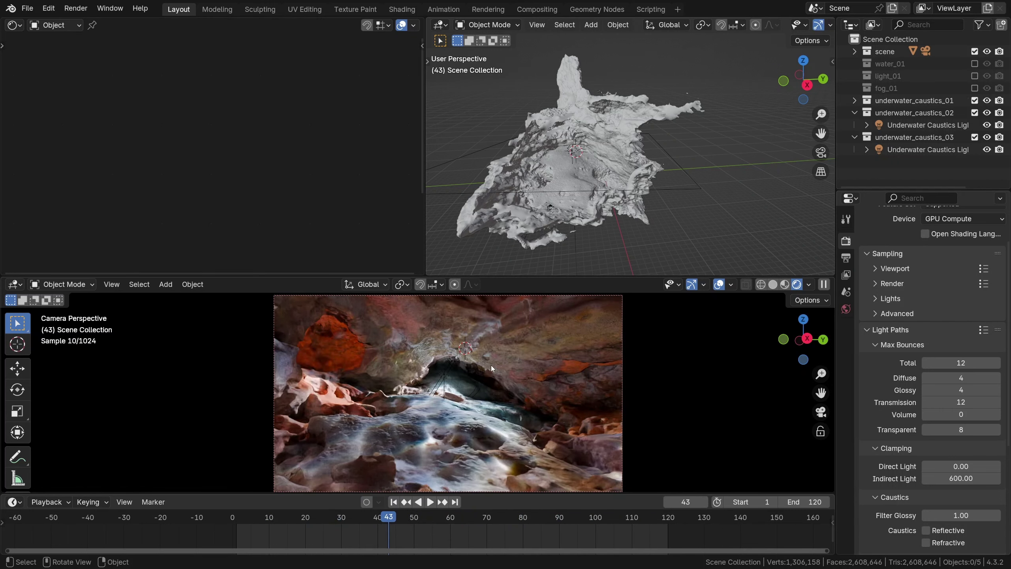
Collapse the underwater_caustics_02 and underwater_caustics_03 collections and enable the fog_01 collection.
left_click(856, 112)
left_click(857, 126)
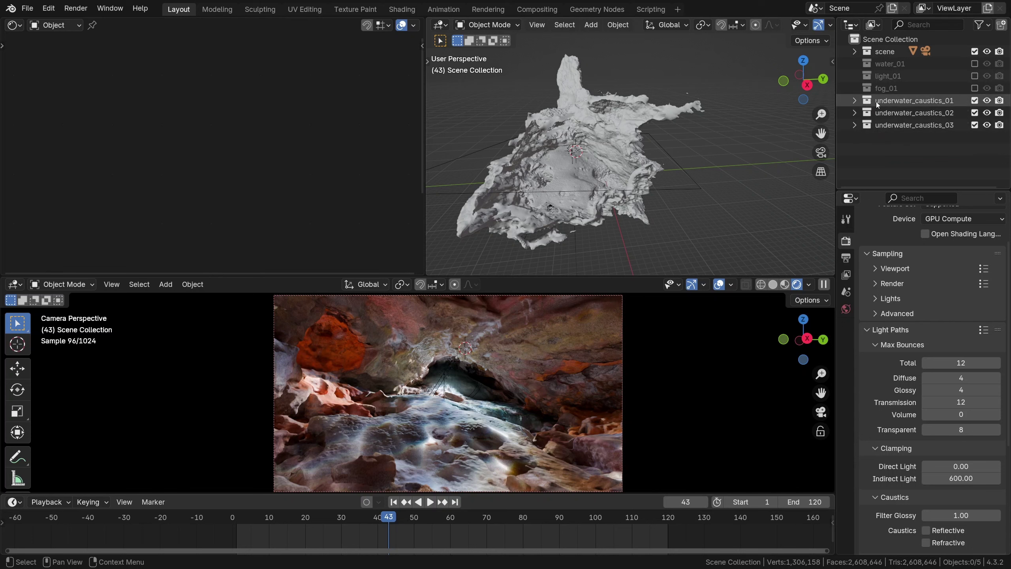
left_click(974, 88)
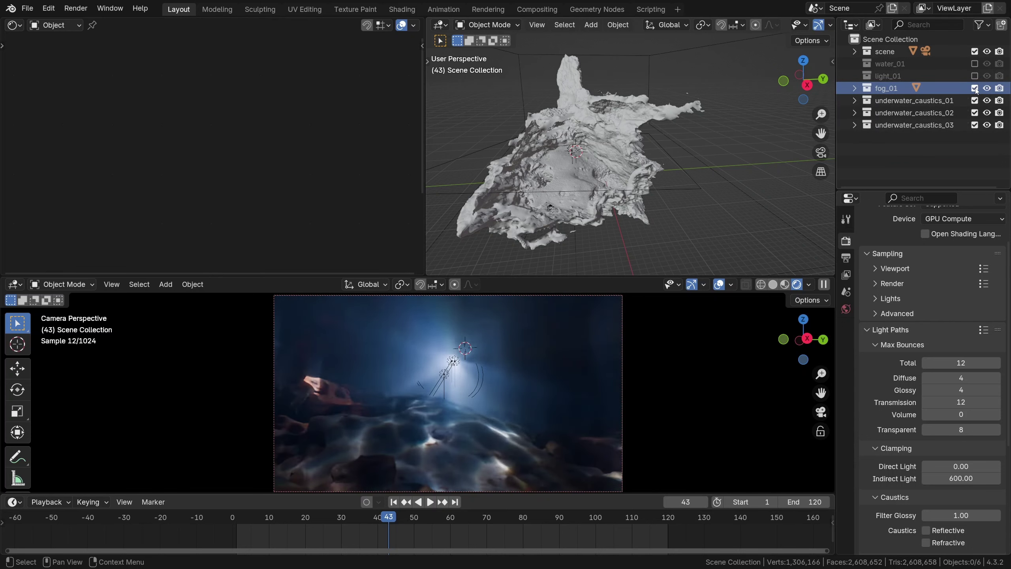
Select the fog_01 object to view its volume material, and preview the animated light rays, ending on frame 41.
left_click(892, 100)
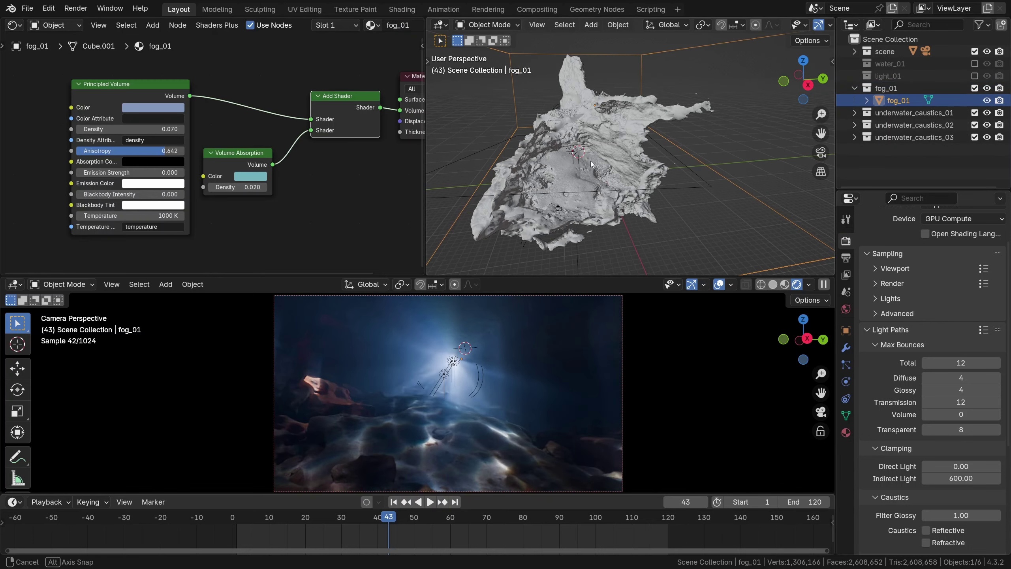
scroll(223, 127, "up", 1)
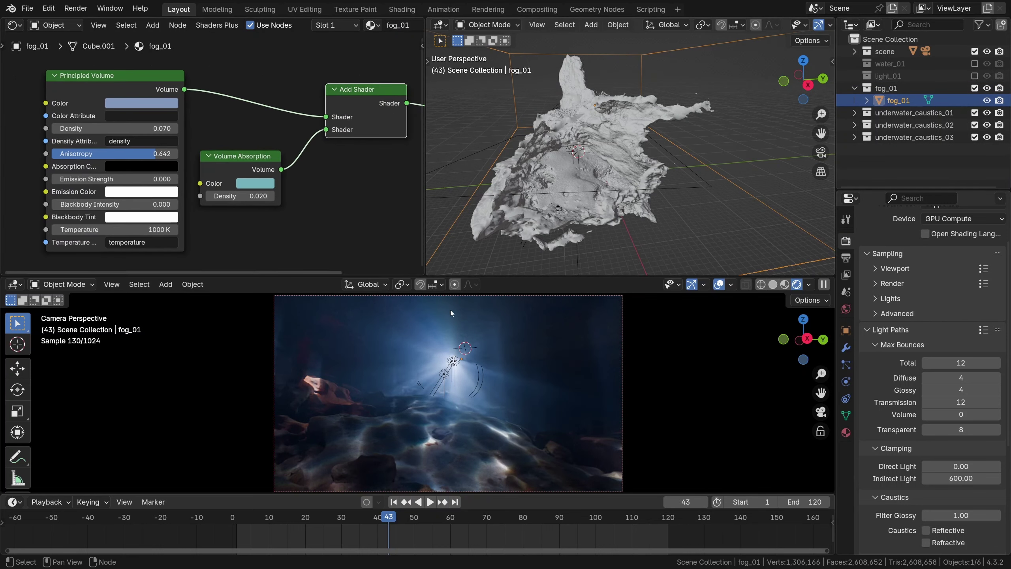
key("space")
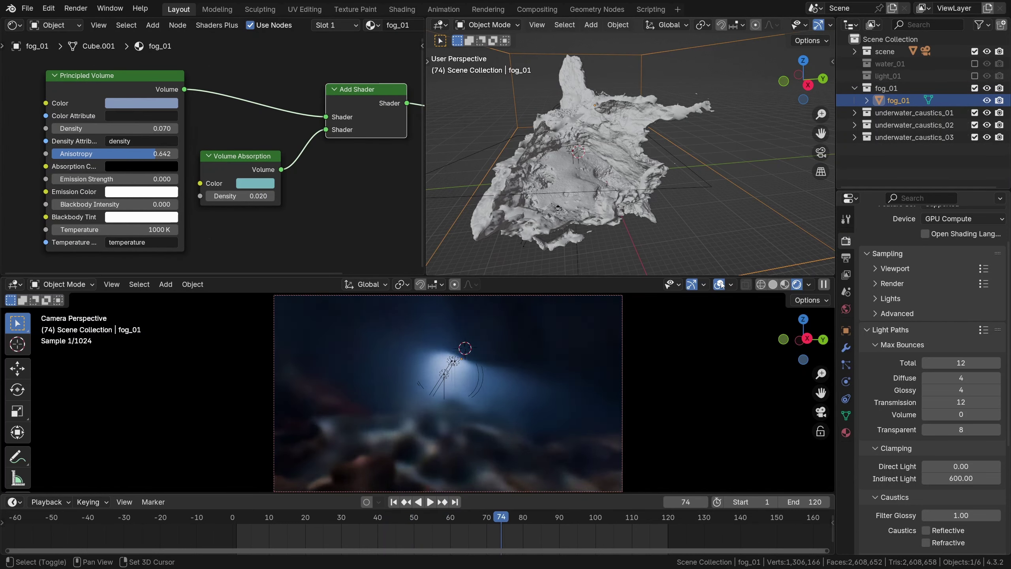
key("space")
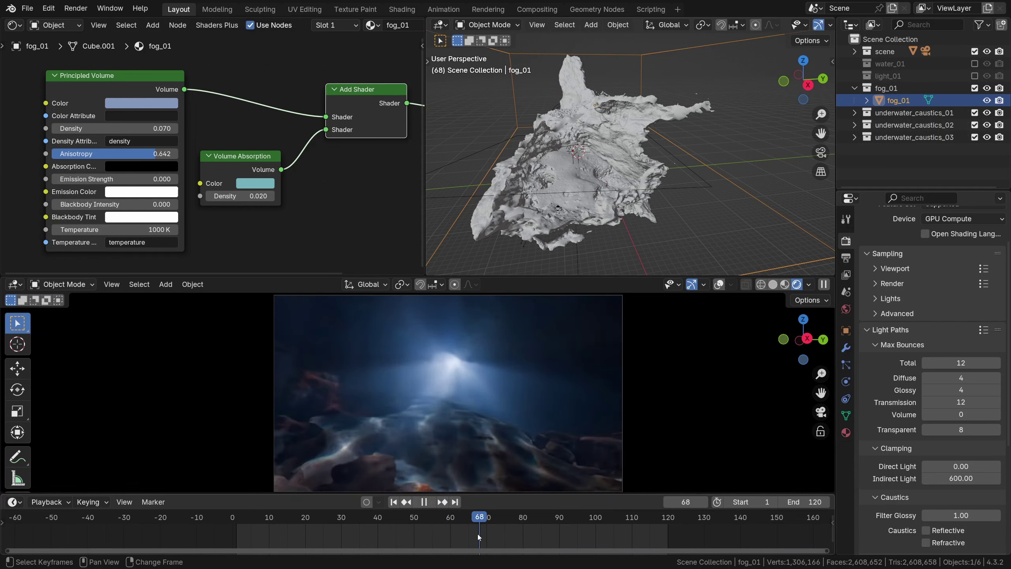
left_click(478, 534)
left_click(440, 529)
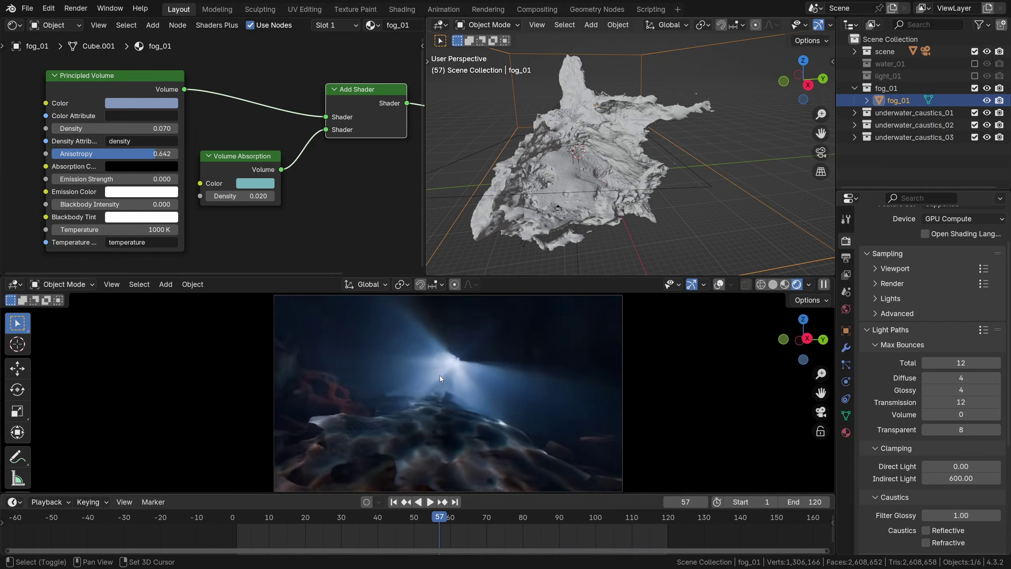
scroll(457, 365, "up", 16, "alt")
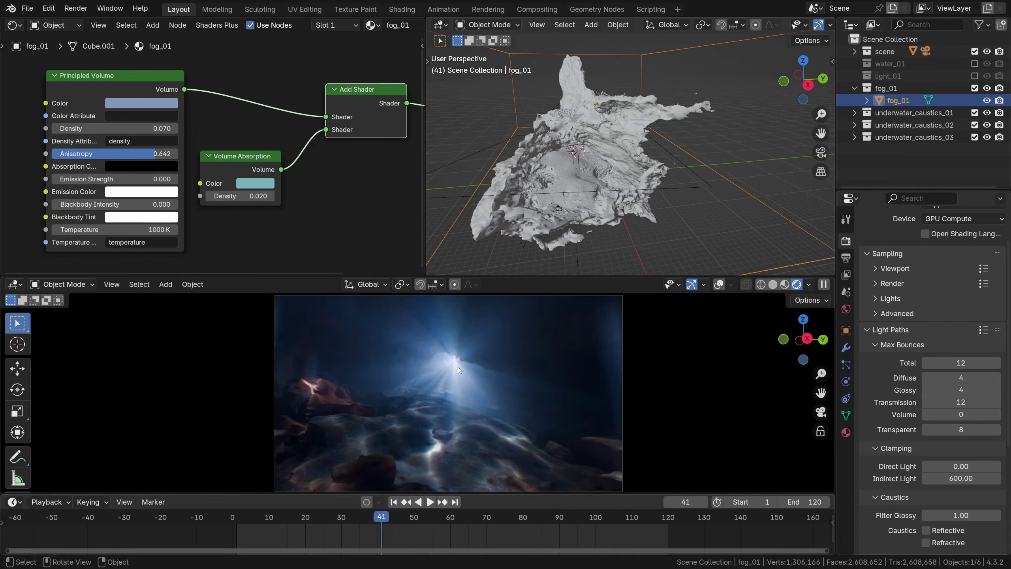
Exclude the fog_01 collection, enable the water_01 collection and select its water plane.
left_click(975, 88)
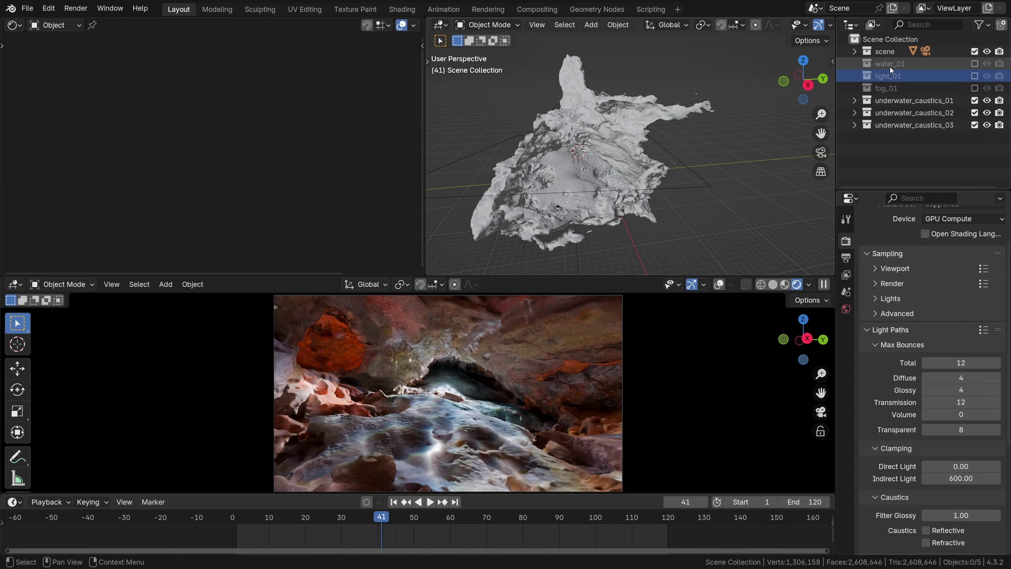
left_click(974, 64)
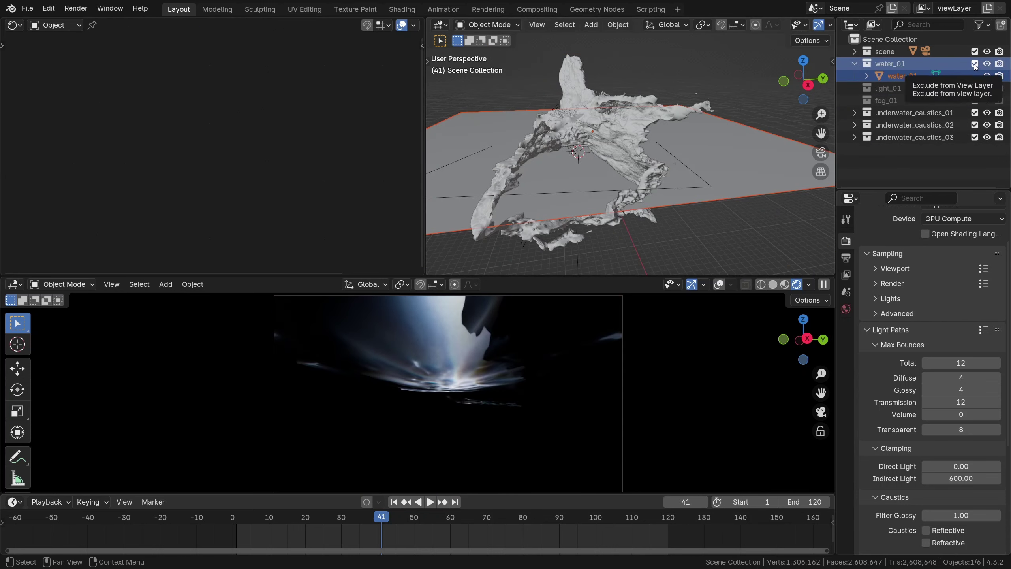
left_click(900, 76)
Lower the water plane along the Z axis below the camera and raise it back above the camera.
key("g")
key("z")
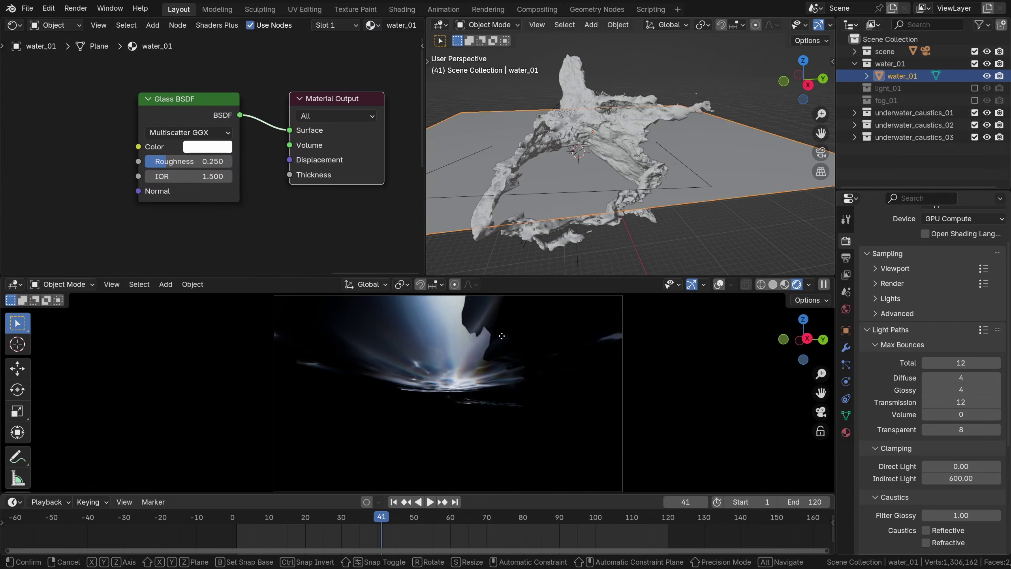
left_click(498, 352)
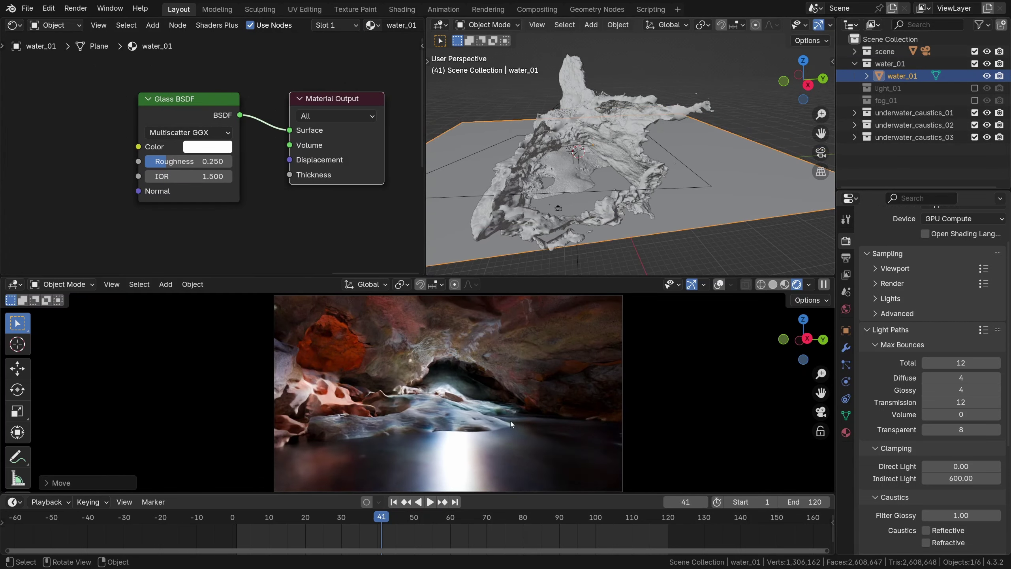
key("g")
key("z")
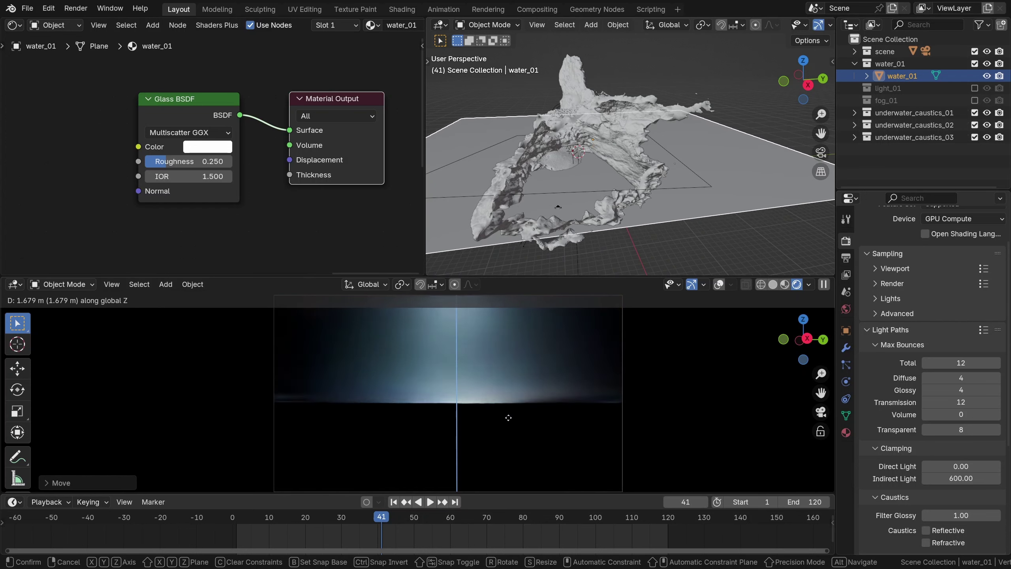
left_click(496, 395)
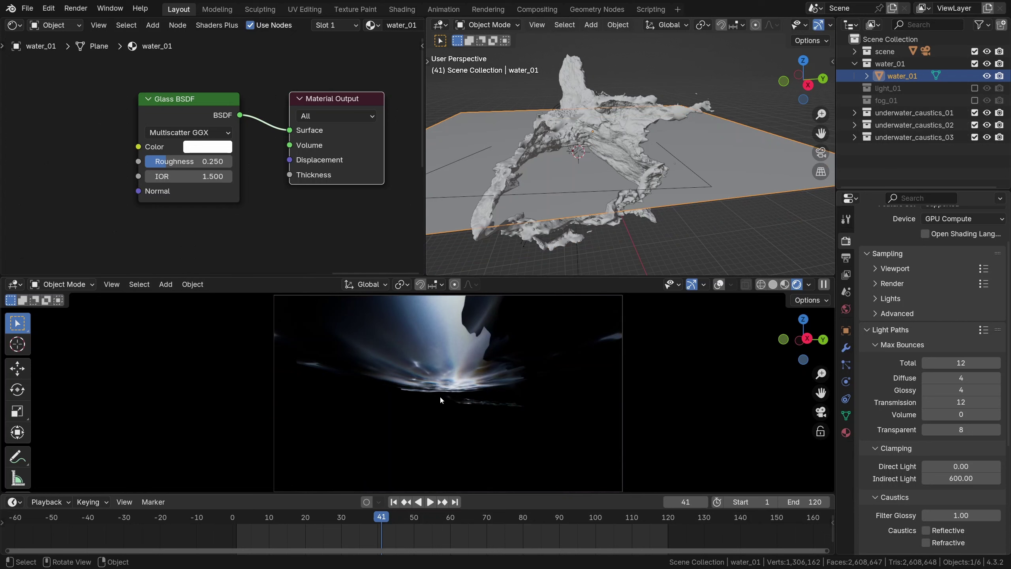
Play and scrub the animation to examine the caustics with the water plane enabled, stopping on frame 45.
key("space")
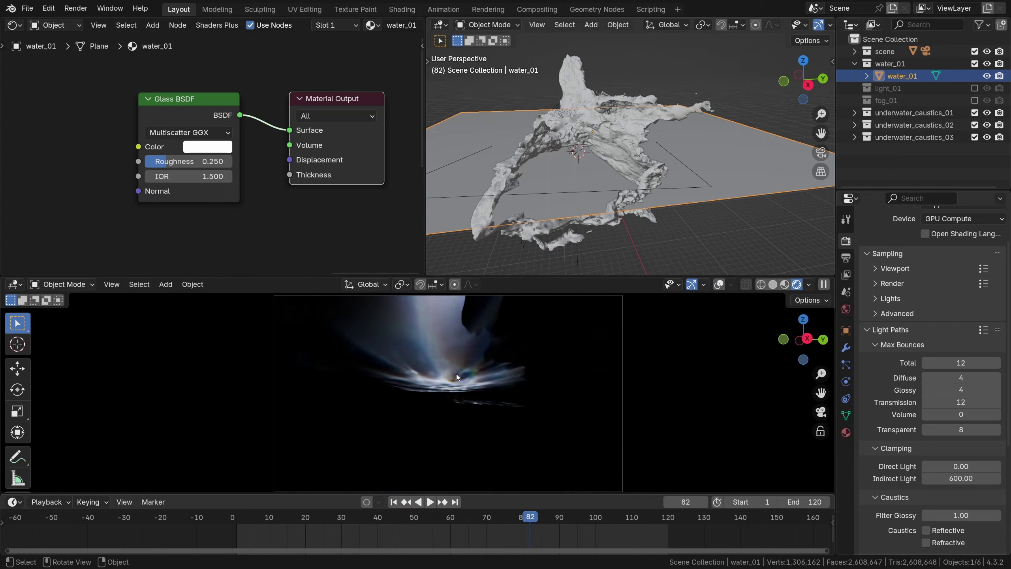
left_click(348, 536)
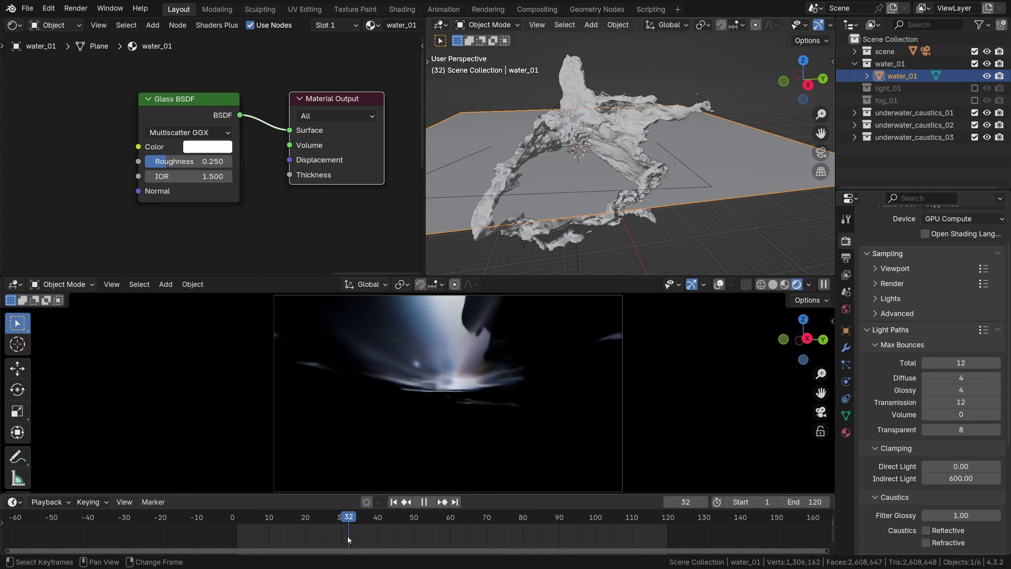
left_click(305, 529)
key("space")
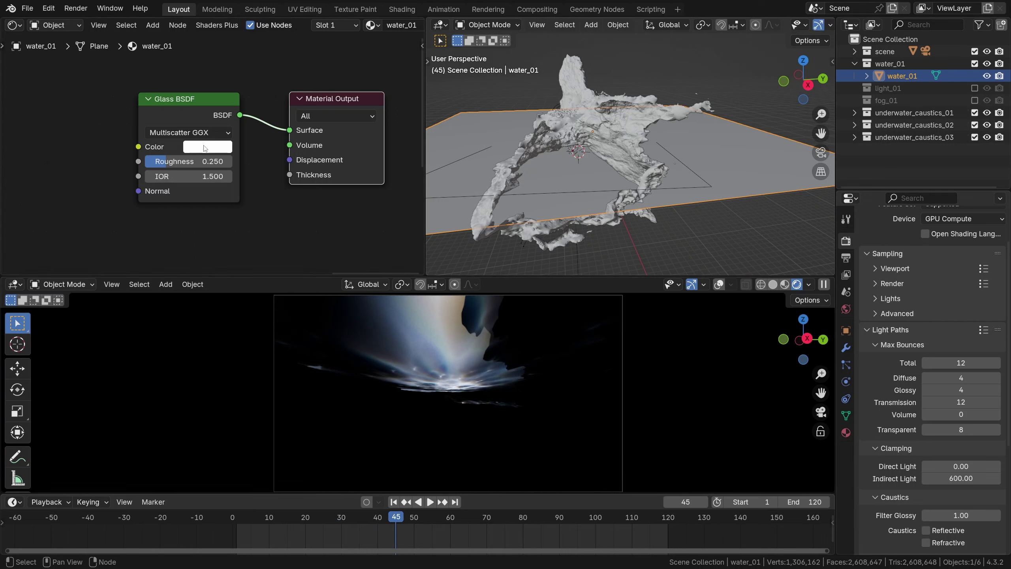
Enable refractive caustics in the render's light path settings.
scroll(916, 500, "down", 3)
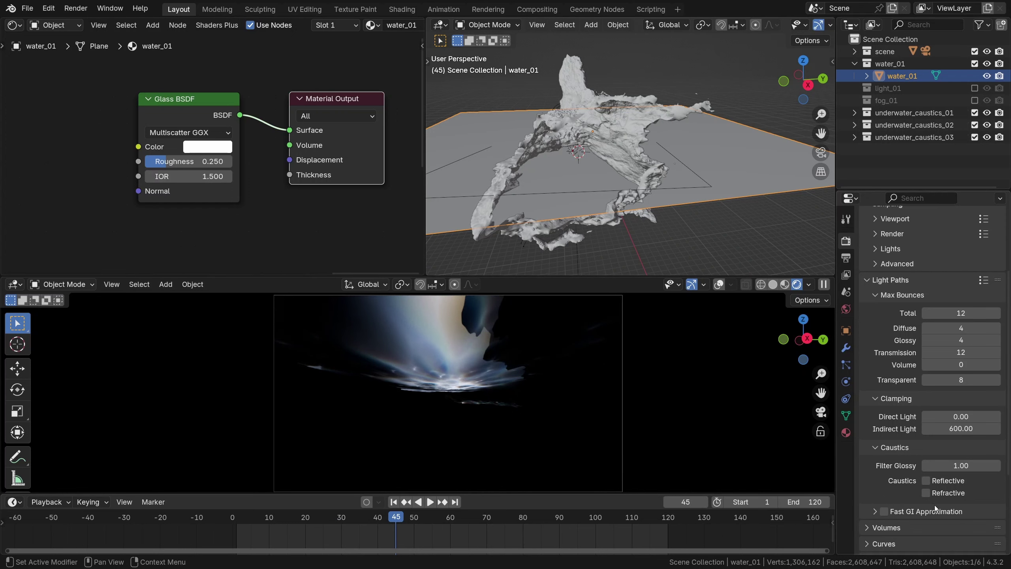
left_click(881, 279)
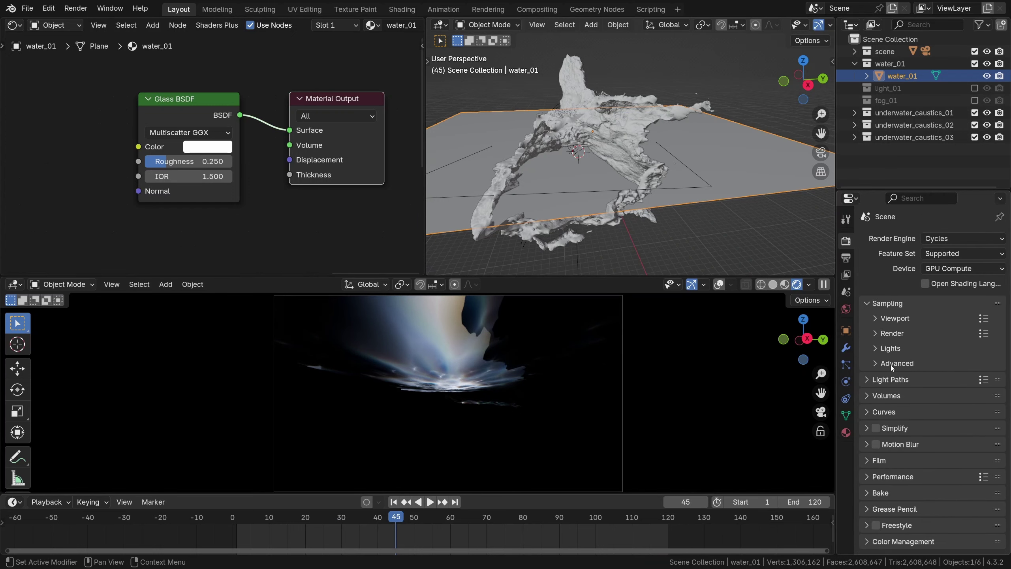
left_click(892, 379)
scroll(902, 397, "down", 9)
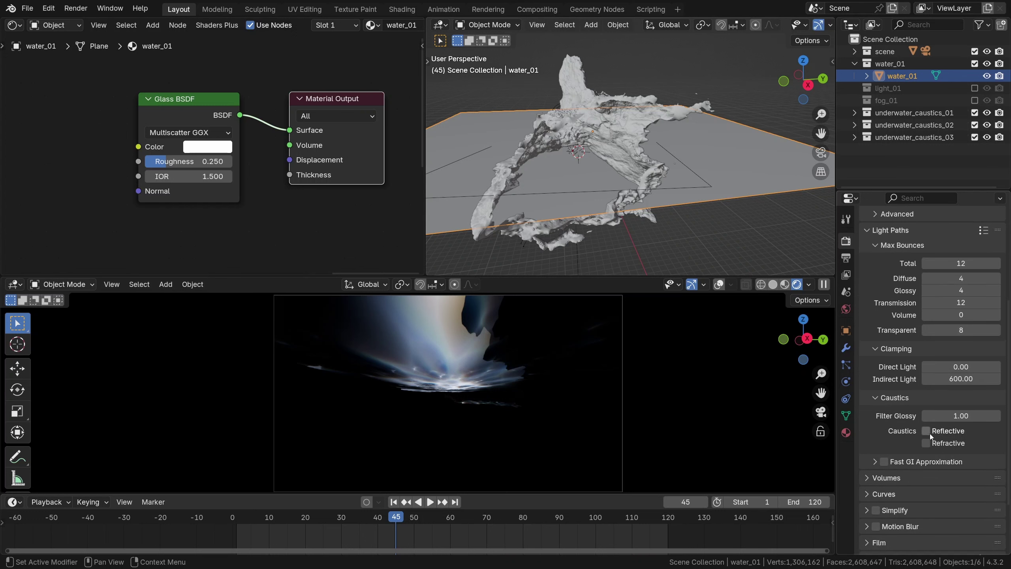
left_click(927, 443)
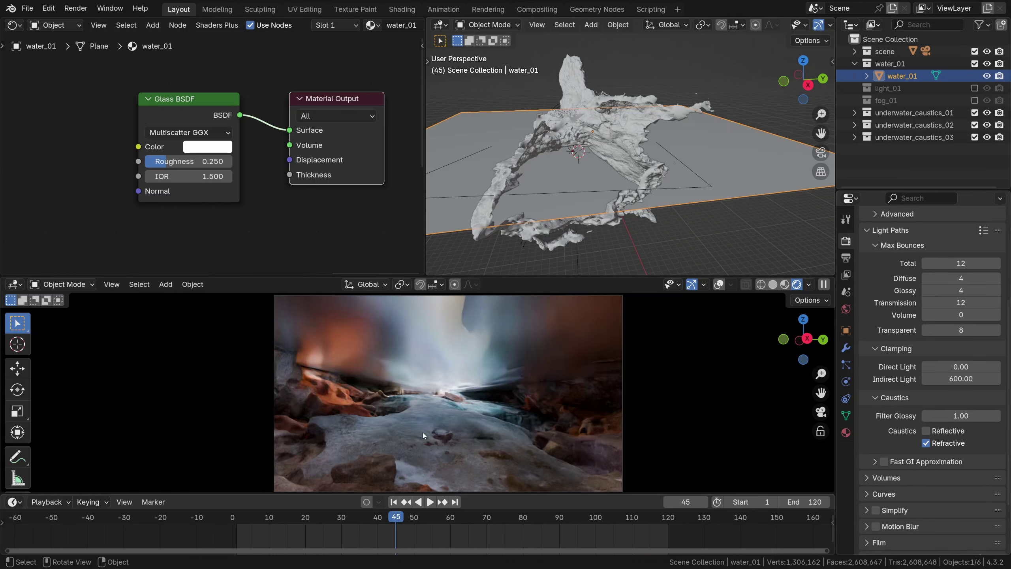
Compare the render without and with the water_01 collection, and preview the animation, ending on frame 14.
left_click(975, 64)
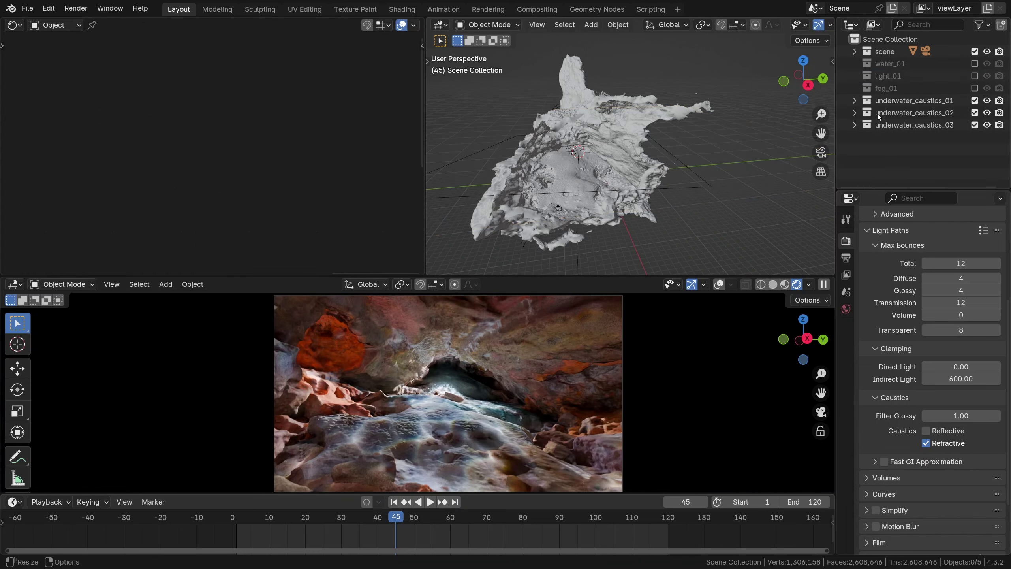
left_click(975, 63)
key("space")
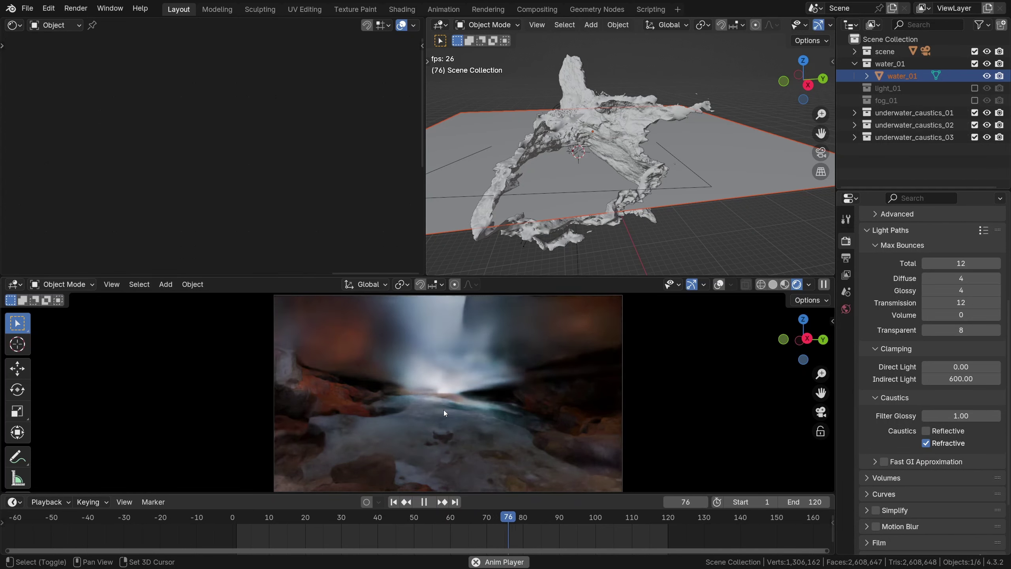
key("space")
right_click_drag(523, 539, 283, 534)
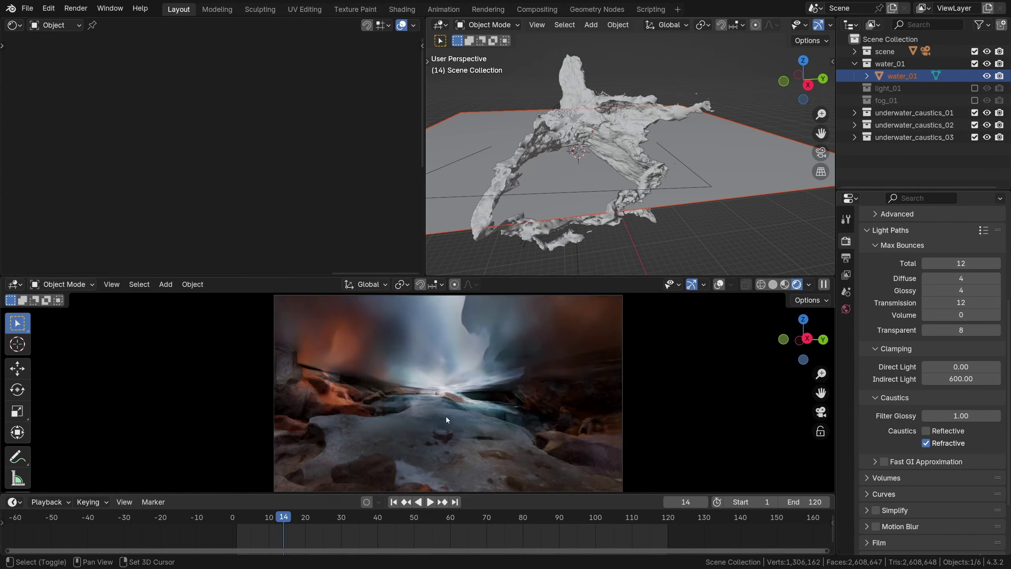
Select the water_01 plane and set its Glass BSDF roughness to 0.
left_click(907, 79)
mouse_move(188, 161)
left_mouse_down()
mouse_move(198, 161)
mouse_move(171, 161)
left_mouse_up()
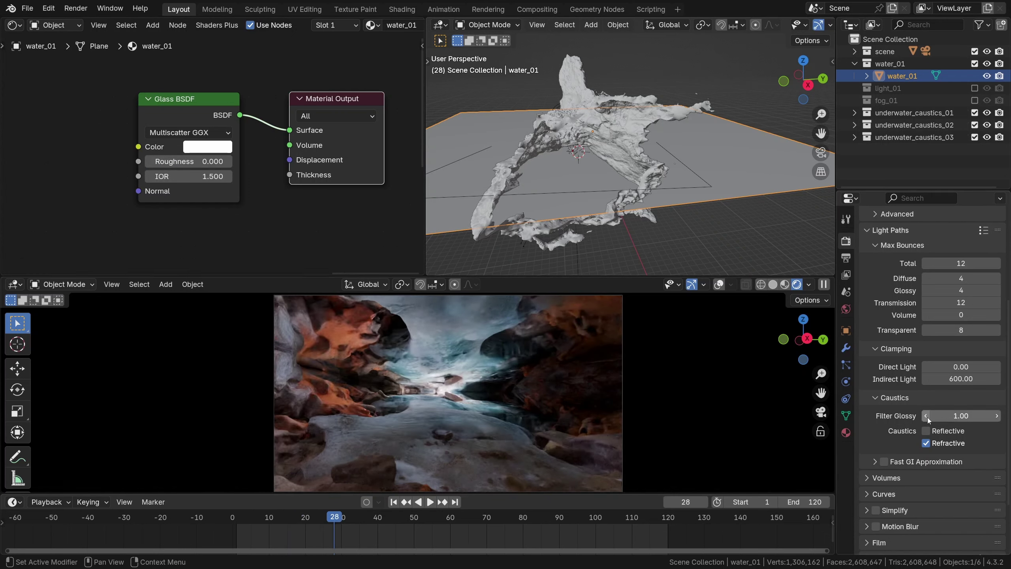
Try a Filter Glossy value of 0.28, reset it to its default, and disable refractive caustics.
mouse_move(928, 418)
left_mouse_down()
mouse_move(912, 418)
mouse_move(926, 418)
left_mouse_up()
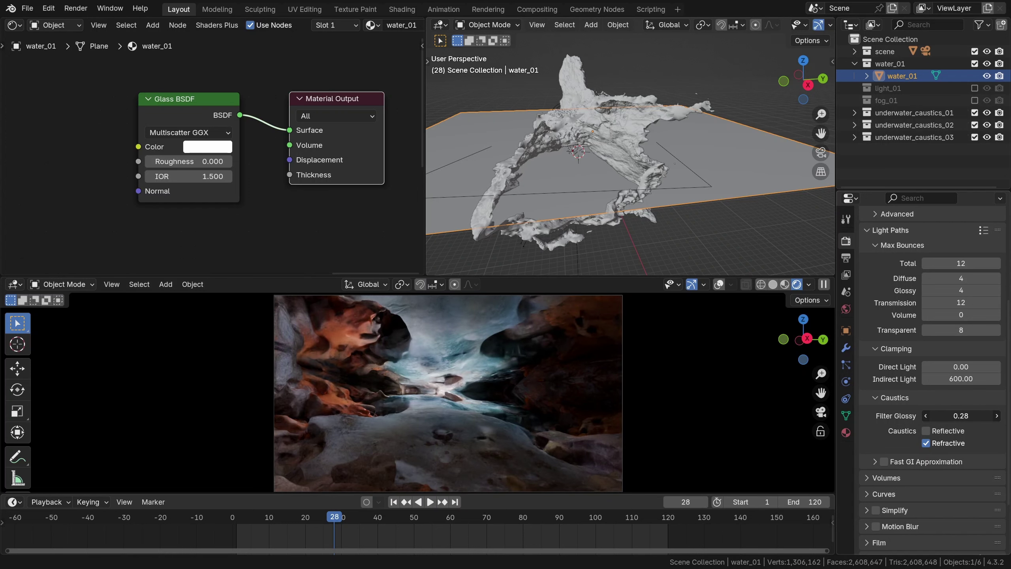
key("BackSpace")
left_click(942, 444)
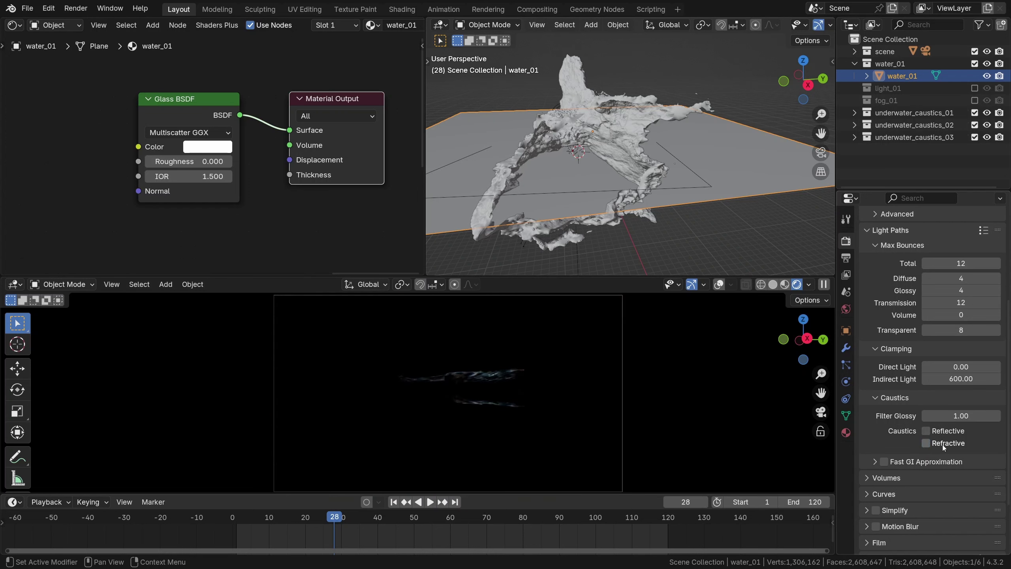
Move the Material Output node farther from the Glass BSDF to make room for more nodes.
scroll(256, 150, "down", 2)
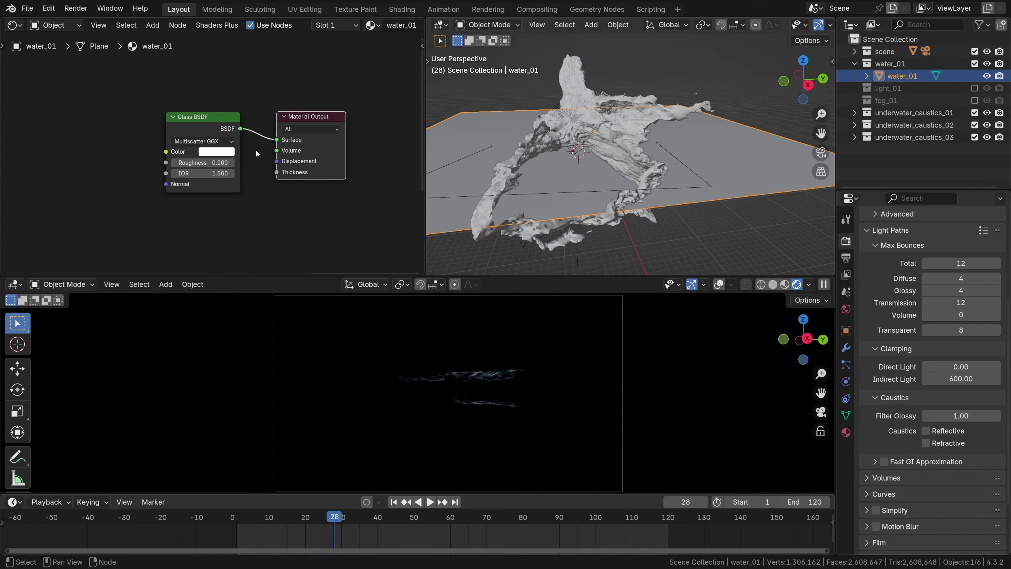
scroll(252, 133, "down", 1)
key("g")
middle_click_drag(252, 134, 204, 139)
left_click(334, 115)
scroll(163, 130, "up", 3)
Add a Transparent BSDF node below the Glass BSDF in the water material.
key("shift+a")
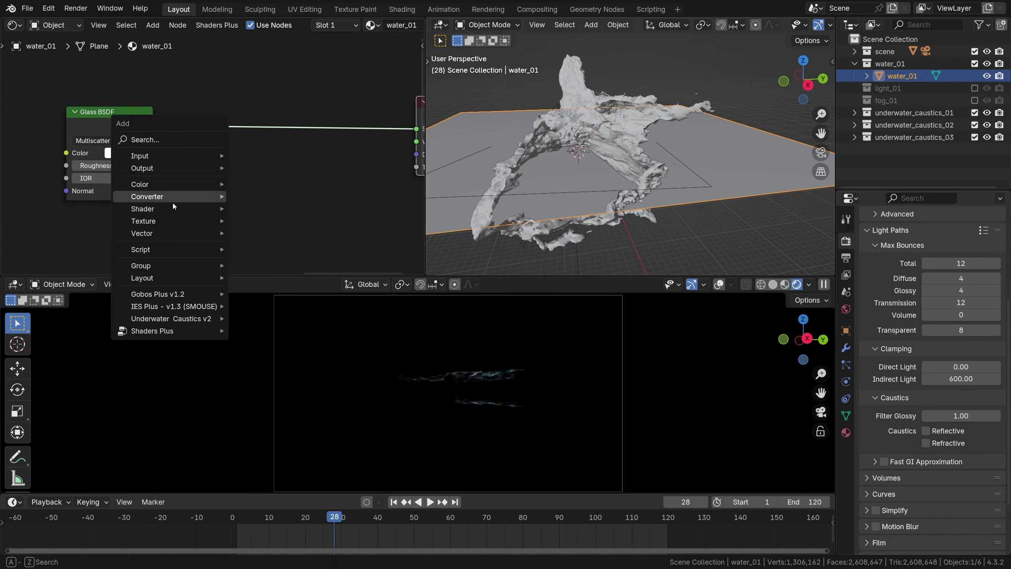
mouse_move(170, 208)
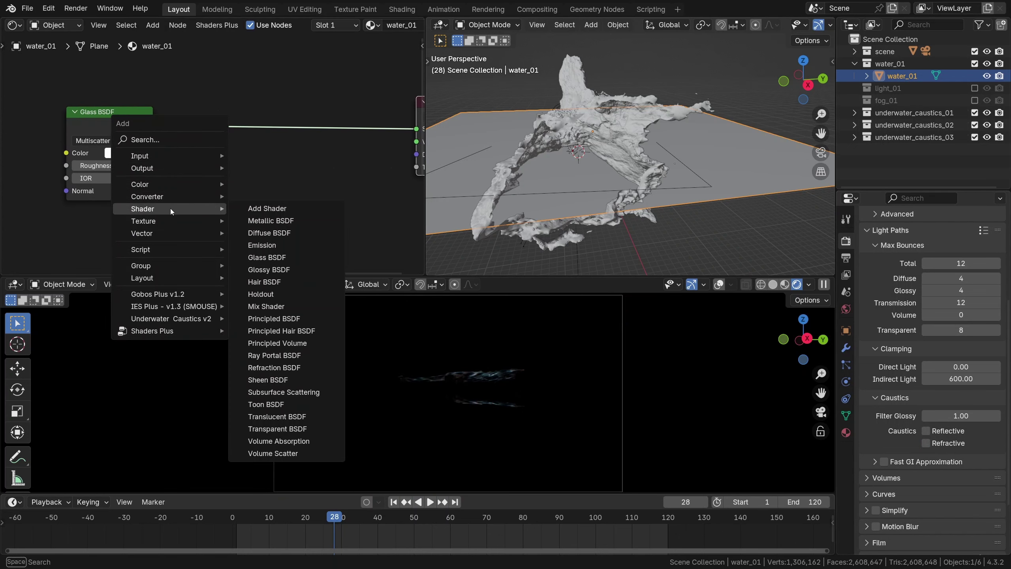
left_click(277, 429)
left_click(72, 215)
Insert a Mix Shader after the Glass BSDF, connect the Transparent BSDF to its second shader input and try lower mix factors.
key("shift+a")
mouse_move(274, 153)
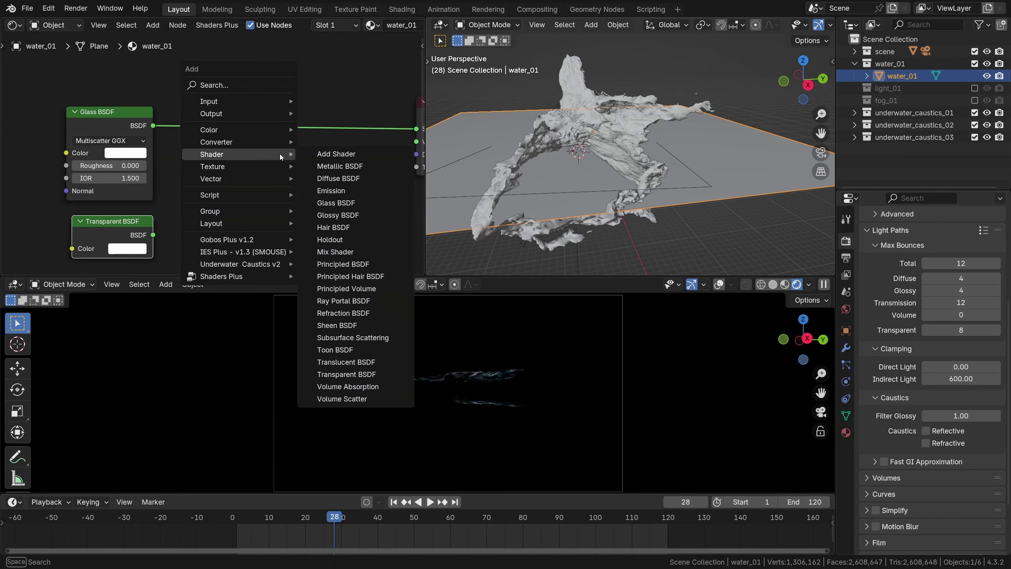
left_click(314, 239)
left_click(270, 108)
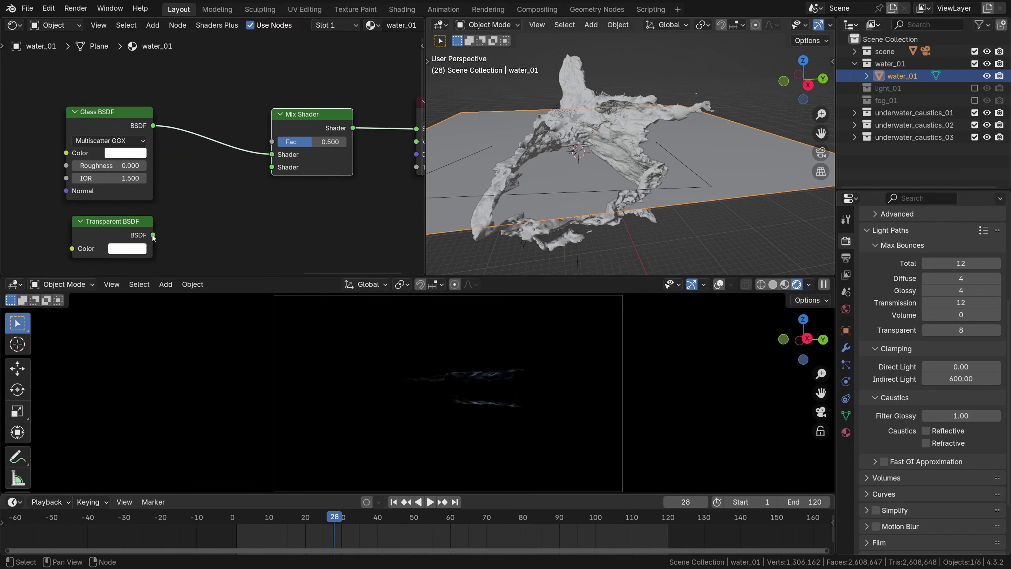
left_click_drag(270, 168, 271, 168)
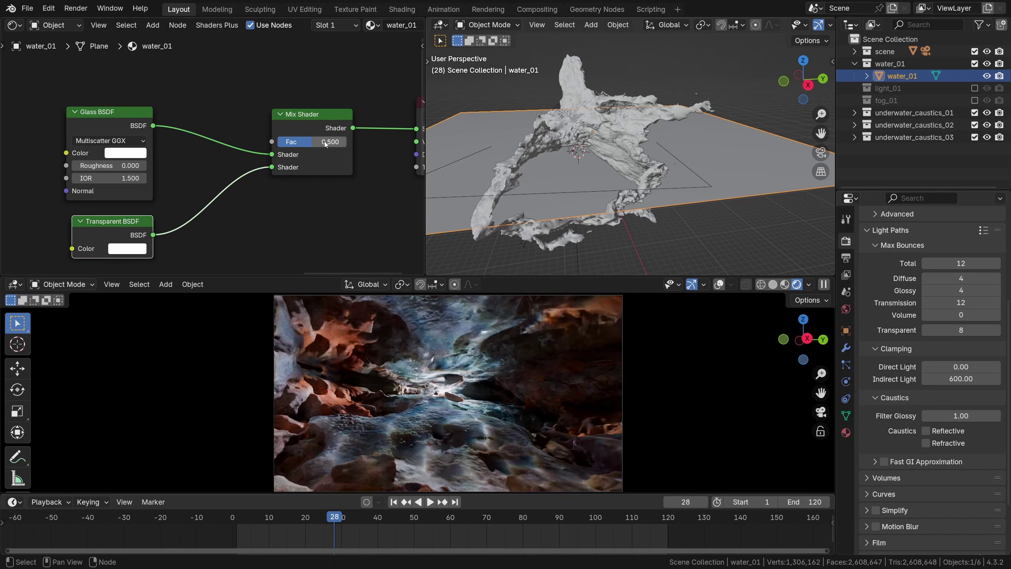
left_click_drag(324, 141, 346, 141)
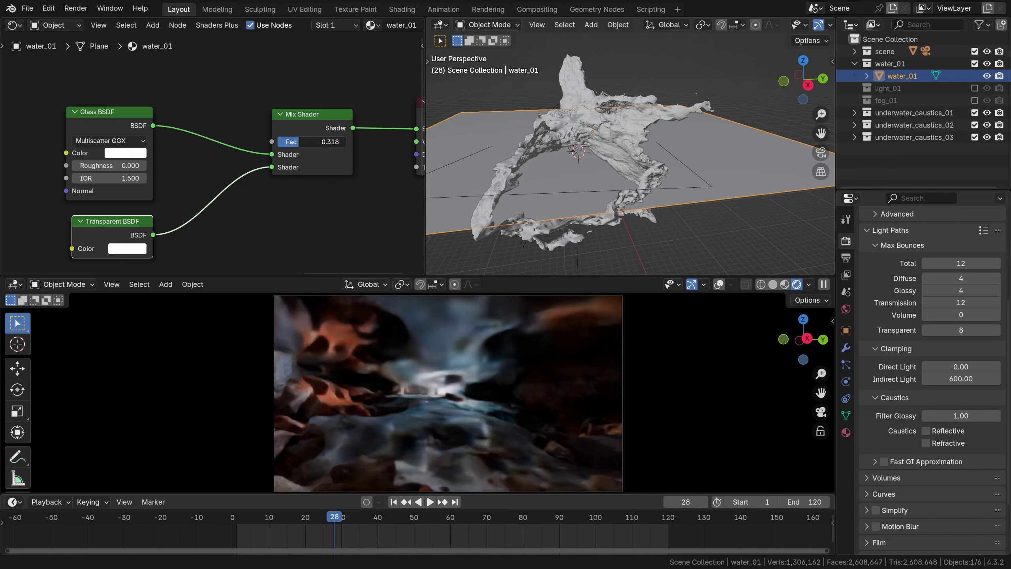
Add a Light Path node above the Glass BSDF and connect Is Shadow Ray to the Mix Shader's Fac.
scroll(257, 120, "up", 5)
scroll(255, 111, "left", 5)
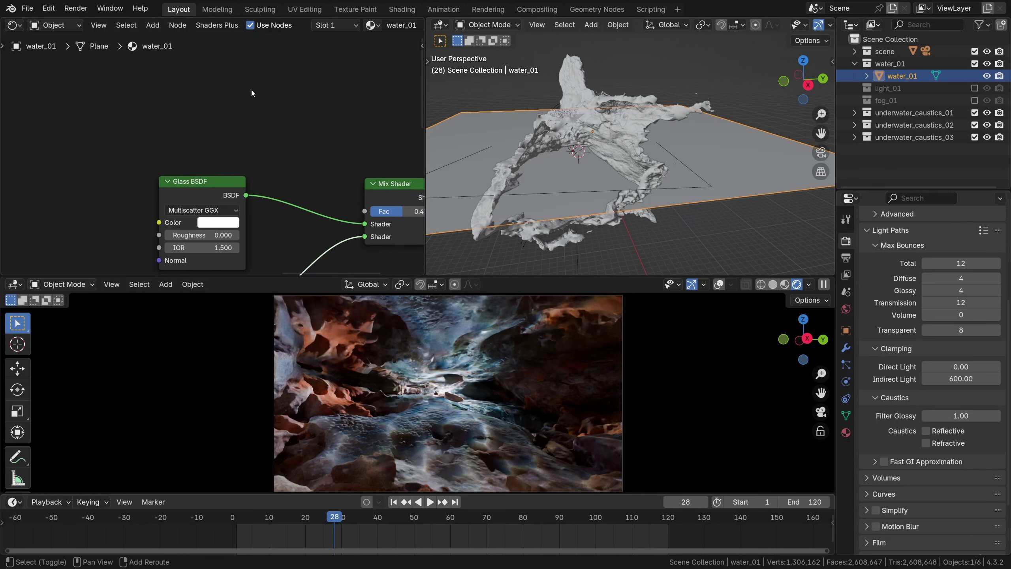
key("shift+a")
mouse_move(234, 50)
left_click(302, 193)
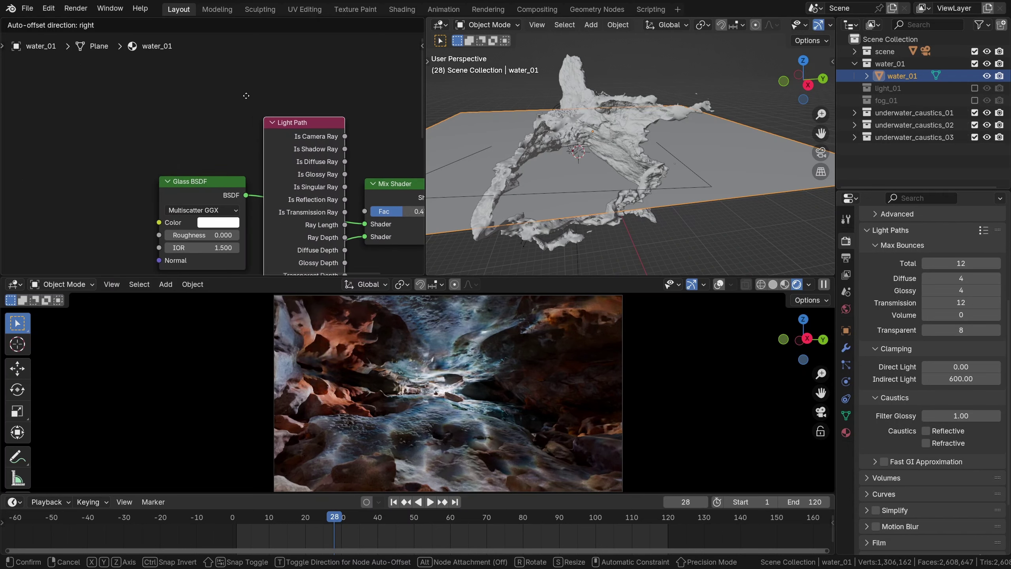
left_click(64, 65)
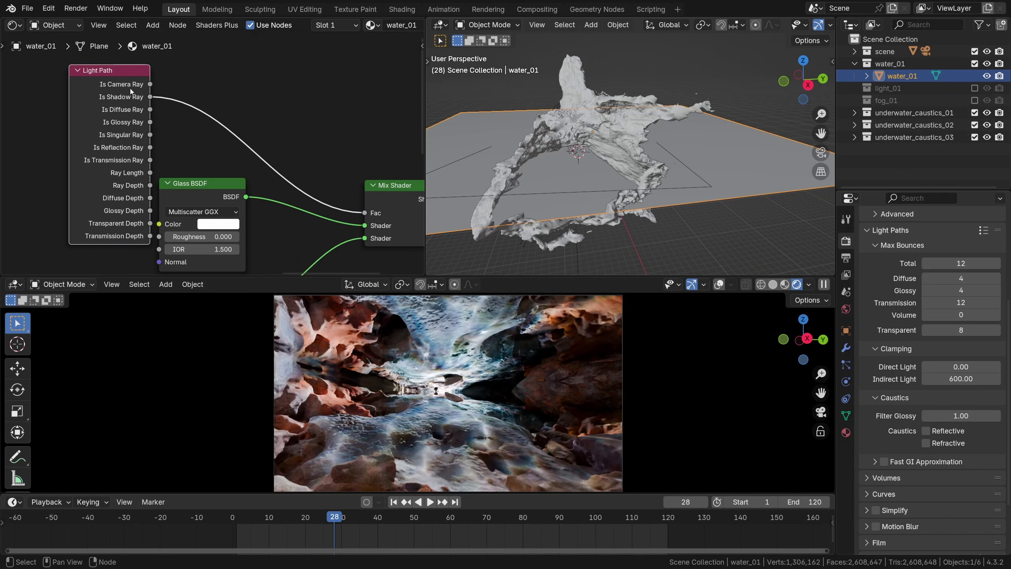
Hide the Light Path node's unused sockets and place it just above the Glass BSDF.
key("ctrl+h")
left_click_drag(129, 87, 237, 154)
middle_click_drag(260, 160, 192, 99)
Preview the caustics animation, try lowering the water plane about 2.8 m along Z, and restore its height for another playback.
key("space")
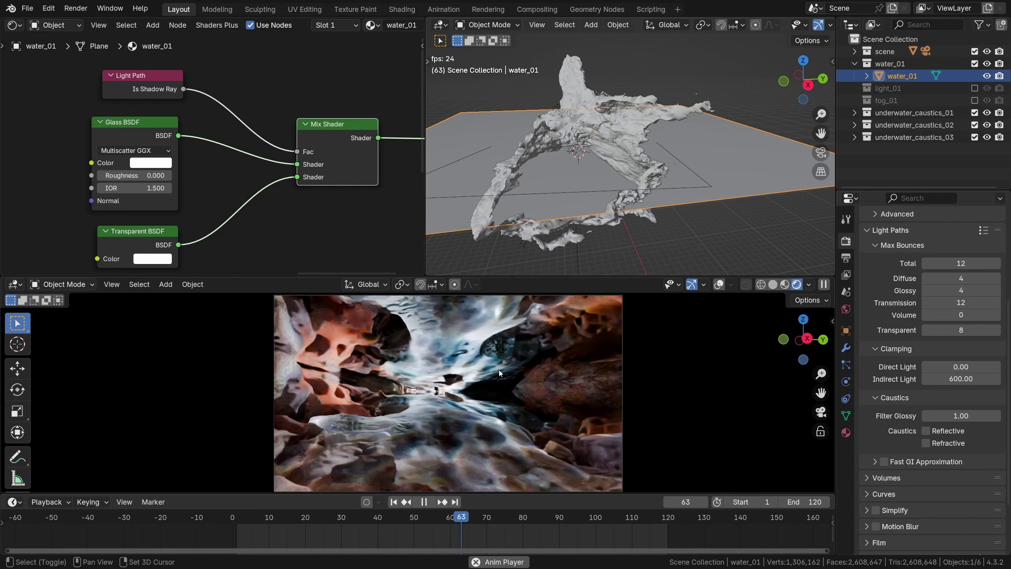
key("space")
key("g")
key("z")
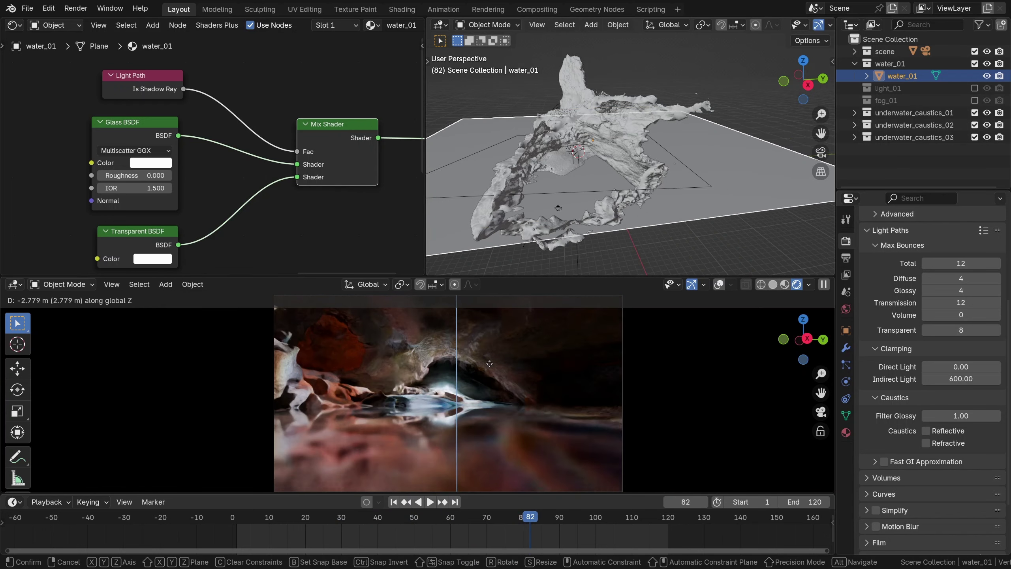
left_click(490, 364)
key("space")
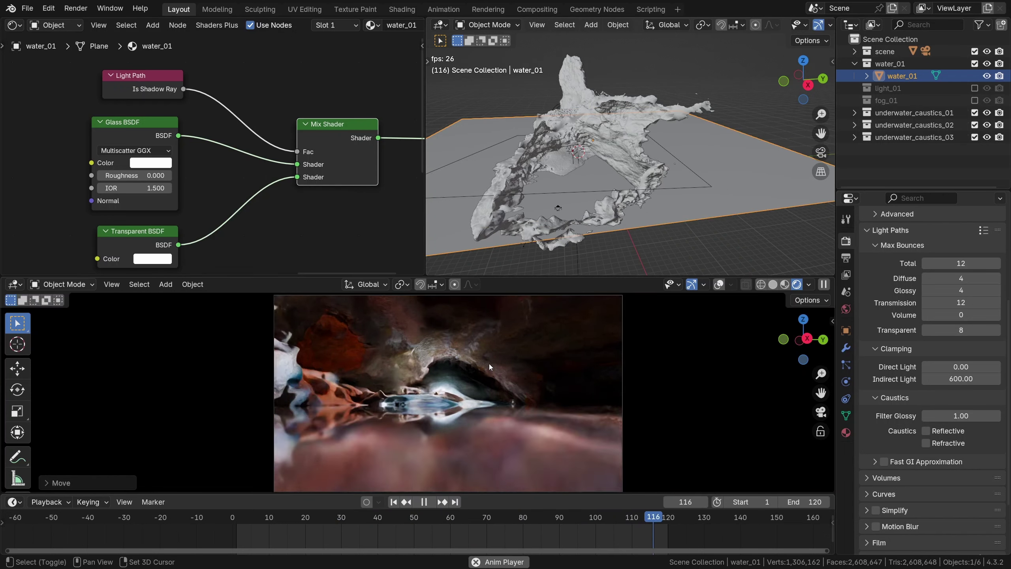
key("space")
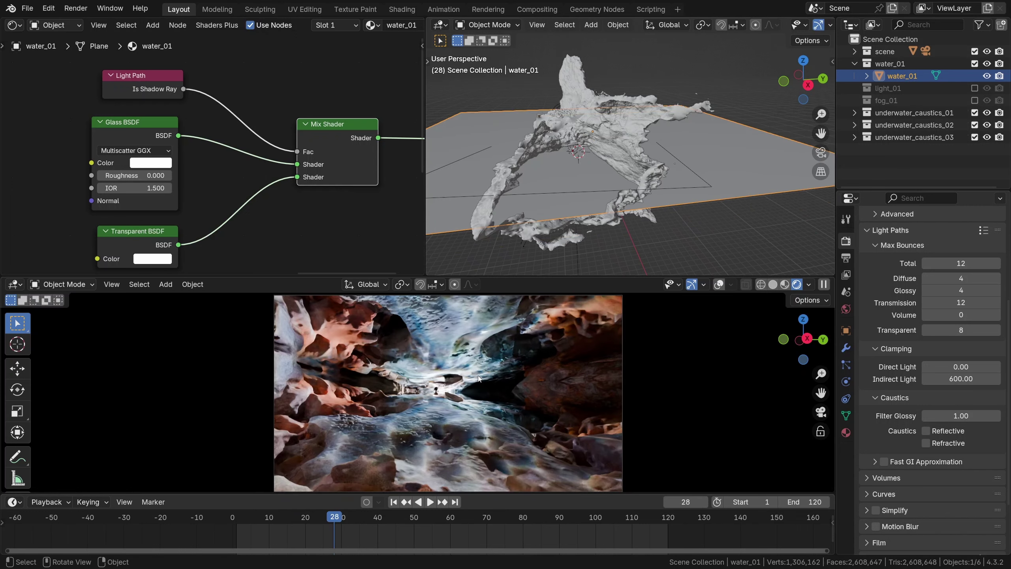
key("space")
key("space")
Delete the Light Path, Glass, Transparent and Mix Shader nodes and add a Principled BSDF connected to the Material Output's Surface.
scroll(318, 181, "down", 1)
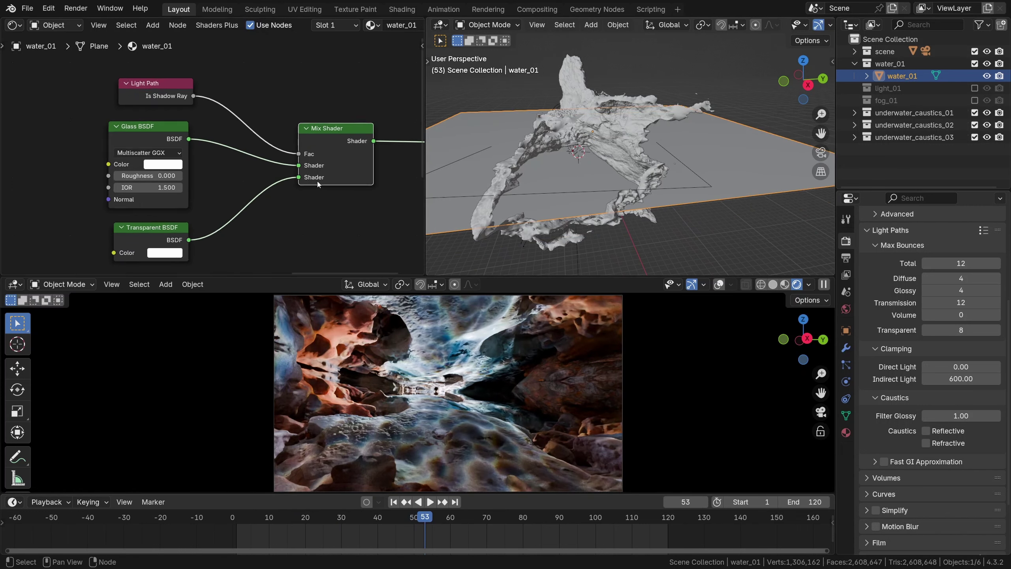
left_click_drag(135, 57, 362, 239)
key("x")
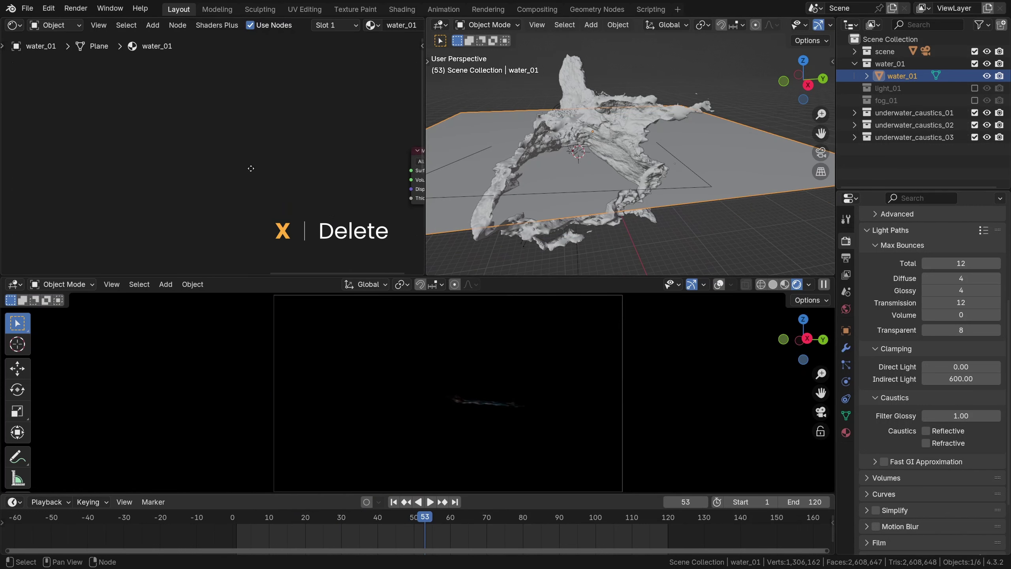
middle_click_drag(251, 169, 180, 162)
key("shift+a")
mouse_move(157, 216)
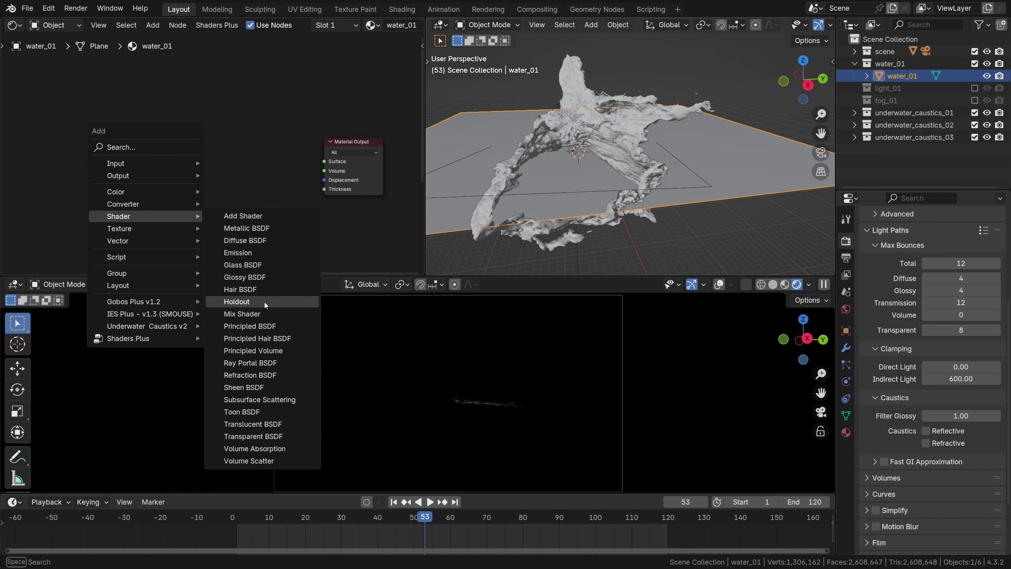
left_click(251, 326)
left_click(209, 137)
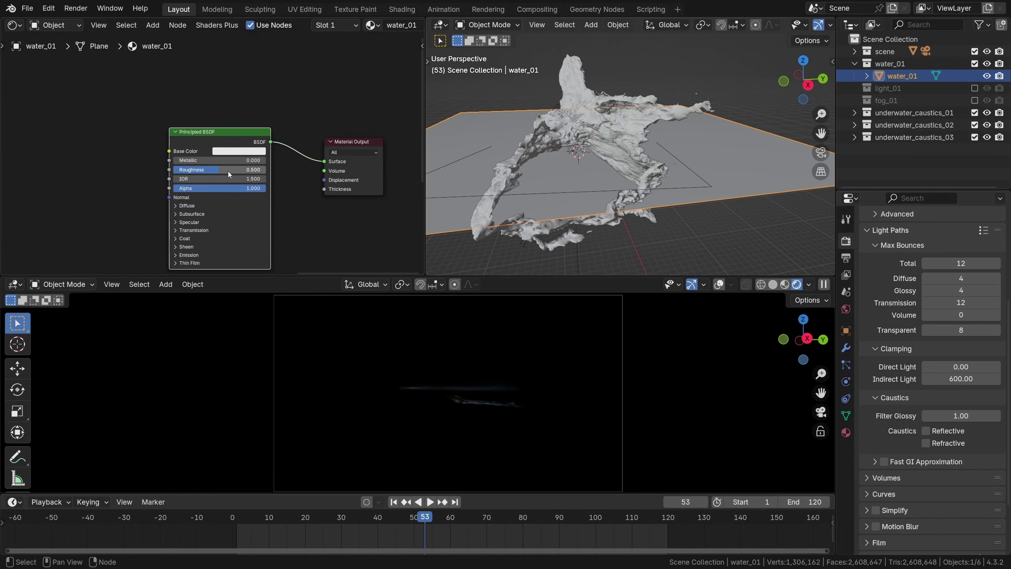
Set the Principled BSDF's Roughness to 0, Transmission Weight to 1 and Alpha to 0.864.
scroll(229, 173, "up", 1)
left_click_drag(229, 171, 181, 171)
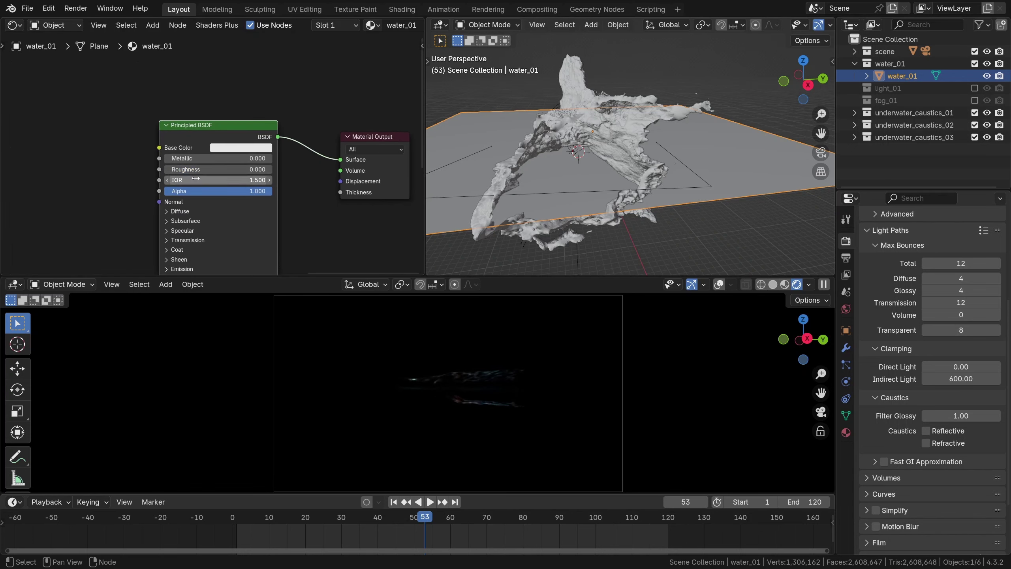
scroll(229, 169, "up", 3)
left_click(189, 223)
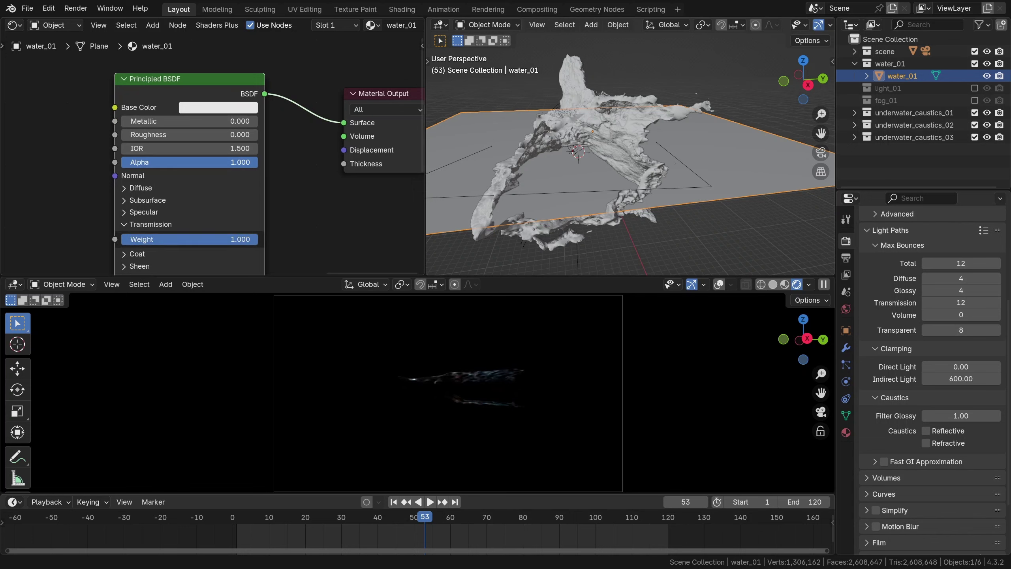
mouse_move(239, 162)
left_mouse_down()
mouse_move(198, 162)
mouse_move(239, 162)
left_mouse_up()
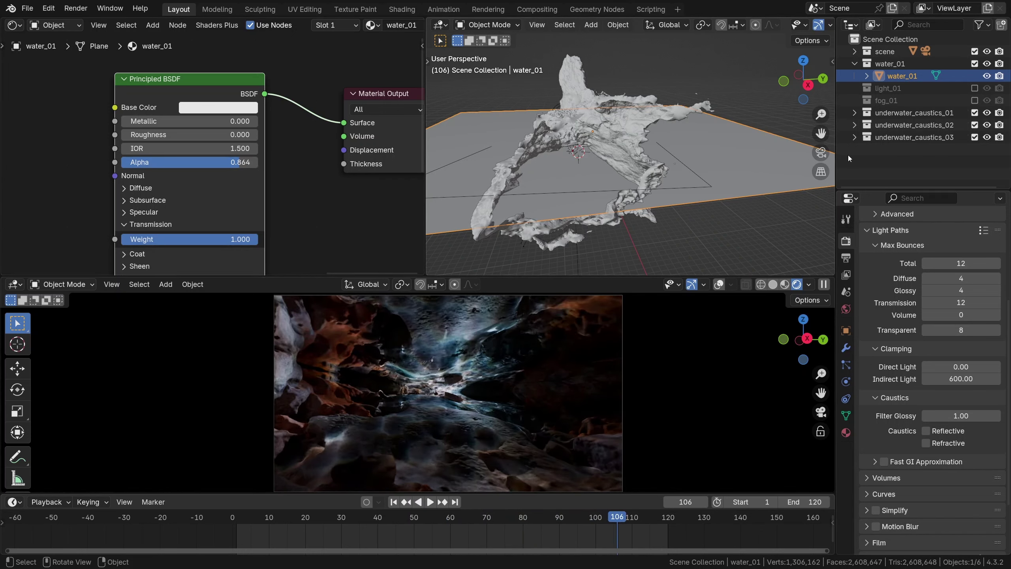
Preview the water animation with the fog_01 collection temporarily enabled and the Principled BSDF's Alpha lowered to 0.463.
left_click(975, 100)
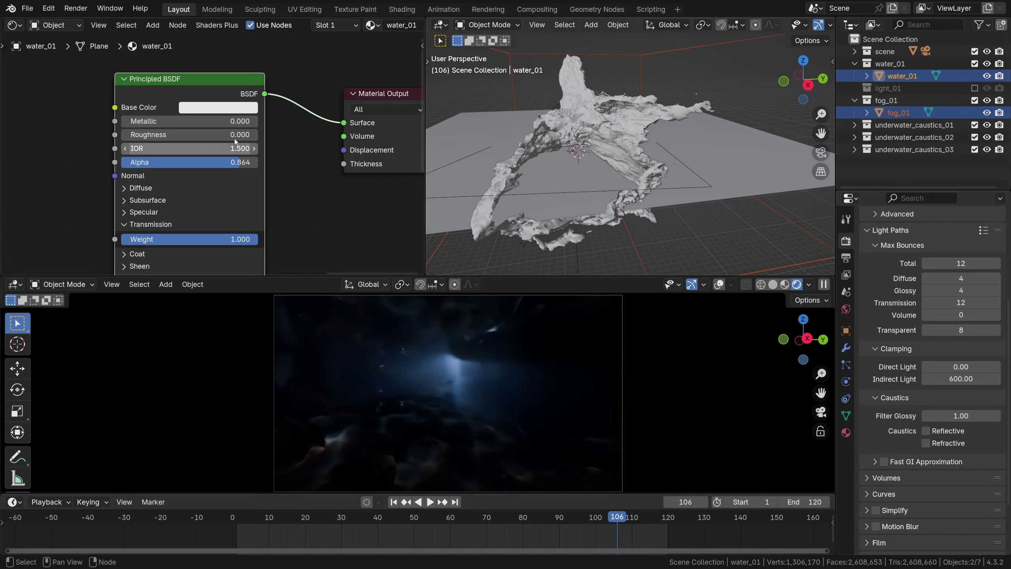
left_click_drag(190, 162, 184, 162)
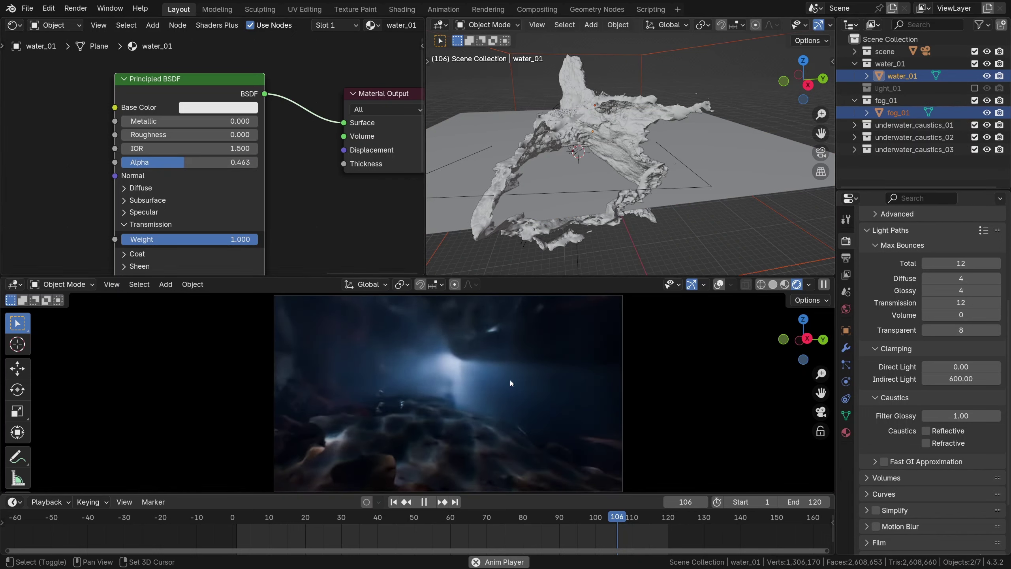
key("space")
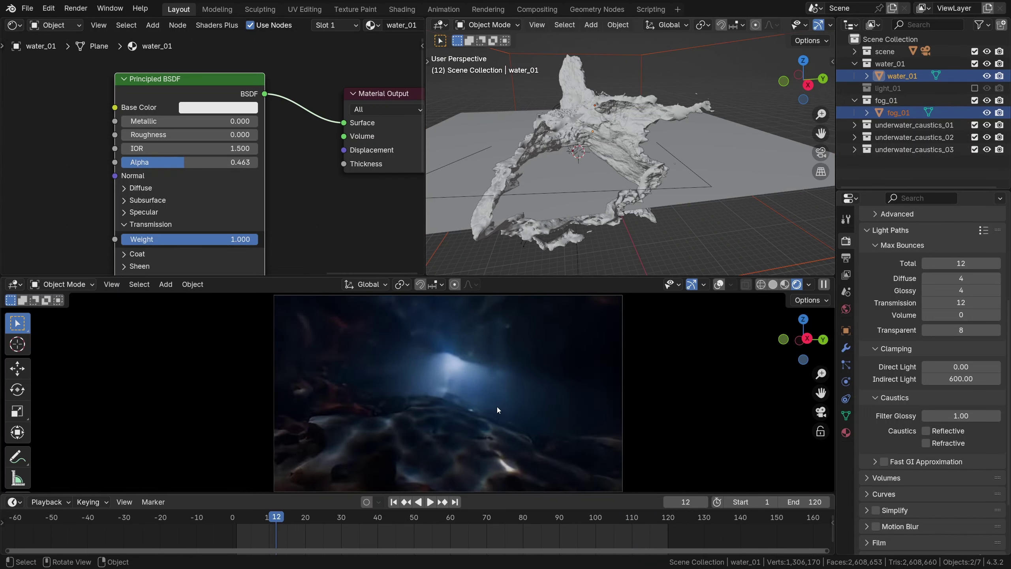
left_click(975, 101)
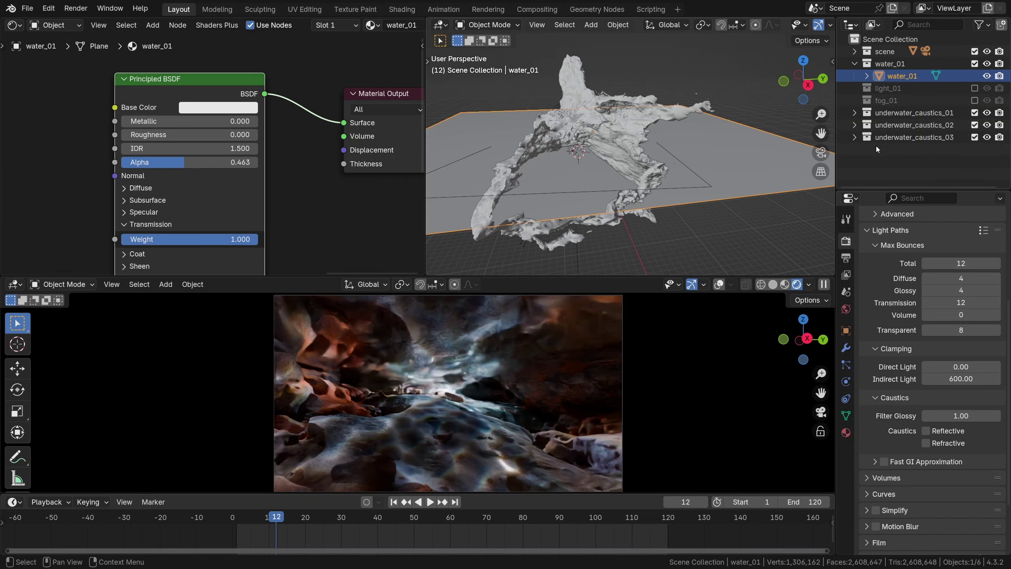
Replace the Principled BSDF with the Principled Plus Shader and connect its BSDF output to the Material Output's Surface.
key("x")
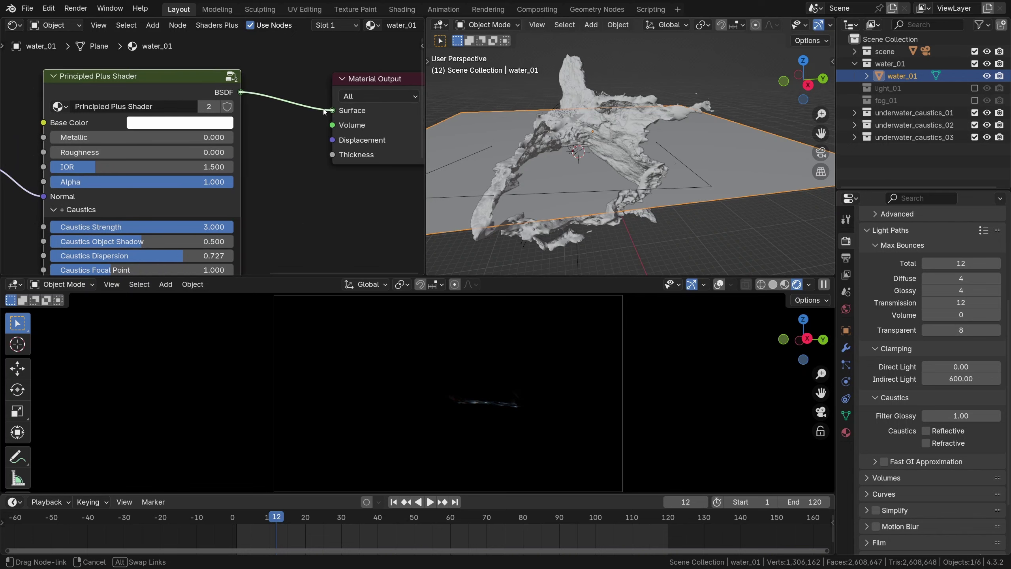
left_click_drag(325, 112, 325, 112)
middle_click_drag(112, 132, 304, 116)
middle_click_drag(50, 147, 348, 186)
middle_click_drag(157, 96, 209, 158)
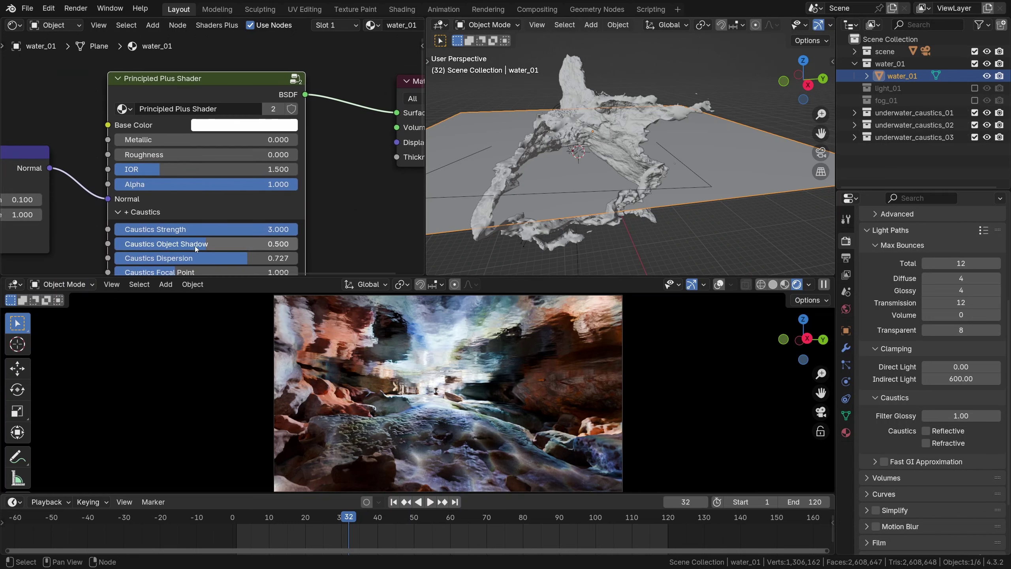
Try a lower Caustics Strength on the Principled Plus Shader, return it to 3, and preview the animated caustics at several frames.
mouse_move(286, 232)
left_mouse_down()
mouse_move(114, 232)
mouse_move(298, 232)
left_mouse_up()
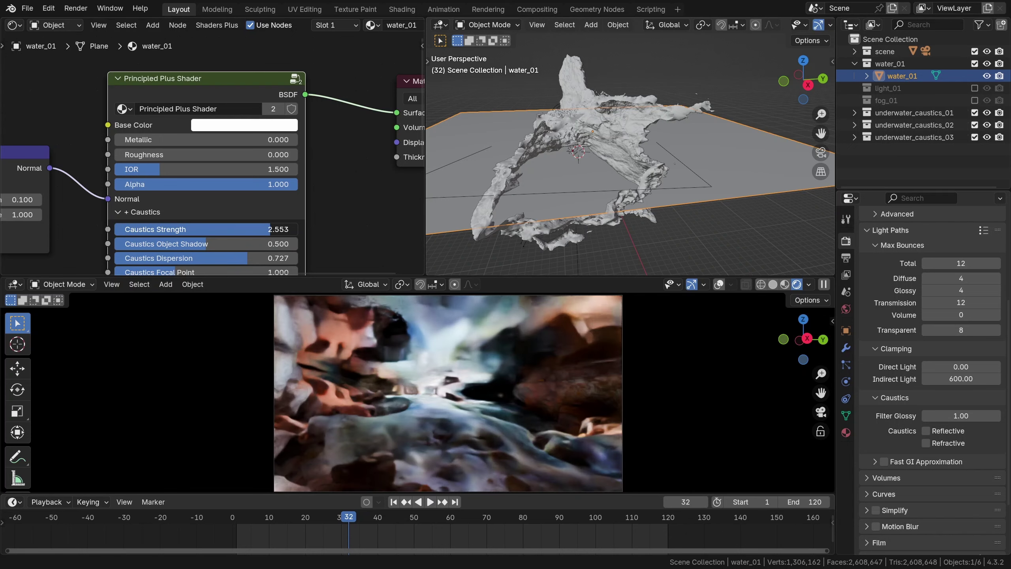
key("space")
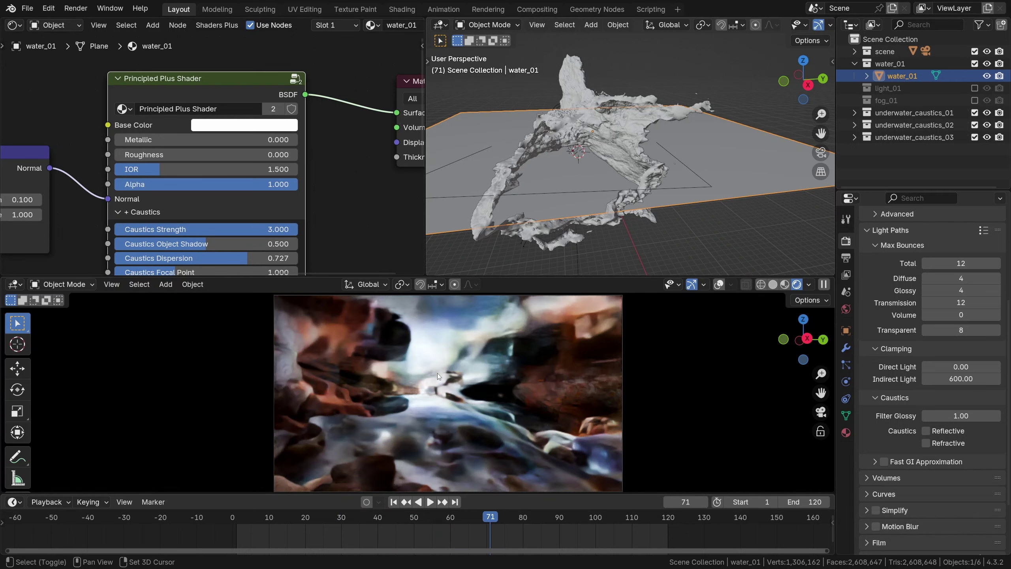
key("space")
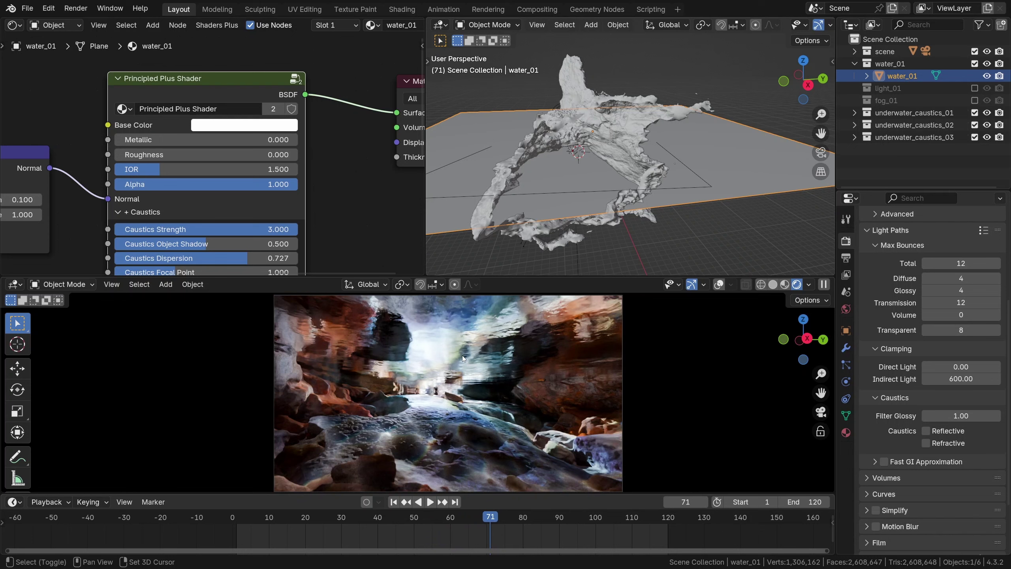
key("space")
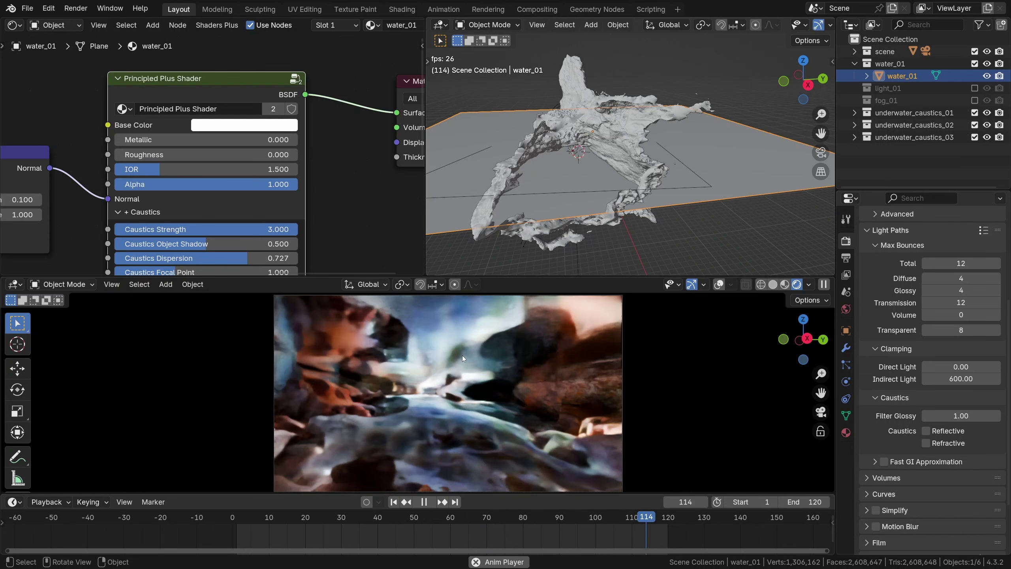
key("space")
left_click(561, 533)
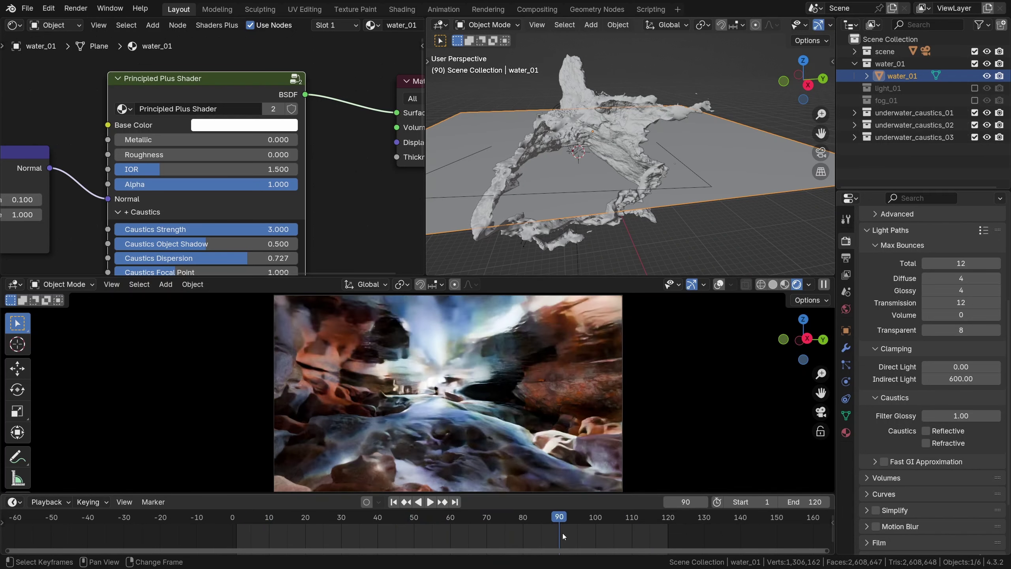
key("space")
mouse_move(562, 533)
left_mouse_down()
mouse_move(616, 533)
mouse_move(335, 534)
left_mouse_up()
key("space")
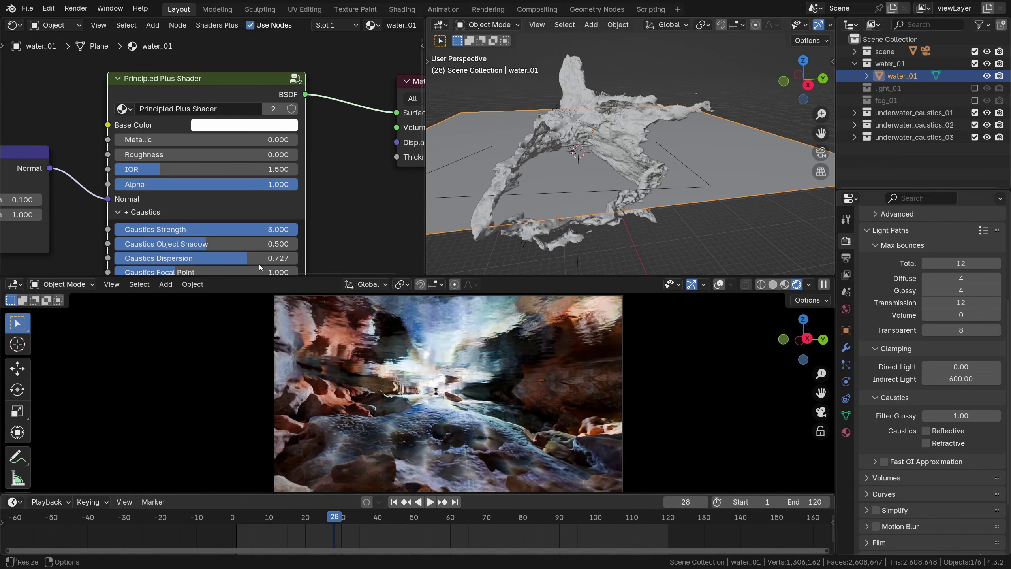
Try other Caustics Focal Point, Caustics IOR and Complex / Simple Caustics values, restoring them to 1, 0.75 and 1.
middle_click_drag(232, 246, 268, 177)
left_click_drag(235, 203, 268, 204)
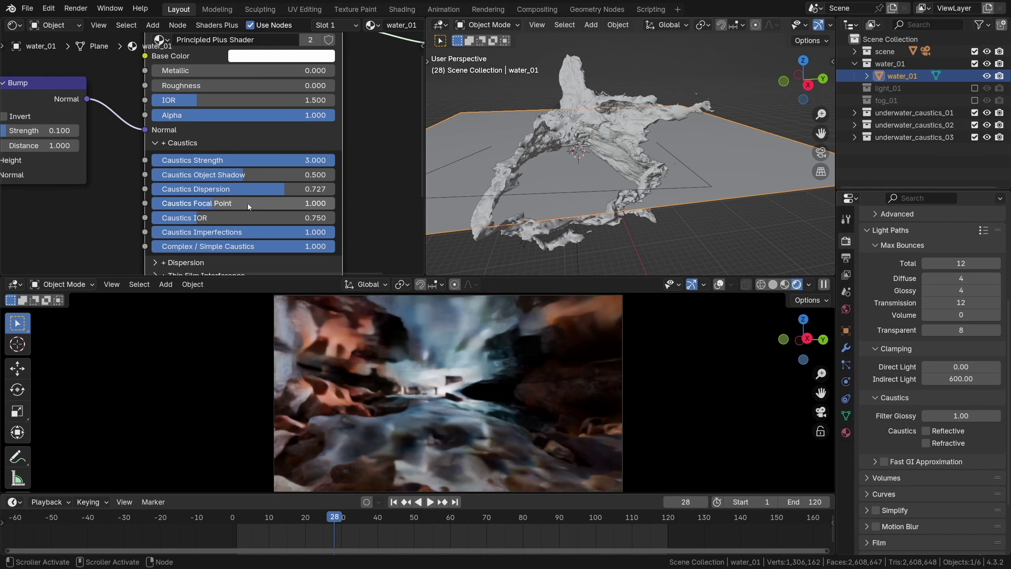
mouse_move(185, 218)
left_mouse_down()
mouse_move(255, 218)
mouse_move(203, 219)
left_mouse_up()
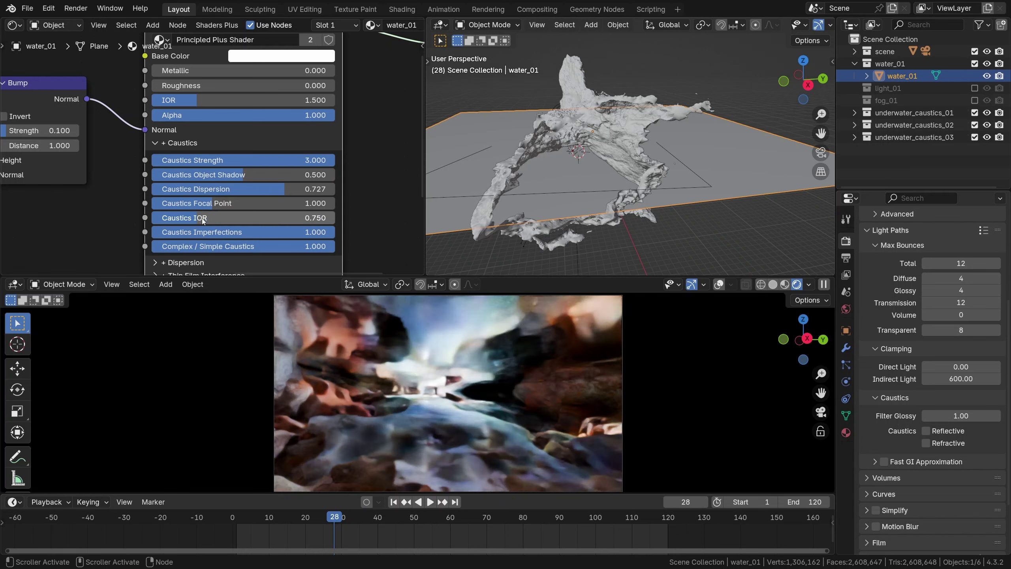
mouse_move(305, 248)
left_mouse_down()
mouse_move(167, 247)
mouse_move(308, 247)
left_mouse_up()
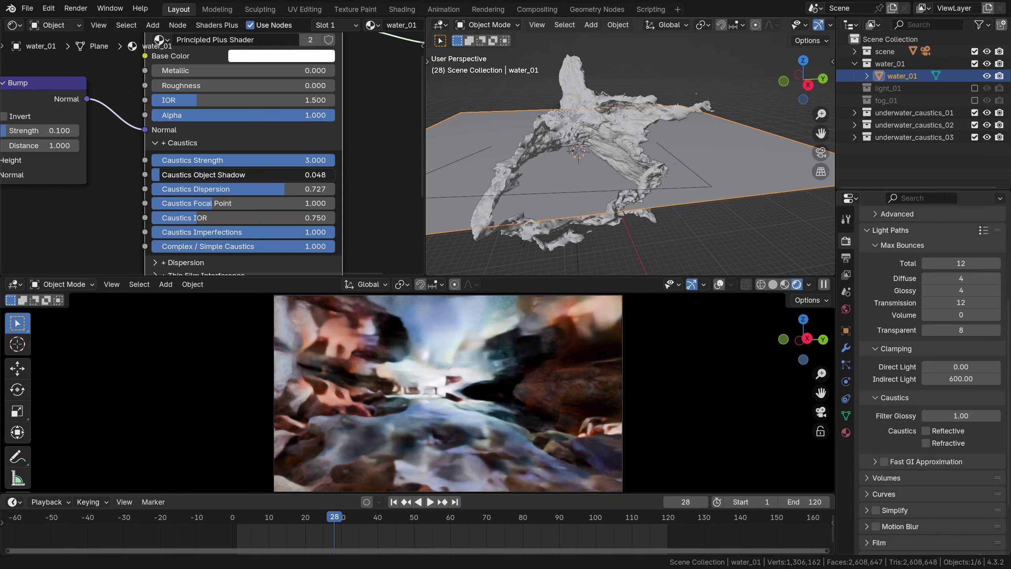
Try Caustics Object Shadow at 1 on the Principled Plus Shader, preview the animation, and undo the change.
left_click_drag(245, 174, 335, 174)
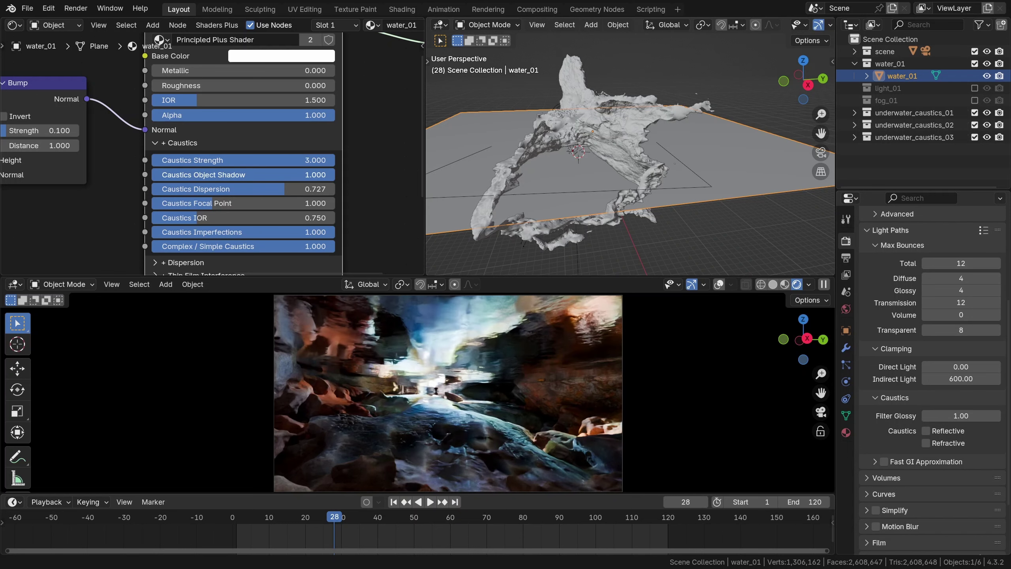
key("shift+space")
key("shift+space")
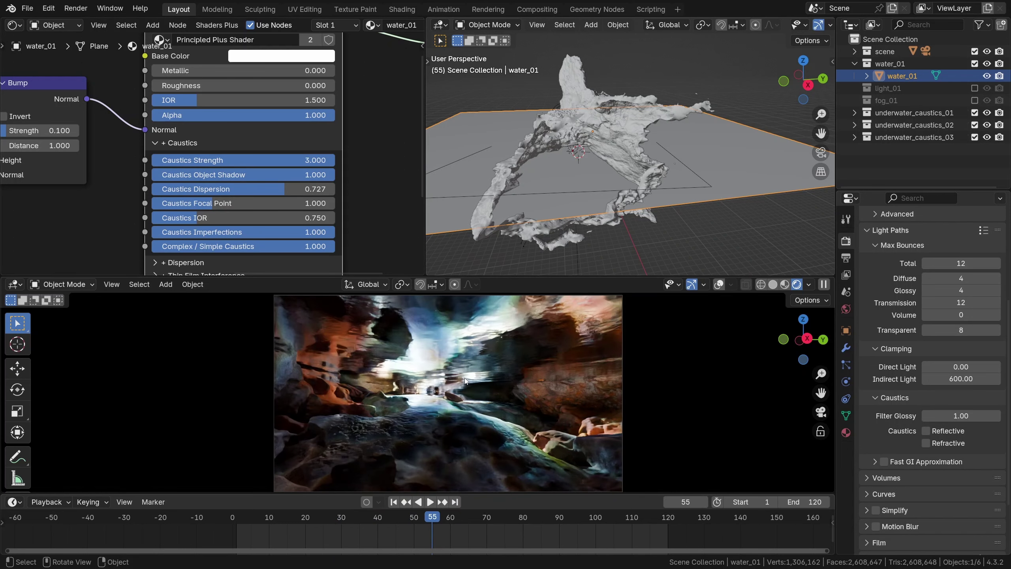
key("ctrl+z")
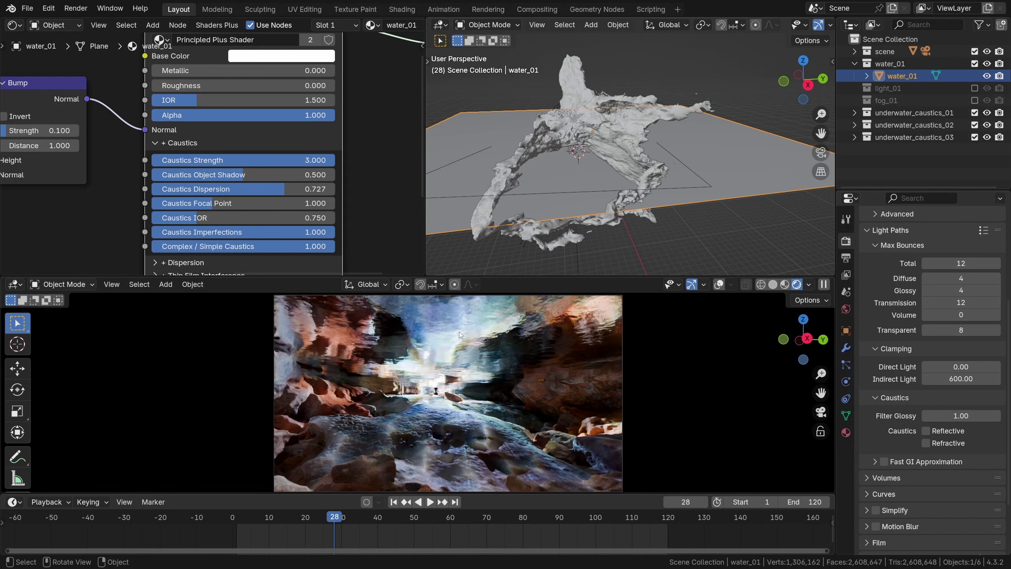
Enable the fog_01 collection to show the caustics water material with fog.
left_click(975, 100)
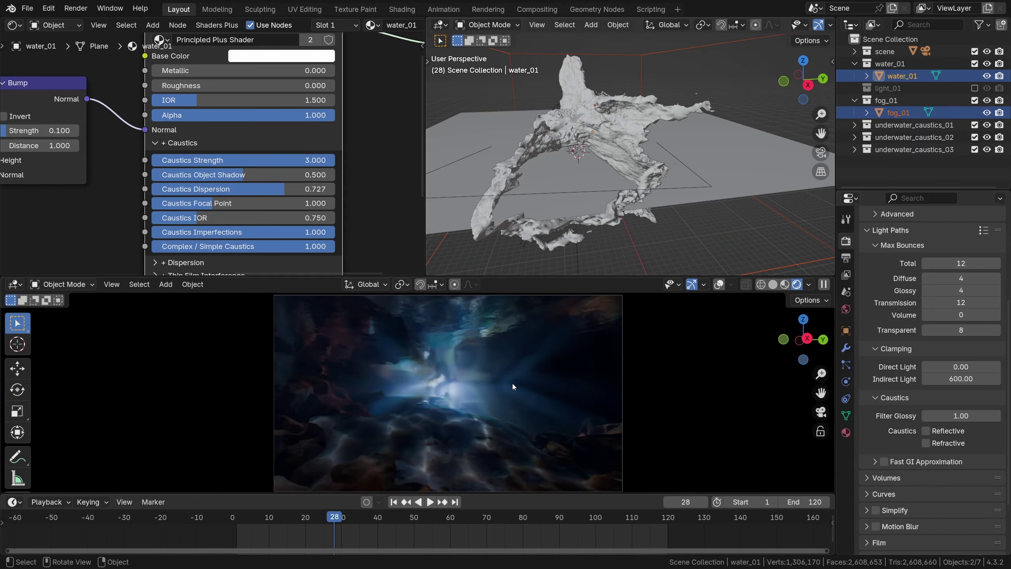
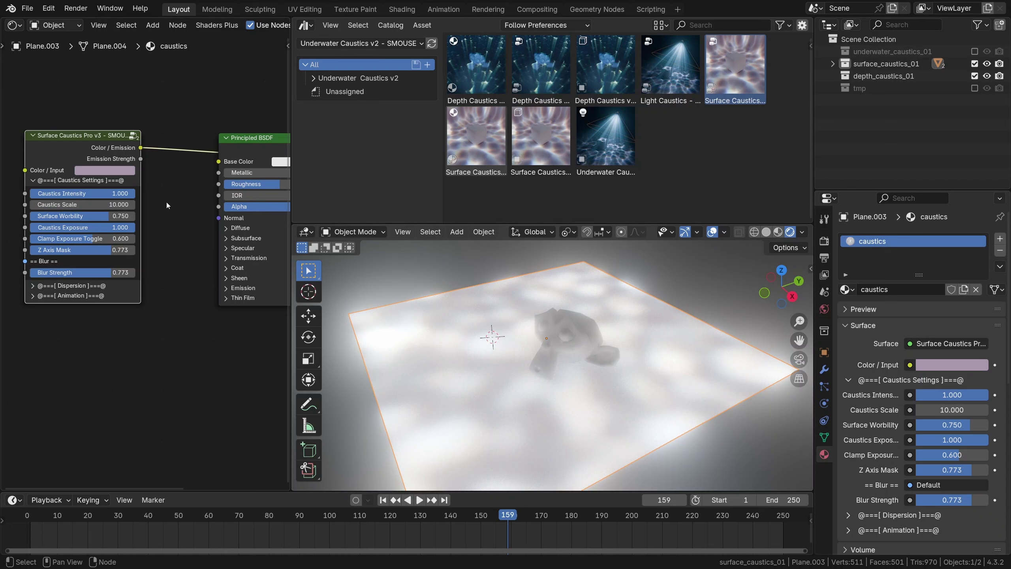
Darken the Surface Caustics Pro v3 node's Color / Input to a Value of 0.004 and lower its Caustics Intensity to 0.043.
middle_click_drag(166, 202, 107, 211)
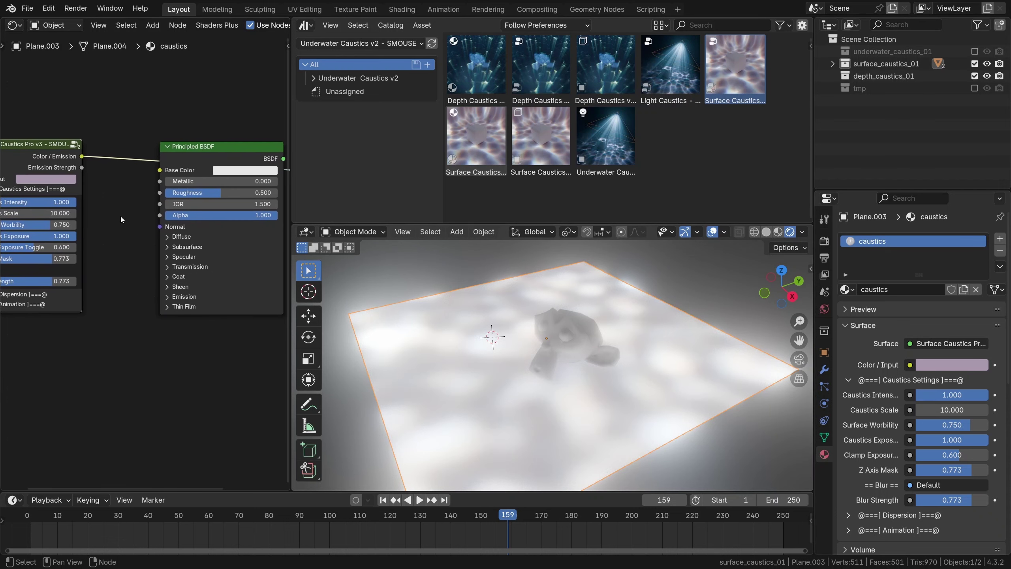
middle_click_drag(122, 219, 171, 211)
scroll(143, 214, "down", 1)
left_click(103, 173)
mouse_move(161, 88)
left_mouse_down()
mouse_move(161, 40)
mouse_move(161, 91)
left_mouse_up()
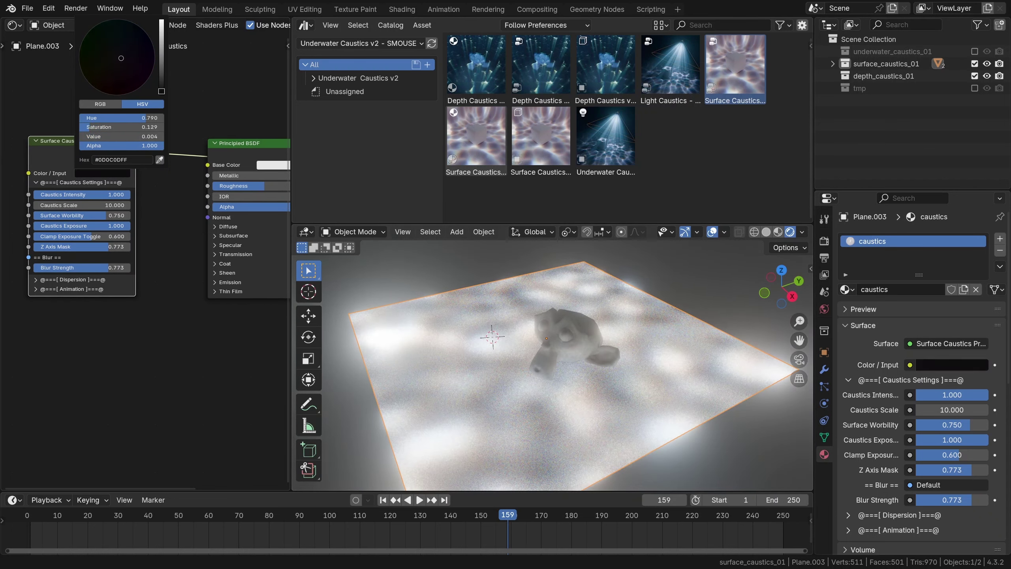
left_click_drag(103, 194, 40, 194)
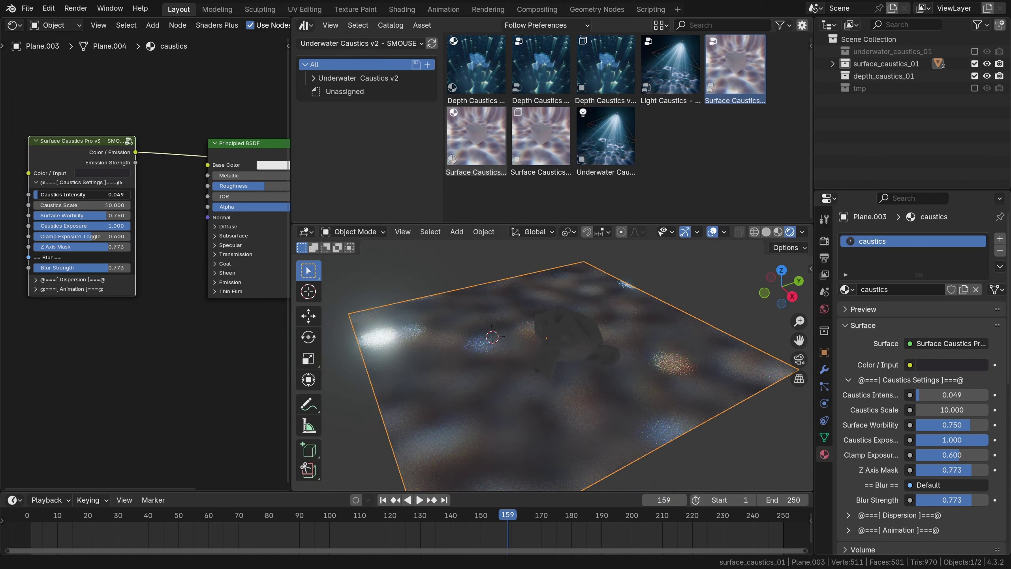
left_click_drag(40, 194, 39, 197)
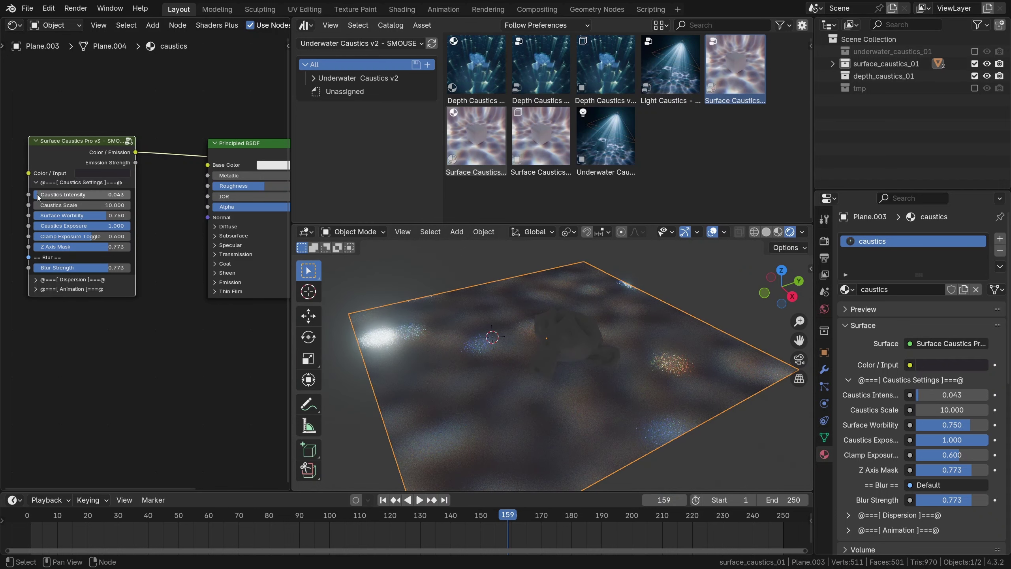
Set the Surface Caustics Pro v3 node's Blur Strength to 0 and preview the sharper caustics in the animation.
left_click_drag(111, 268, 40, 269)
key("space")
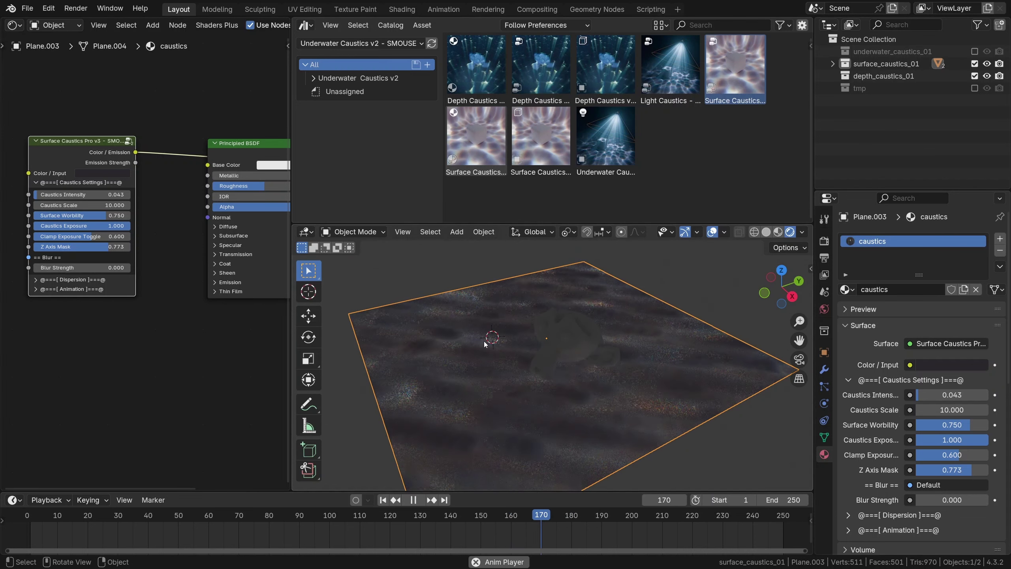
key("space")
middle_click_drag(485, 345, 536, 369)
key("space")
key("space")
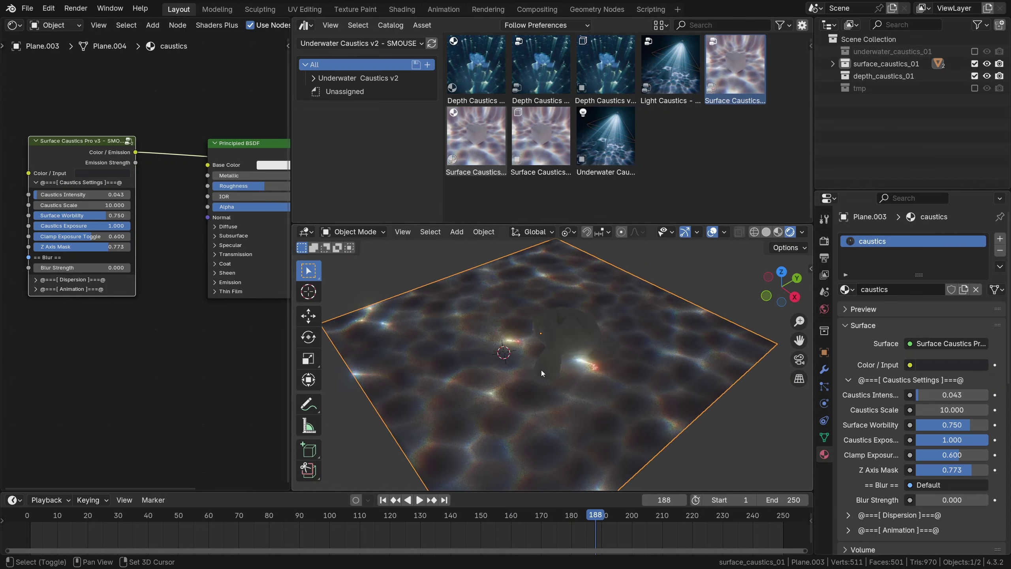
Darken the Surface Caustics Pro v3 node's Color / Input to nearly black and preview the animation.
left_click(117, 174)
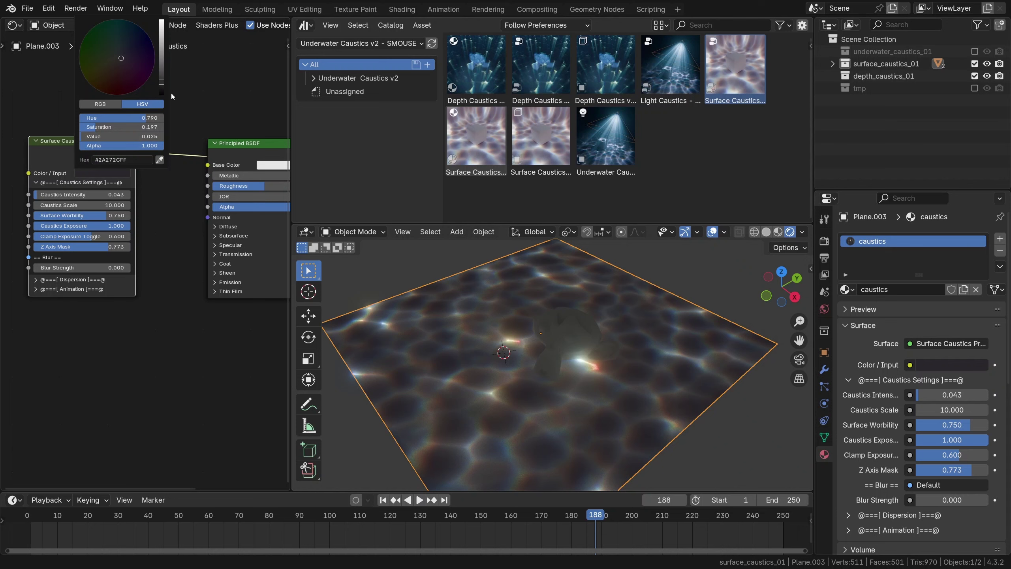
mouse_move(161, 82)
left_mouse_down()
mouse_move(162, 36)
mouse_move(161, 95)
left_mouse_up()
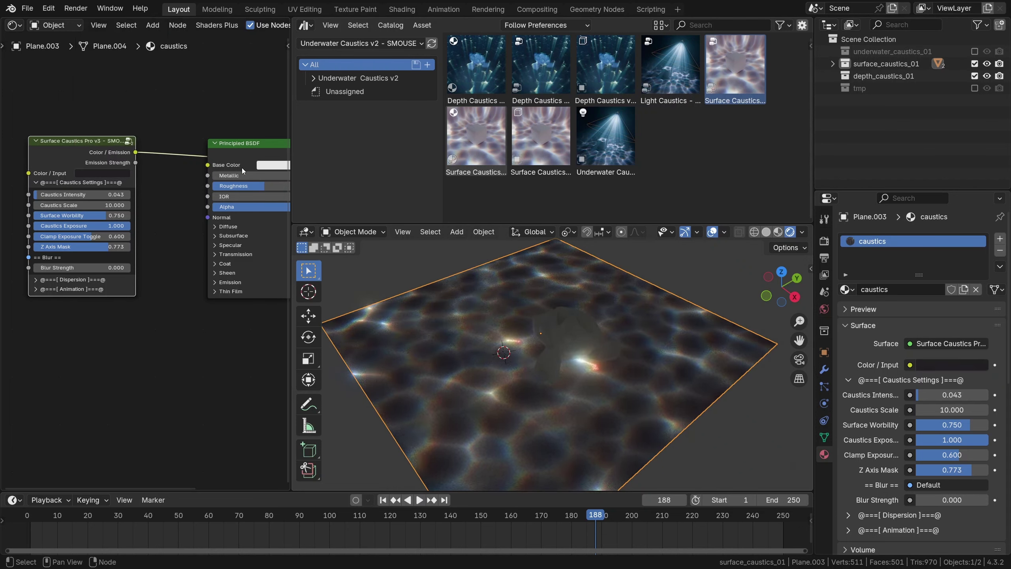
key("space")
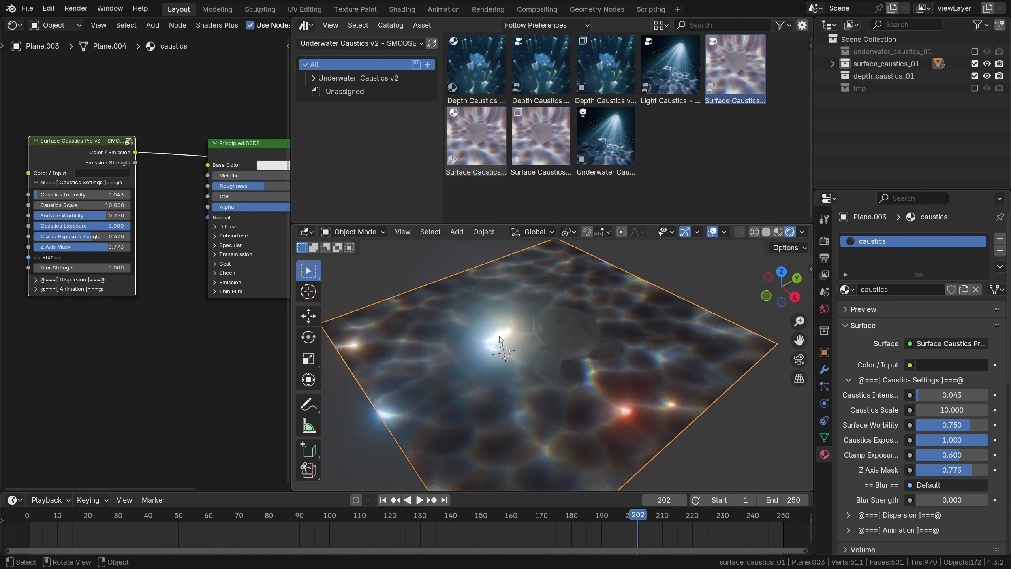
Connect the Principled BSDF to the Material Output's Surface input and darken its Base Color to a medium gray.
middle_click_drag(279, 165, 167, 175)
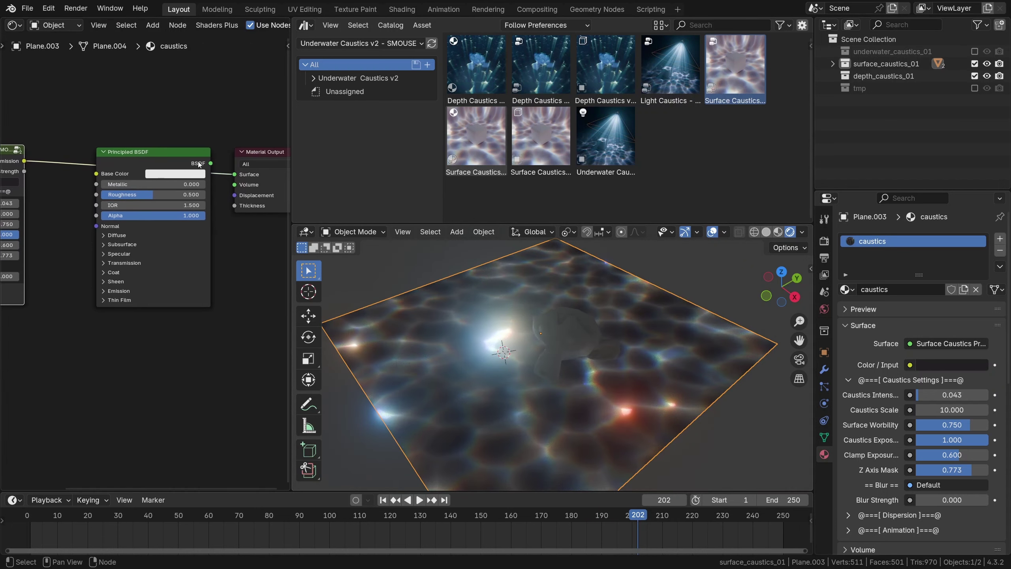
left_click(199, 164, "ctrl+shift")
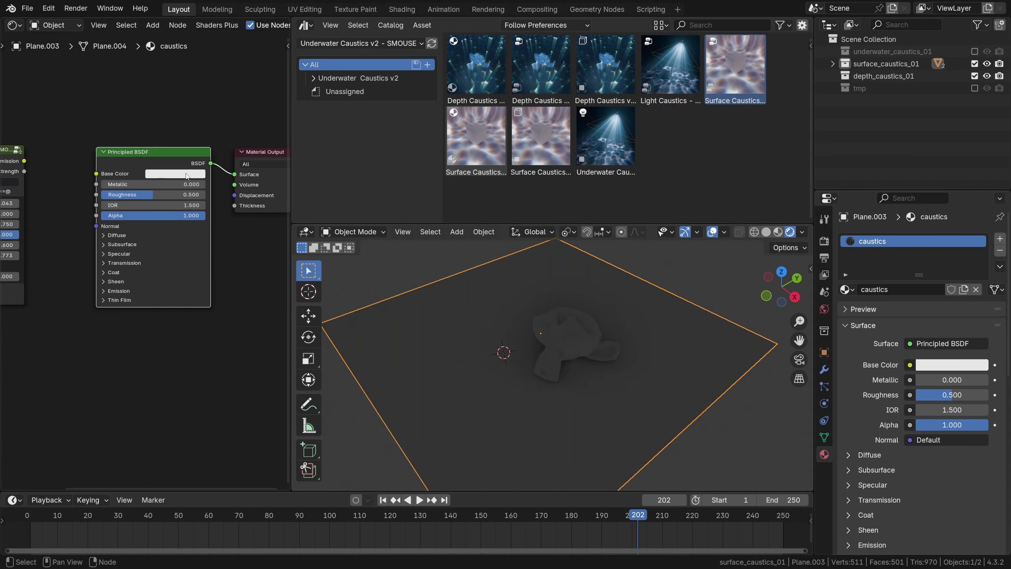
left_click(187, 174)
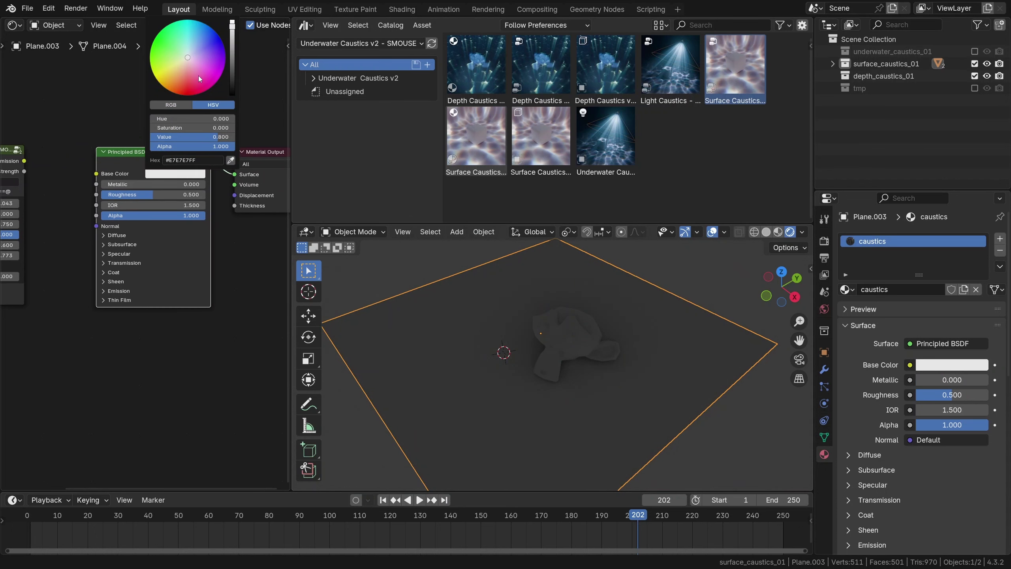
scroll(199, 79, "down", 5)
scroll(103, 307, "up", 4)
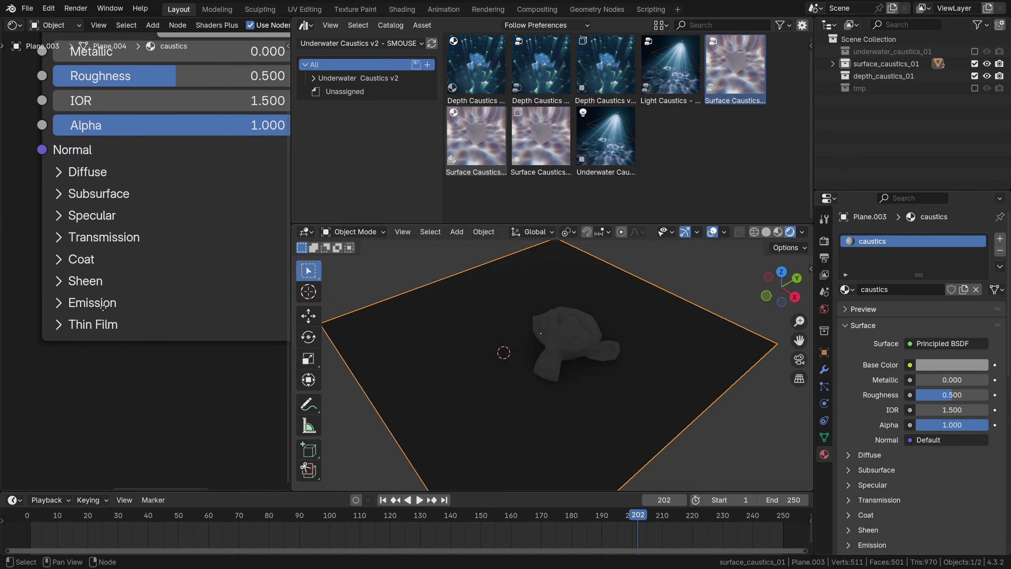
Expand the Principled BSDF's Emission settings and link the caustics node's Color / Emission output to the emission Color.
middle_click_drag(103, 307, 91, 356)
left_click(90, 395)
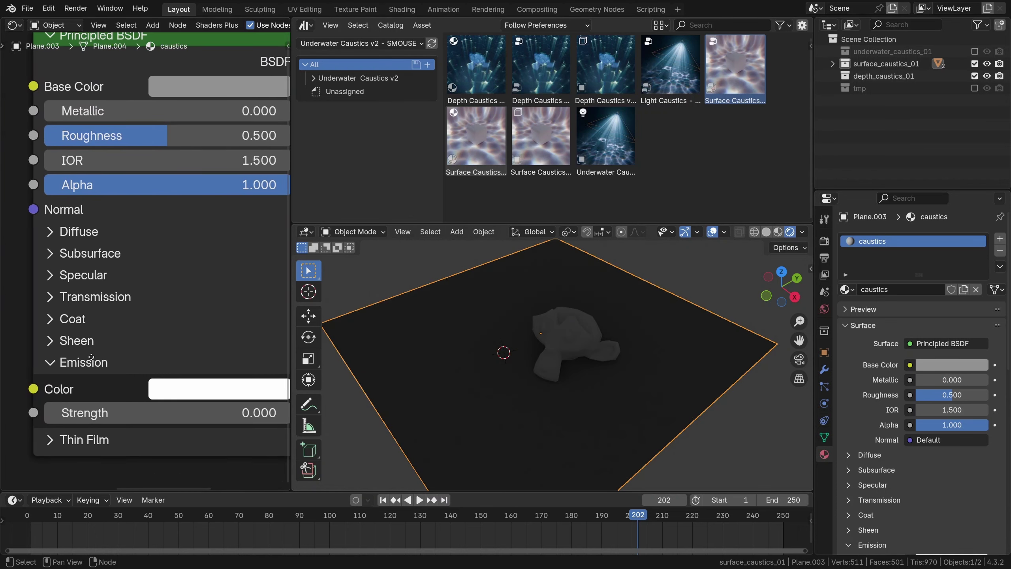
scroll(180, 384, "down", 1)
middle_click_drag(28, 275, 182, 262)
scroll(168, 300, "down", 2)
middle_click_drag(128, 162, 145, 151)
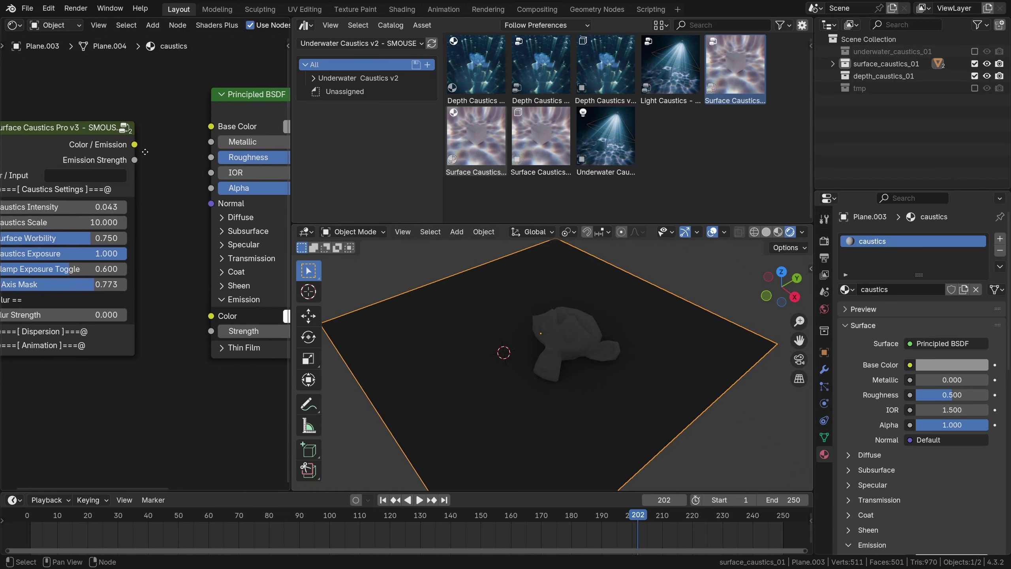
left_click_drag(120, 145, 158, 140)
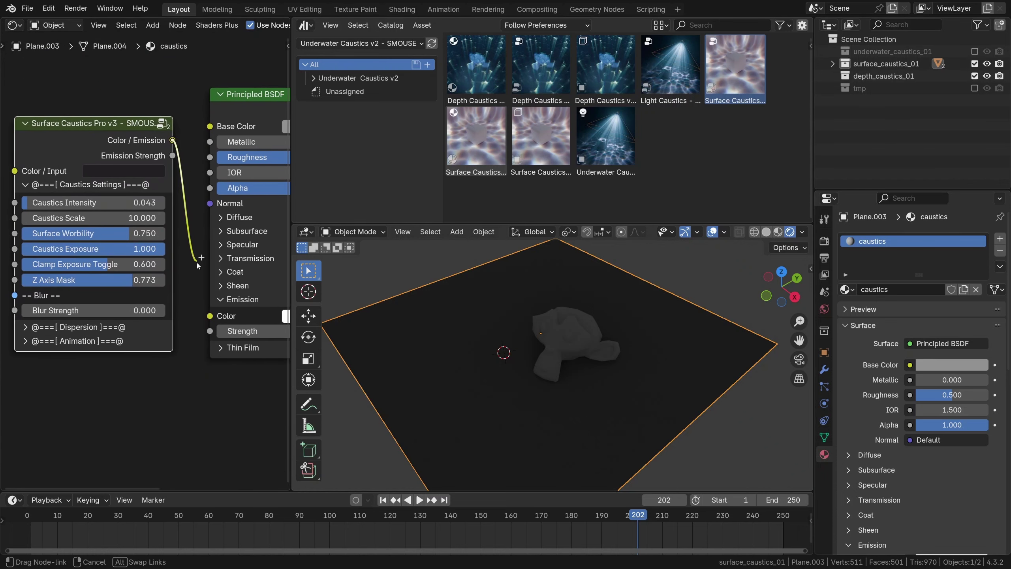
middle_click_drag(208, 315, 116, 334)
Set the Principled BSDF's emission Strength to 0.8 and preview the animated caustics on the plane.
left_click_drag(271, 344, 302, 344)
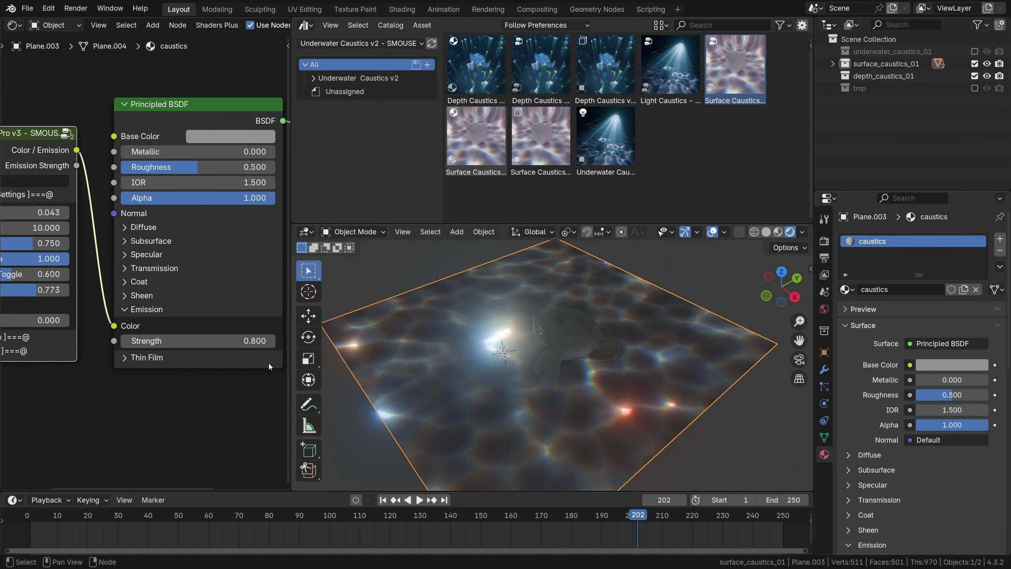
middle_click_drag(212, 323, 223, 324)
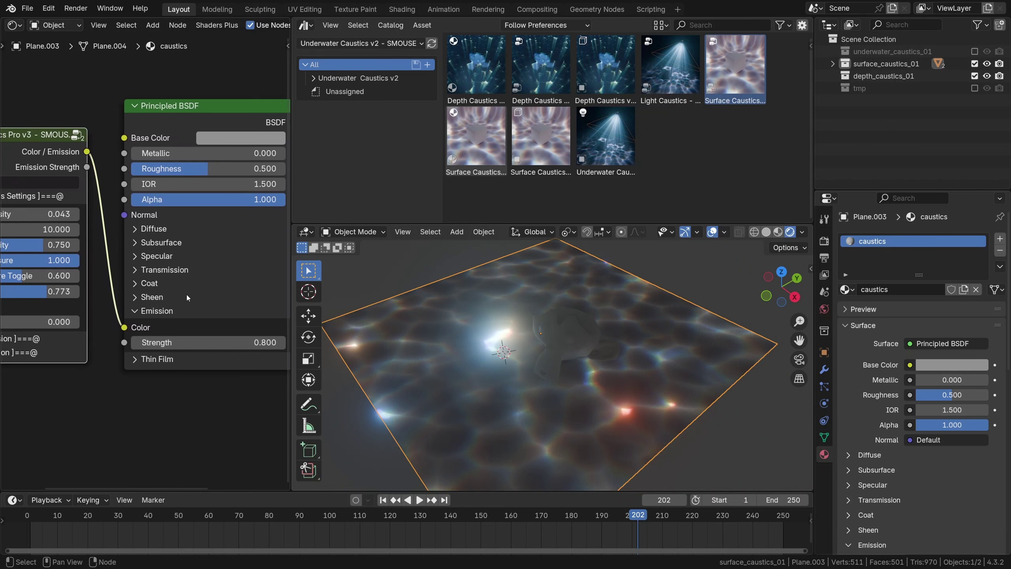
left_click(419, 500)
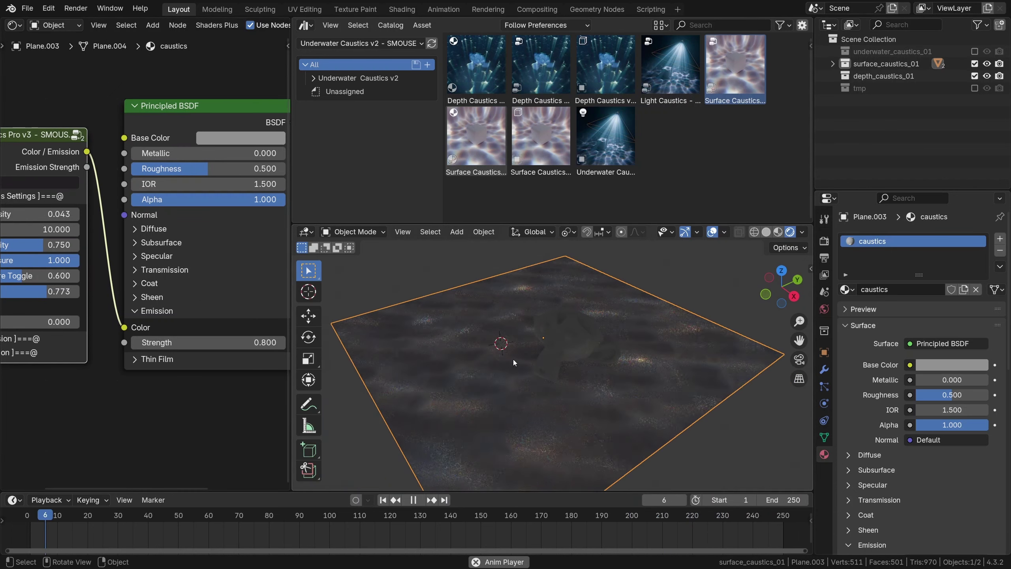
key("space")
middle_click_drag(505, 363, 532, 357, "shift")
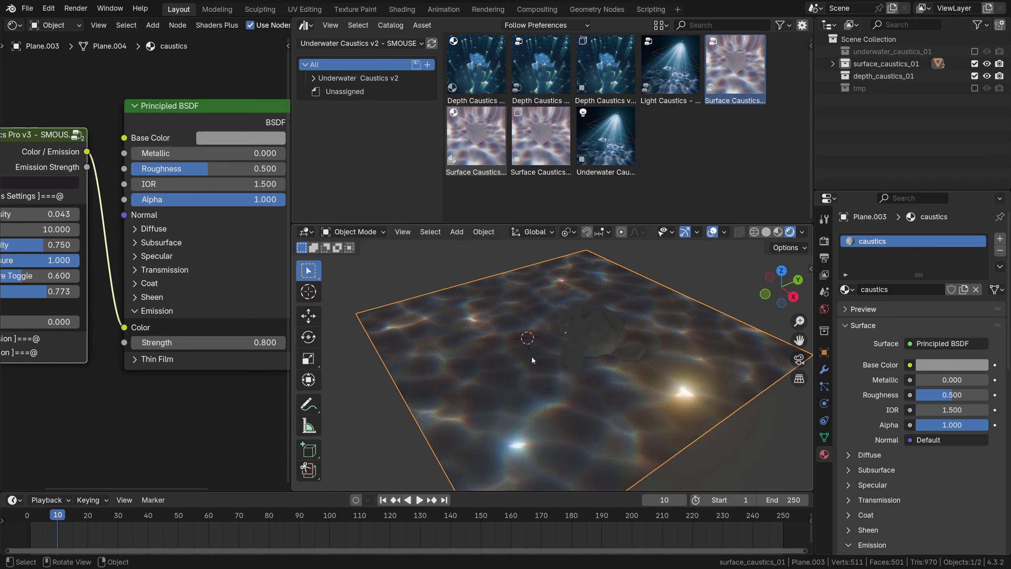
Link the caustics node's Emission Strength output to the emission Strength input and try Caustics Intensity at 0.03, returning it to 0.043.
middle_click_drag(133, 329, 198, 342)
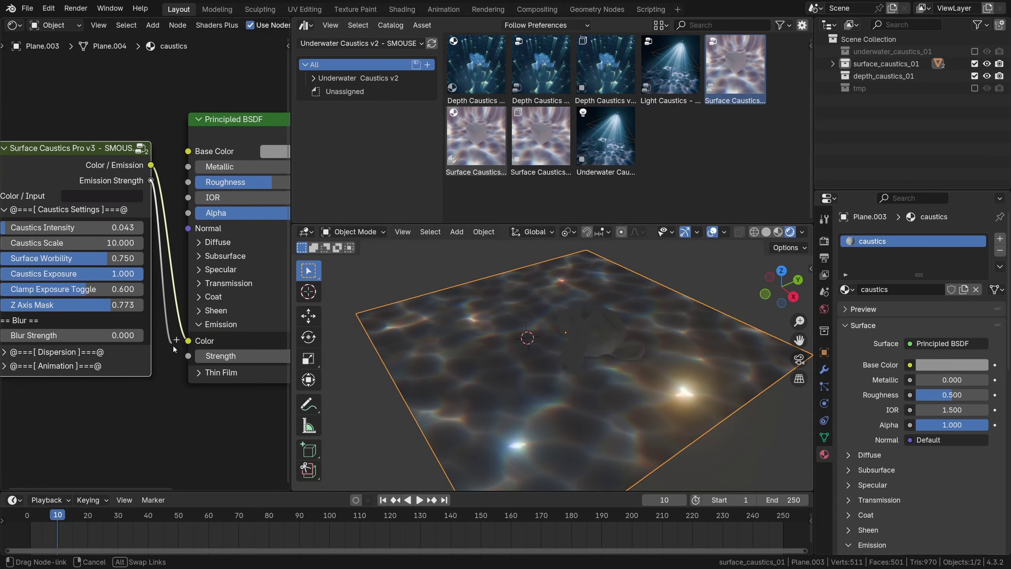
left_click_drag(187, 358, 188, 356)
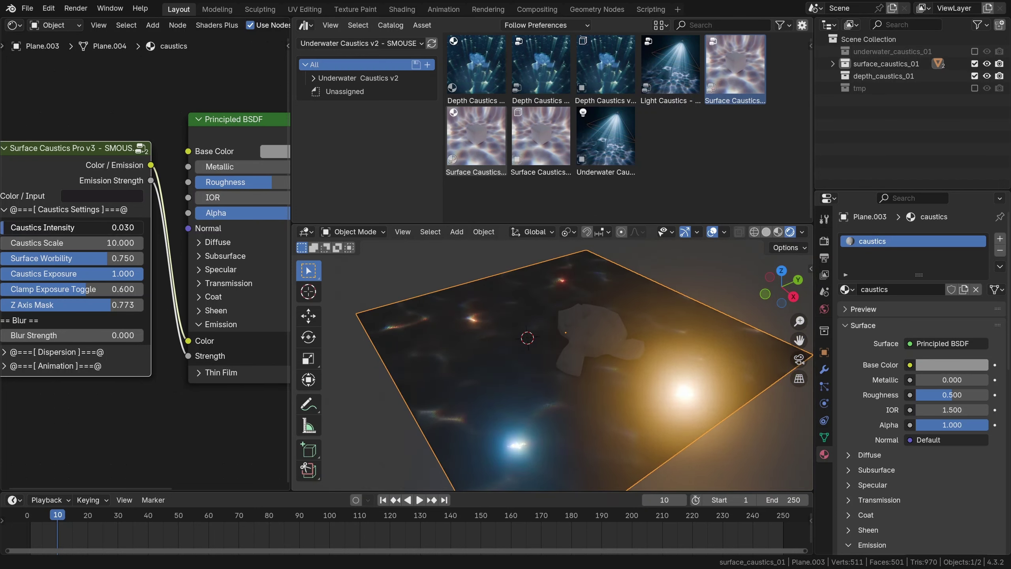
left_click_drag(89, 300, 137, 293)
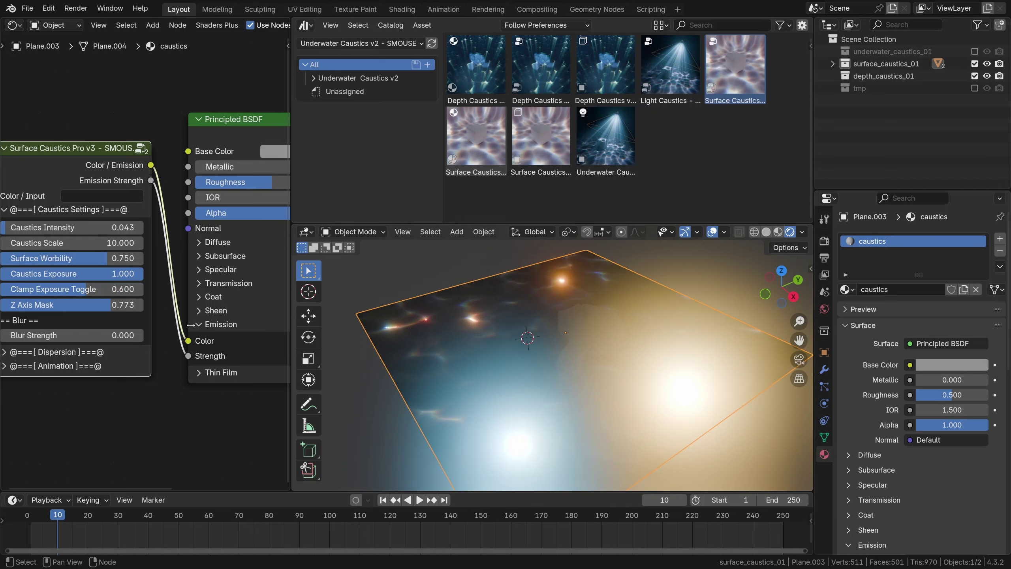
Remove both emission links and connect the caustics node's Color / Emission output to the Principled BSDF's Base Color.
left_click_drag(189, 357, 175, 257)
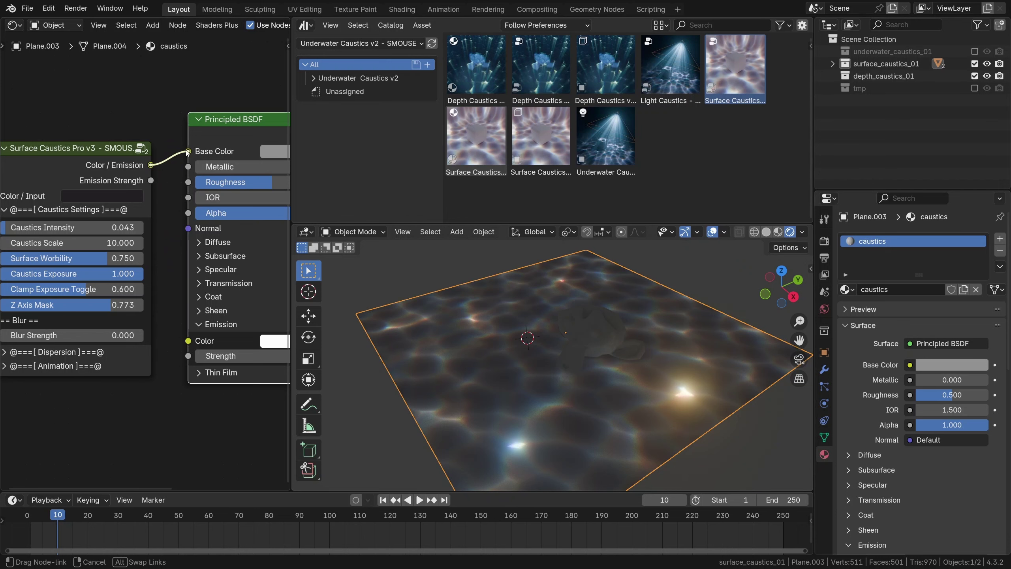
left_click_drag(189, 152, 189, 152)
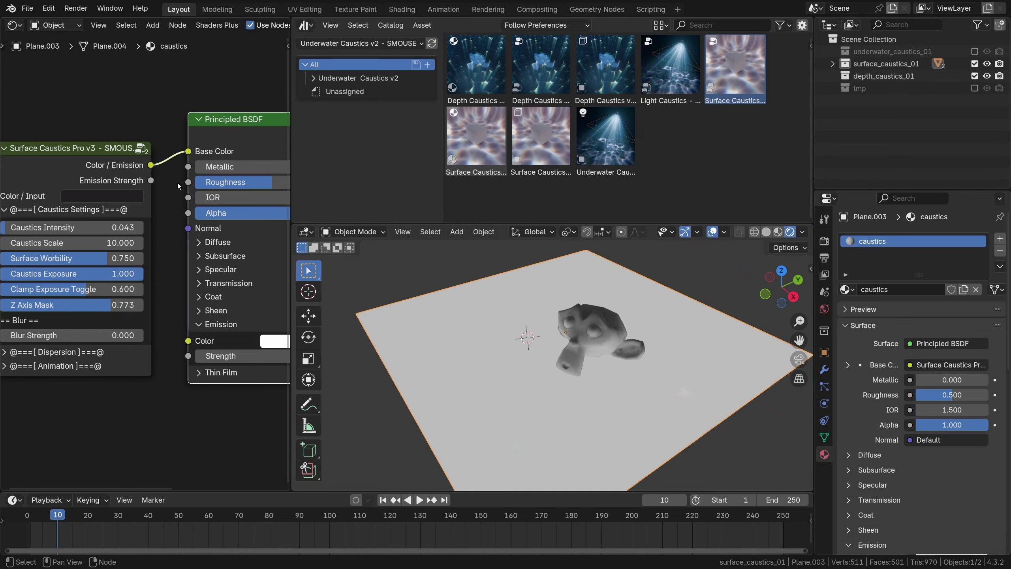
middle_click_drag(176, 183, 191, 203)
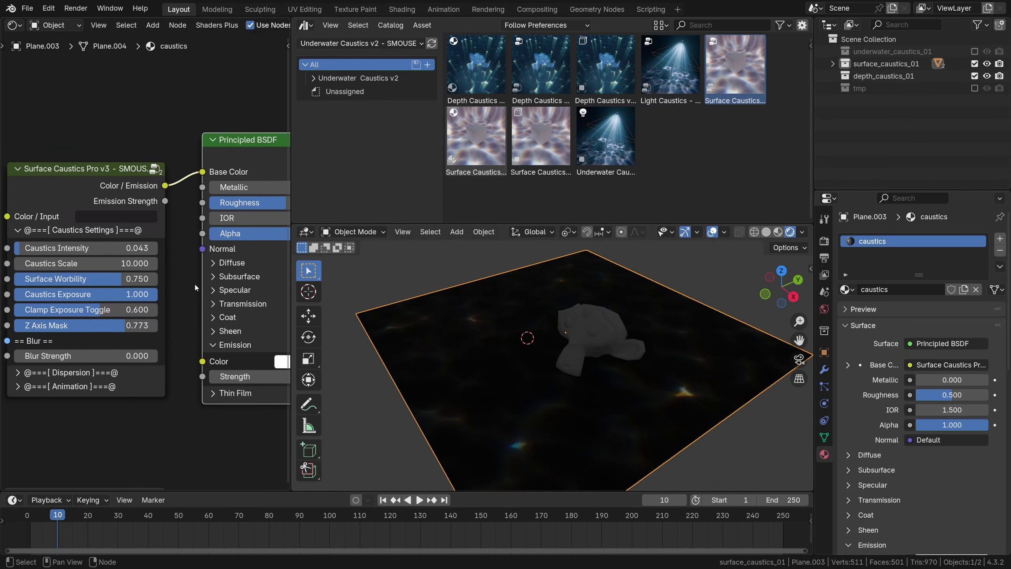
Lighten the Surface Caustics Pro v3 node's Color / Input to a pale mauve and show the World settings.
left_click(147, 217)
left_click_drag(202, 322, 203, 267)
left_click(824, 309)
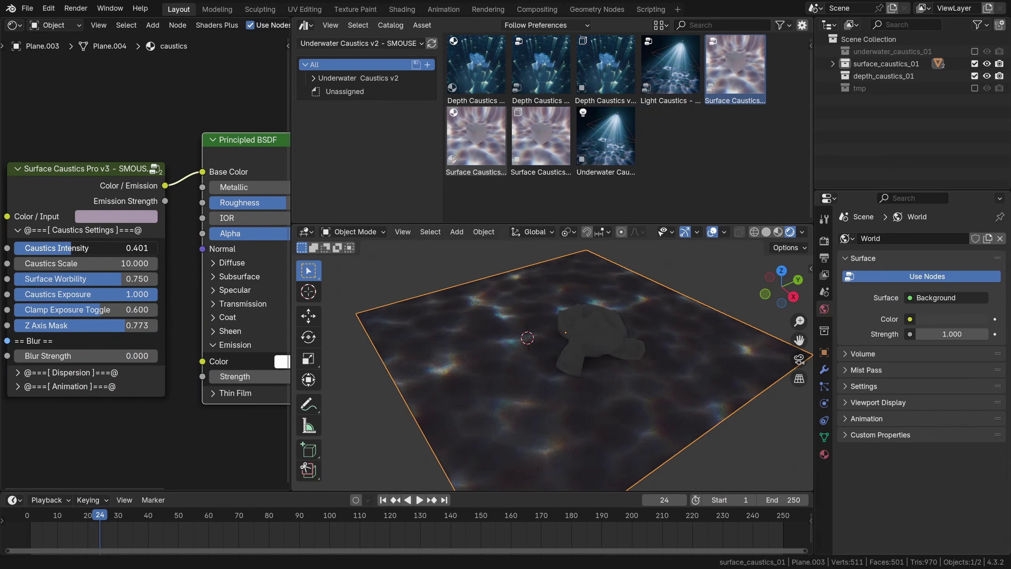
Raise Caustics Intensity to 1 and move the caustics node farther away from the Principled BSDF.
left_click_drag(71, 248, 159, 251)
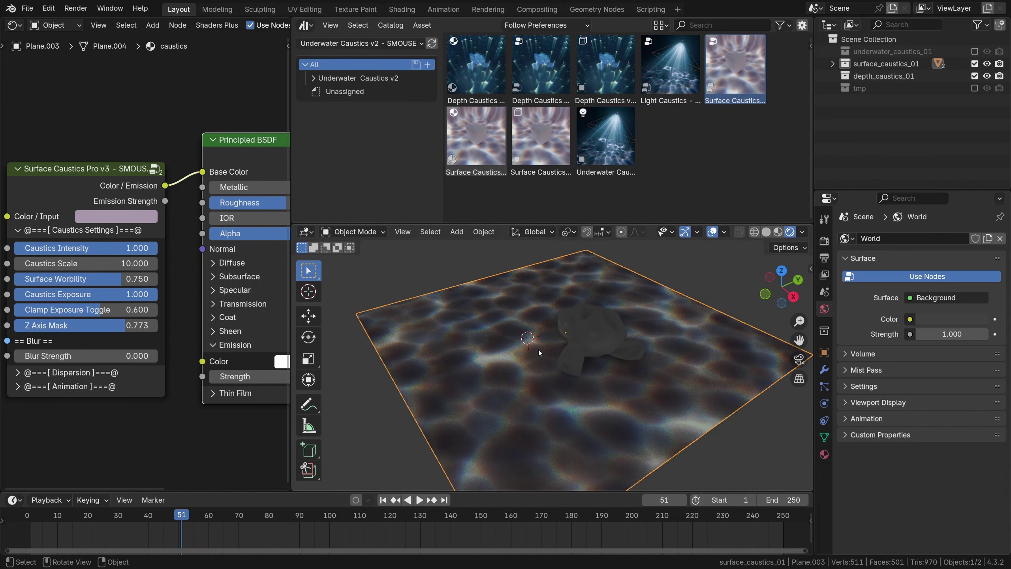
scroll(182, 235, "down", 3)
left_click(154, 206)
key("g")
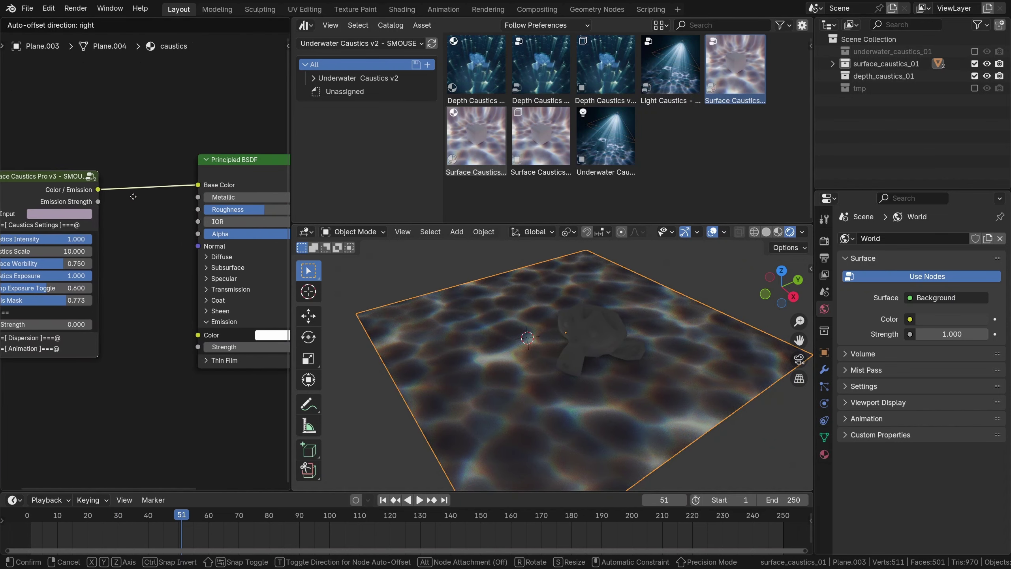
left_click(131, 197)
Add a Noise Texture above the caustics node and link its Color output to the Principled BSDF's Base Color.
middle_click_drag(130, 197, 182, 211)
left_click(105, 217)
key("shift+a")
mouse_move(155, 220)
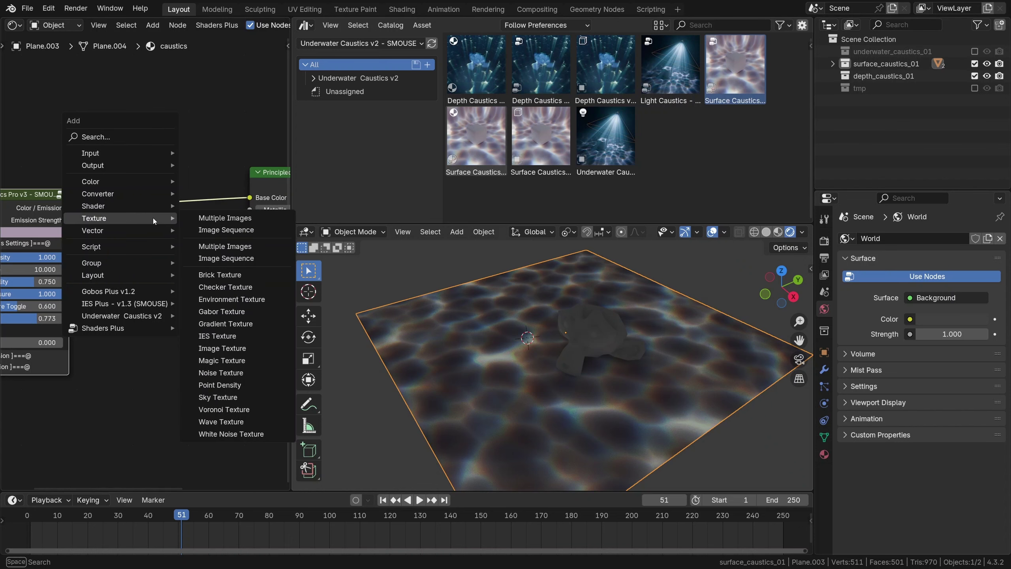
left_click(221, 372)
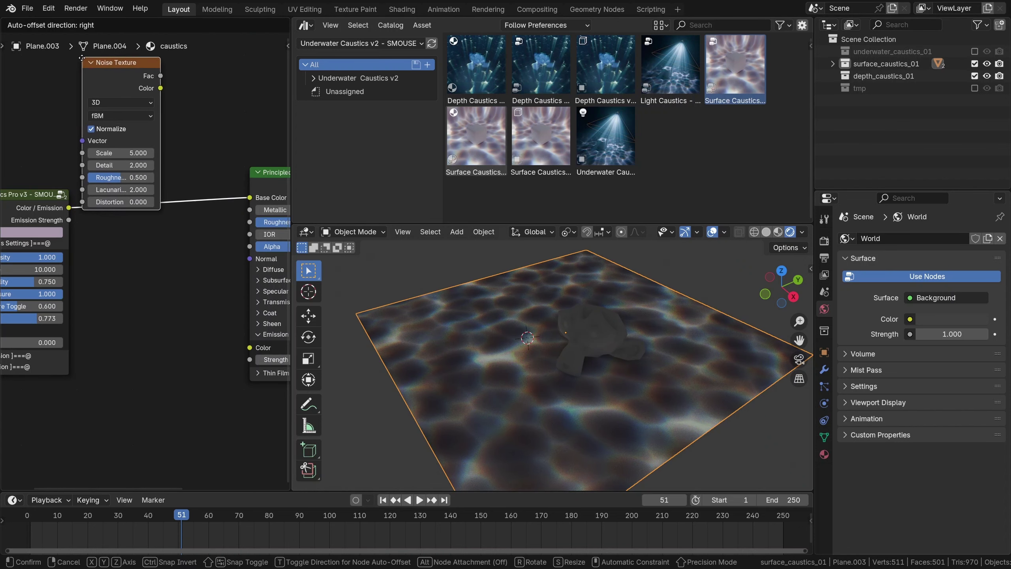
left_click(81, 63)
left_click_drag(158, 94, 249, 234)
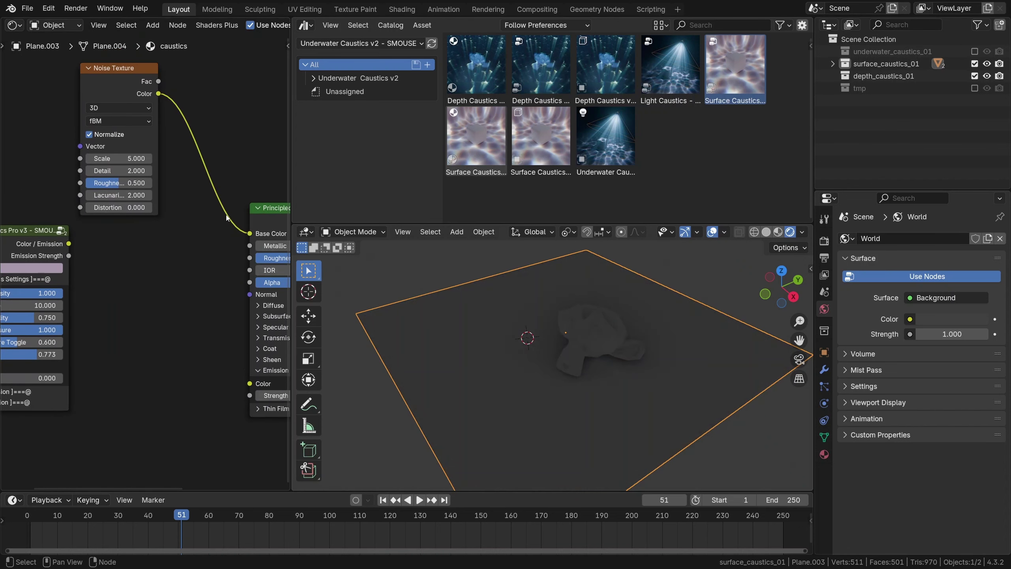
mouse_move(226, 208)
middle_mouse_down()
mouse_move(229, 218)
mouse_move(237, 210)
middle_mouse_up()
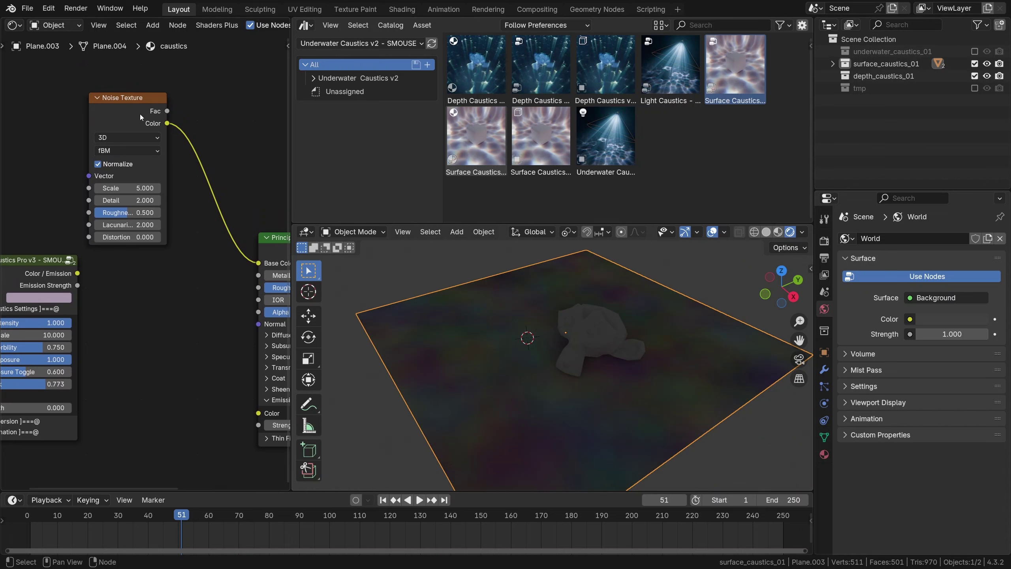
Insert a Mix Color node between the Noise Texture and Base Color, and link the caustics node's Color / Emission to input B.
left_click_drag(141, 117, 91, 98)
key("shift+a")
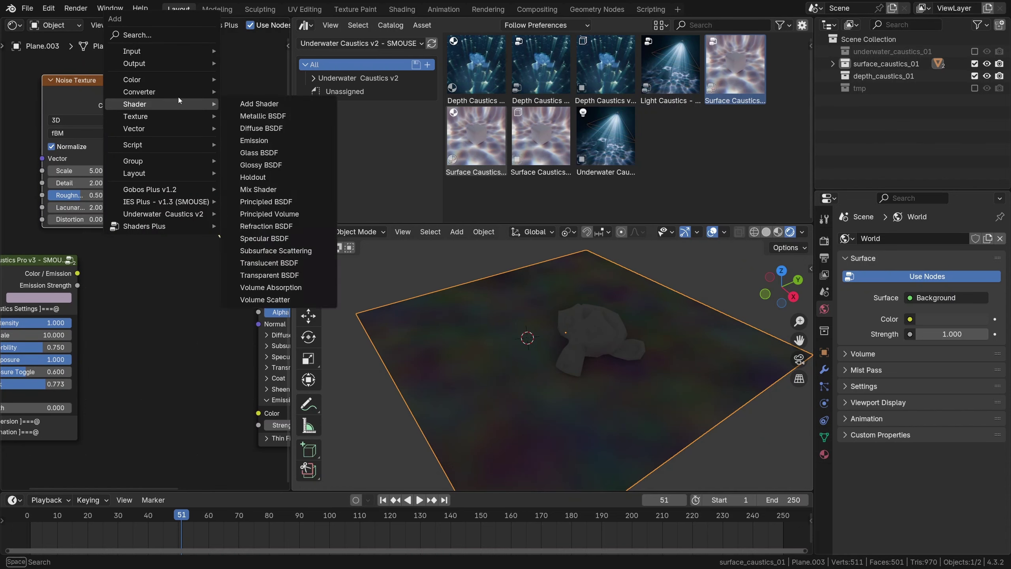
mouse_move(199, 120)
left_click(263, 155)
left_click(140, 175)
middle_click_drag(140, 175, 164, 168)
middle_click_drag(106, 261, 117, 261)
left_click_drag(118, 261, 194, 266)
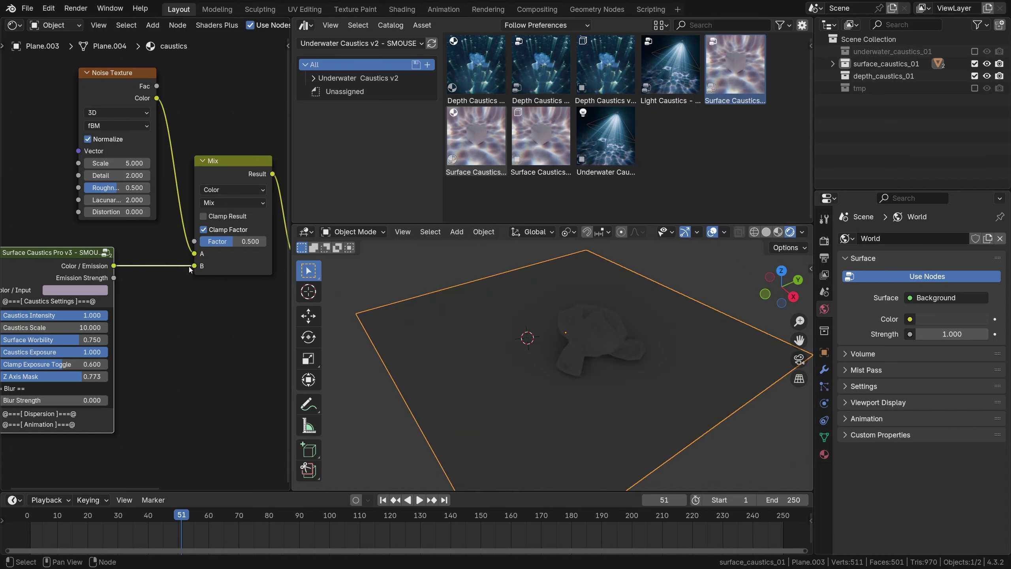
Set the Mix node's blending mode to Add with Factor 1, and reposition the caustics node beneath the Noise Texture.
left_click(223, 203)
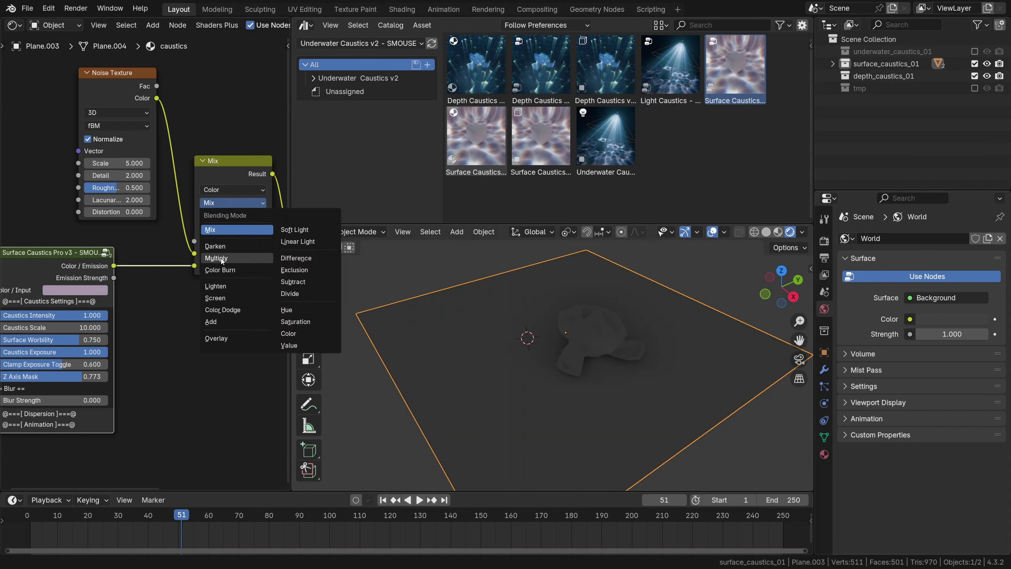
left_click(220, 321)
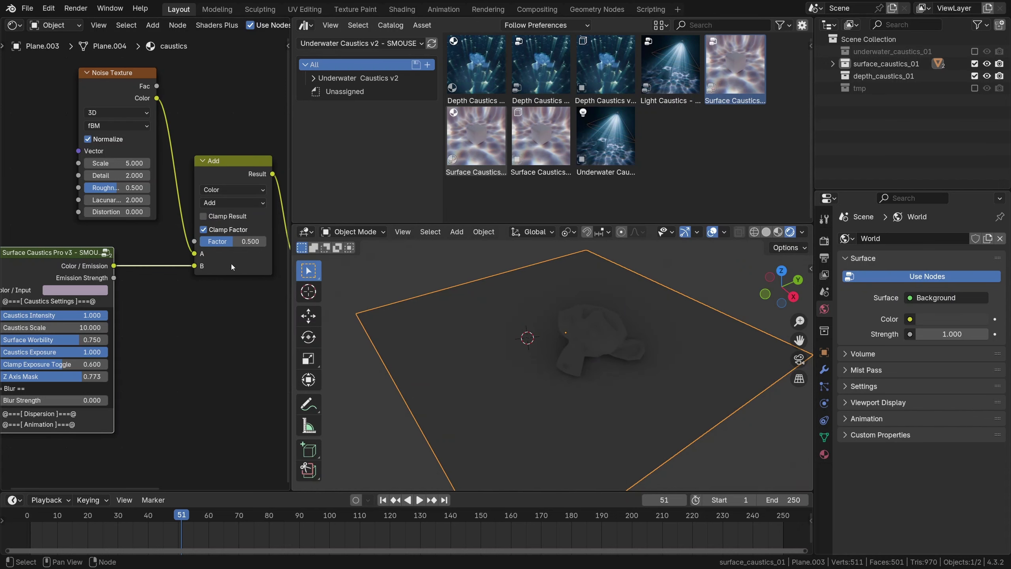
left_click_drag(83, 257, 123, 260)
mouse_move(238, 241)
left_mouse_down()
mouse_move(204, 242)
mouse_move(250, 242)
left_mouse_up()
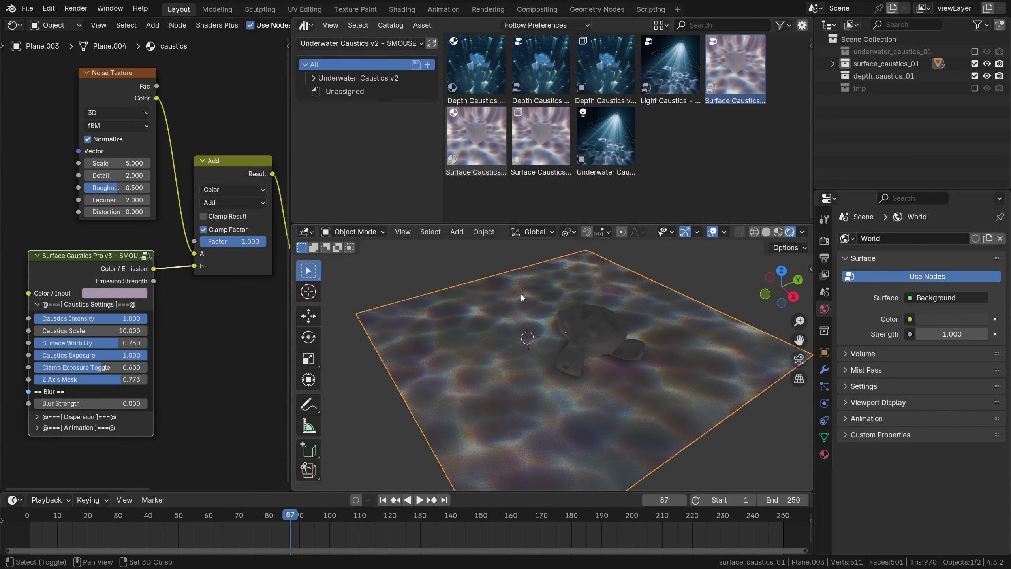
scroll(186, 158, "down", 2)
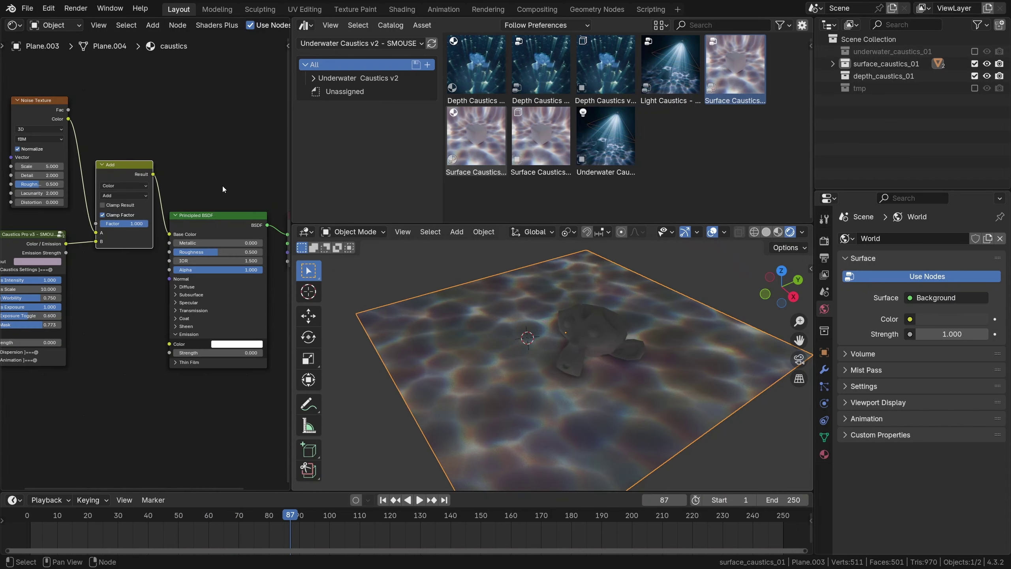
Assign the existing caustics material to the monkey head beside the plane and preview the animation on it.
left_click(594, 329)
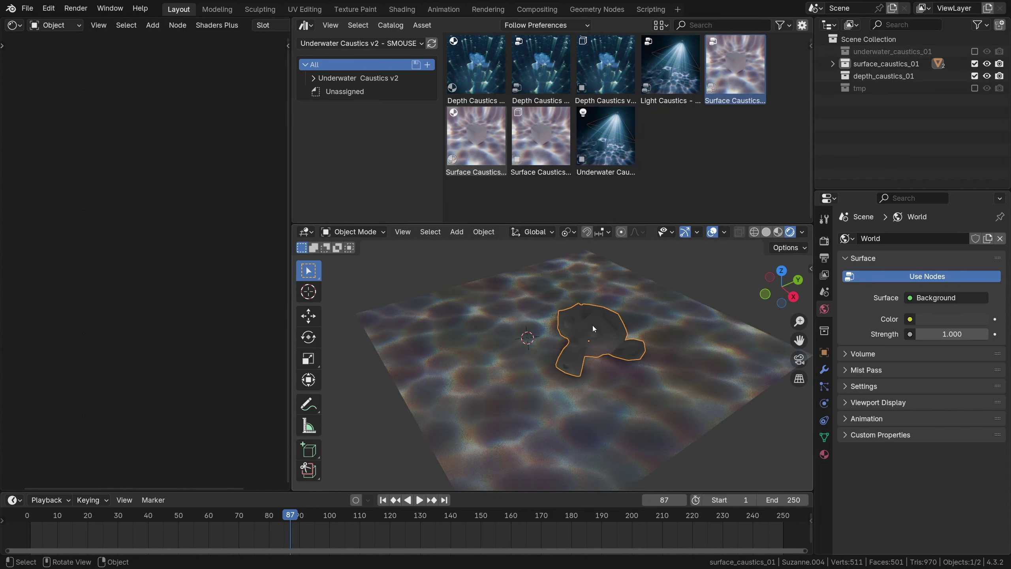
left_click(824, 454)
left_click(846, 290)
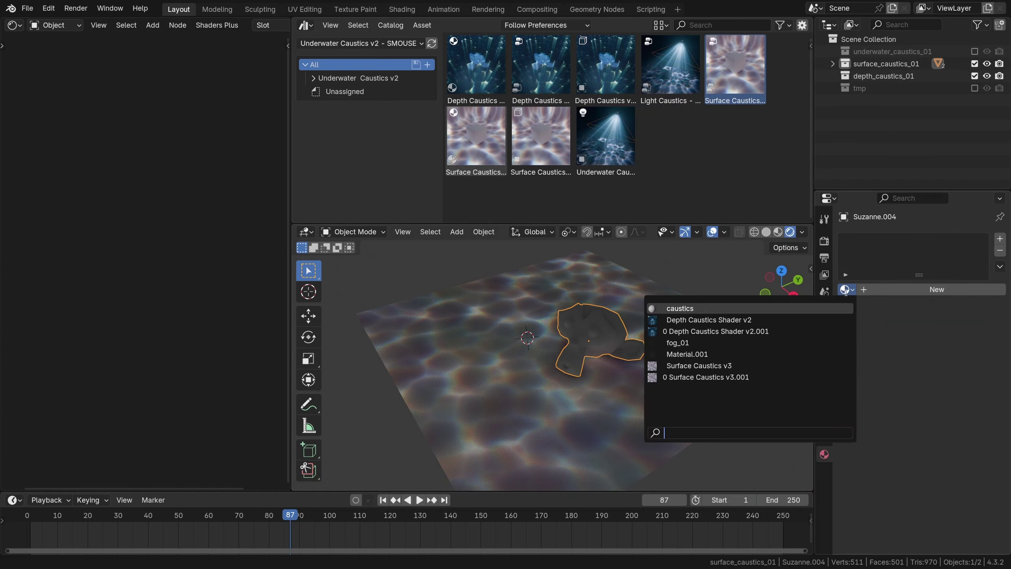
left_click(681, 308)
key("space")
key("alt+a")
mouse_move(579, 341)
middle_mouse_down()
mouse_move(609, 331)
mouse_move(563, 341)
mouse_move(588, 340)
middle_mouse_up()
key("space")
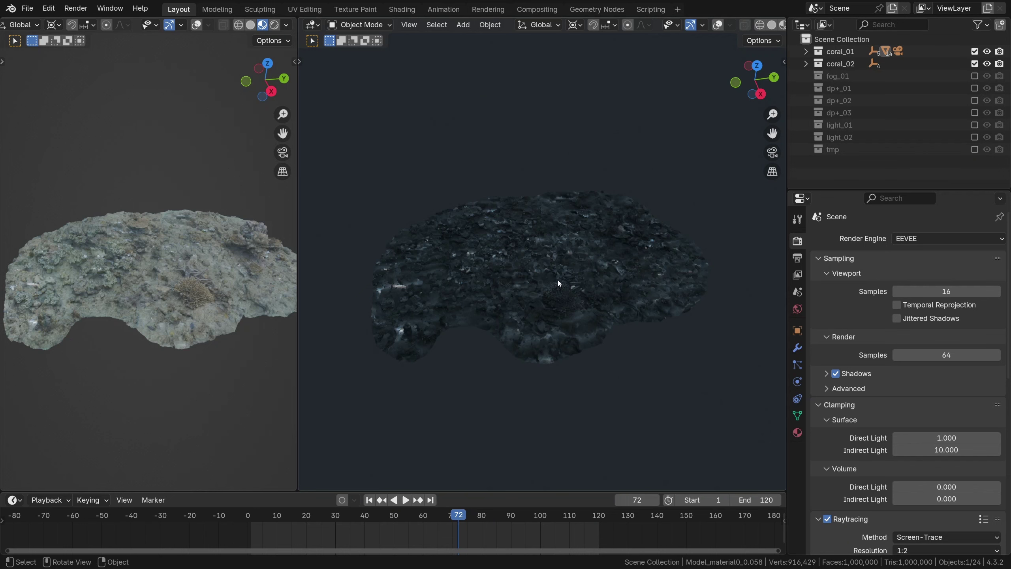
Examine the animated caustics across the coral reef model from close up and from farther away.
middle_click_drag(262, 242, 150, 279, "ctrl")
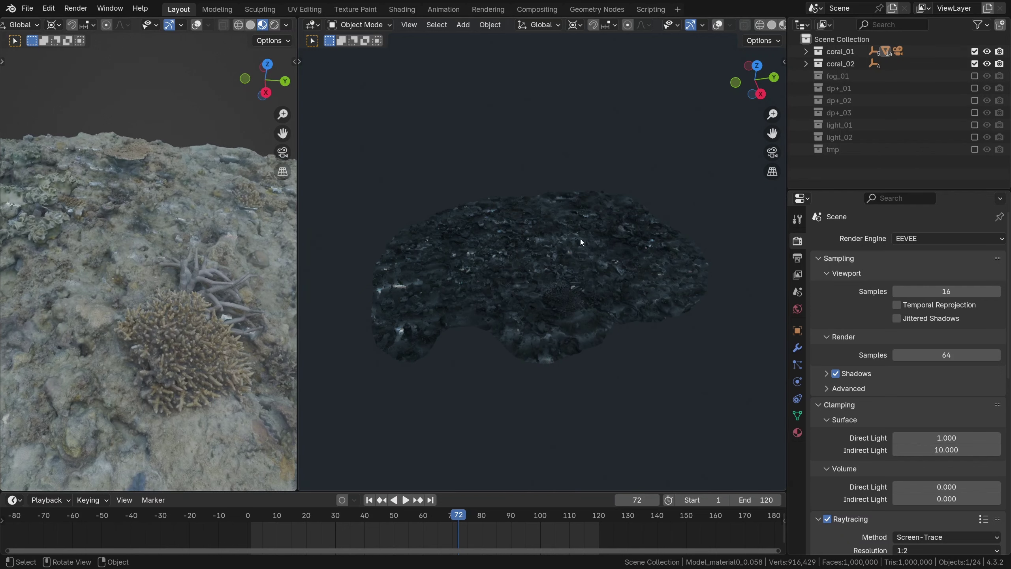
scroll(546, 246, "up", 4)
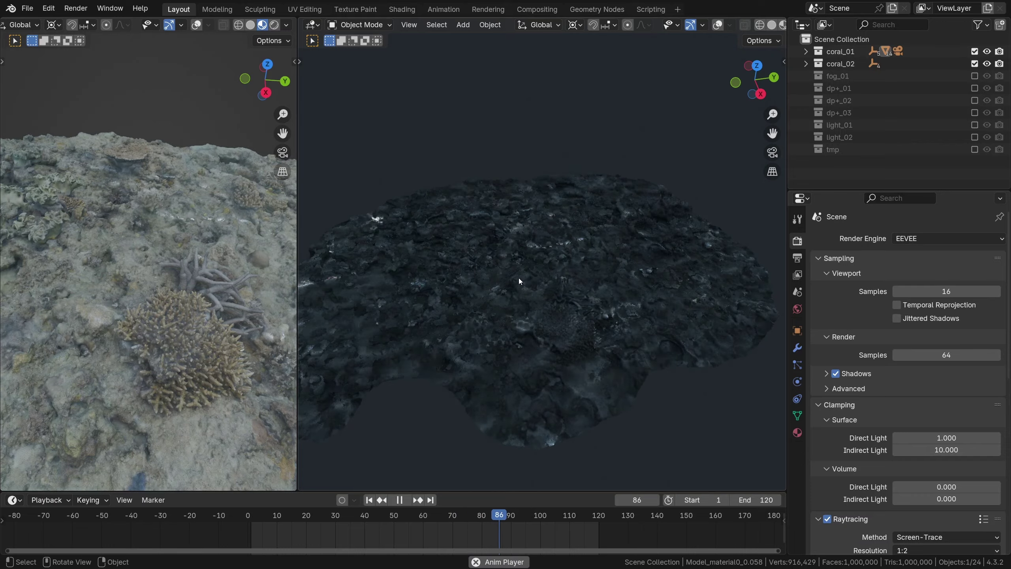
scroll(519, 278, "up", 3)
middle_click_drag(519, 278, 557, 274)
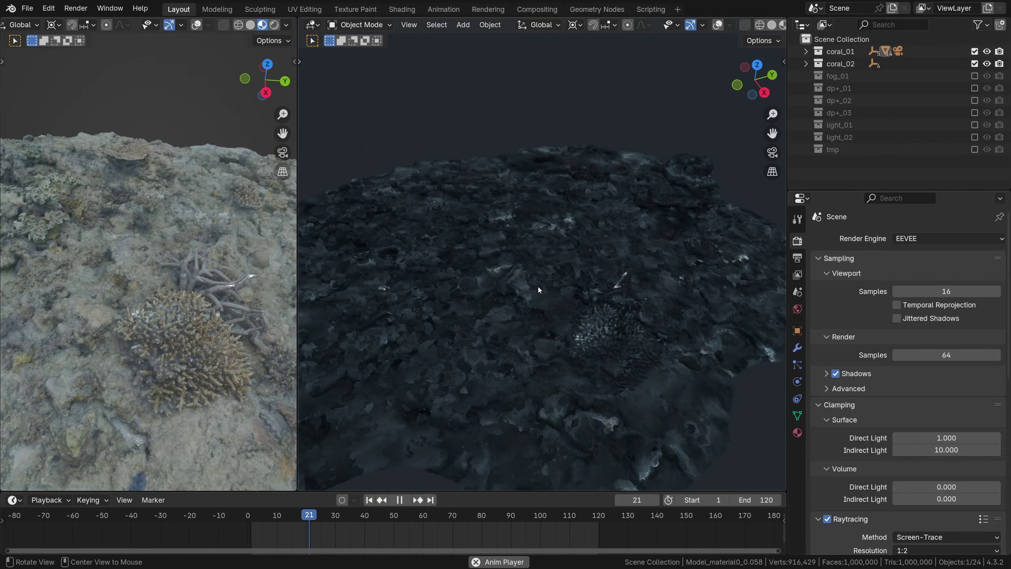
scroll(494, 275, "down", 4)
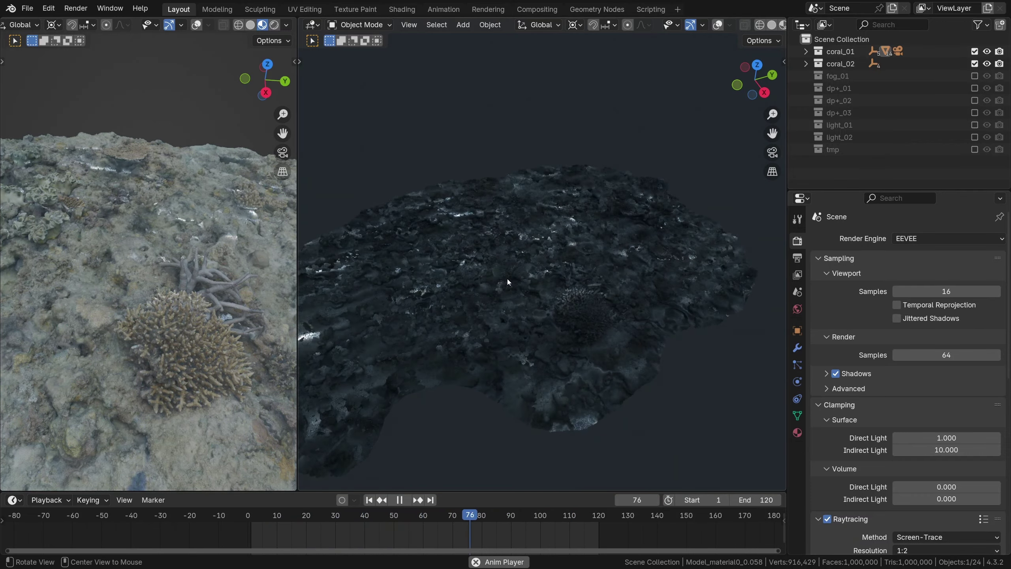
View the coral reef through the scene camera during playback and stop the animation.
key("KP_0")
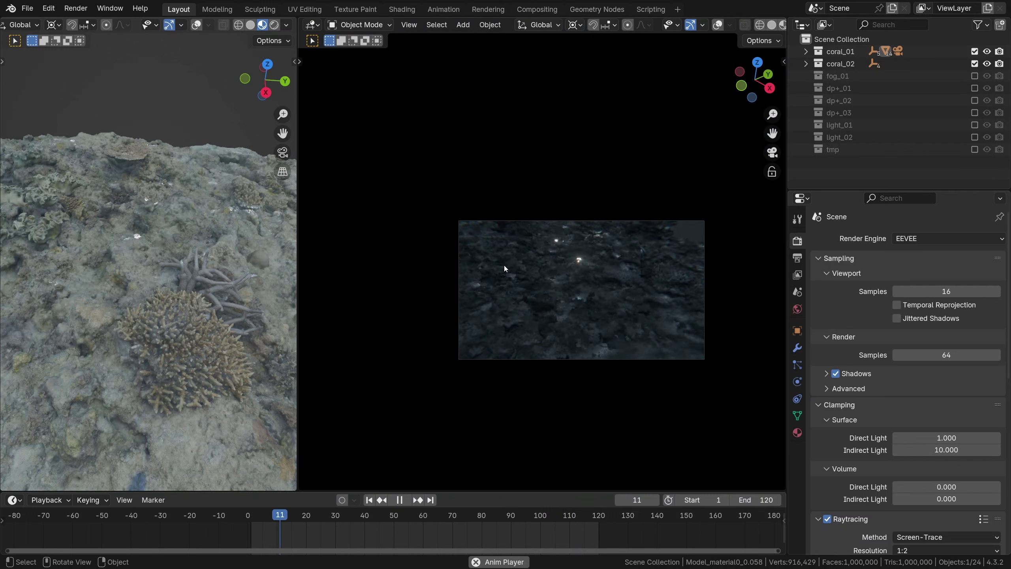
scroll(578, 310, "up", 3)
middle_click_drag(570, 300, 548, 334, "shift")
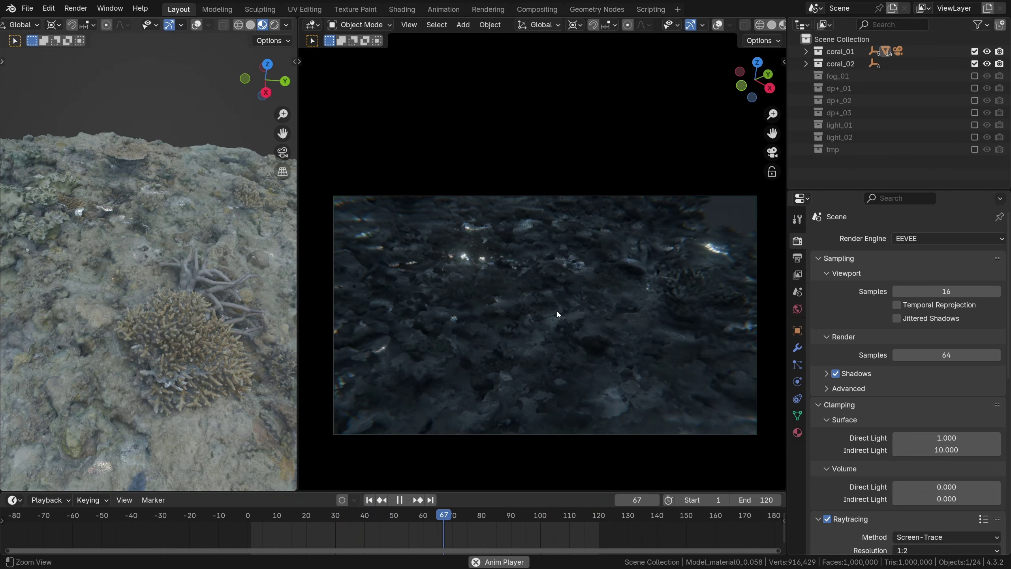
scroll(559, 303, "up", 1)
key("space")
key("shift+space")
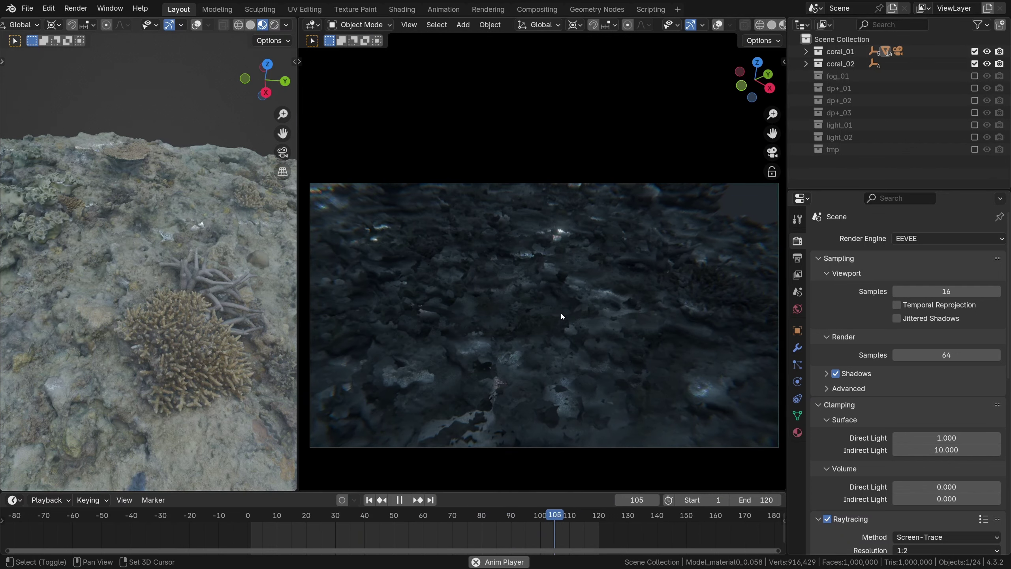
key("shift+space")
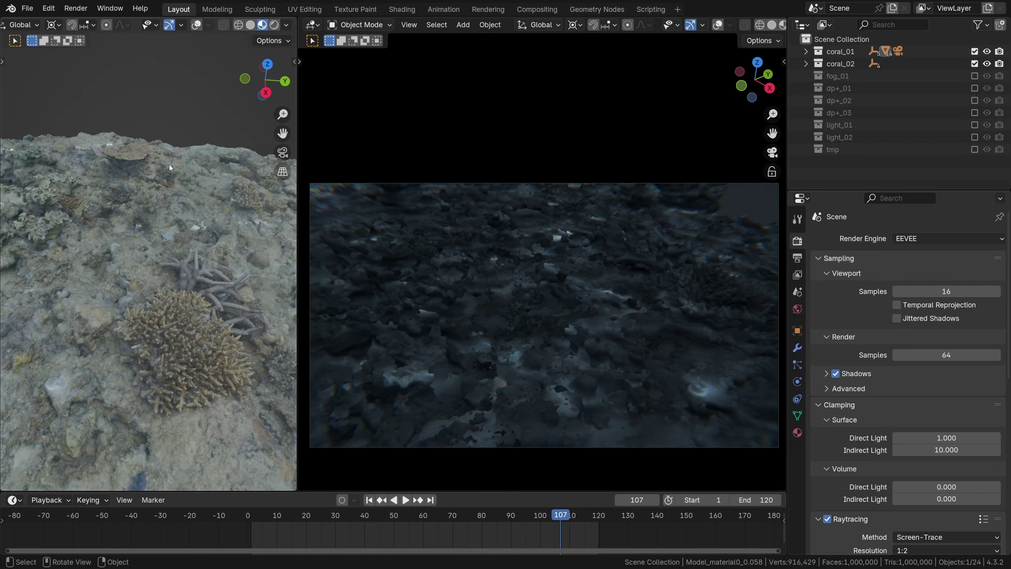
Turn the material preview viewport into a Shader Editor and move the base color texture and caustics nodes closer to the Principled BSDF.
key("shift+F3")
key("n")
key("Home")
scroll(116, 275, "up", 8)
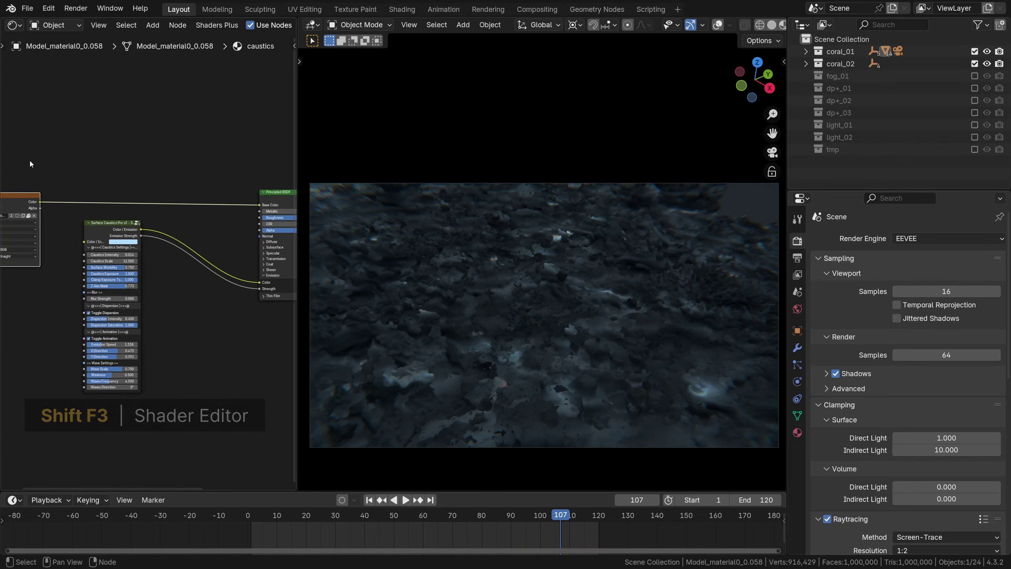
left_click_drag(30, 161, 108, 237)
key("g")
left_click(179, 242)
Unlink the caustics node's Color / Emission and Emission Strength outputs from the Principled BSDF's Emission Color and Strength.
scroll(256, 255, "up", 4)
middle_click_drag(253, 275, 167, 262)
scroll(178, 275, "up", 4)
left_click_drag(181, 284, 169, 275)
left_click_drag(181, 295, 167, 300)
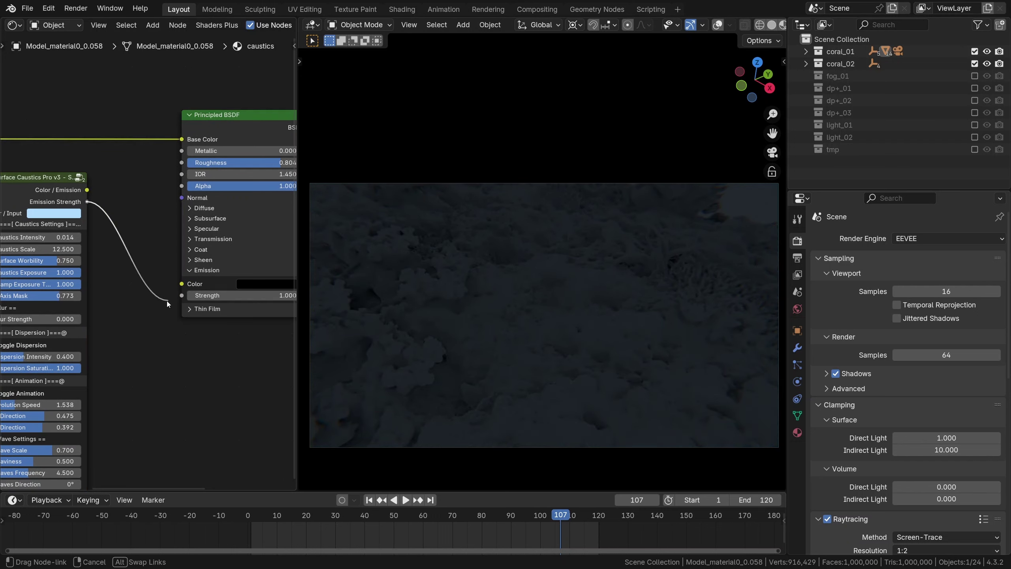
middle_click_drag(168, 275, 129, 290)
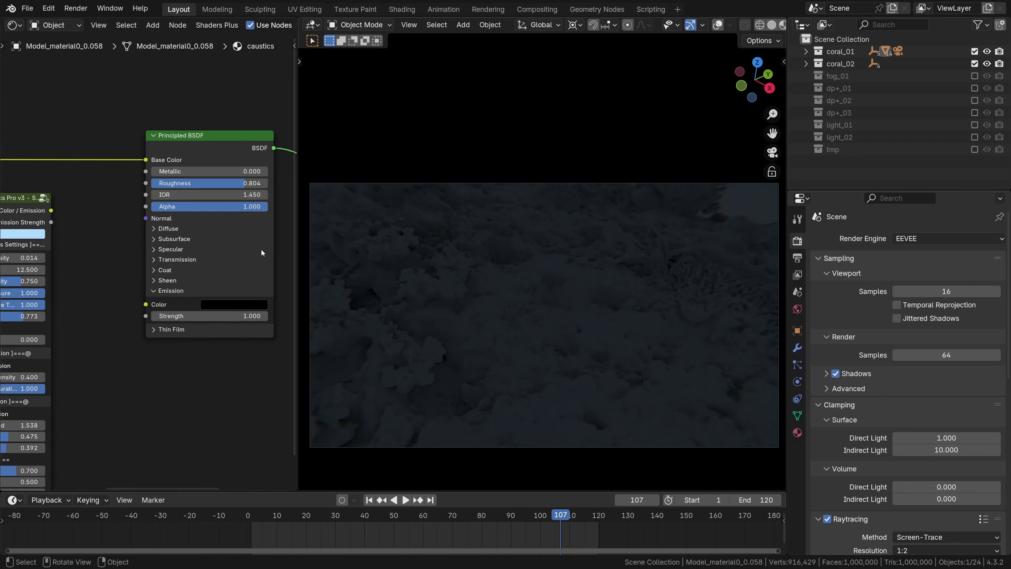
Examine the coral without caustics and the BASE COLOR image texture node that feeds the Principled BSDF.
key("space")
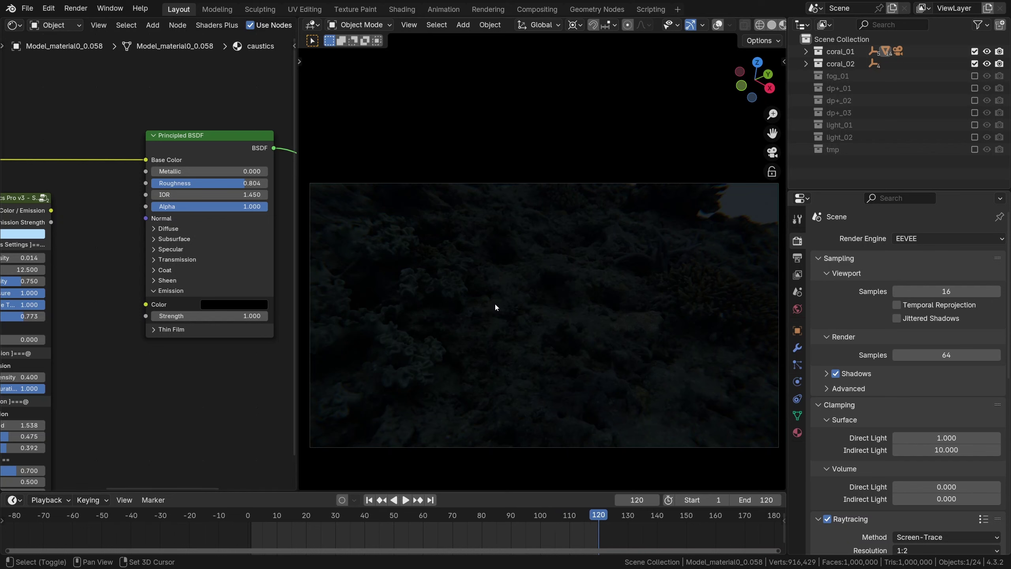
scroll(145, 160, "up", 5)
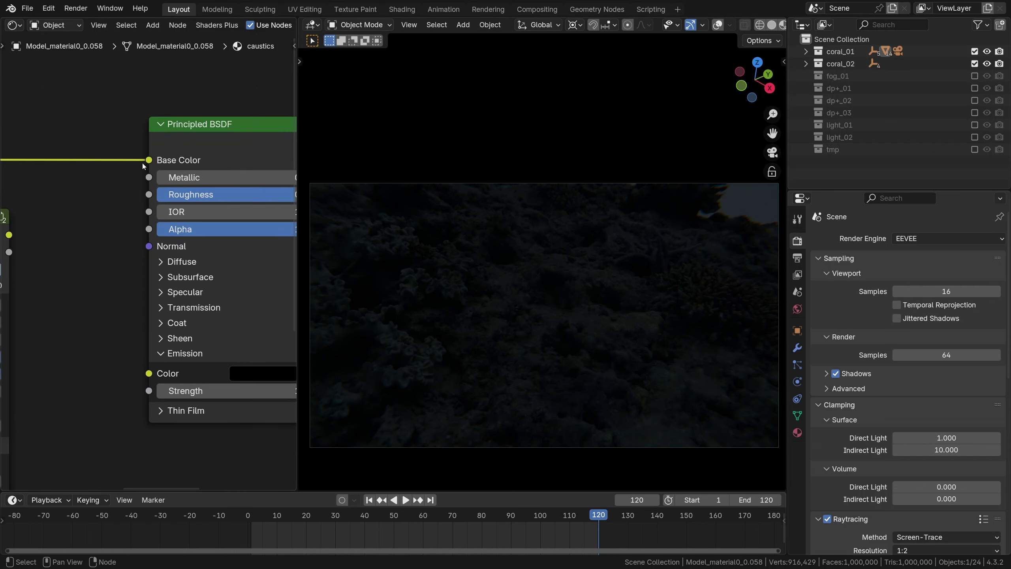
scroll(143, 168, "down", 7)
middle_click_drag(71, 176, 295, 179)
scroll(89, 193, "up", 5)
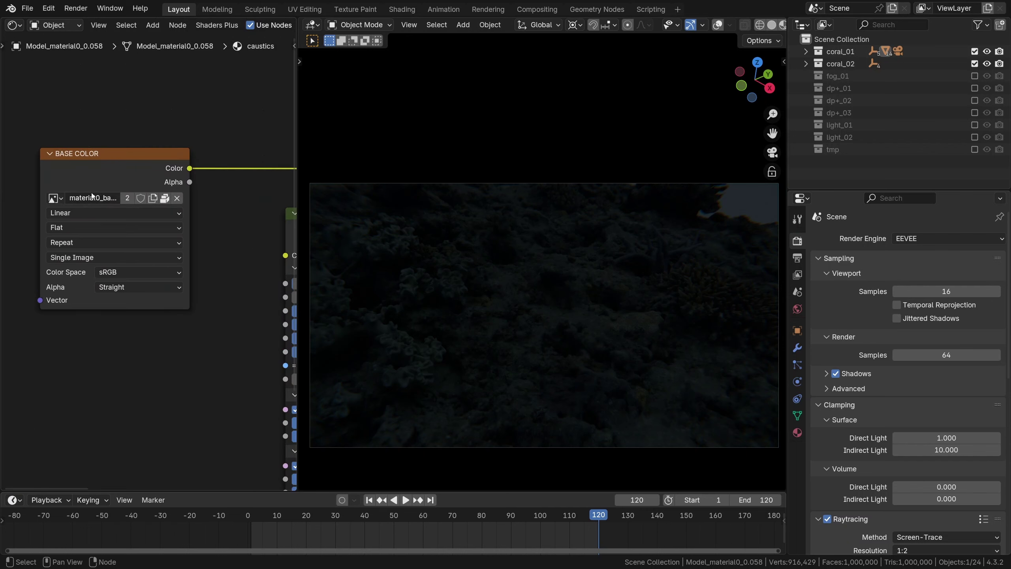
left_click(86, 147)
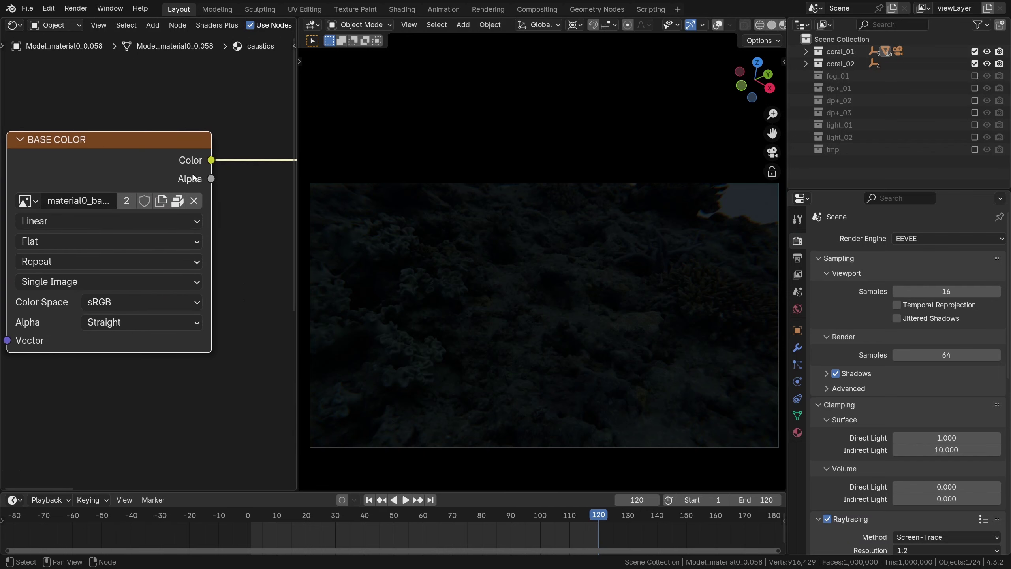
left_click(156, 159, "ctrl+shift")
key("ctrl+z")
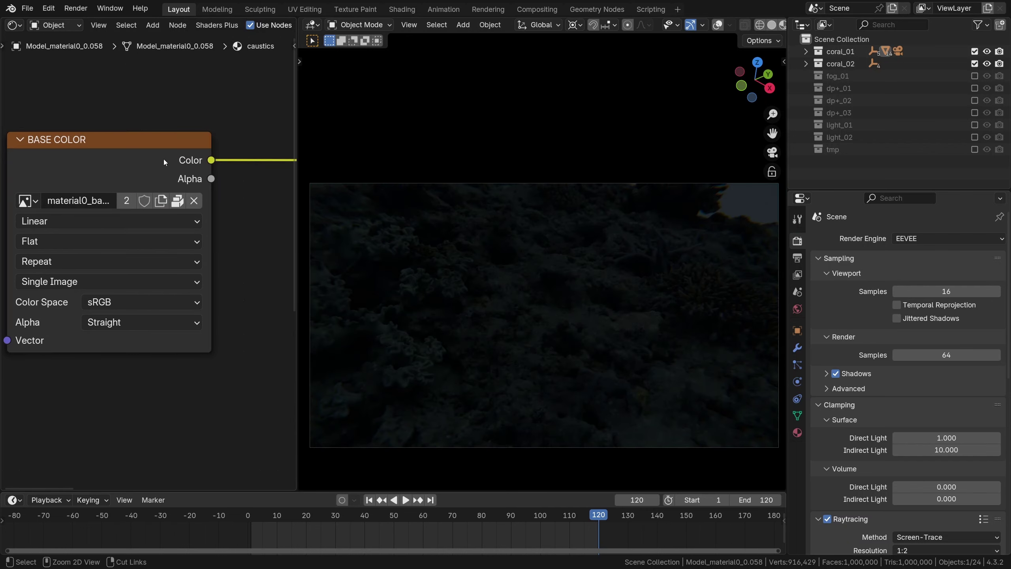
Link the caustics node's Color / Emission output to the Principled BSDF's Emission Color.
scroll(161, 158, "right", 10)
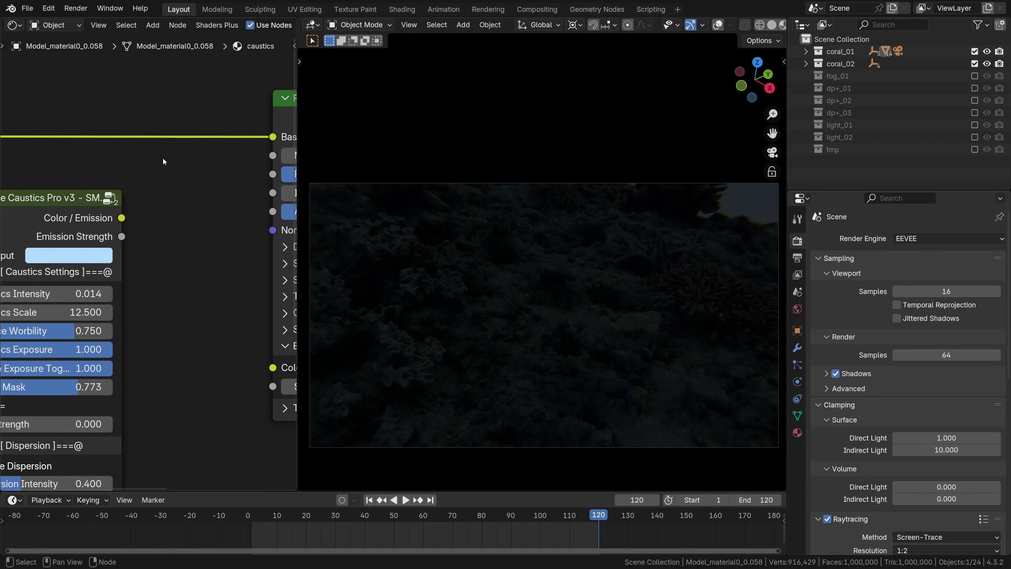
scroll(161, 160, "down", 2)
scroll(185, 202, "right", 3)
middle_click_drag(186, 214, 168, 151)
scroll(167, 126, "right", 5)
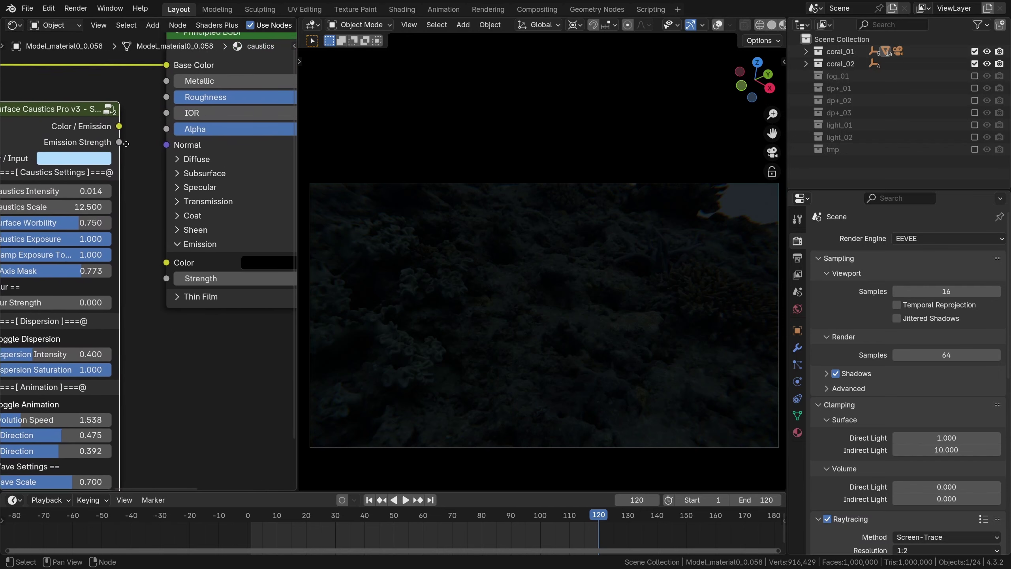
scroll(203, 176, "left", 5)
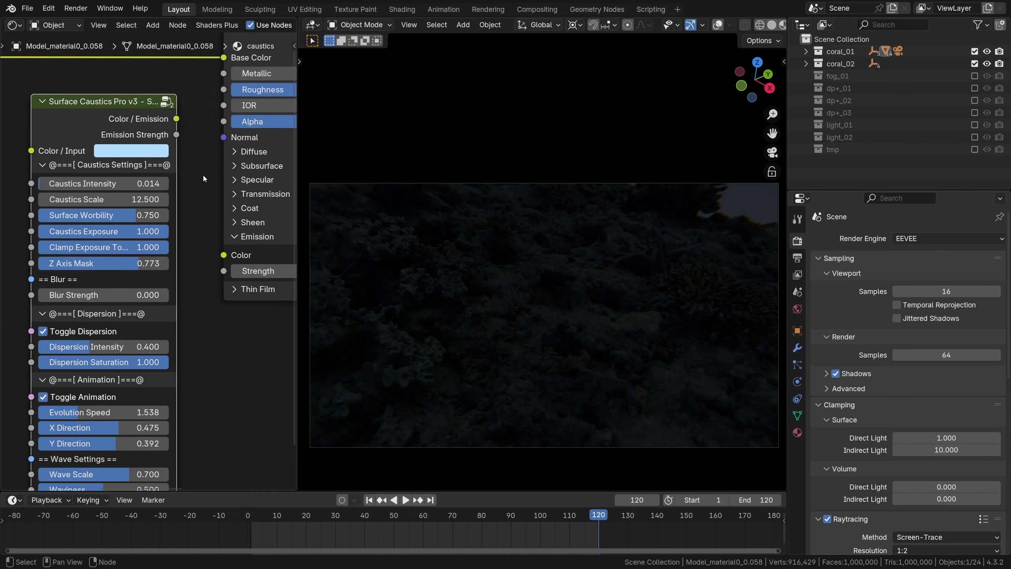
left_click_drag(215, 238, 223, 255)
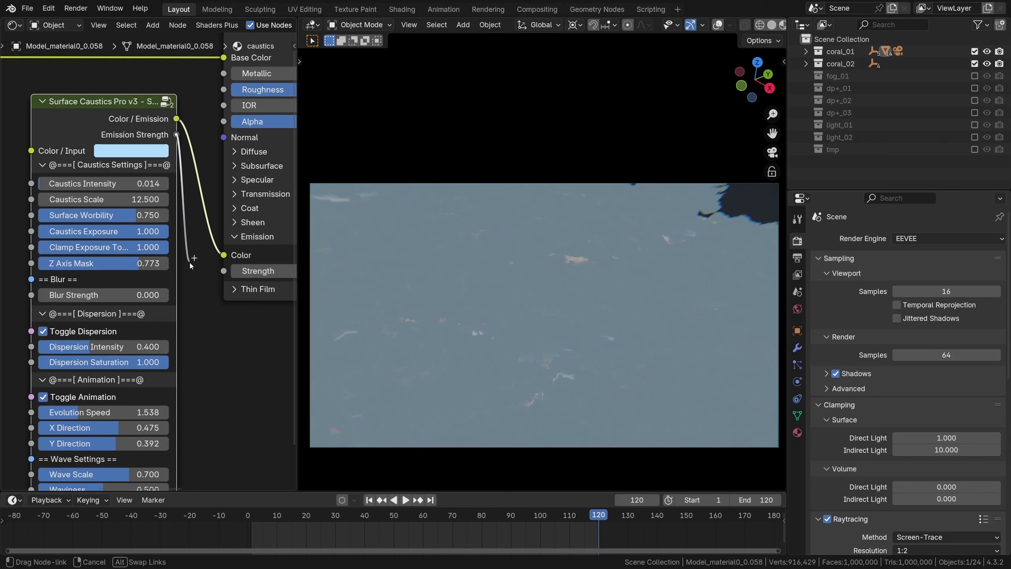
left_click_drag(210, 276, 213, 277)
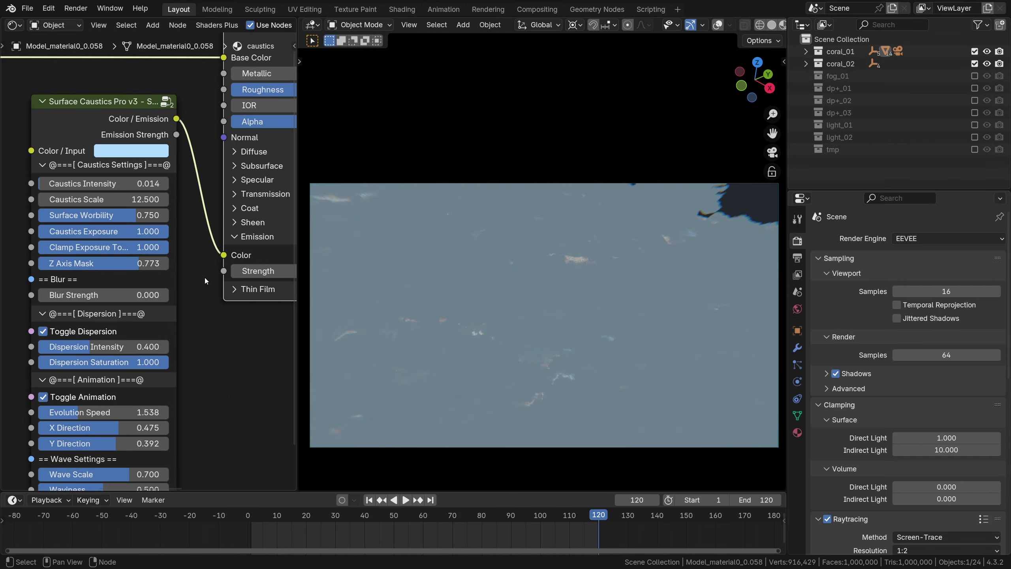
Darken the caustics node's Color / Input to black and preview the animation on the coral.
left_click(142, 153)
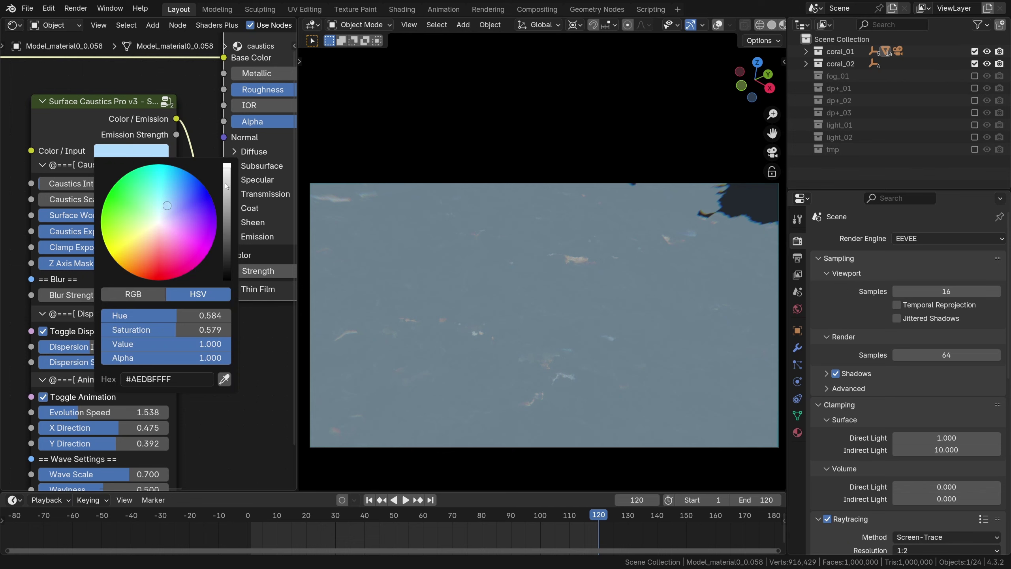
left_click_drag(222, 204, 225, 279)
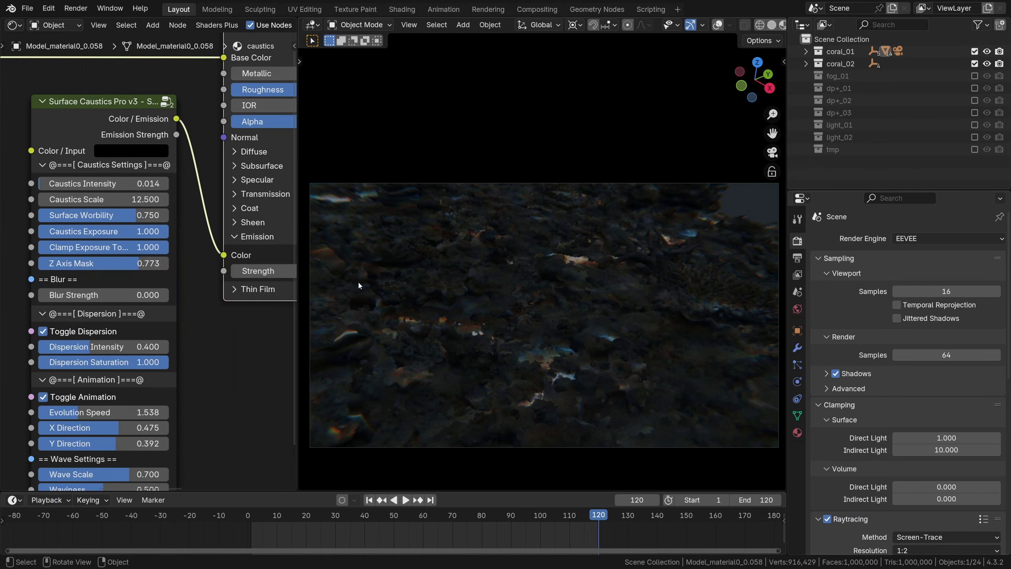
key("space")
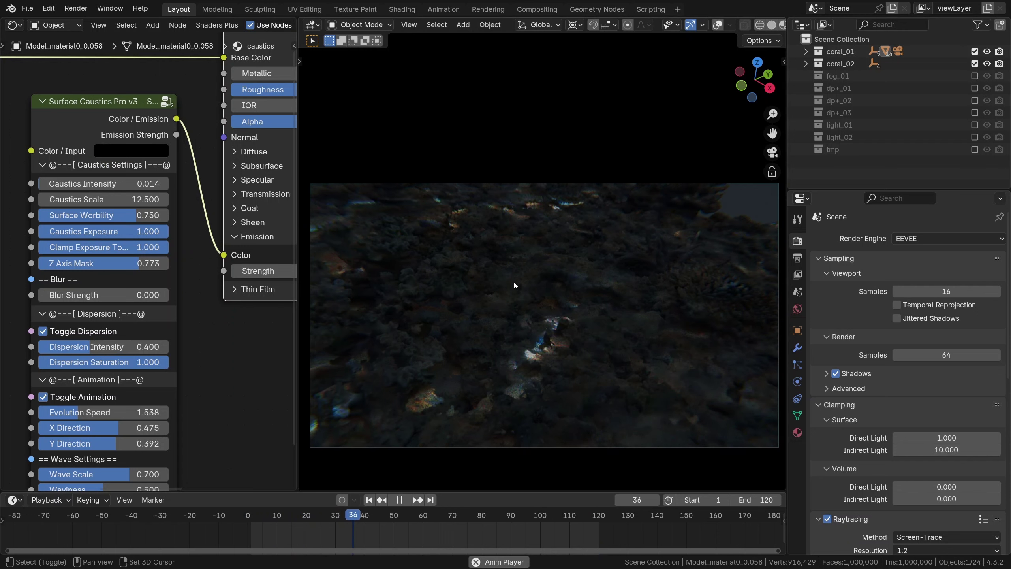
key("space")
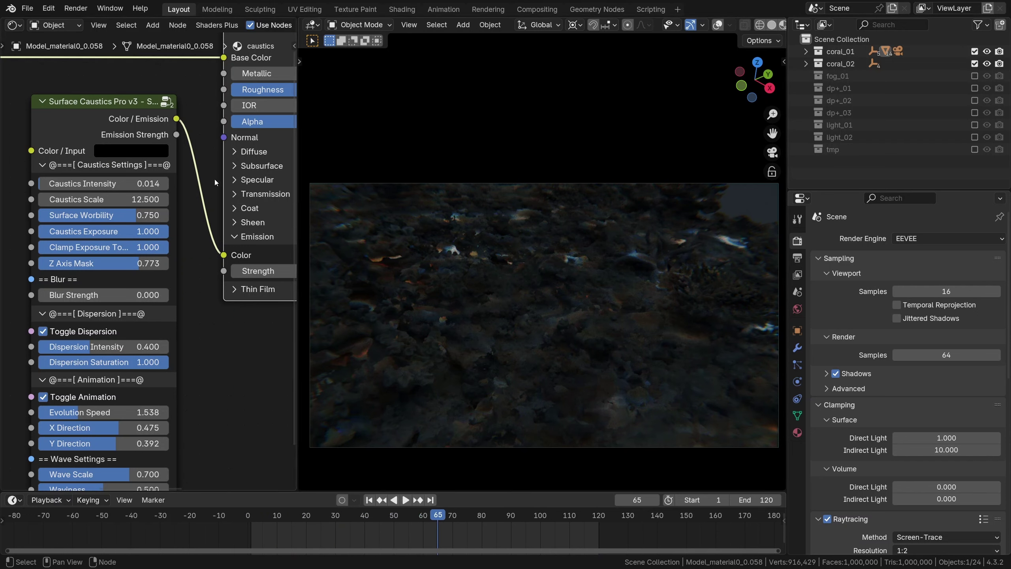
Set the caustics node's Color / Input to dark blue #080A13FF with Value 0.007, and play the animation.
left_click(148, 147)
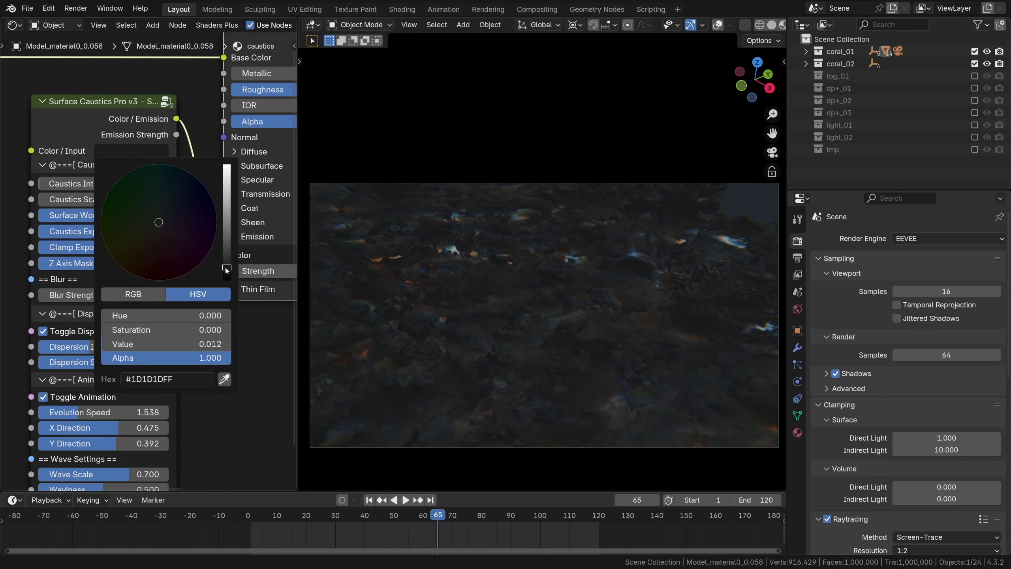
left_click(184, 199)
left_click_drag(231, 265, 227, 272)
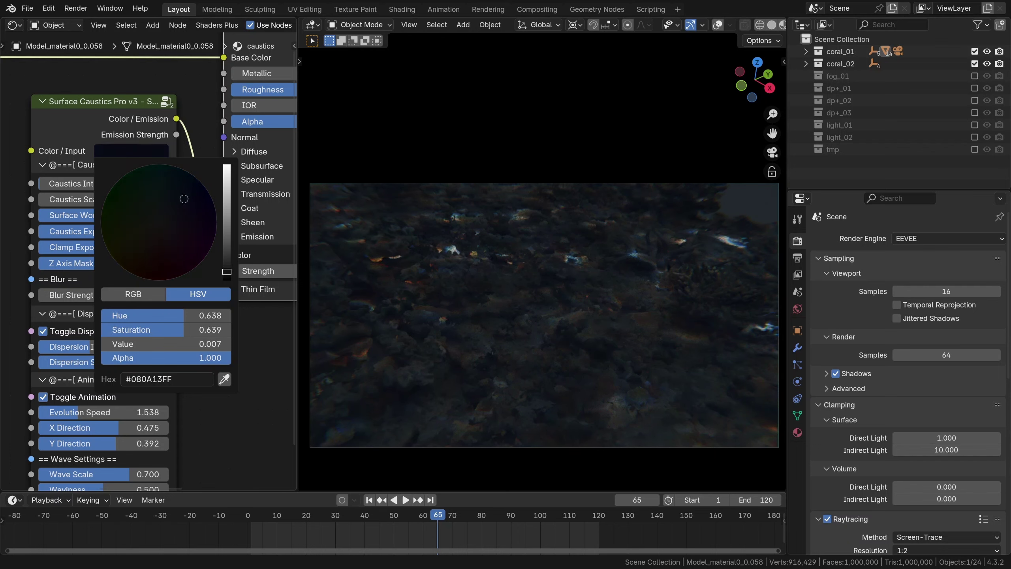
key("space")
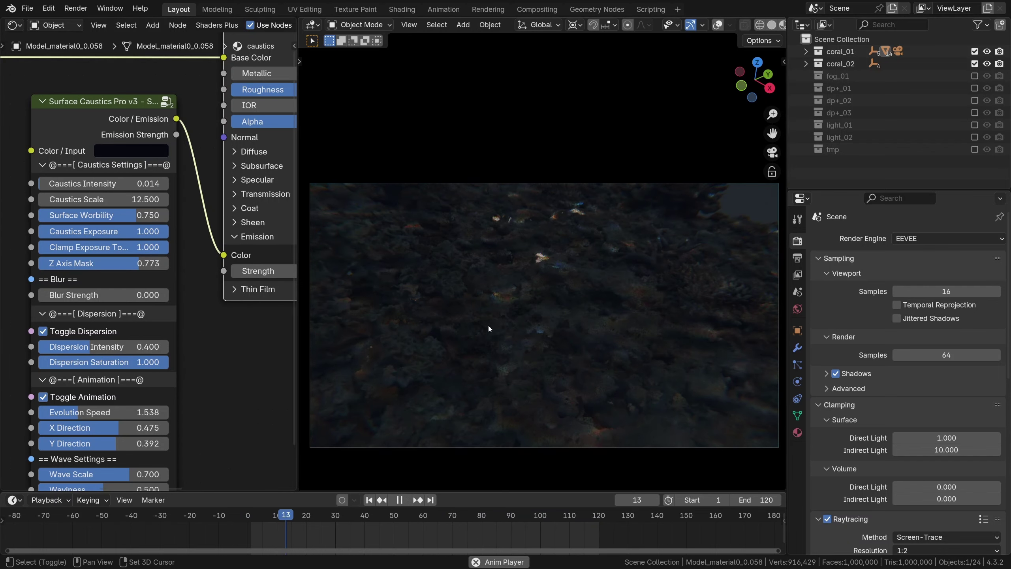
Try a Caustics Scale of -1.500, restore it to 12.500, and stop the playback.
left_click_drag(134, 199, 99, 199)
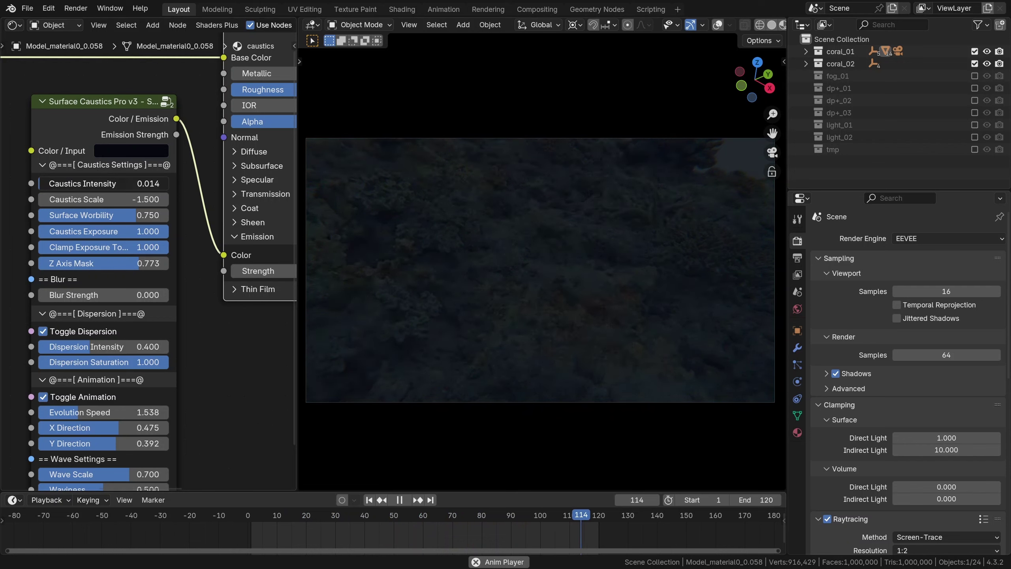
key("ctrl+z")
left_click_drag(111, 200, 150, 200)
key("space")
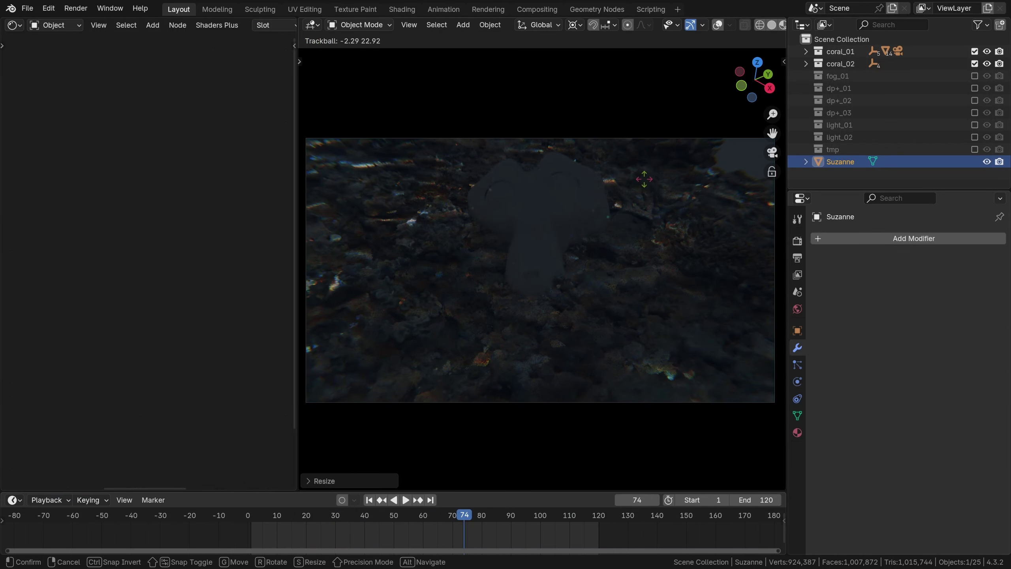
Finish the trackball rotation of the Suzanne mesh over the reef, and display the coral piece's material properties.
left_click(766, 276)
left_click(761, 359)
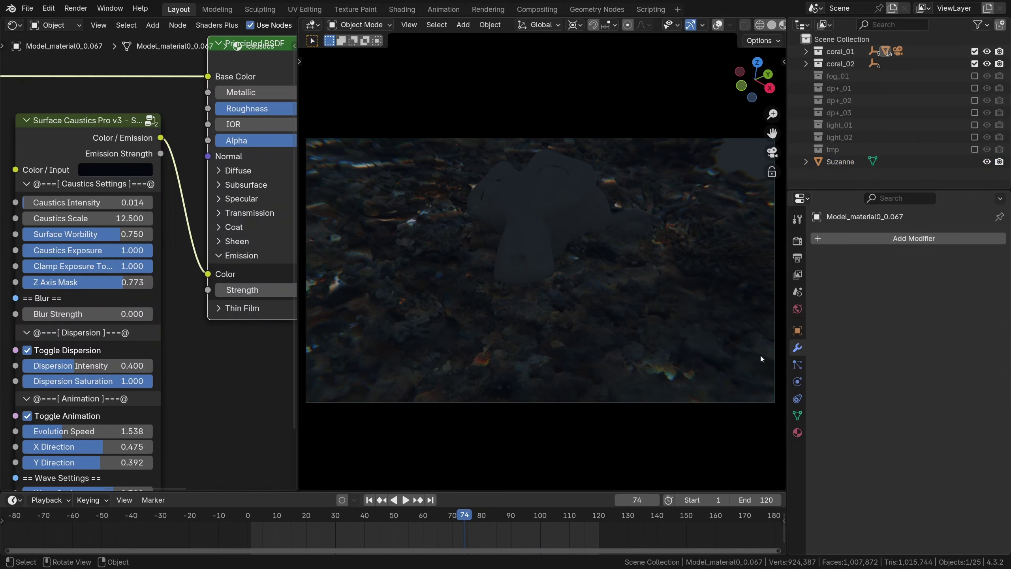
left_click(799, 432)
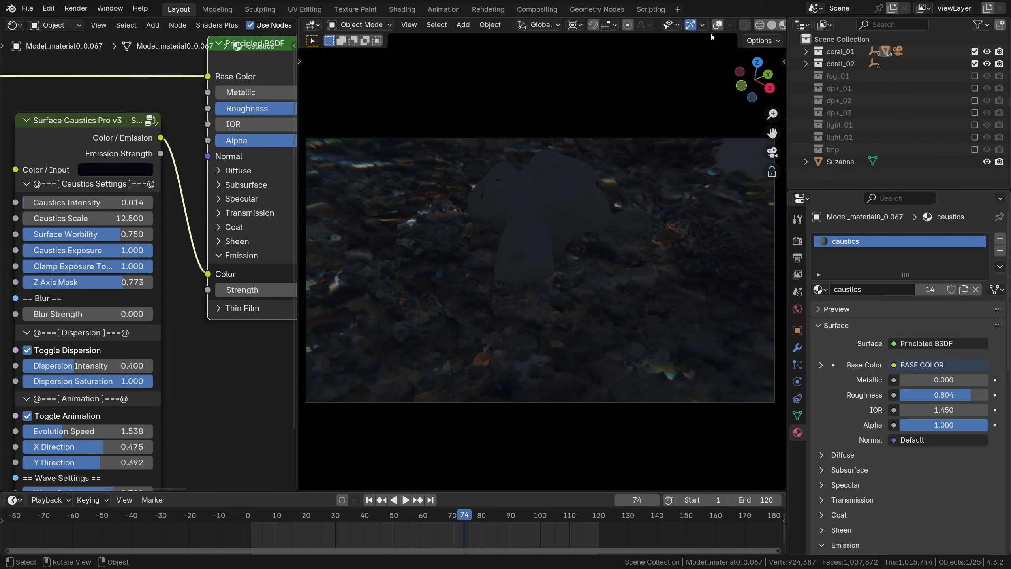
Show the viewport overlays, copy the coral piece's caustics material to the Suzanne mesh, and deselect both objects.
left_click(718, 25)
left_click(586, 188)
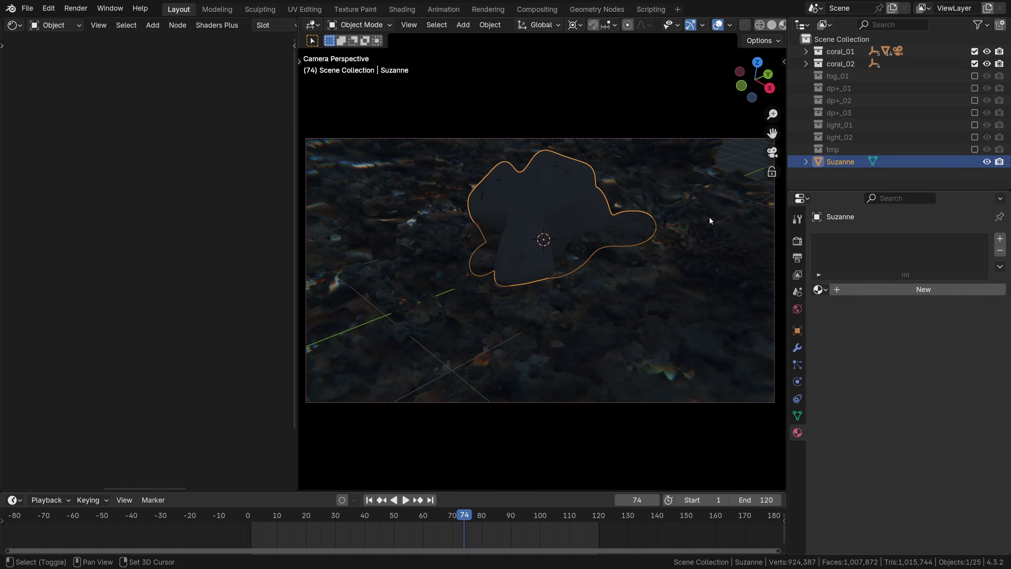
left_click(721, 215, "shift")
left_click(1000, 266)
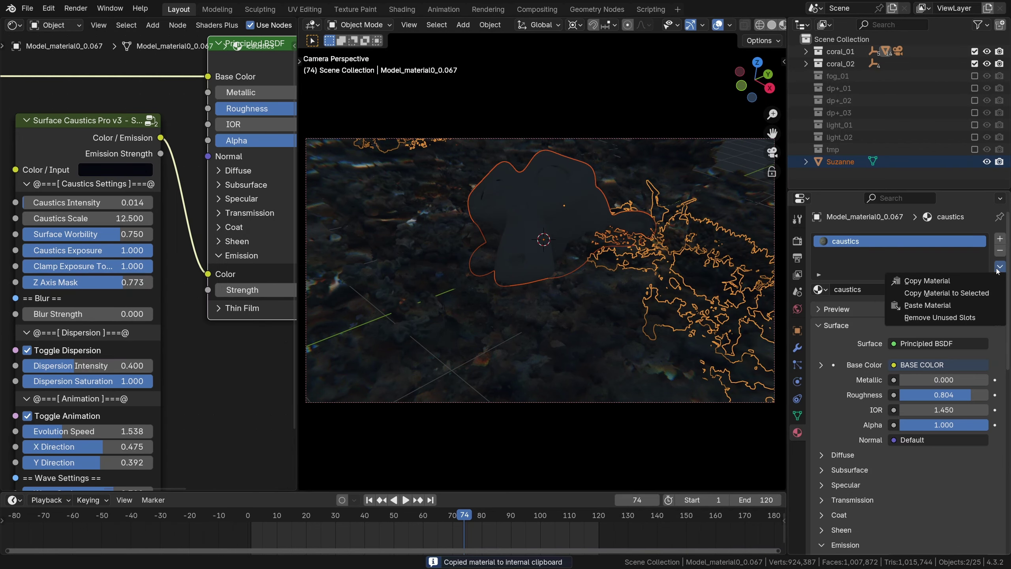
left_click(975, 294)
left_click(593, 259)
left_click(592, 259, "shift")
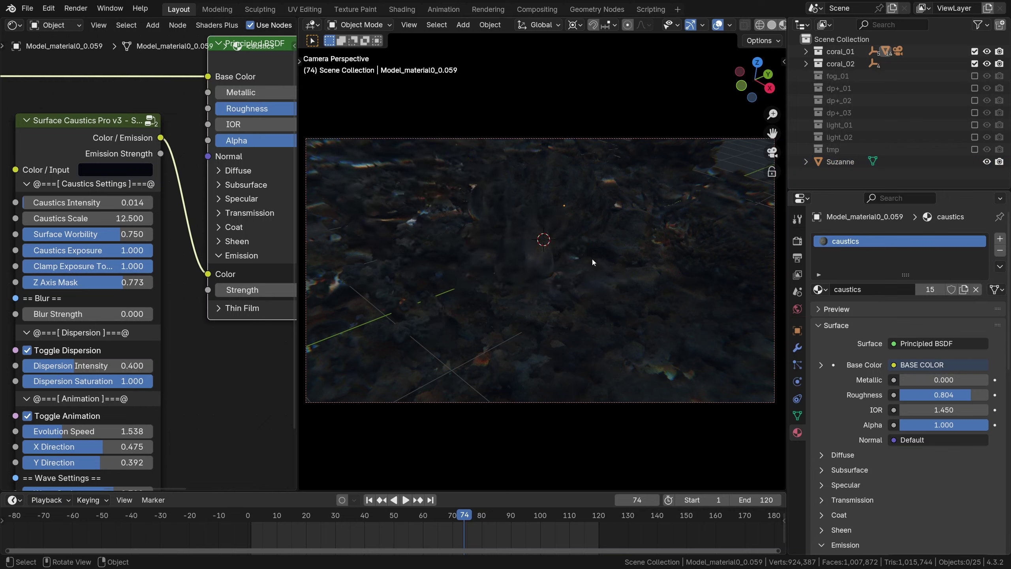
Play the animation, rotate the Suzanne mesh over the reef, and hide the viewport overlays again.
key("space")
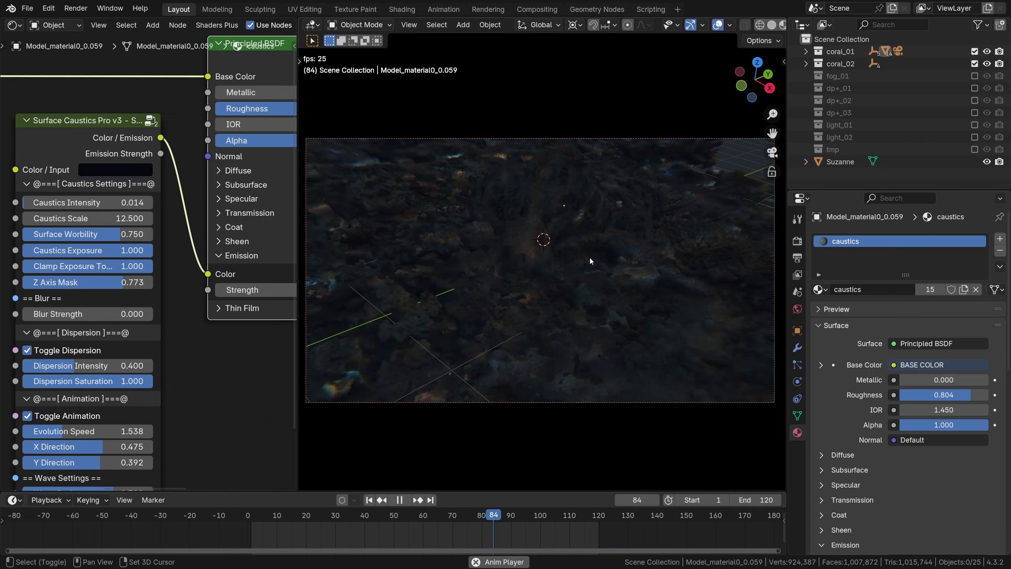
left_click(555, 205)
key("r")
key("Return")
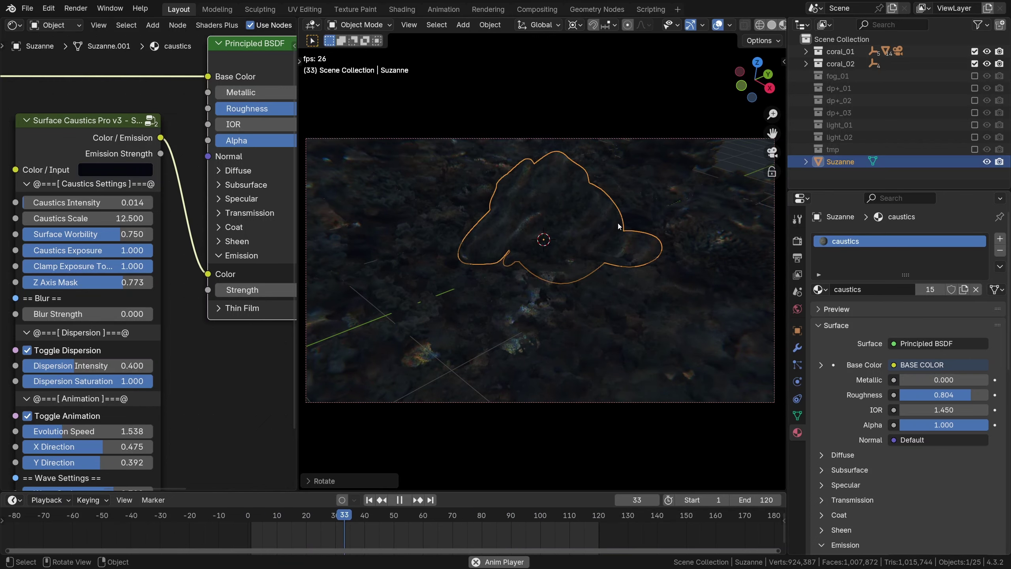
left_click(718, 25)
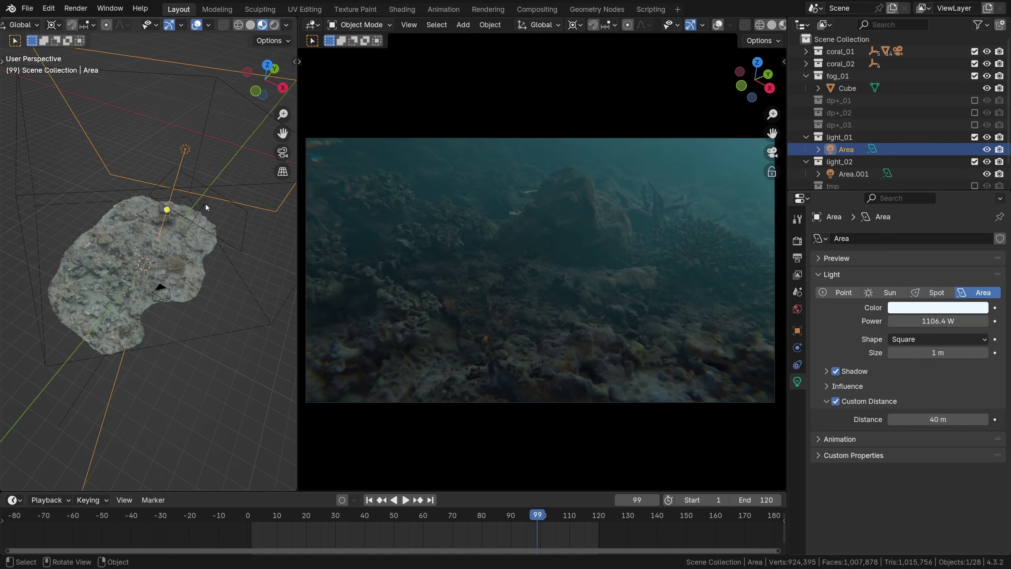
Reposition the light_02 area light above the reef while previewing the foggy camera view.
left_click(202, 195)
key("g")
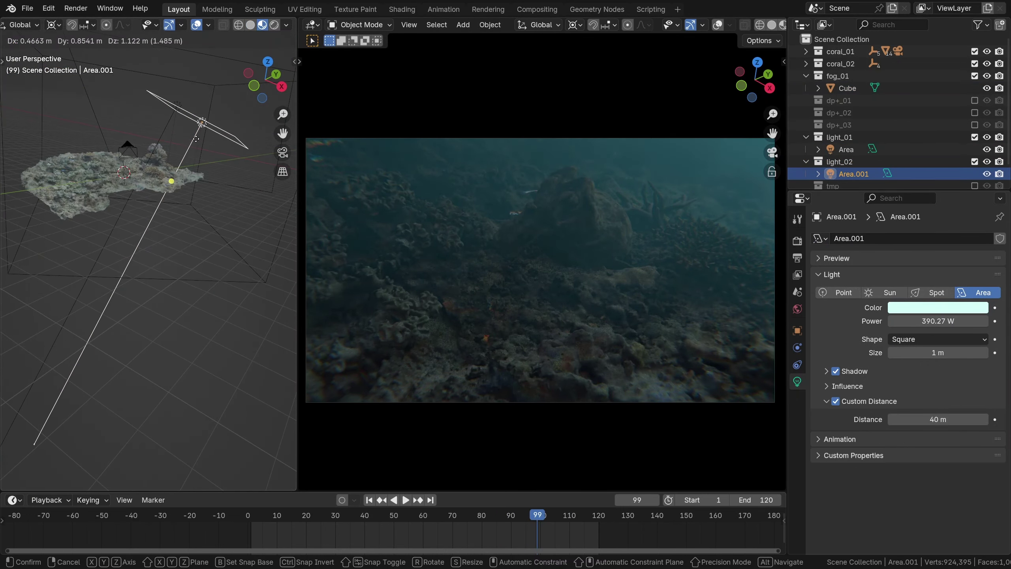
scroll(164, 185, "up", 3, "alt")
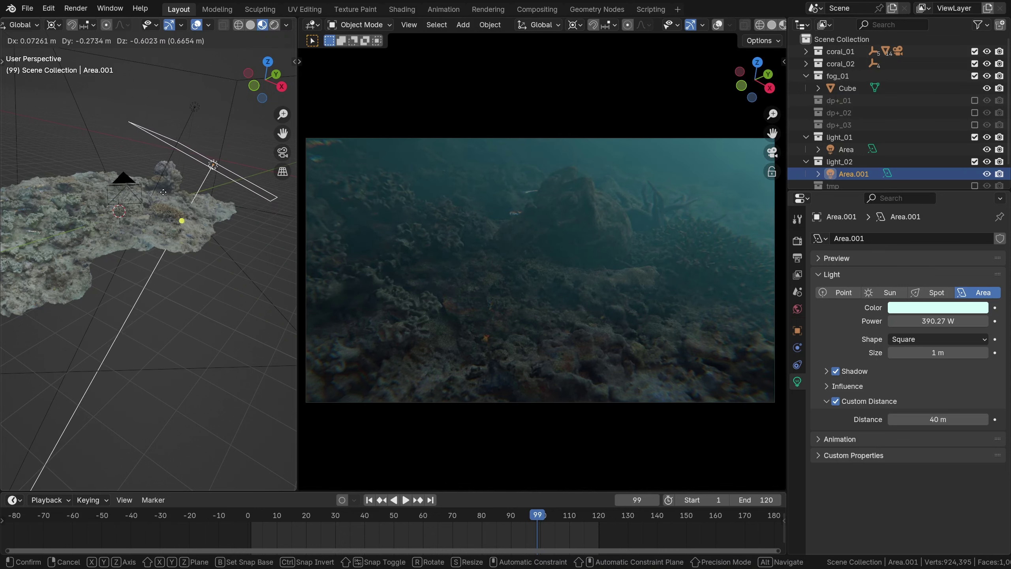
left_click(189, 103)
Try moving the light_01 area light away from its place above the reef, and cancel the move.
left_click(195, 107)
key("g")
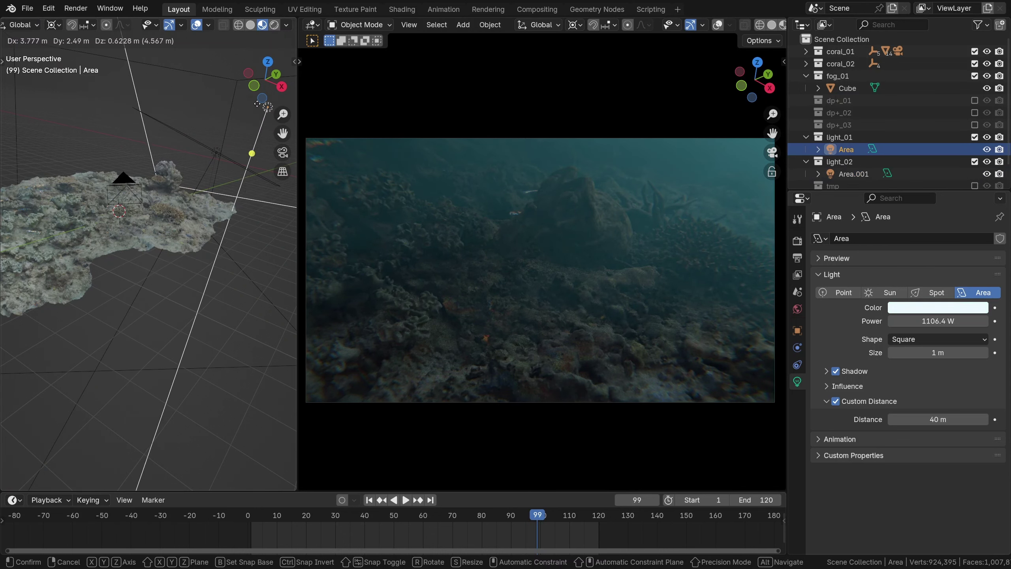
right_click(229, 142)
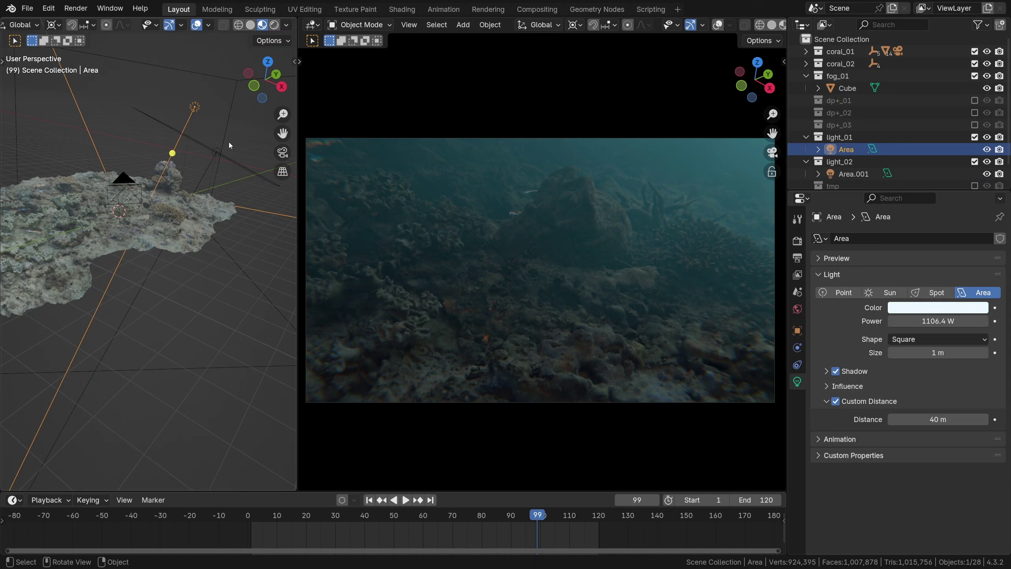
Try a Power of 1390.27 W on the light_02 area light and undo the change.
left_click(211, 155)
left_click(894, 321)
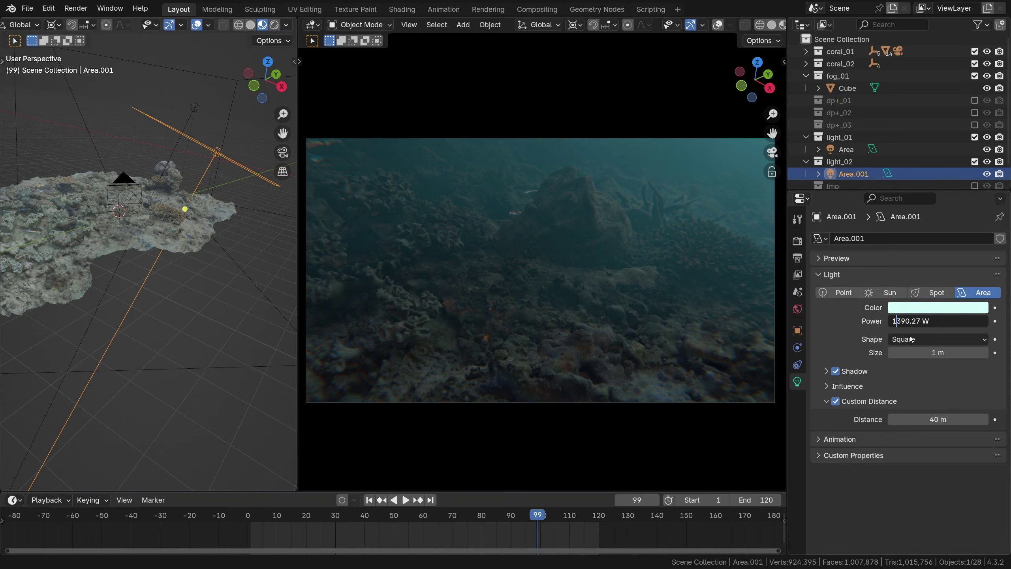
type("1")
key("Return")
key("ctrl+z")
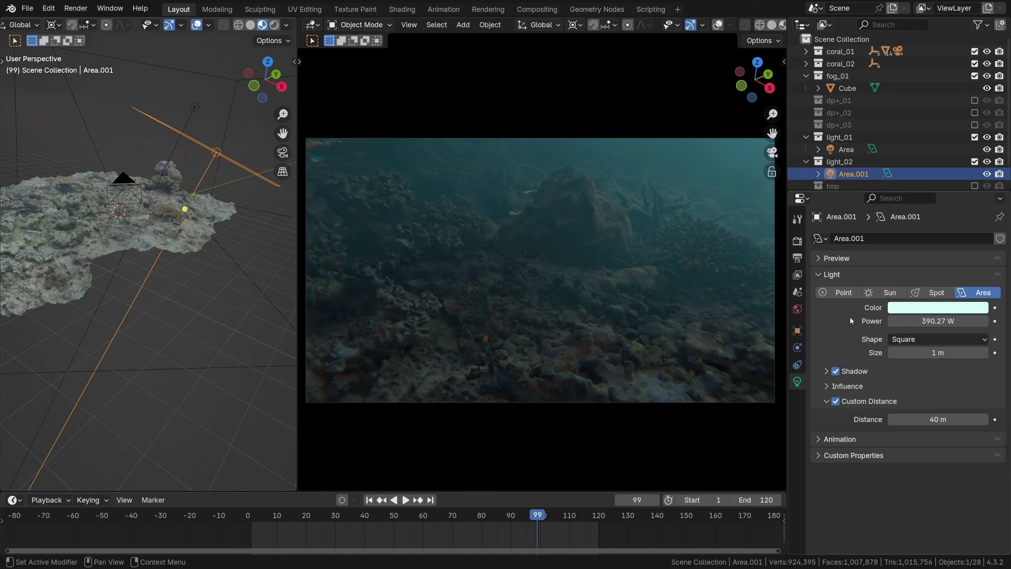
Try the Base Contrast look in the color management settings, restore Very Low Contrast, and try a different exposure without keeping it.
left_click(798, 241)
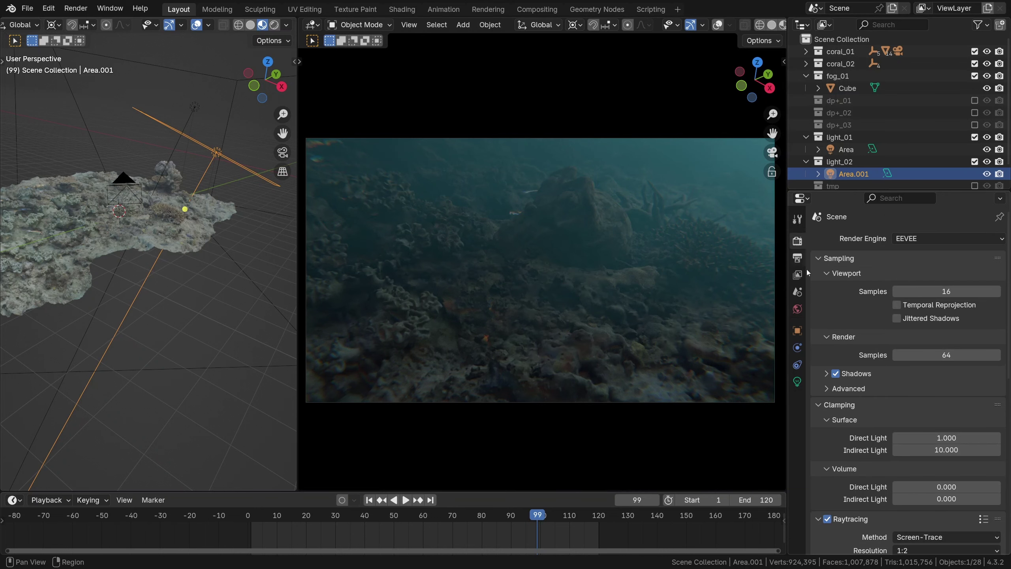
scroll(927, 476, "down", 15)
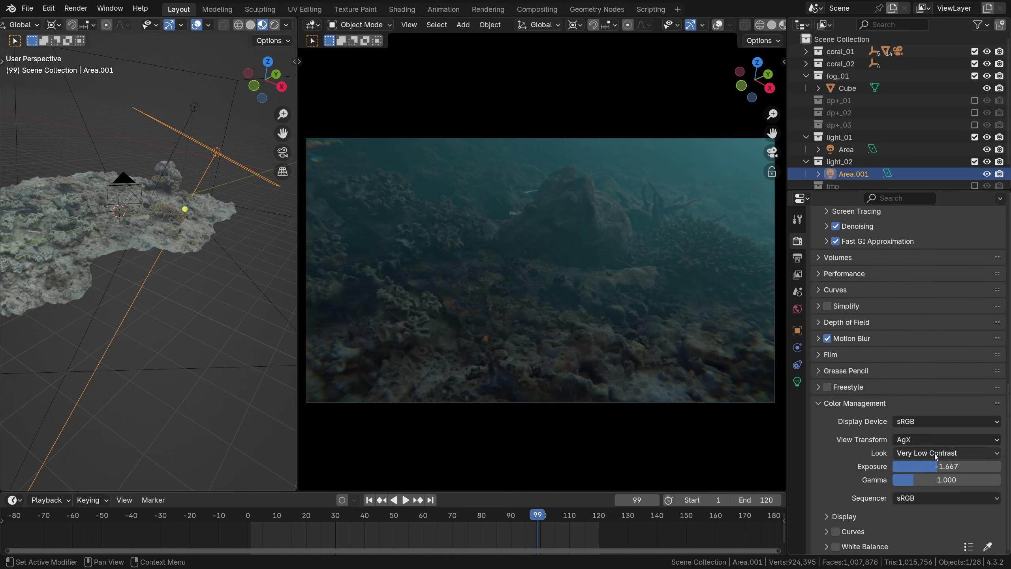
left_click(937, 454)
left_click(929, 398)
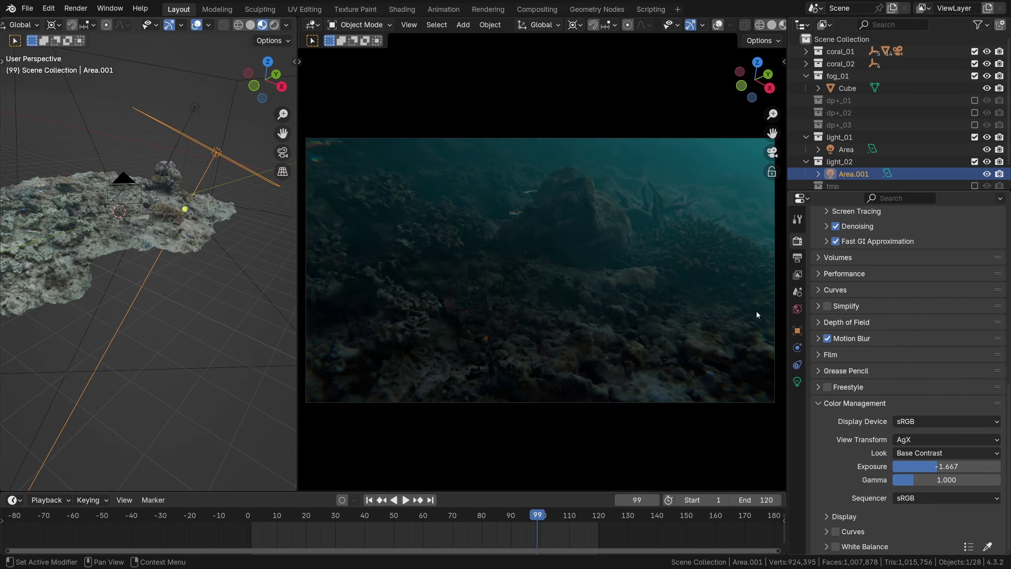
left_click(927, 454)
left_click(928, 442)
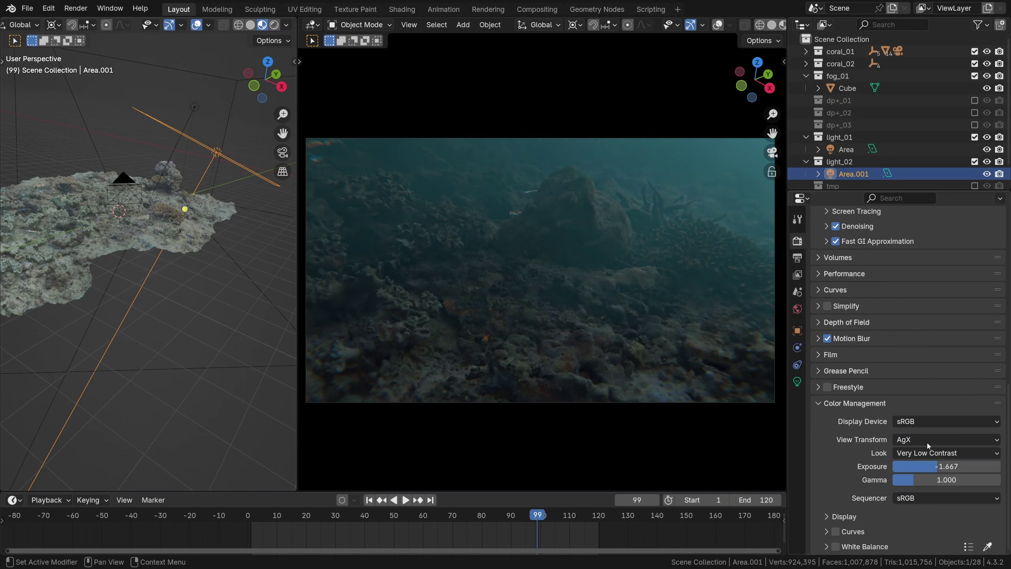
mouse_move(936, 467)
left_mouse_down()
mouse_move(908, 466)
mouse_move(955, 466)
left_mouse_up()
key("Escape")
Try a Caustics Intensity of 0.300 during playback, set it to 0.200, and stop the animation.
key("space")
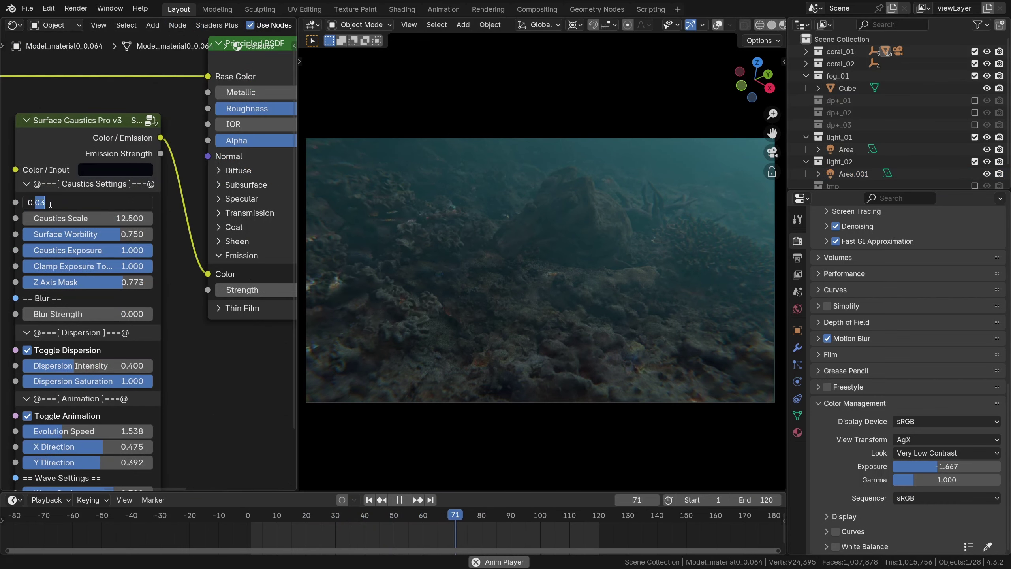
type("0.3")
key("Return")
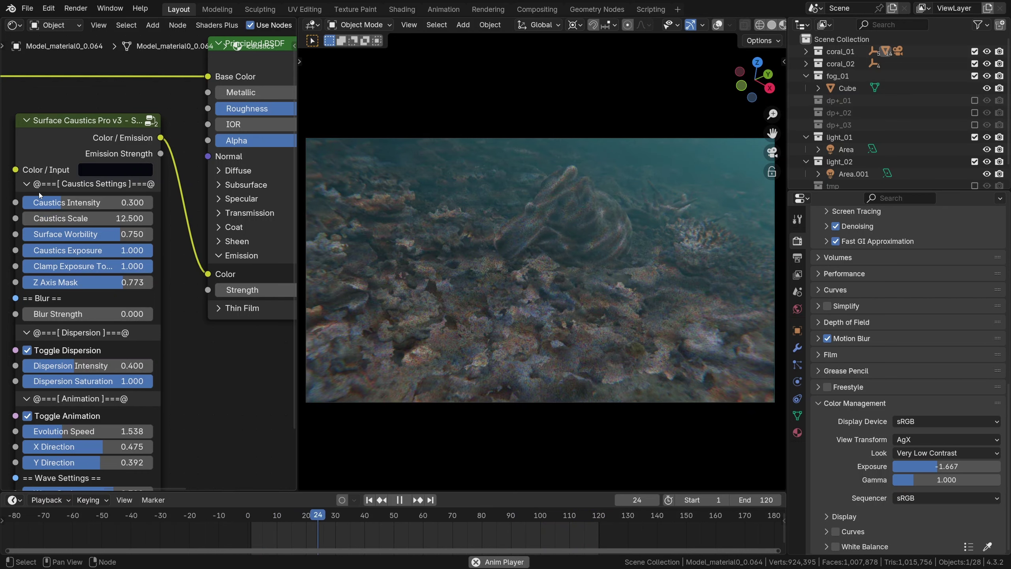
double_click(49, 201)
type("0.2")
key("Return")
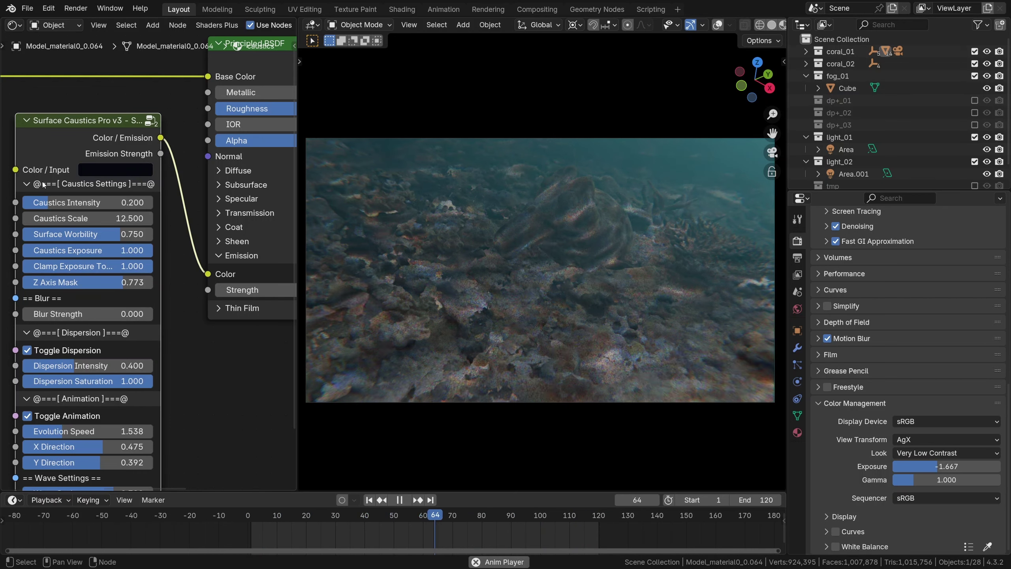
key("space")
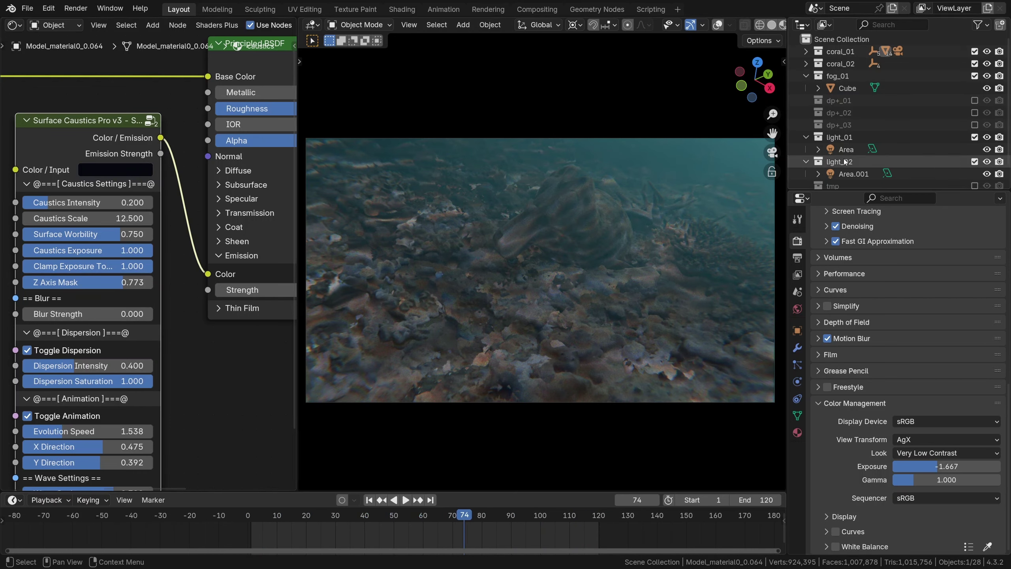
Enable the dp+_01, dp+_02 and dp+_03 collections, play the animation, and inspect the reef up close.
left_click(974, 113)
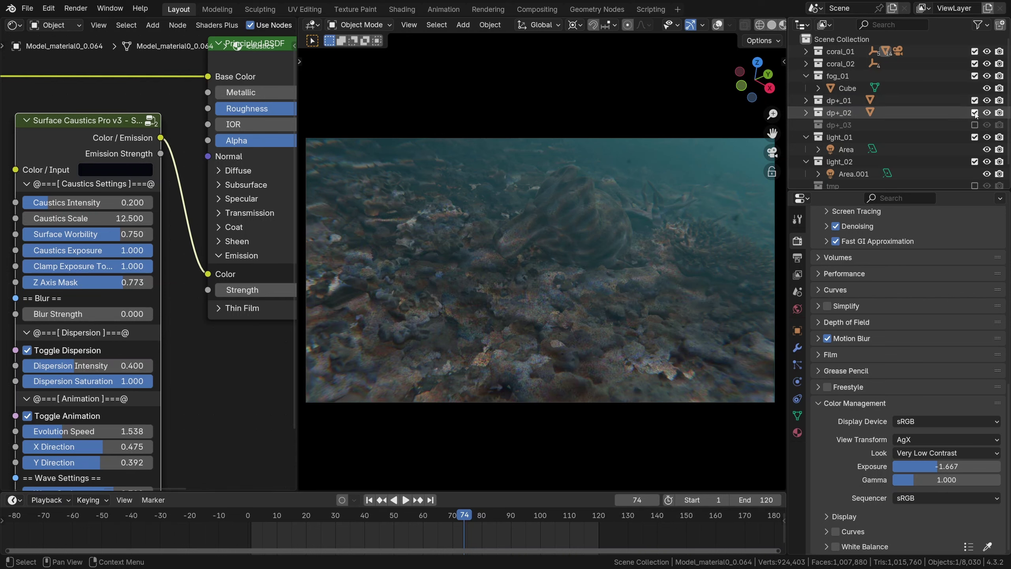
key("space")
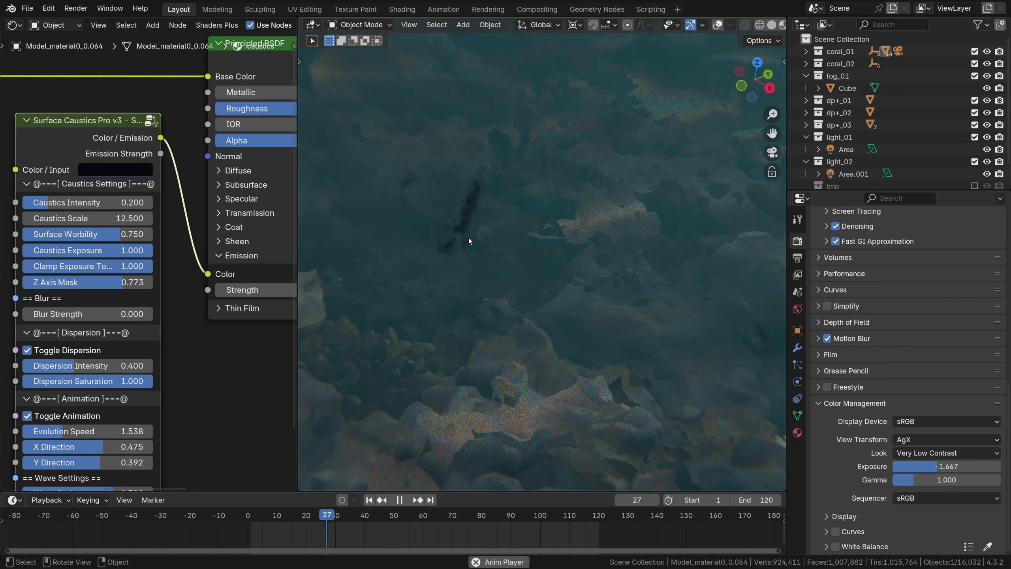
scroll(506, 370, "up", 5)
middle_click_drag(506, 370, 444, 161, "shift")
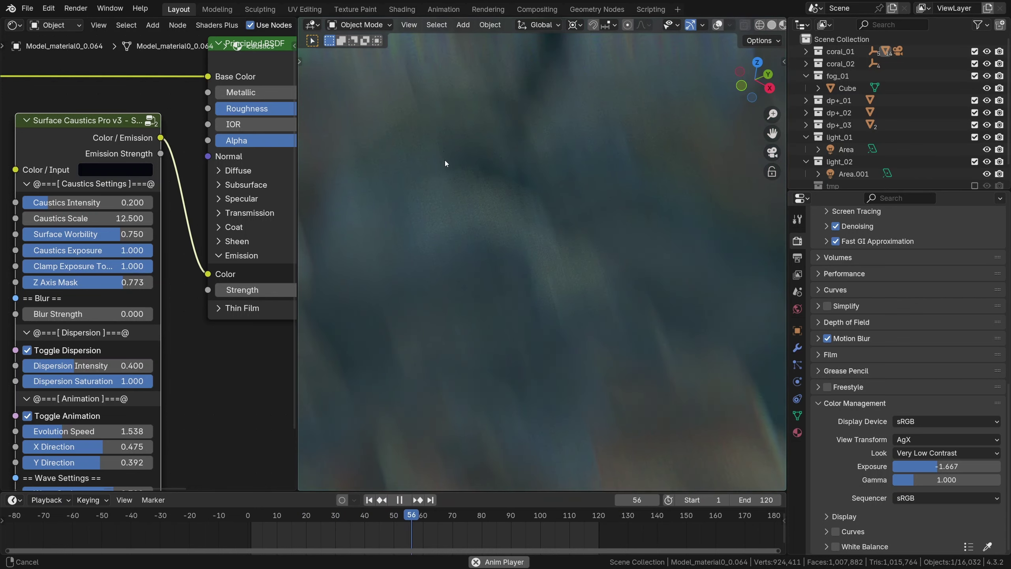
middle_click_drag(721, 302, 613, 327, "shift")
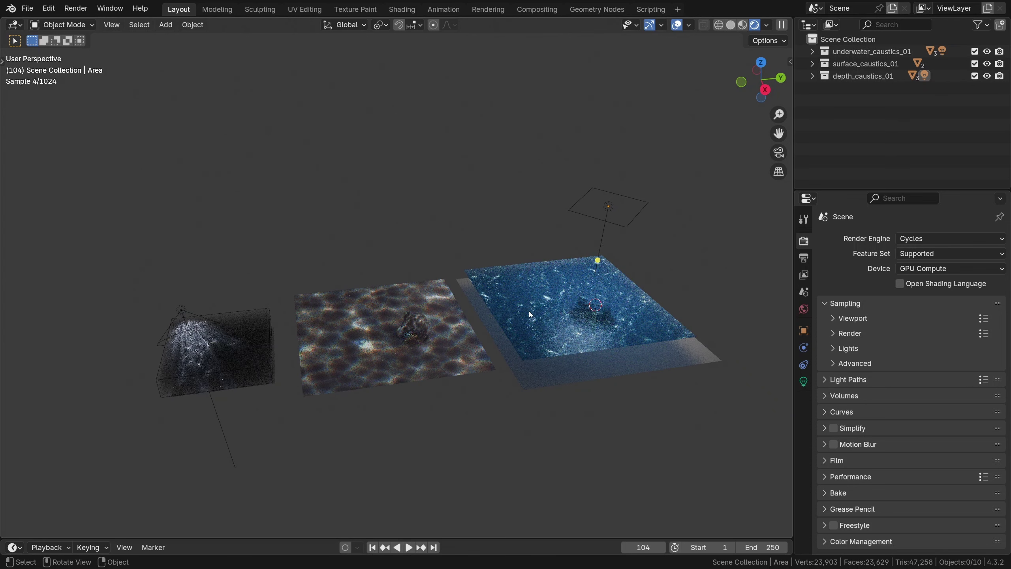
Select the underwater, surface and depth caustics examples one after another.
left_click(234, 331)
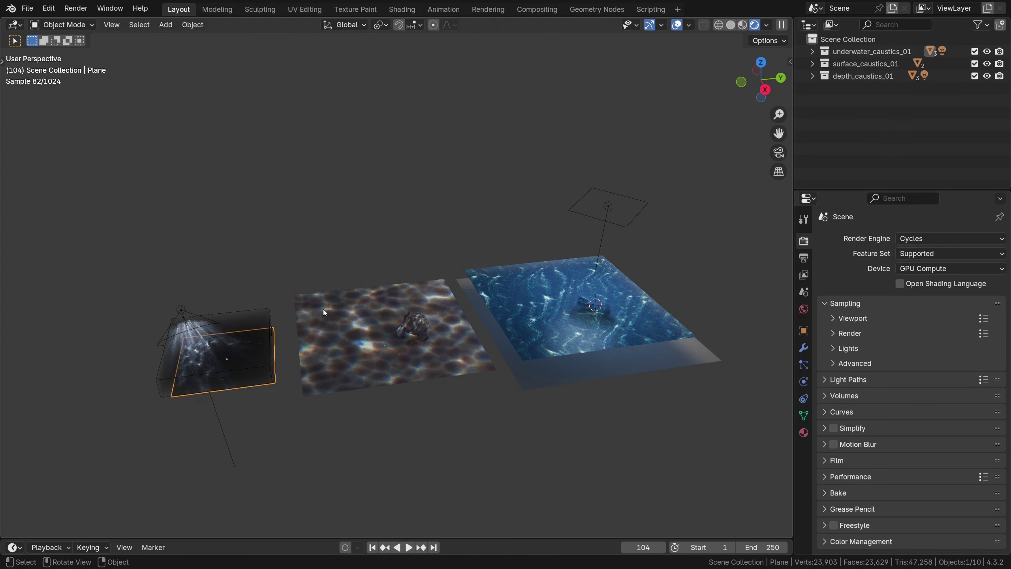
left_click(323, 310)
left_click(558, 289)
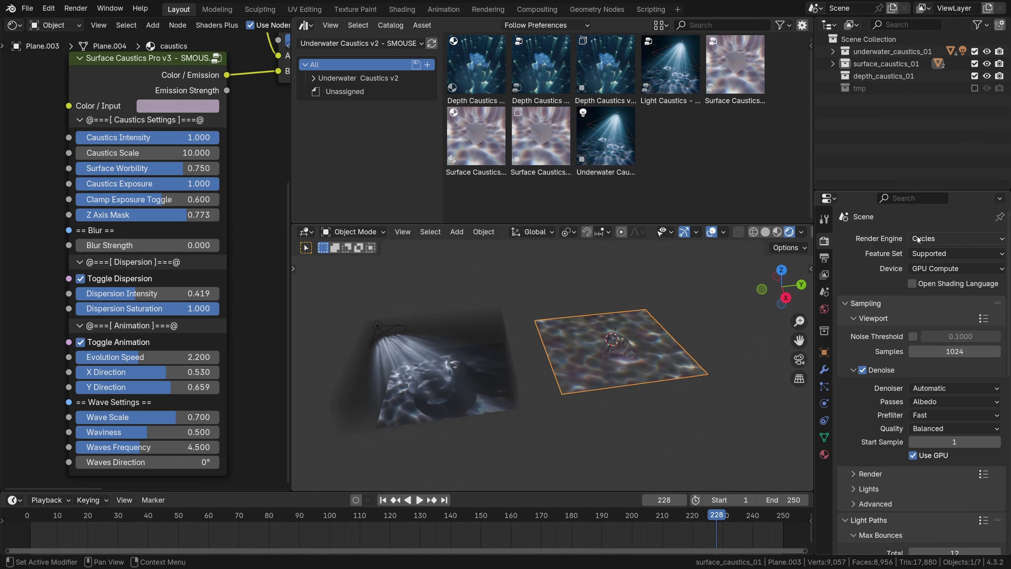
Choose Cycles as the render engine and deselect the surface caustics plane.
left_click(923, 238)
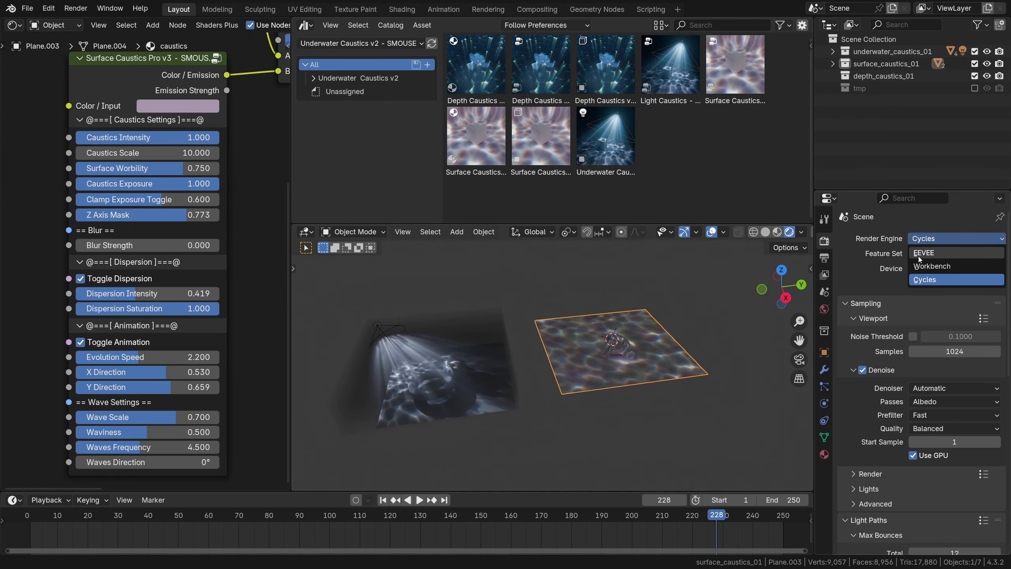
left_click(923, 280)
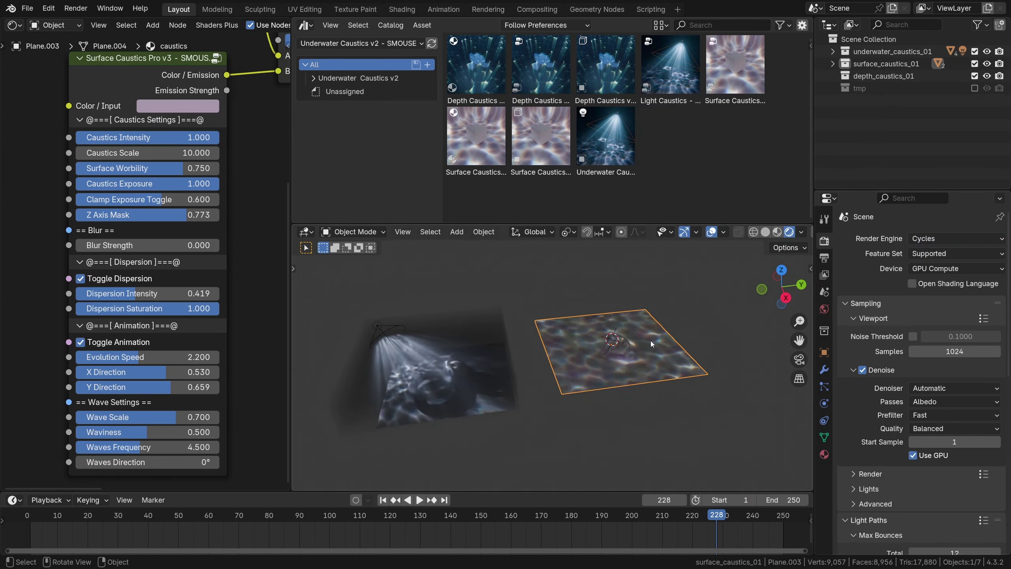
middle_click_drag(631, 334, 580, 328, "shift")
key("alt+a")
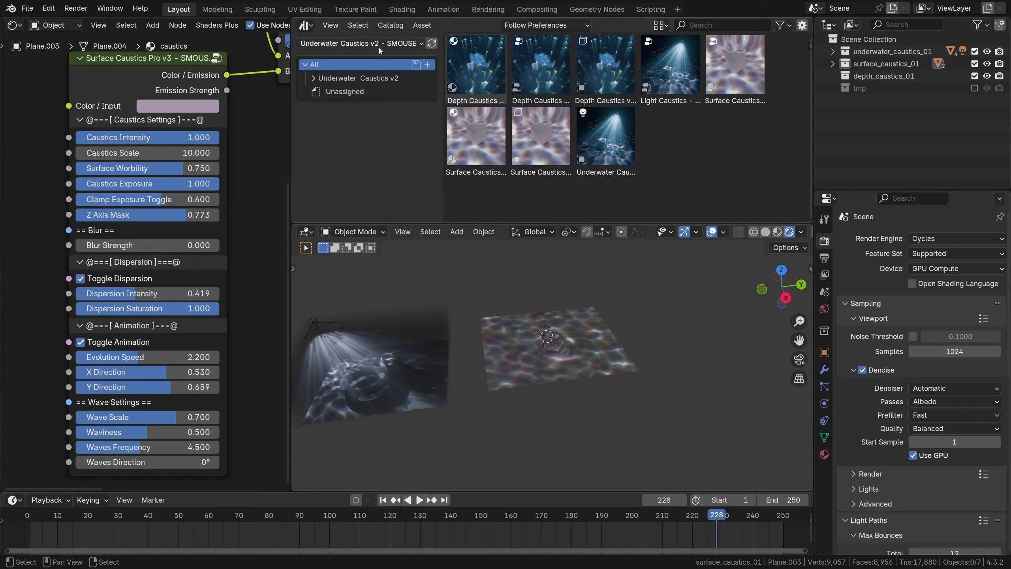
Place the Depth Caustics plane from the Underwater Caustics v2 - SMOUSE asset library beside the surface caustics plane.
left_click(358, 43)
left_click(343, 125)
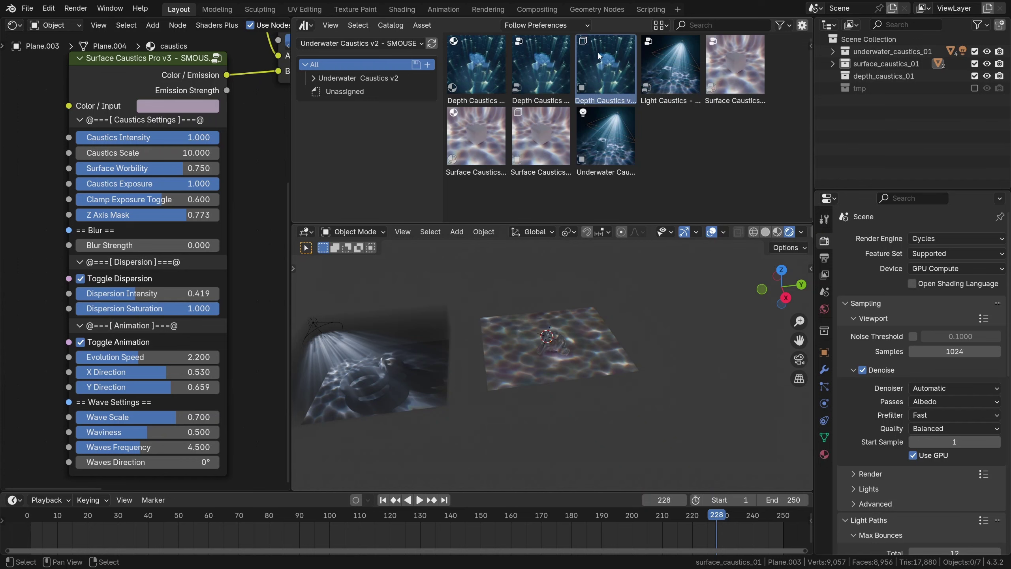
left_click_drag(599, 56, 700, 325)
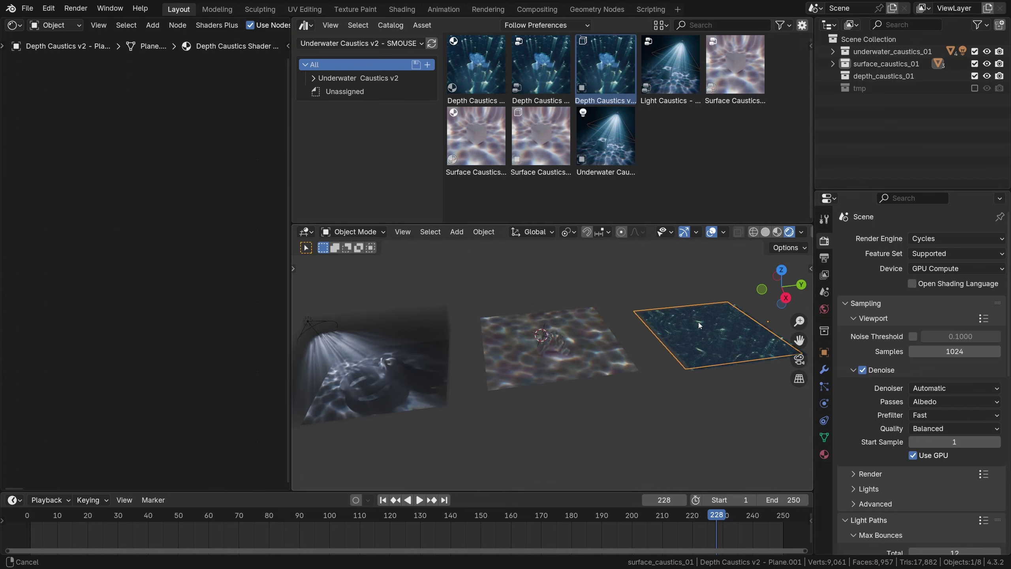
middle_click_drag(700, 325, 617, 321, "shift")
Move the depth caustics plane along the Z axis and put it in the depth_caustics_01 collection.
key("g")
key("z")
left_click(576, 322)
scroll(601, 298, "up", 3)
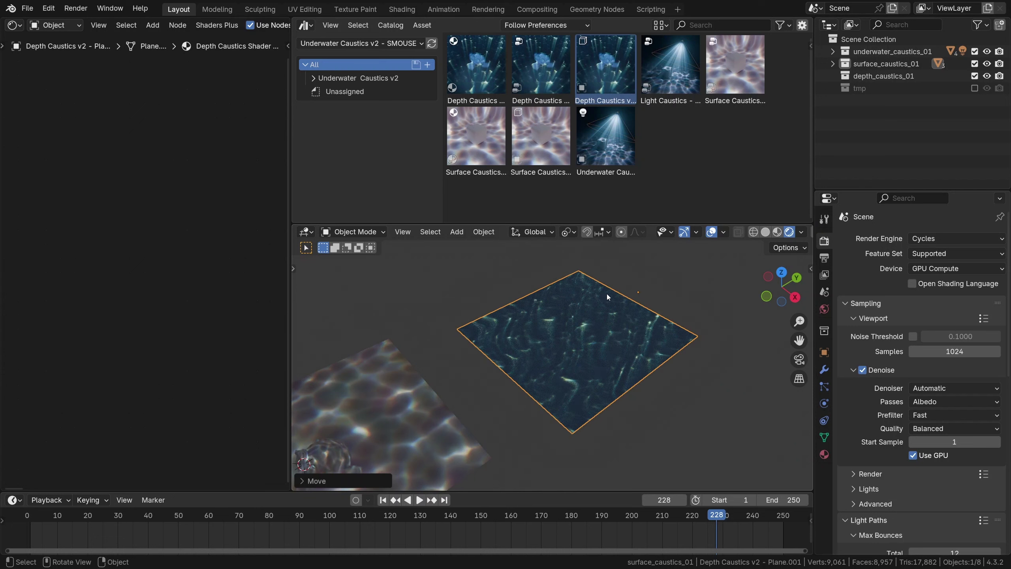
key("m")
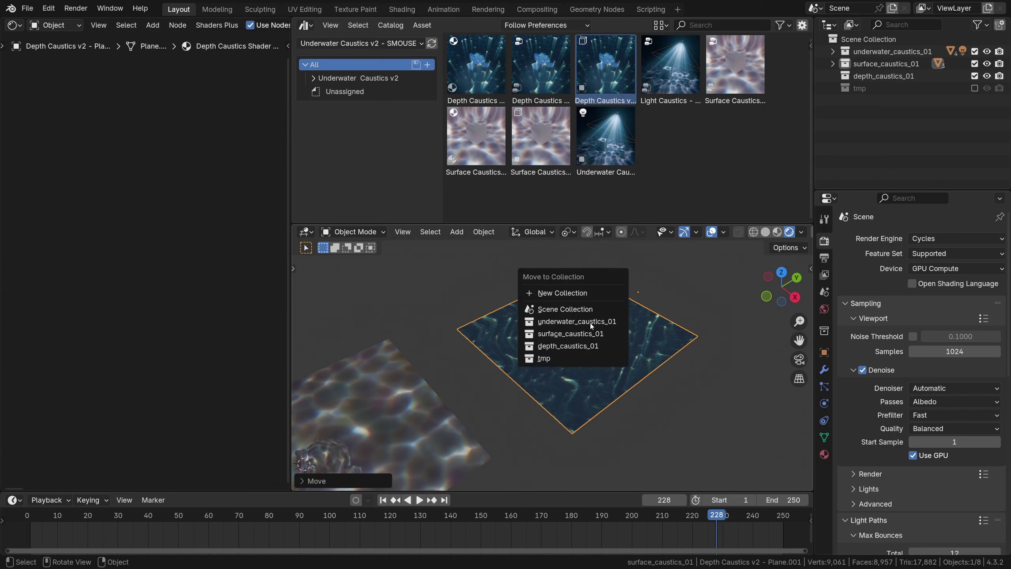
left_click(570, 346)
Add an area light to the scene.
key("shift+a")
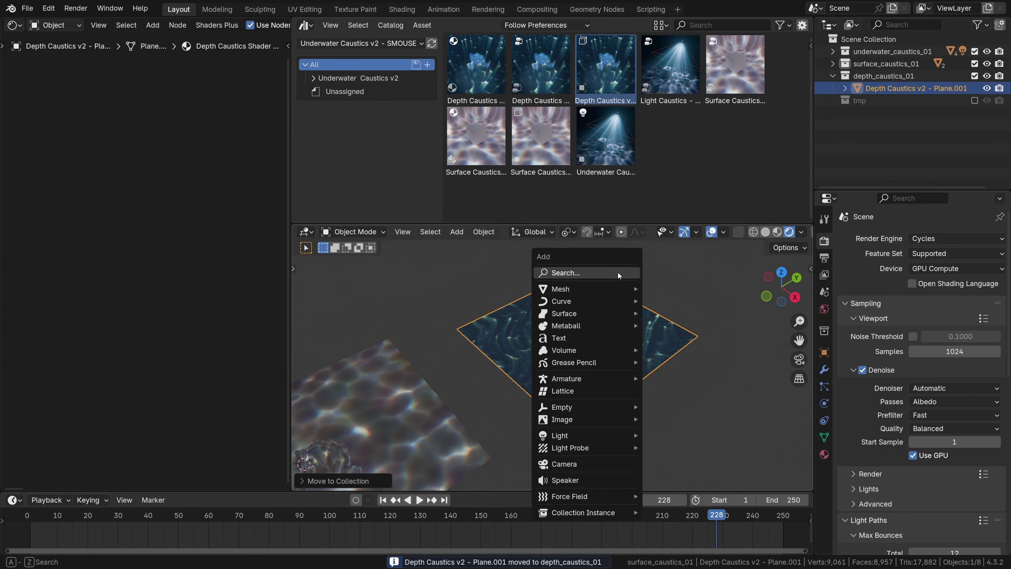
mouse_move(599, 437)
left_click(661, 475)
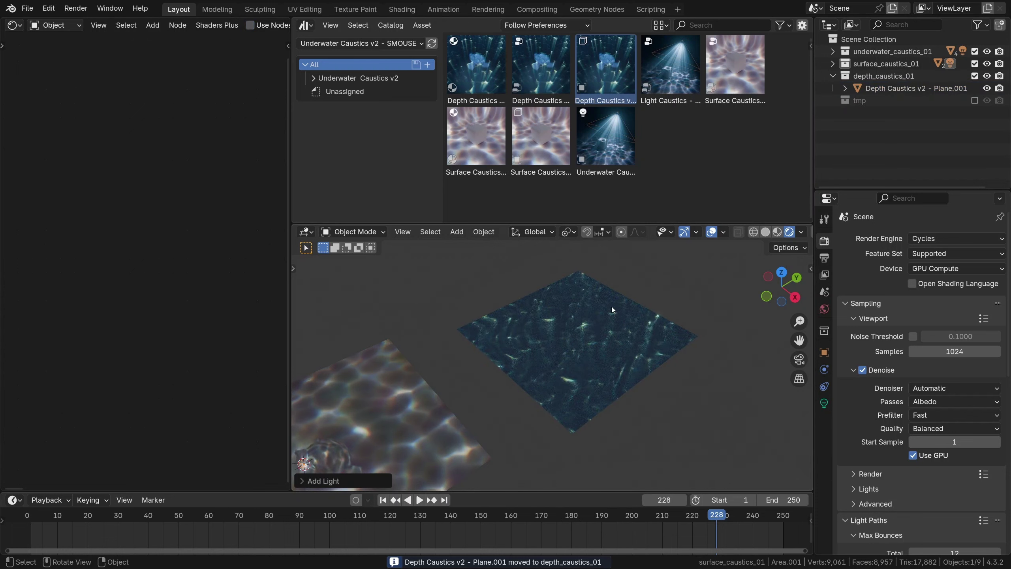
Snap the area light to the 3D cursor with its offset kept, enlarge it, and move it above the depth caustics plane.
key("shift+s")
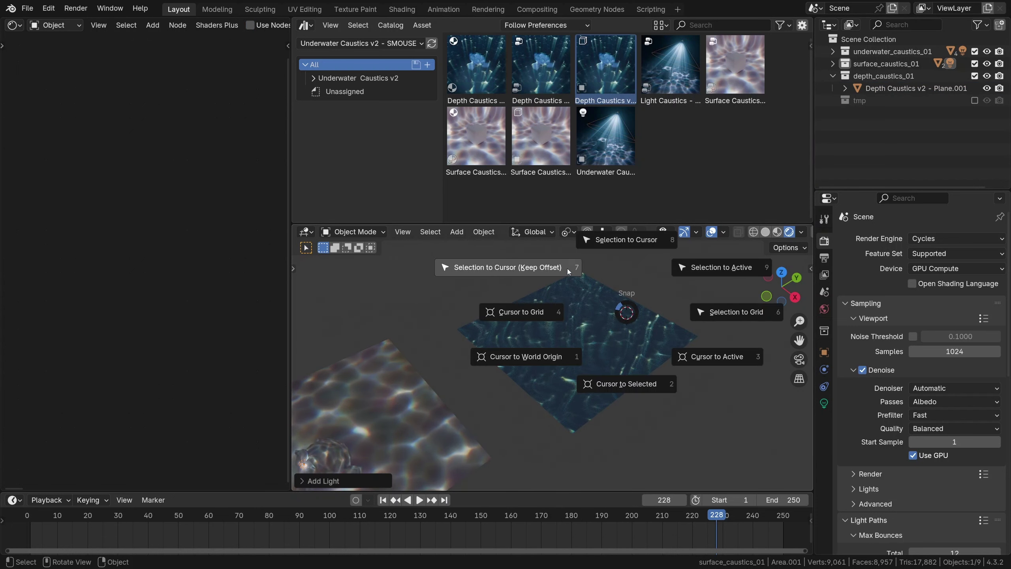
left_click(529, 266)
key("s")
left_click(312, 366)
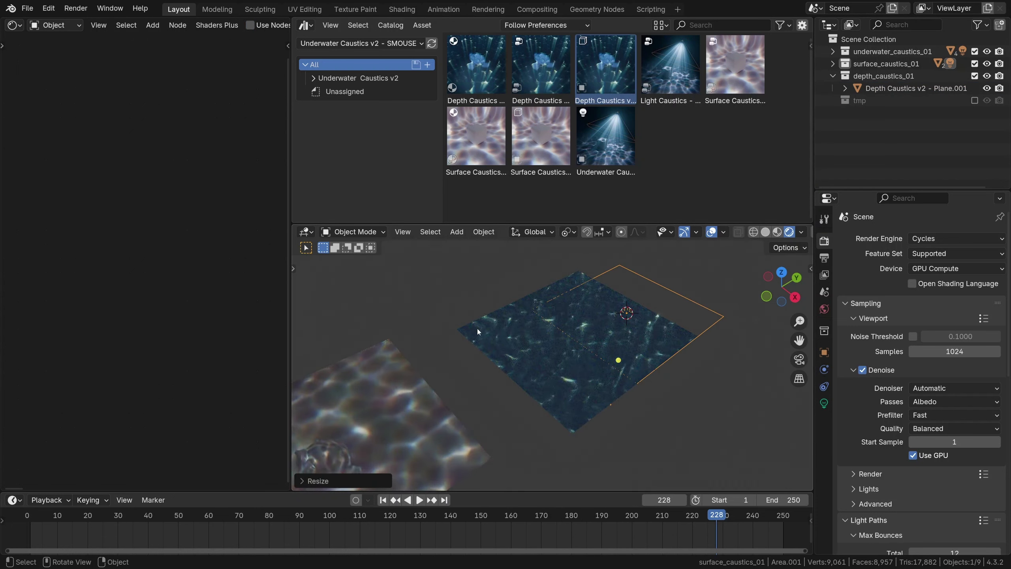
key("g")
left_click(613, 286)
Aim the area light from above the depth caustics plane's far corner, keeping the final move horizontal, and adjust its power.
key("r")
key("r")
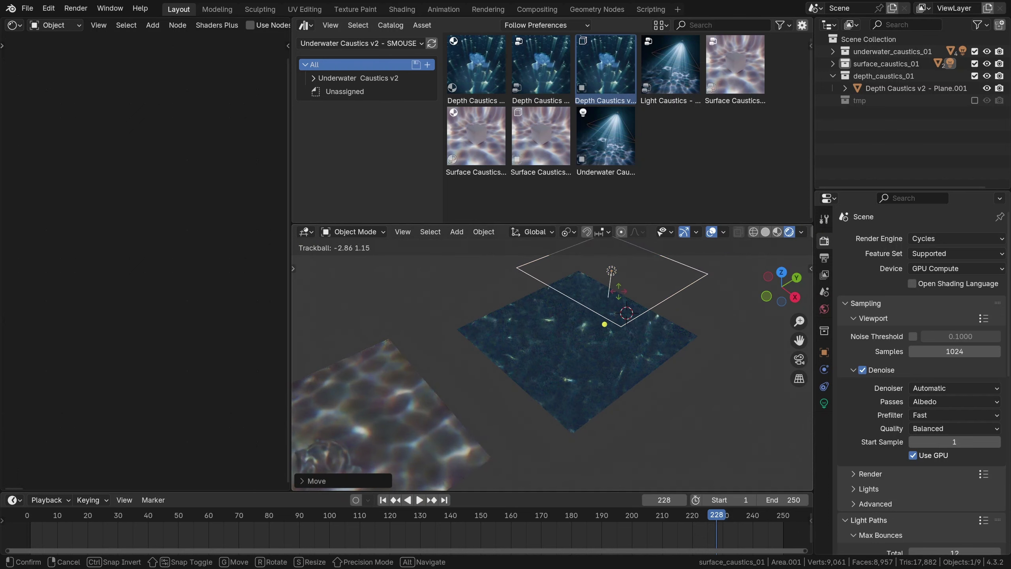
left_click(643, 255)
middle_click_drag(630, 299, 607, 341, "shift")
key("g")
key("shift+z")
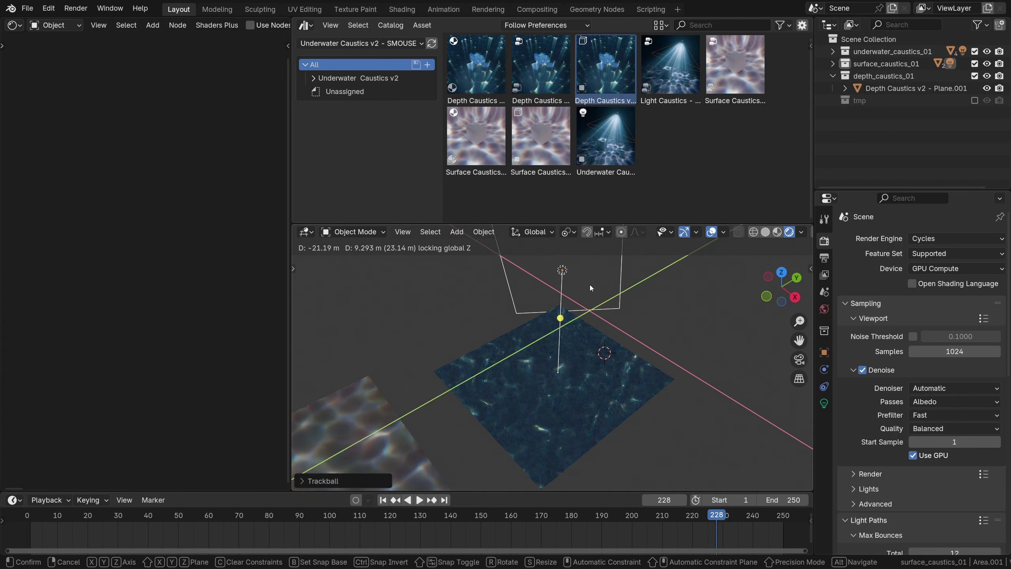
left_click(592, 287)
left_click(824, 403)
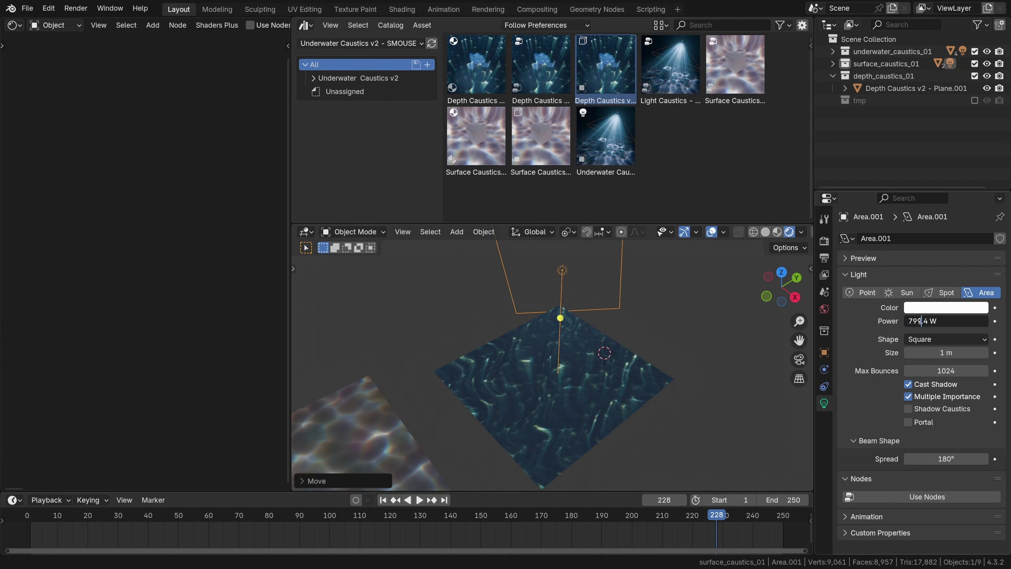
key("Return")
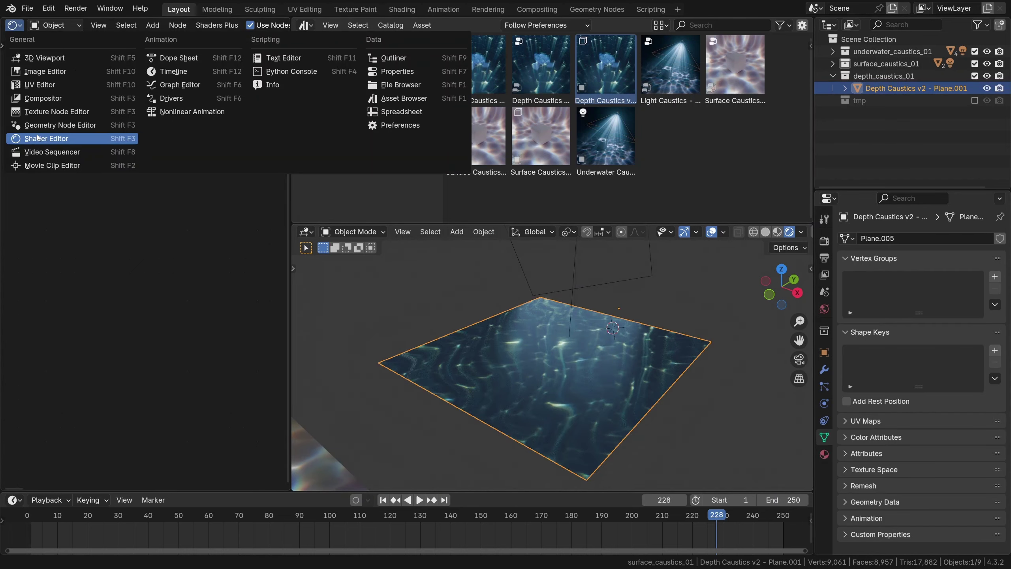
Show the depth caustics plane's material in the Shader Editor and frame the Depth Caustics Shader v2 node.
left_click(46, 140)
key("KP_Decimal")
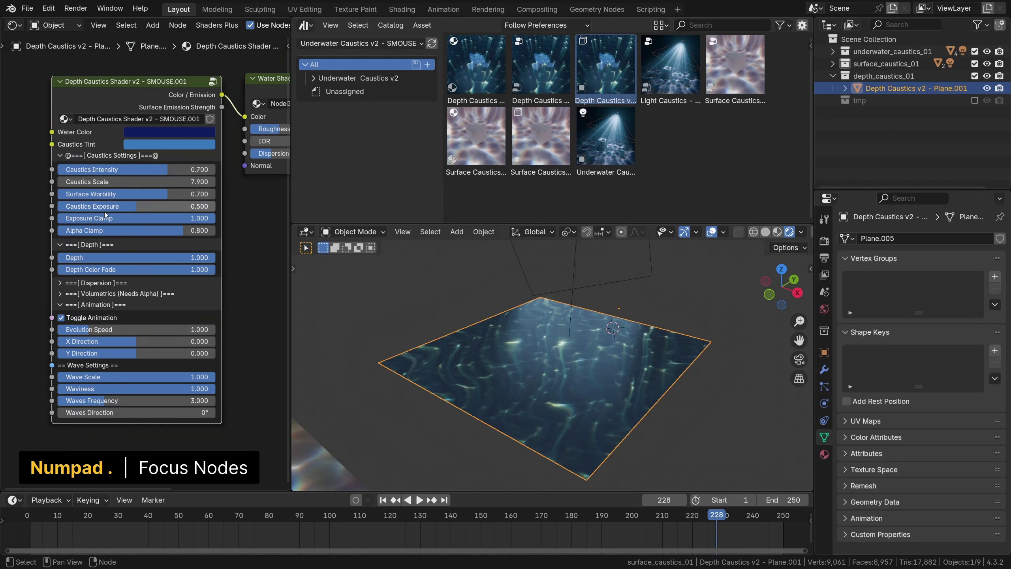
key("KP_Decimal")
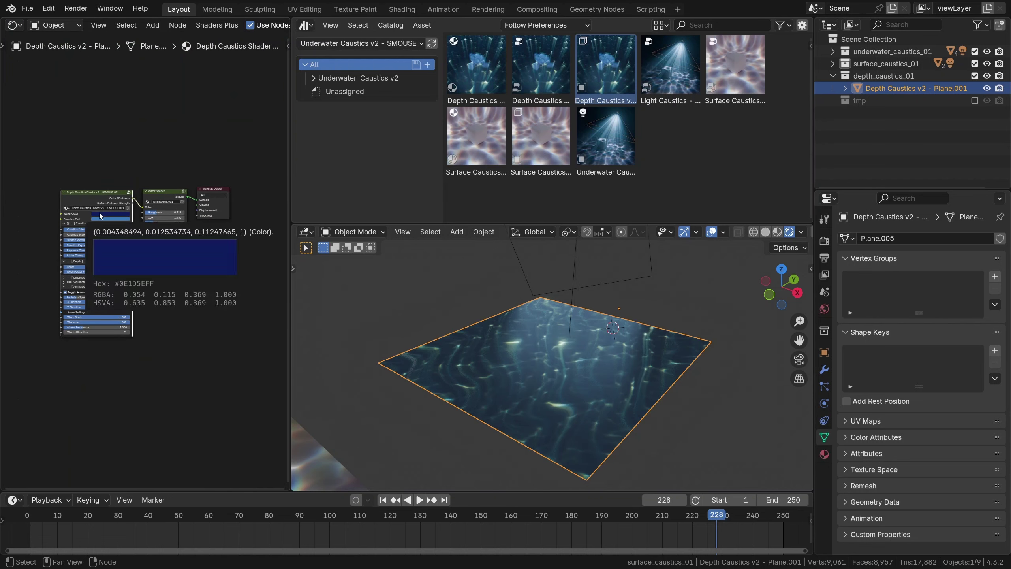
scroll(68, 200, "up", 4)
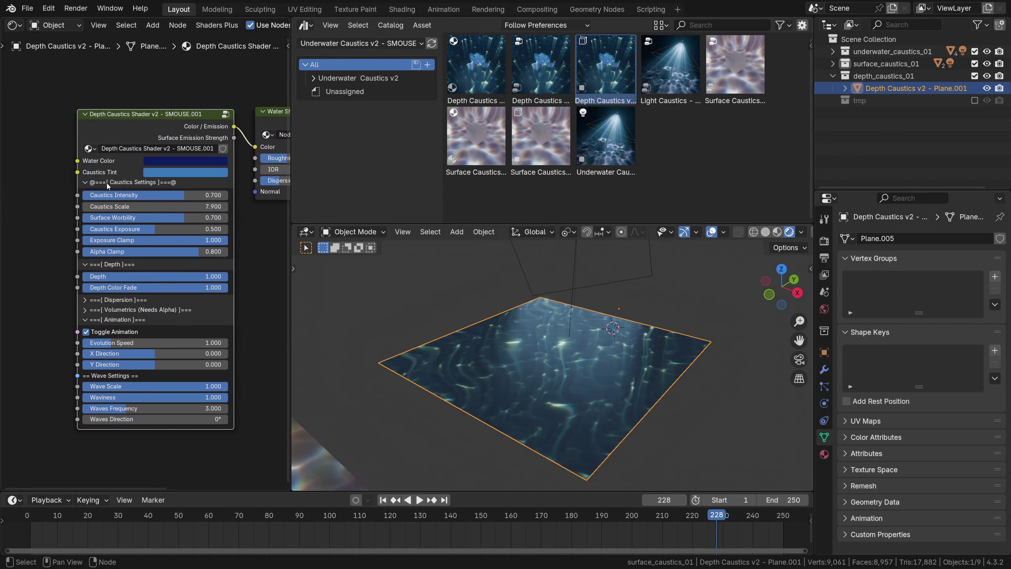
scroll(113, 183, "up", 1)
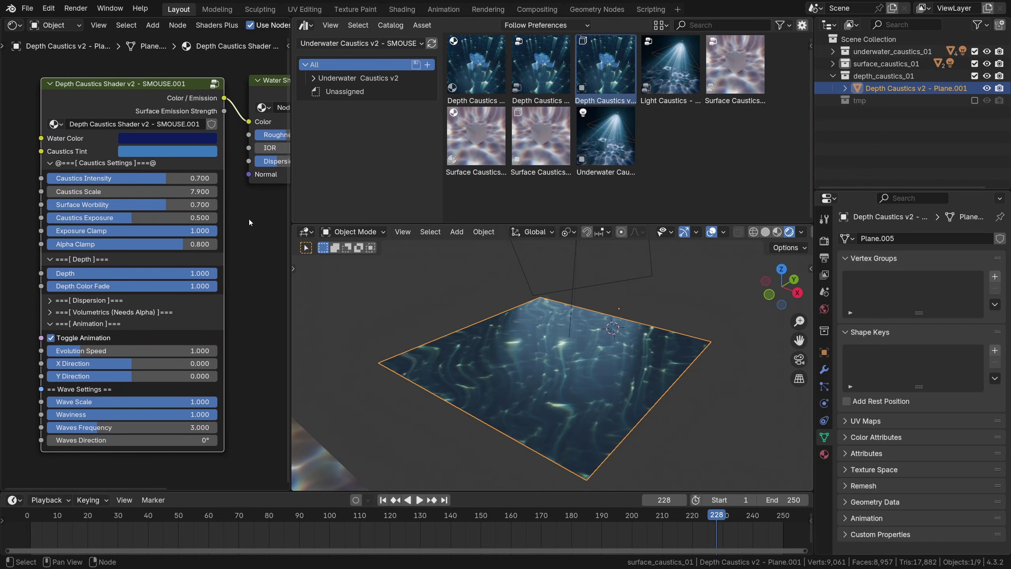
key("shift+a")
mouse_move(237, 398)
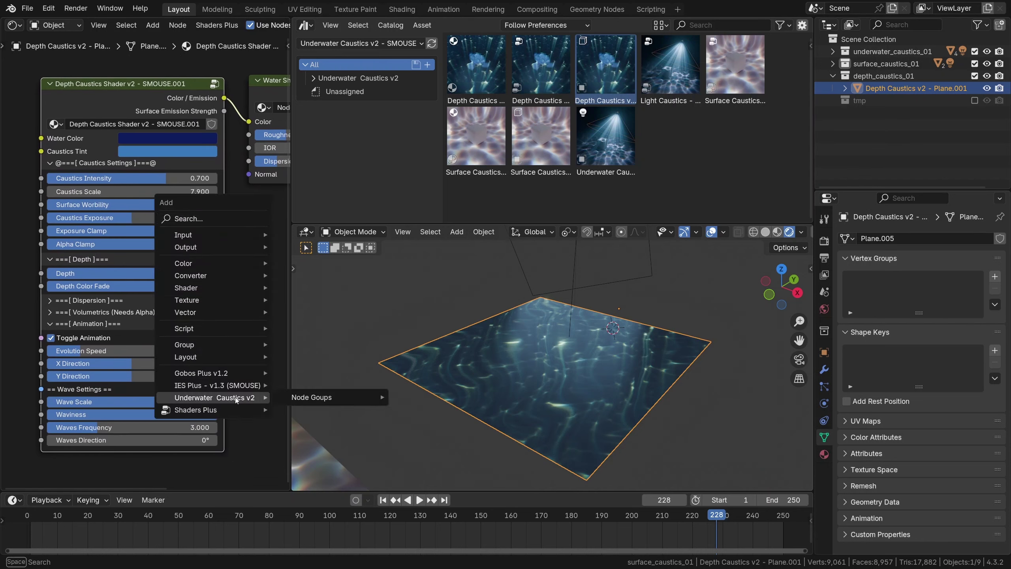
mouse_move(317, 399)
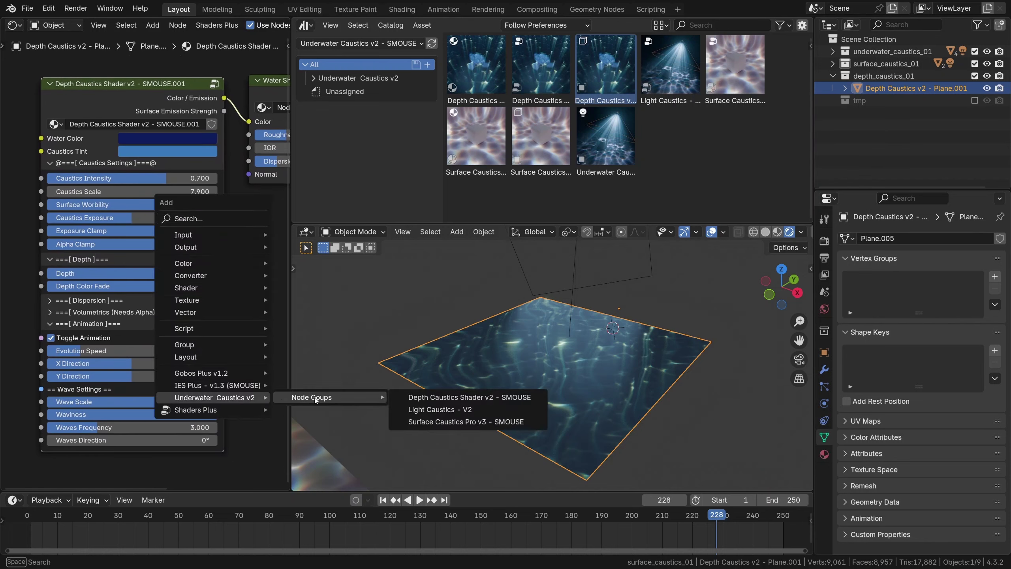
left_click(492, 401)
key("Escape")
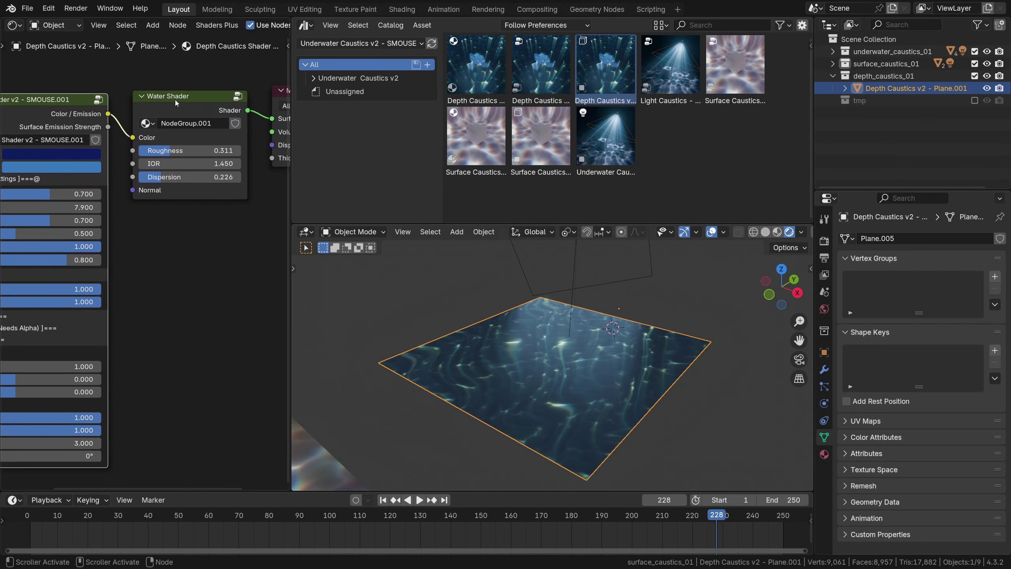
Widen the Shader Editor so the Depth Caustics Shader and Water Shader nodes fit side by side, and select the caustics node.
left_click(191, 100)
scroll(190, 102, "left", 2, "ctrl")
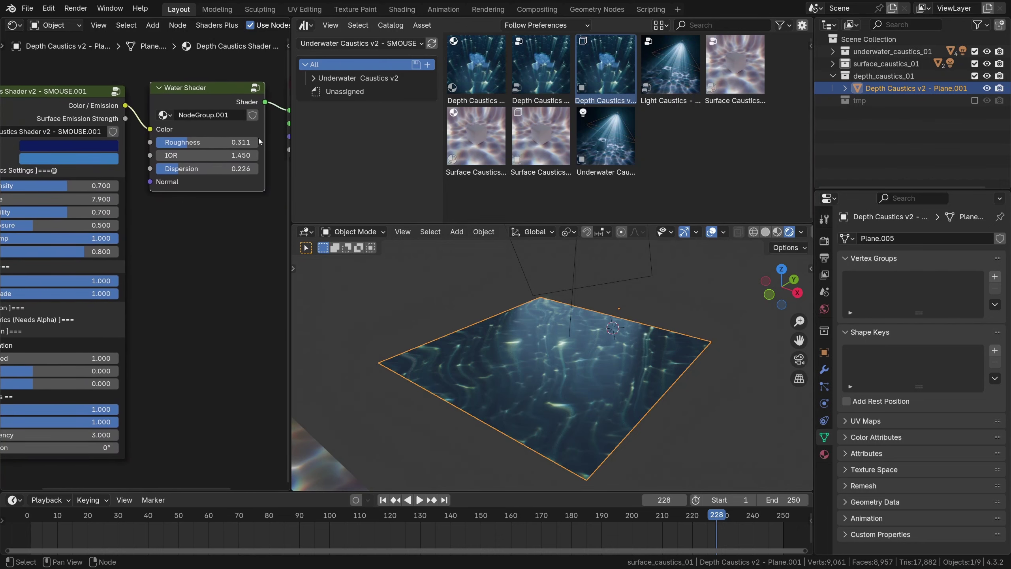
left_click_drag(290, 159, 345, 159)
scroll(255, 157, "left", 8, "ctrl")
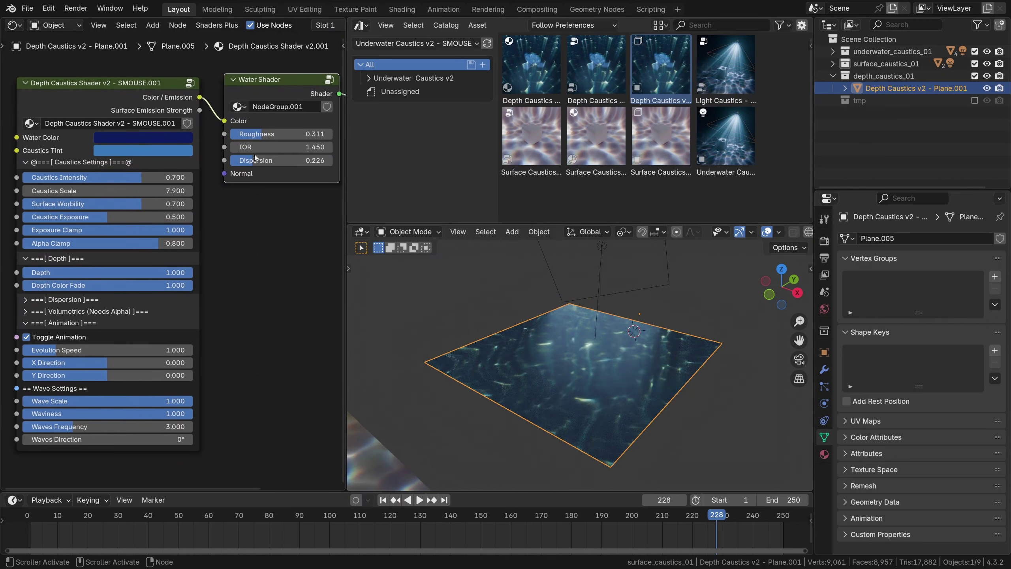
left_click_drag(130, 84, 128, 85)
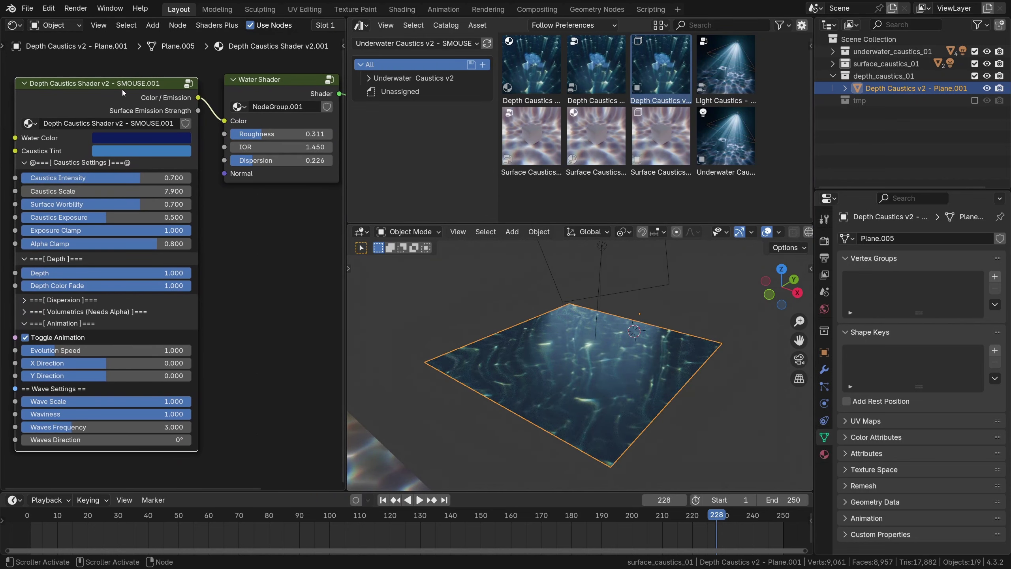
Place the 3D cursor near the middle of the depth caustics plane and add a monkey mesh there.
key("g")
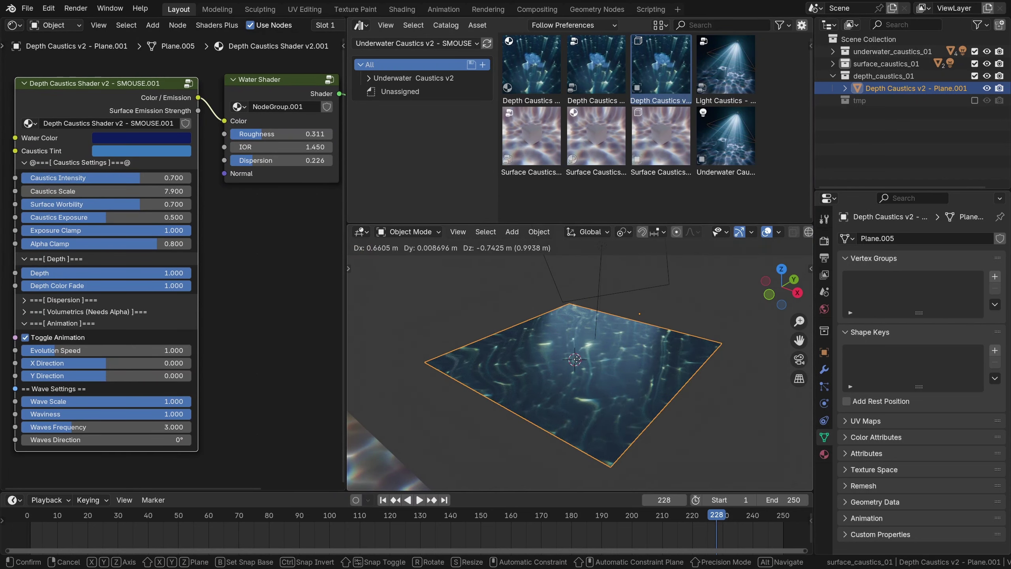
left_click(404, 278)
key("shift+a")
mouse_move(592, 354)
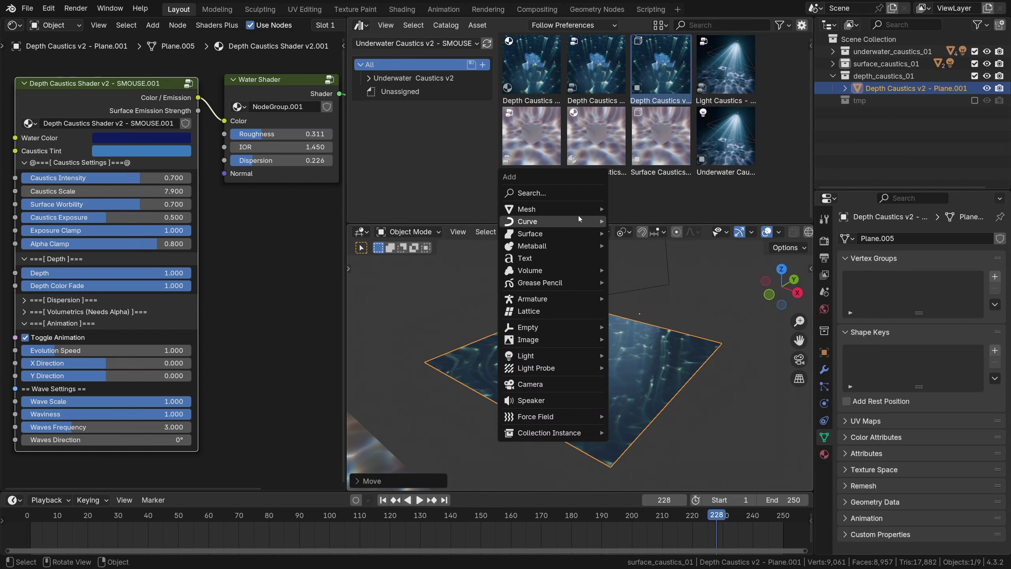
mouse_move(578, 210)
left_click(641, 323)
Scale up the monkey head to cover much of the plane's middle and rotate it freely.
key("s")
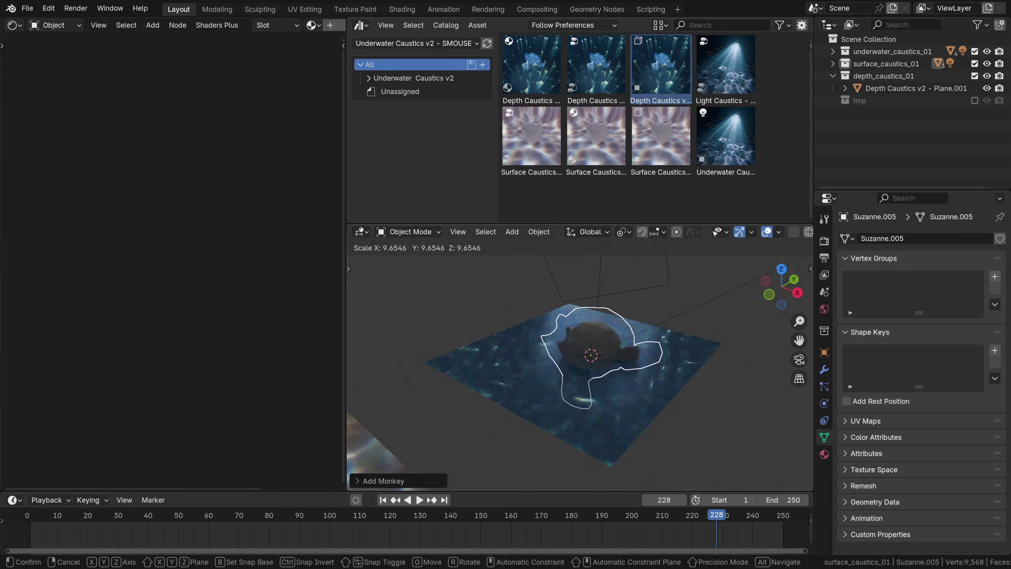
key("r")
key("r")
left_click(618, 353)
Lower the monkey head along Z until it sits beneath the water plane, and shift it horizontally.
key("g")
key("z")
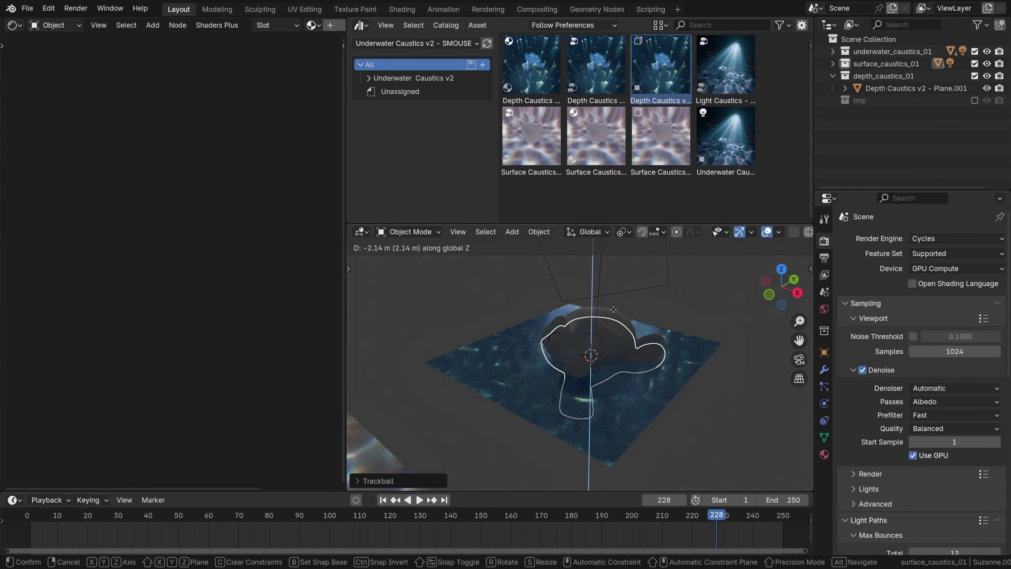
left_click(618, 352)
key("g")
key("shift+z")
left_click(613, 378)
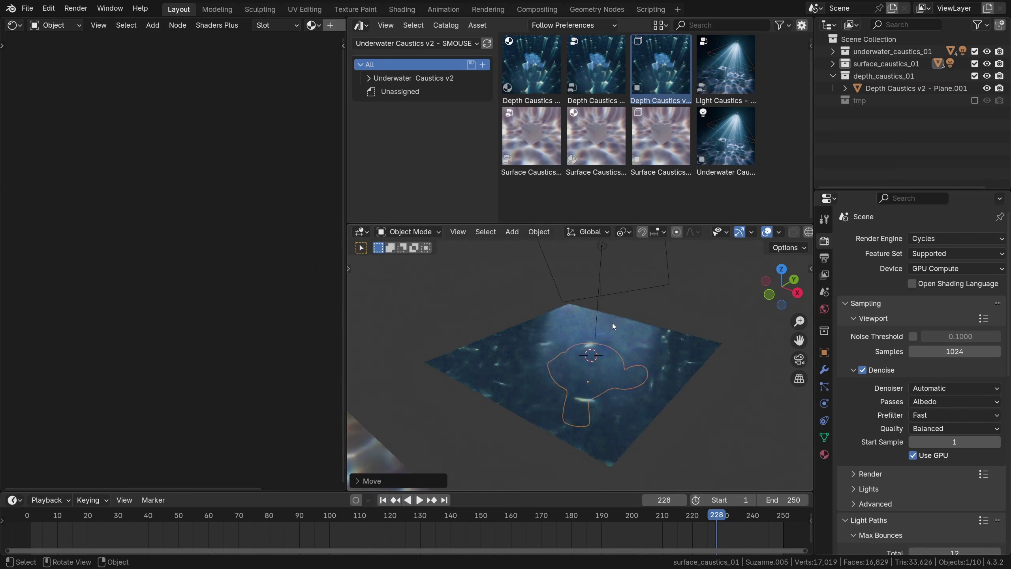
Move the area light off to the side of the plane so it lights the submerged monkey from there.
mouse_move(613, 378)
middle_mouse_down()
mouse_move(610, 397)
mouse_move(602, 392)
middle_mouse_up()
left_click(602, 391)
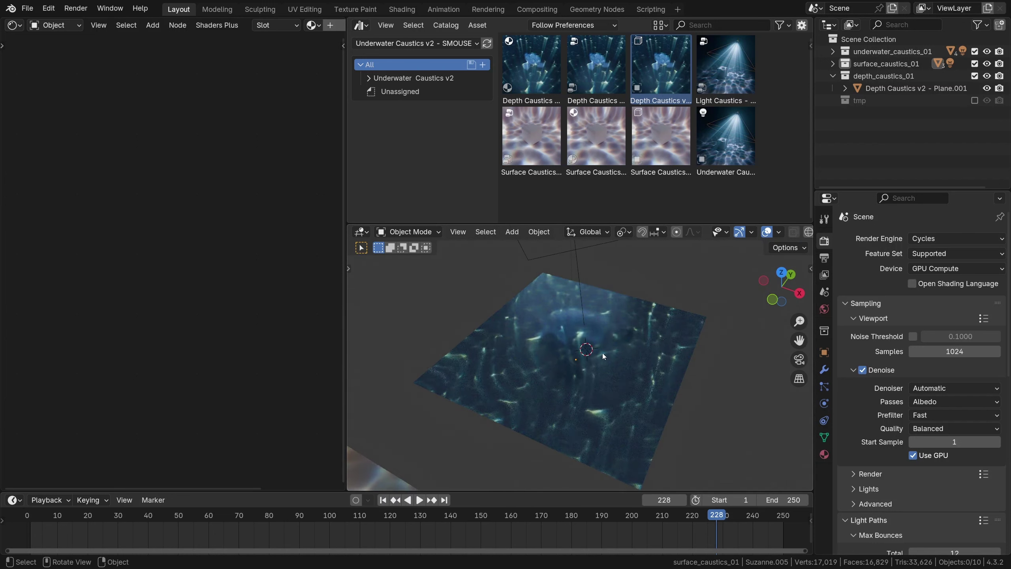
left_click(579, 256)
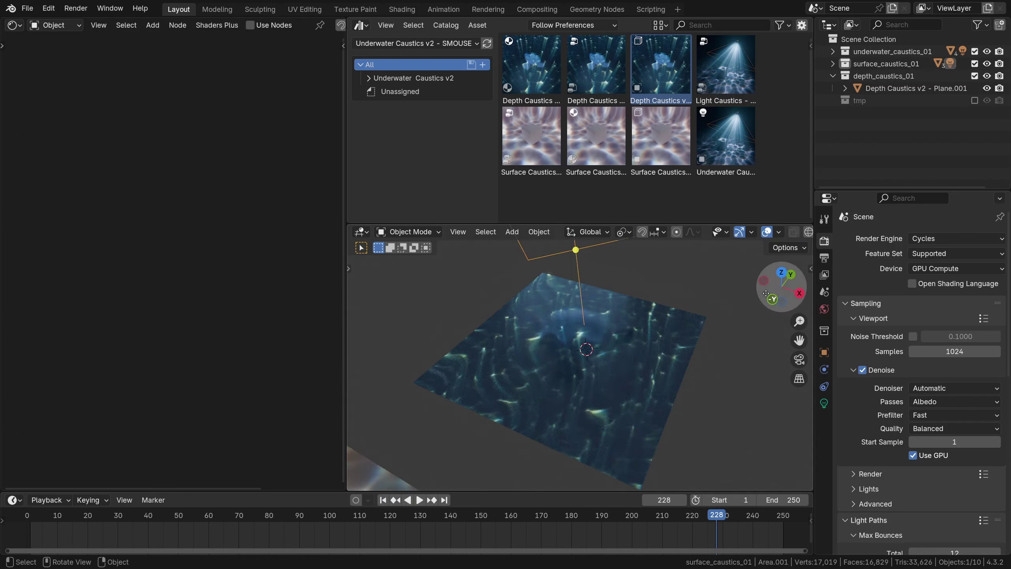
key("g")
left_click(446, 297)
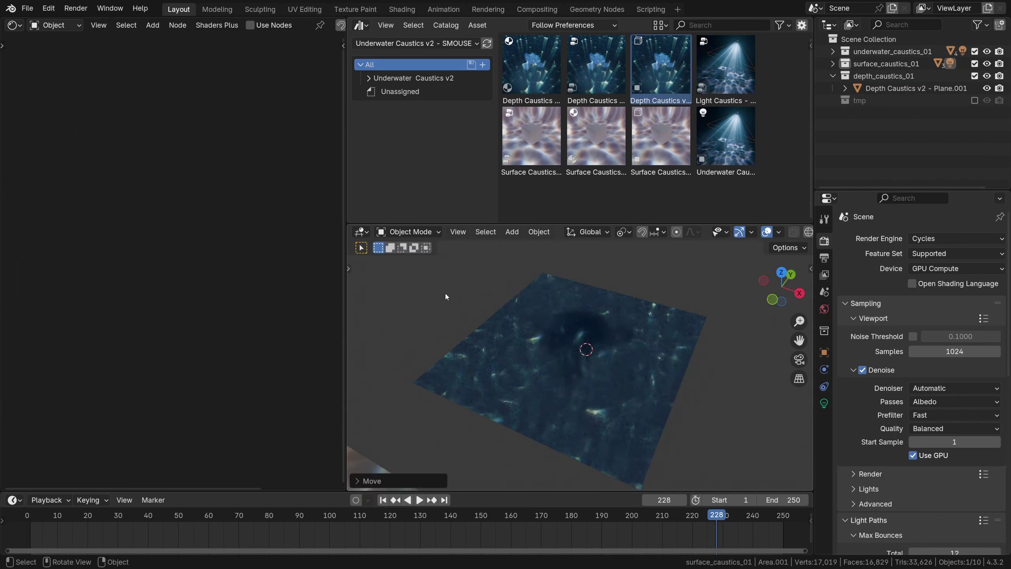
middle_click_drag(450, 304, 455, 306)
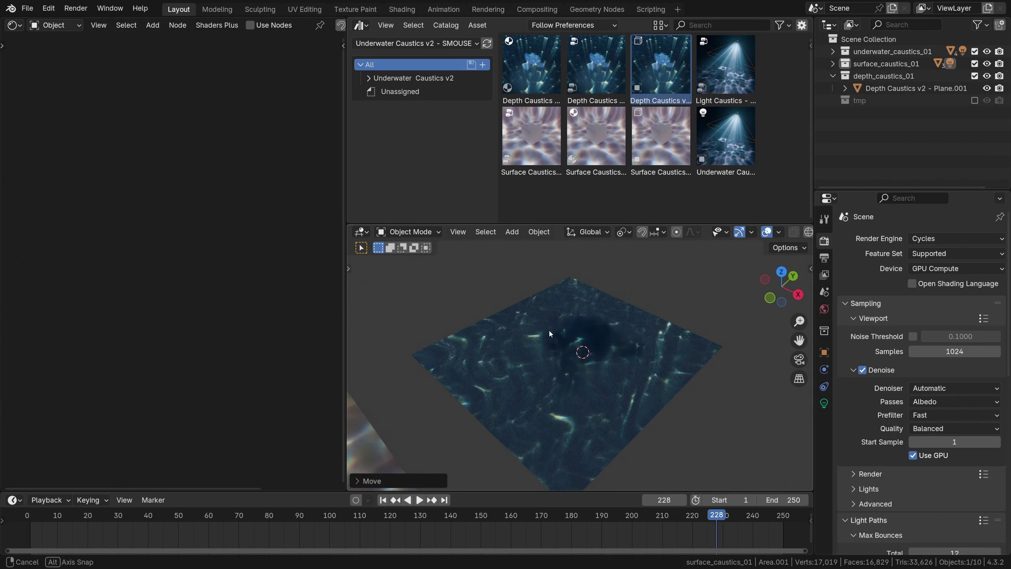
middle_click_drag(528, 333, 750, 316)
Select the depth caustics plane and play the caustics animation to check its motion over the submerged monkey, stopping at frame 112.
left_click(665, 337)
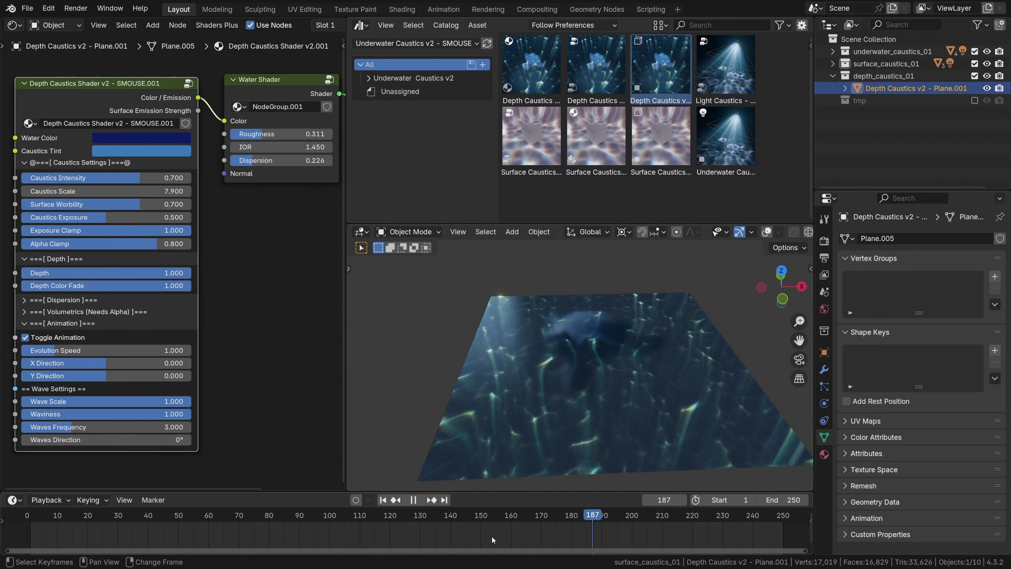
key("Escape")
left_click(420, 500)
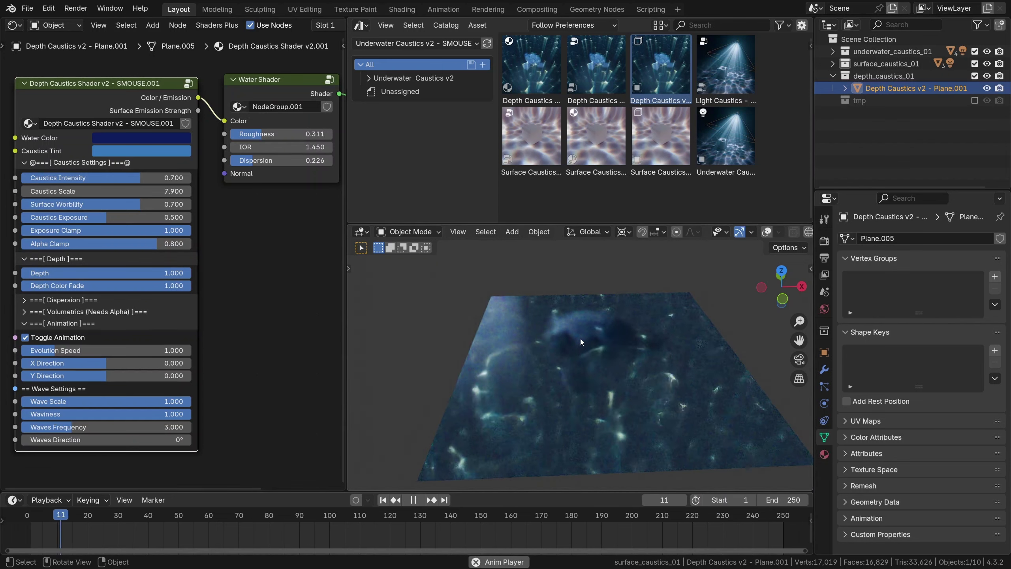
middle_click_drag(606, 364, 613, 417)
key("space")
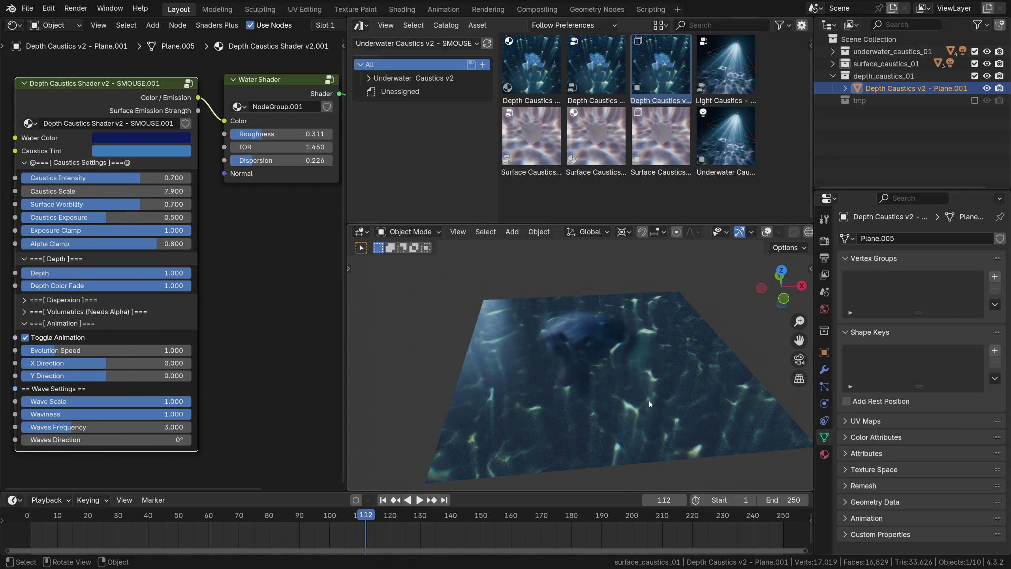
left_click_drag(139, 178, 172, 179)
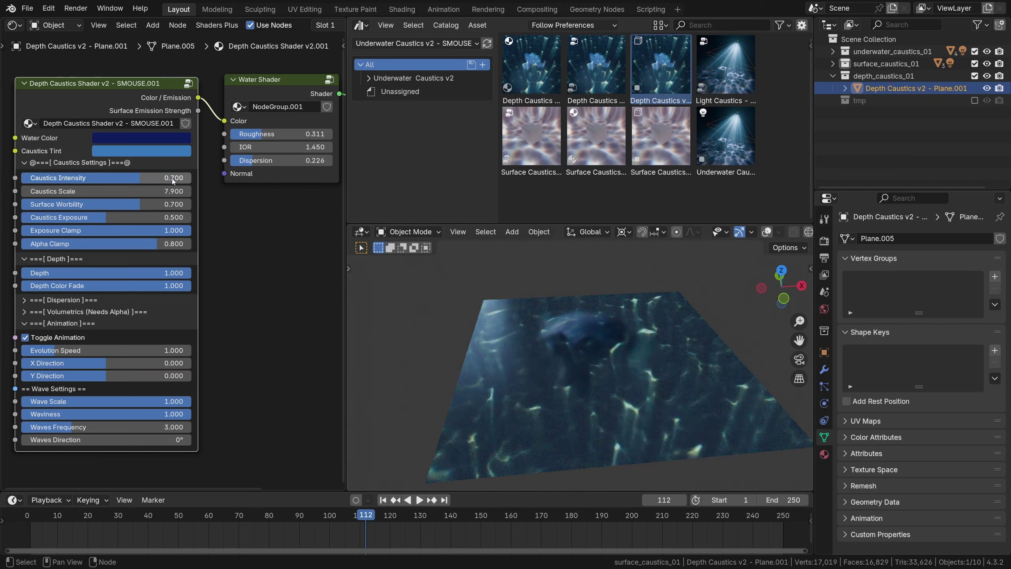
Try clamping direct light in the Cycles light path settings at 1 and at 0.10.
left_click(824, 240)
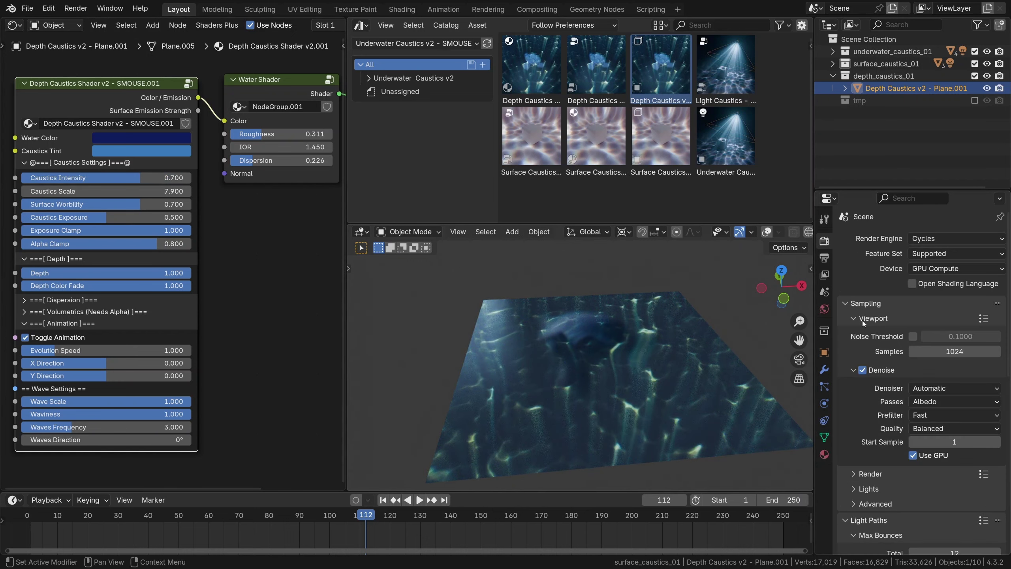
scroll(866, 323, "down", 5)
scroll(871, 329, "down", 7)
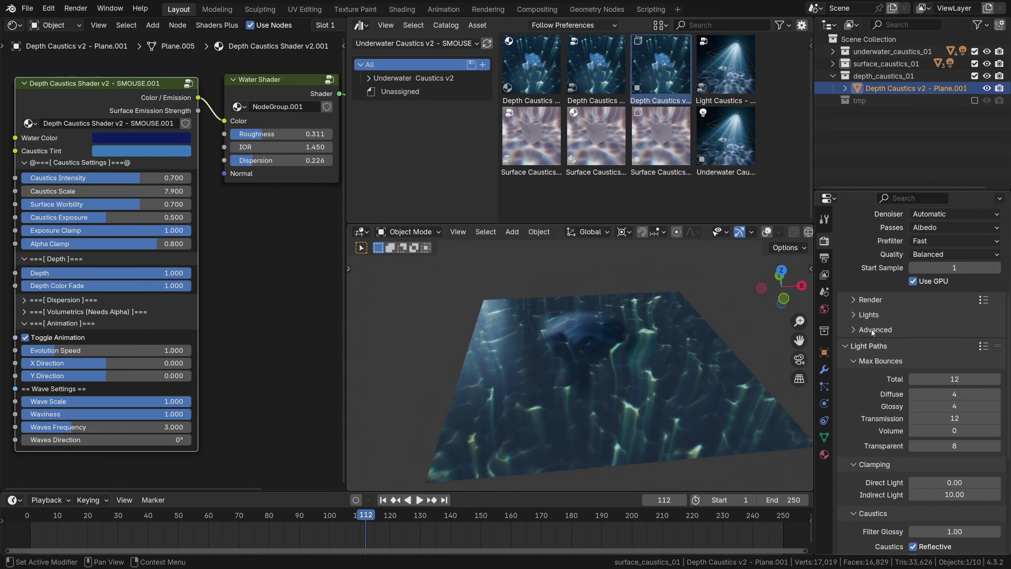
left_click(918, 408)
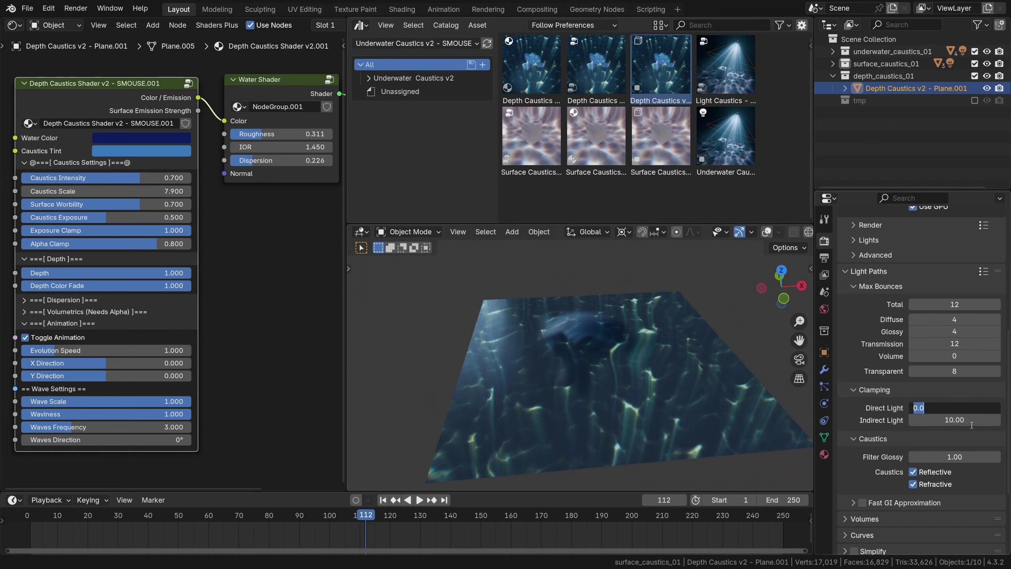
type("1")
key("Return")
left_click_drag(963, 405, 927, 406)
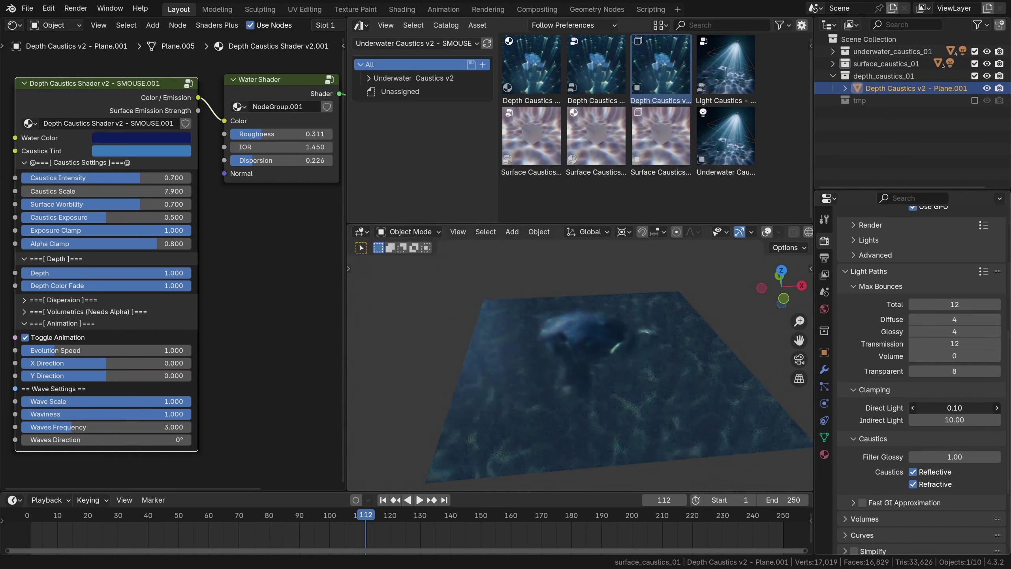
Set the direct light clamping to 3.85 and raise it to 4.00.
double_click(955, 408)
type("3.85")
key("Return")
left_click_drag(957, 408, 965, 408)
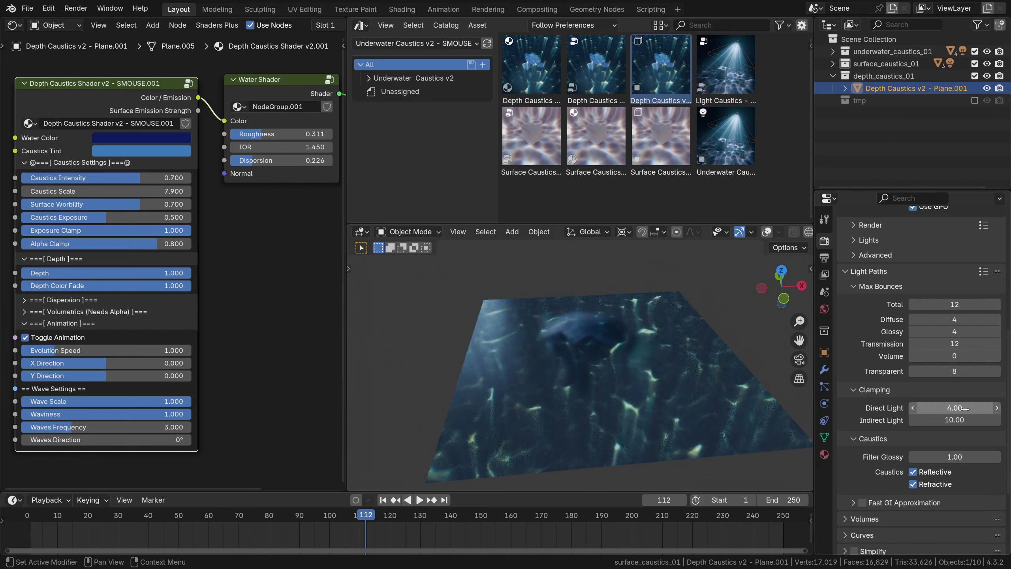
Reset the direct light clamping to 0.
double_click(965, 408)
type("0")
key("Return")
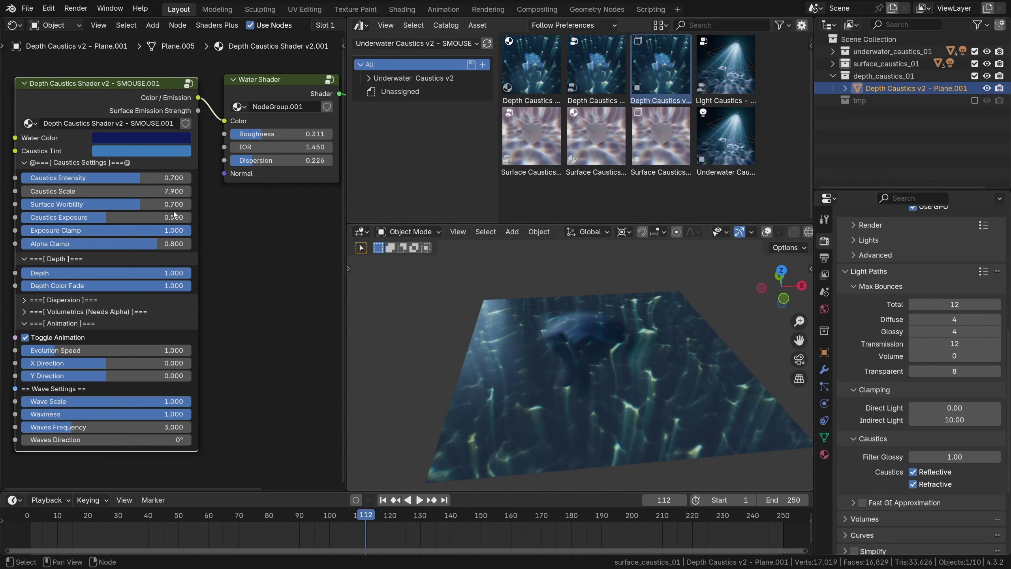
Adjust the depth caustics shader's Water Color and Caustics Tint to slightly different blues.
left_click(142, 152)
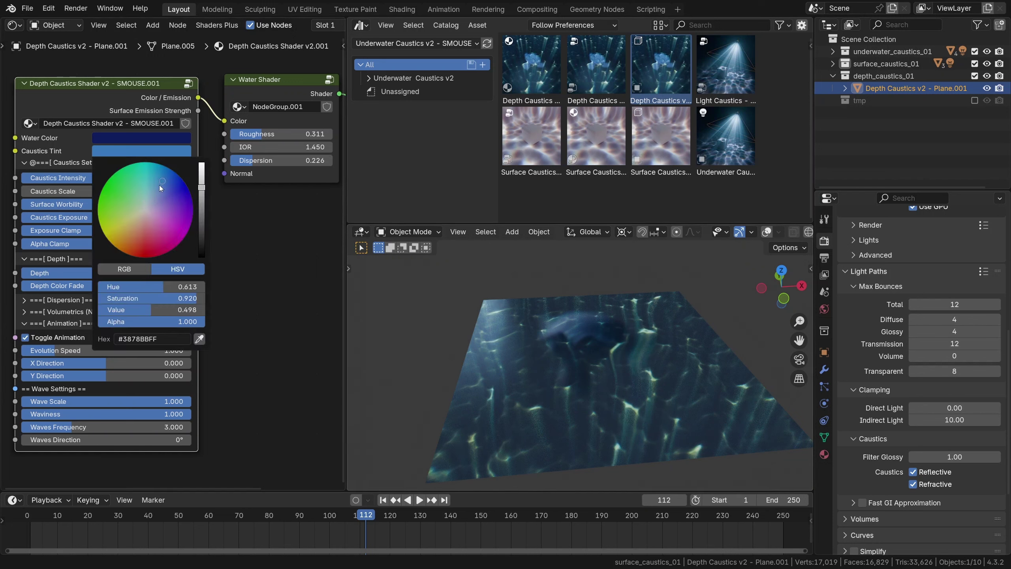
left_click(138, 139)
mouse_move(175, 170)
left_mouse_down()
mouse_move(136, 182)
mouse_move(165, 179)
left_mouse_up()
left_click(137, 152)
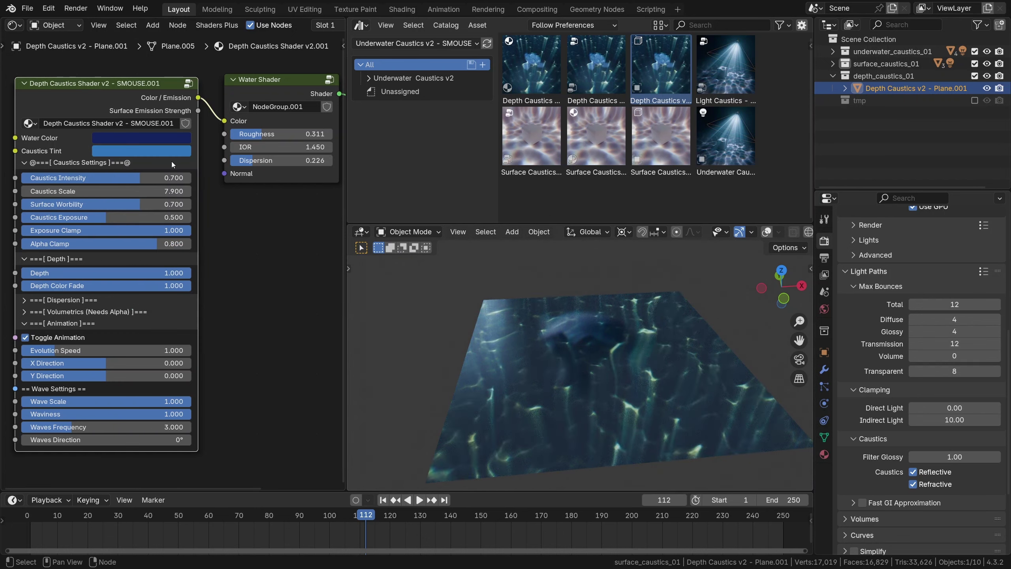
Try out different Caustics Scale and lower Caustics Exposure values on the depth caustics shader without keeping them.
mouse_move(168, 192)
left_mouse_down()
mouse_move(199, 191)
mouse_move(159, 191)
left_mouse_up()
key("Escape")
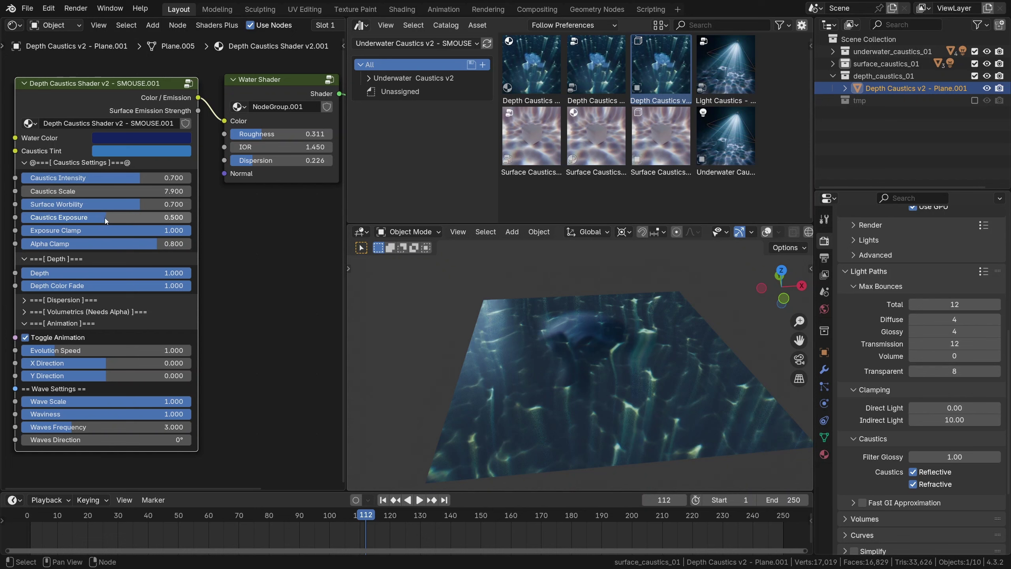
left_click_drag(104, 218, 47, 218)
key("Escape")
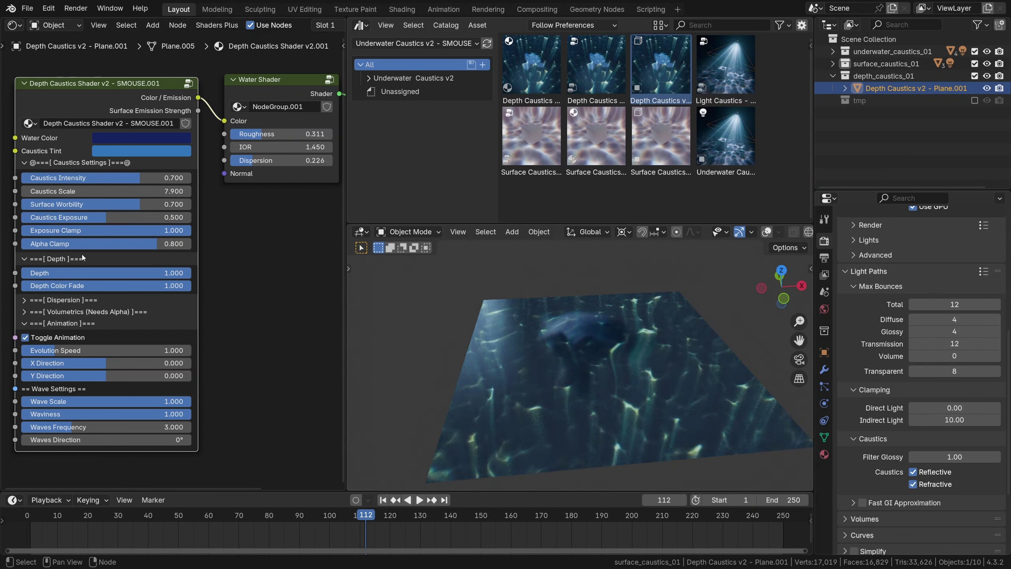
Lower the shader's Depth to 0.002 and play the animation while viewing the plane from another angle.
left_click_drag(175, 273, 22, 273)
key("space")
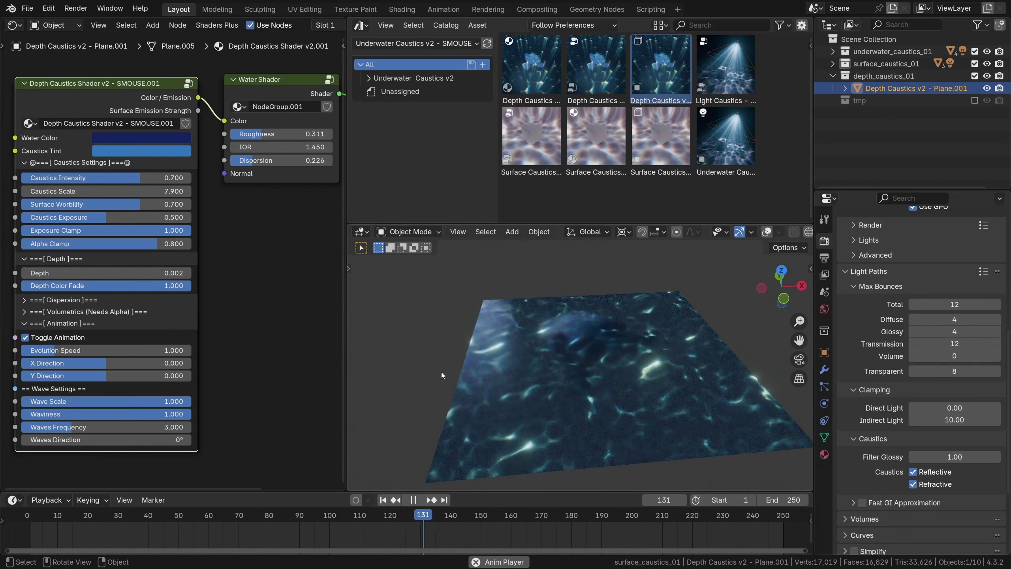
middle_click_drag(587, 364, 616, 358)
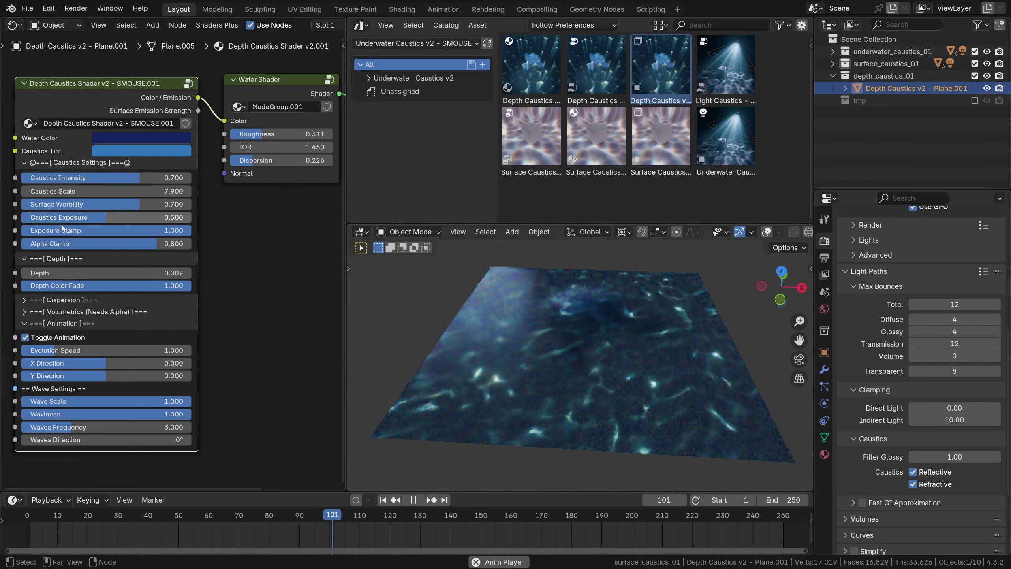
Set the shader's Depth back to 1 and stop the animation at frame 69.
left_click(158, 274)
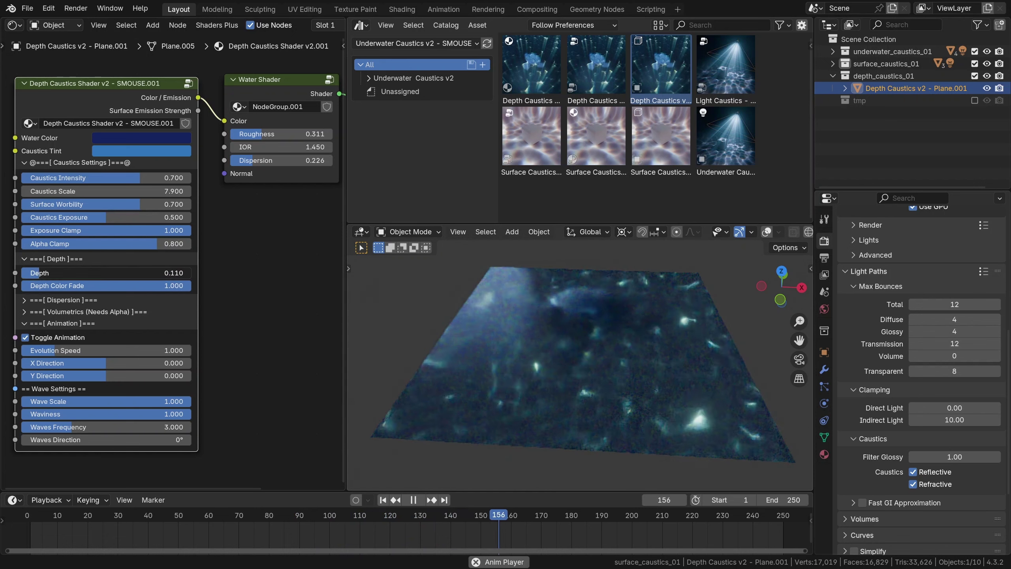
type("1")
key("Return")
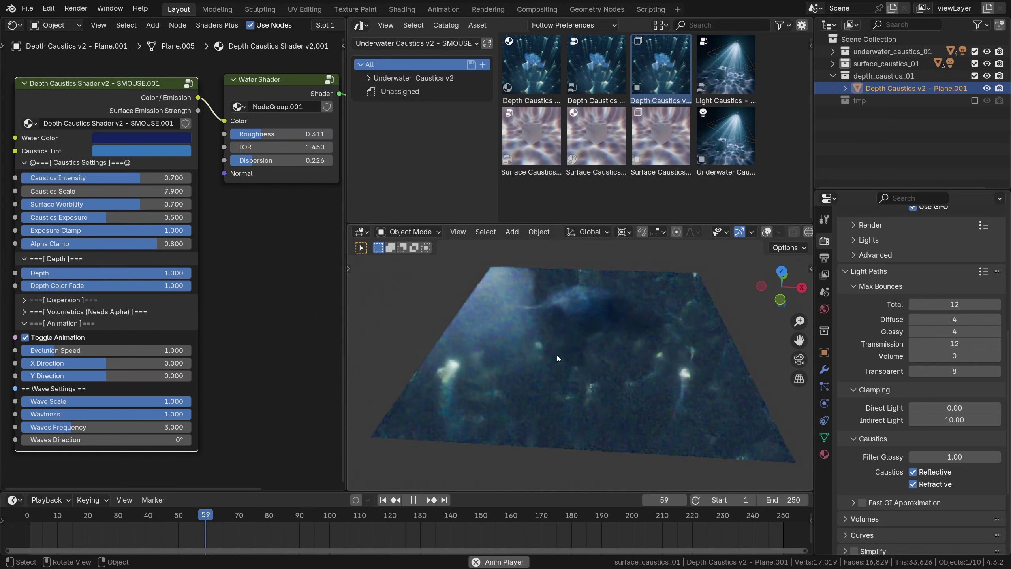
key("space")
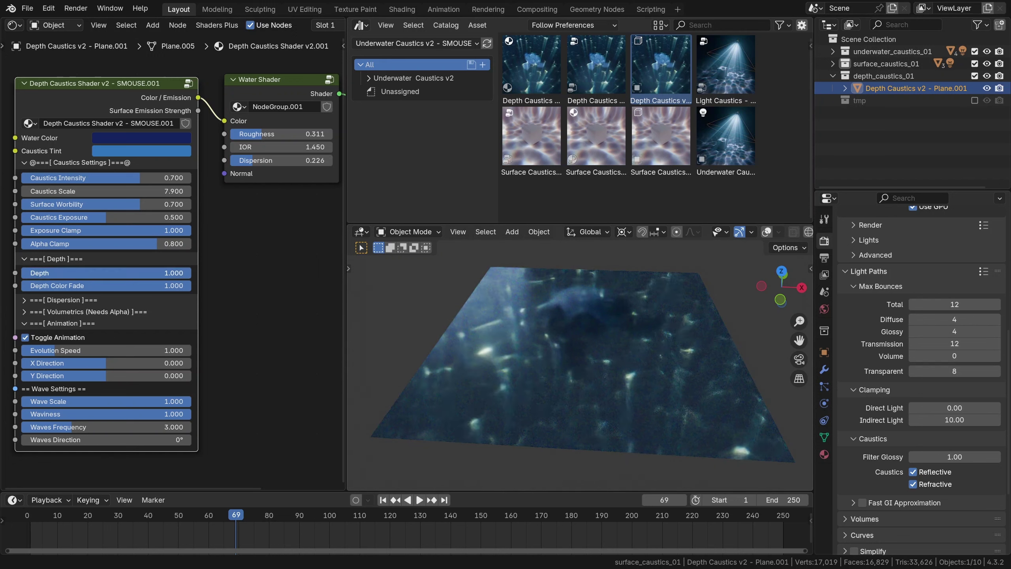
Try a Depth Color Fade close to zero and return it to 1.000.
left_click_drag(172, 293, 24, 293)
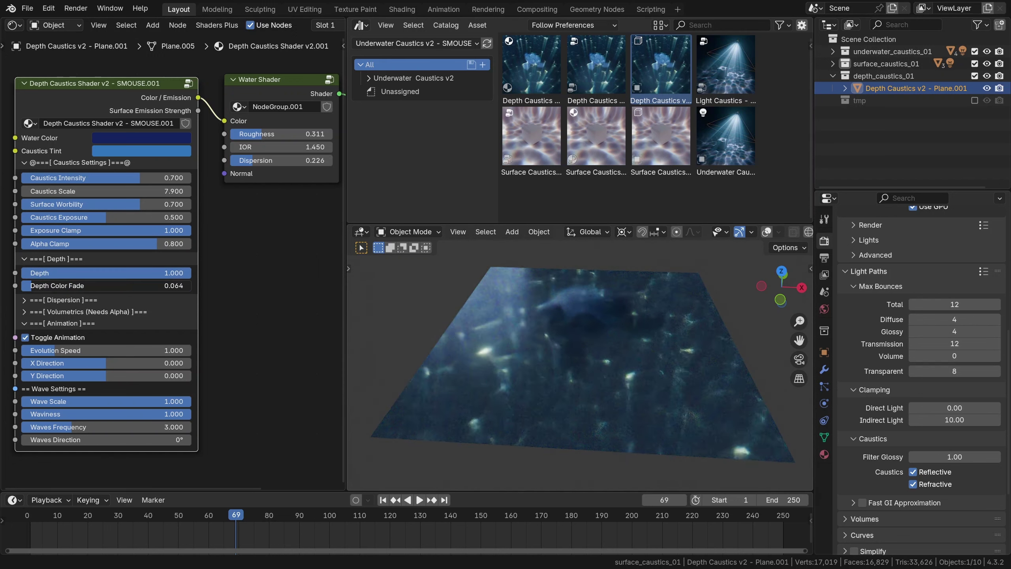
left_click_drag(112, 286, 191, 285)
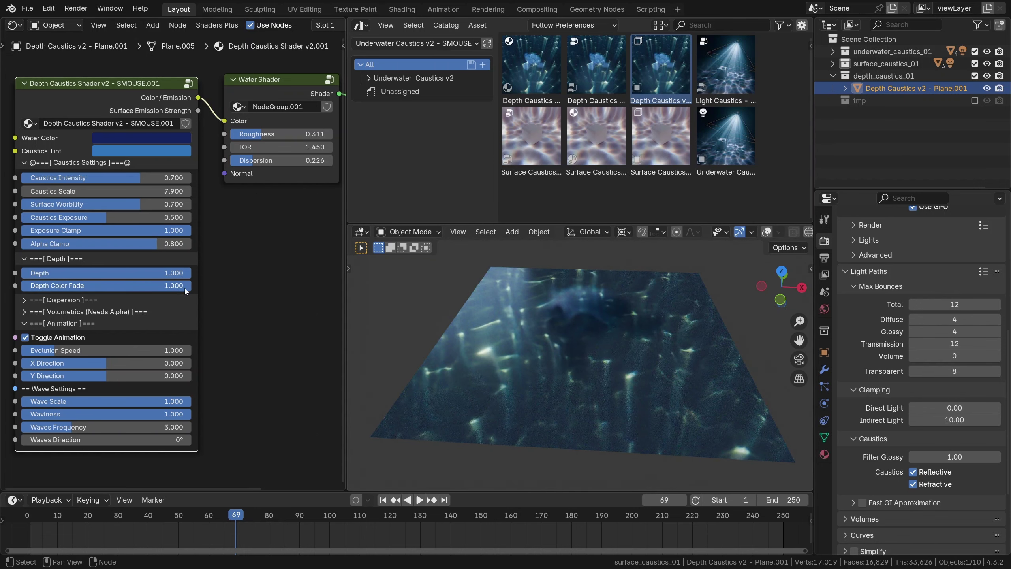
Expand the shader's Dispersion settings and try out a stronger Dispersion and different Dispersion Saturation values.
left_click(27, 302)
middle_click_drag(65, 330, 64, 299)
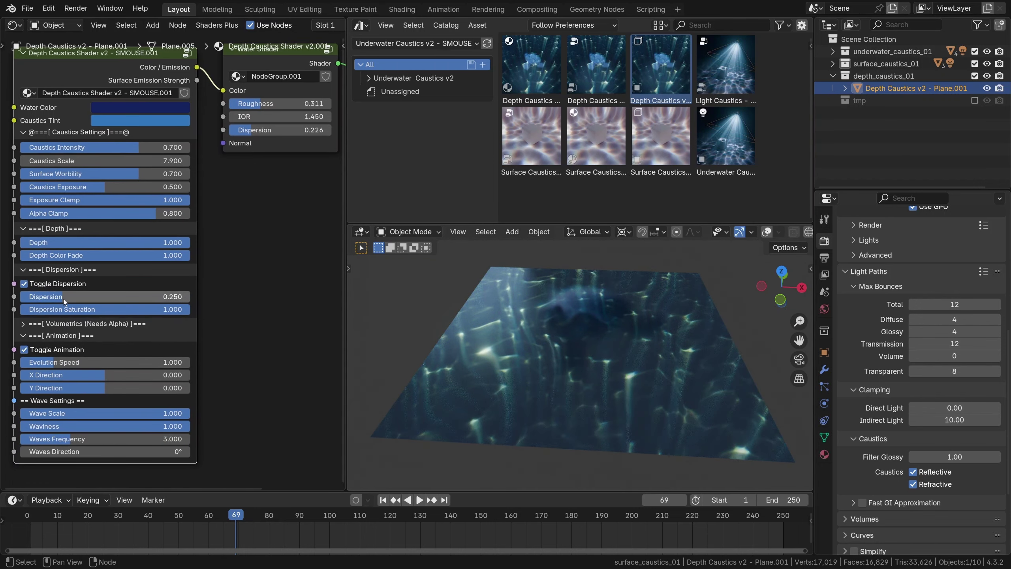
left_click_drag(63, 299, 191, 300)
key("Escape")
left_click_drag(85, 310, 190, 310)
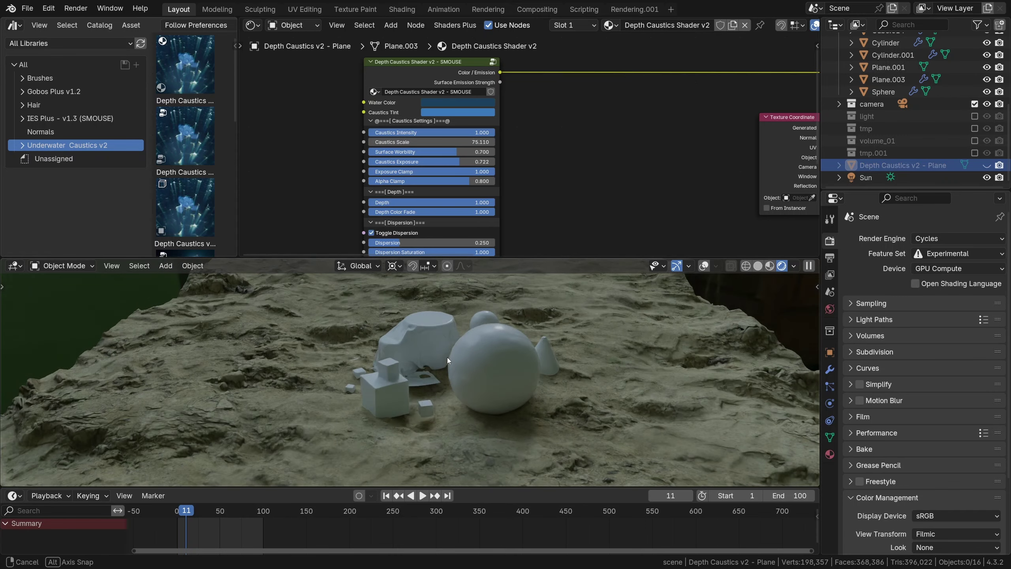
Unhide the Depth Caustics v2 plane over the rocky terrain scene and select it.
middle_click_drag(447, 357, 469, 359)
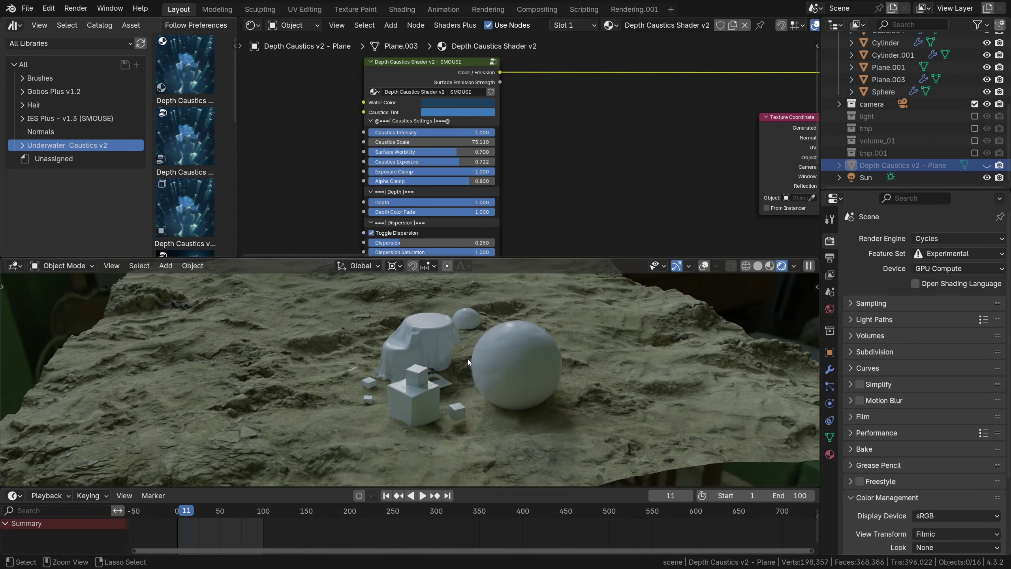
left_click(988, 166)
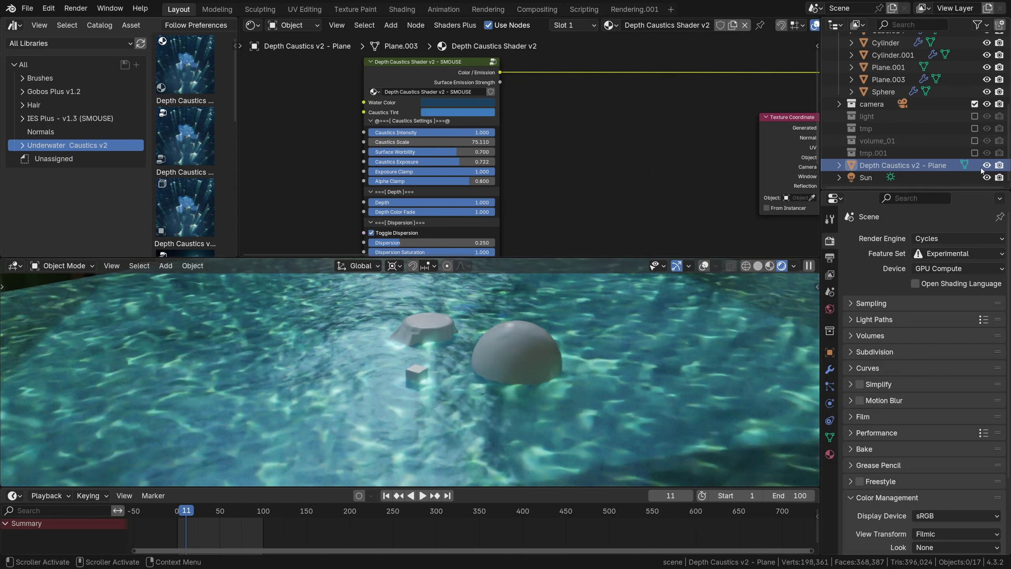
left_click(903, 167)
Set the Caustics Intensity of the plane's depth caustics shader to 0.
scroll(476, 137, "up", 3)
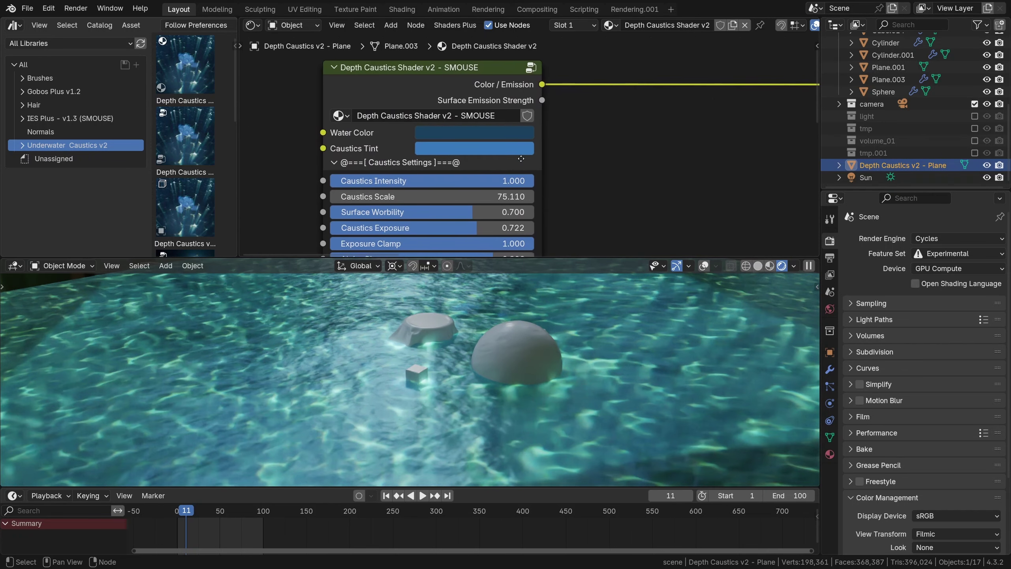
scroll(520, 154, "down", 1)
left_click_drag(517, 171, 346, 174)
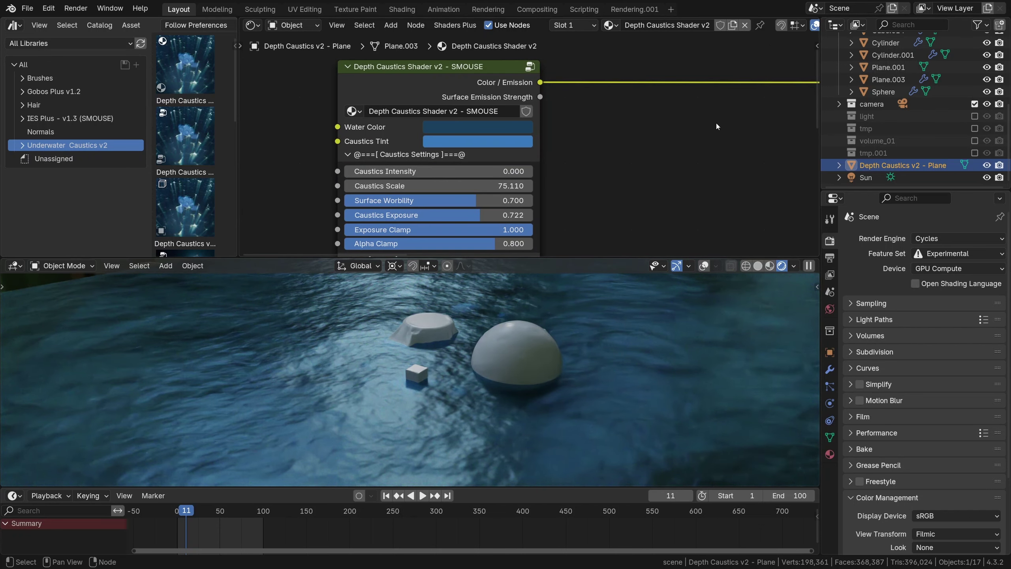
Disconnect the Bump node from the Water Shader's Normal input to compare the surface, and reconnect it.
middle_click_drag(687, 126, 287, 140)
middle_click_drag(727, 148, 403, 122)
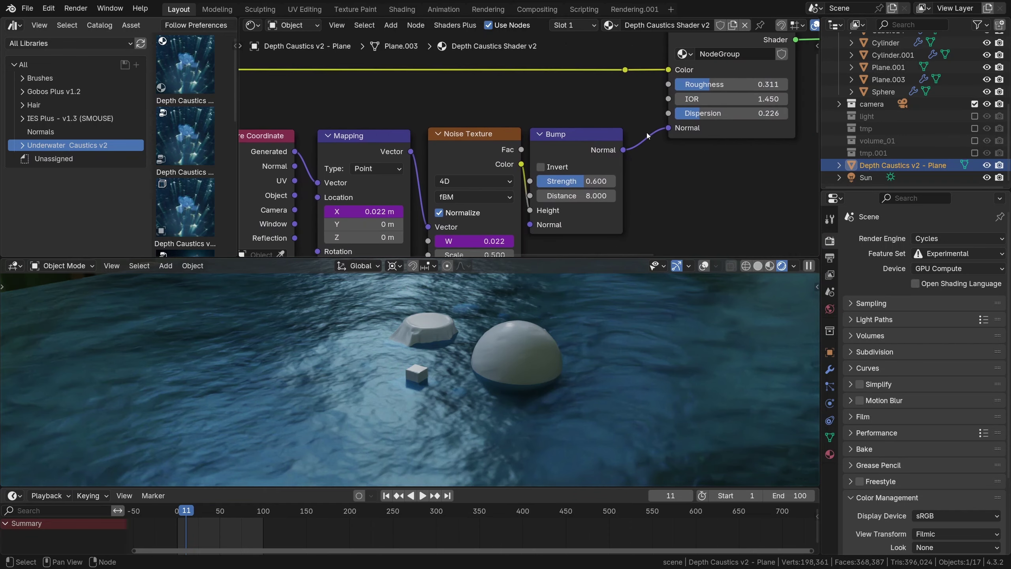
scroll(611, 144, "down", 1)
left_click_drag(608, 155, 599, 166)
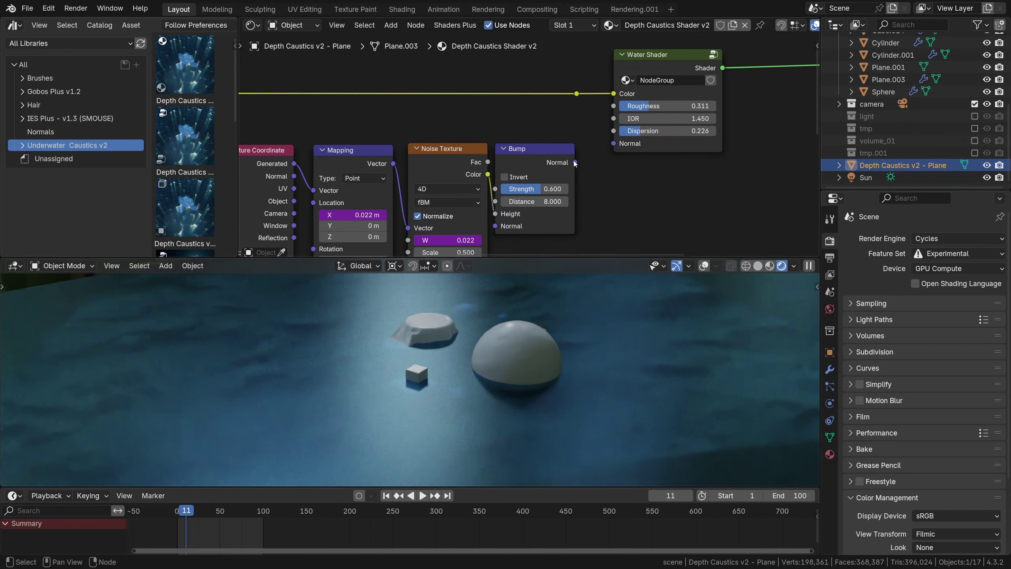
left_click_drag(574, 162, 614, 144)
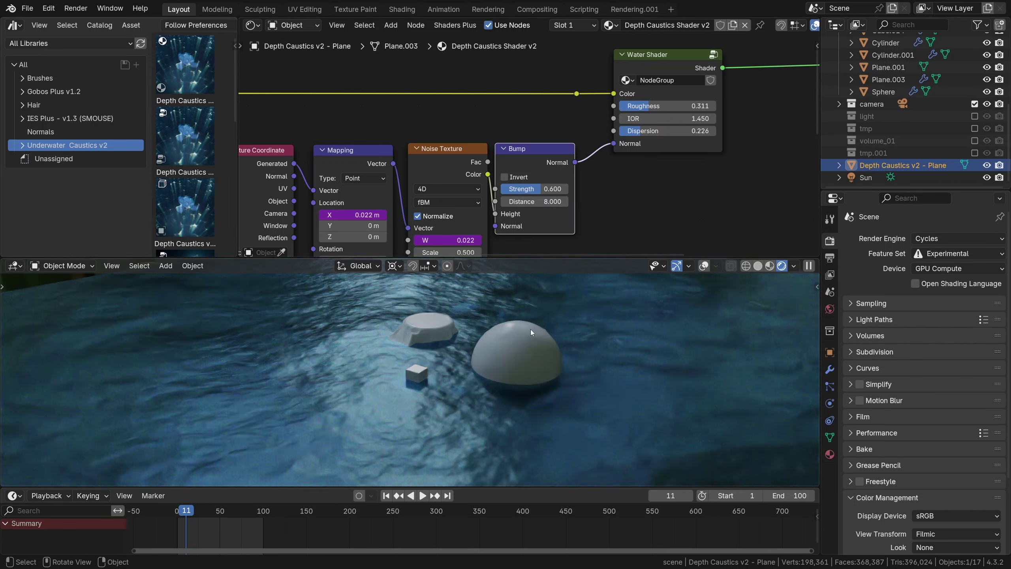
Check the driver expressions on the Noise Texture's W and the Mapping node's X location, and play the water surface animation.
middle_click_drag(472, 168, 548, 106)
scroll(537, 112, "up", 1)
left_click(453, 89)
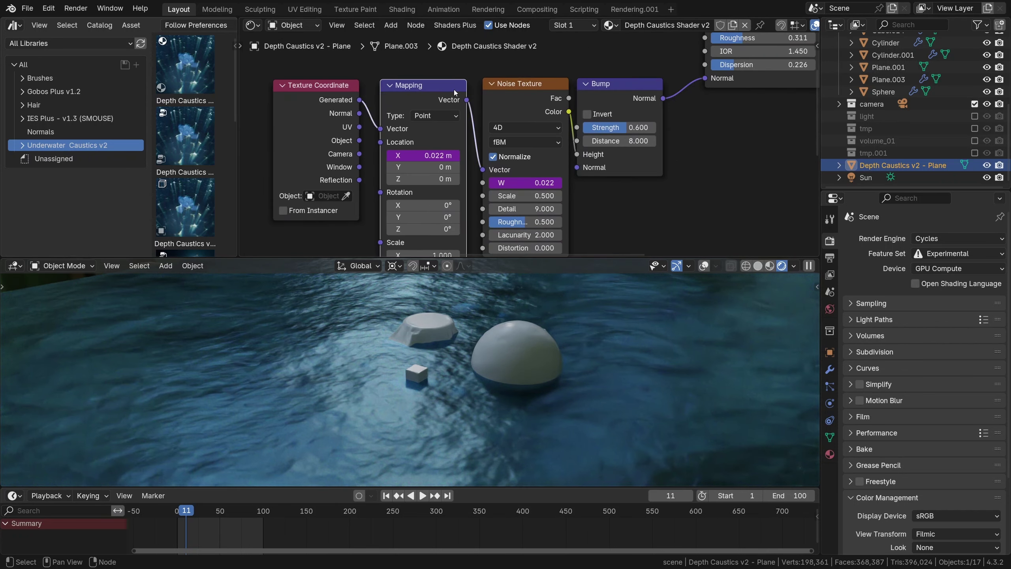
left_click(517, 92)
middle_click_drag(523, 150, 518, 122)
scroll(518, 155, "up", 2)
left_click(518, 154)
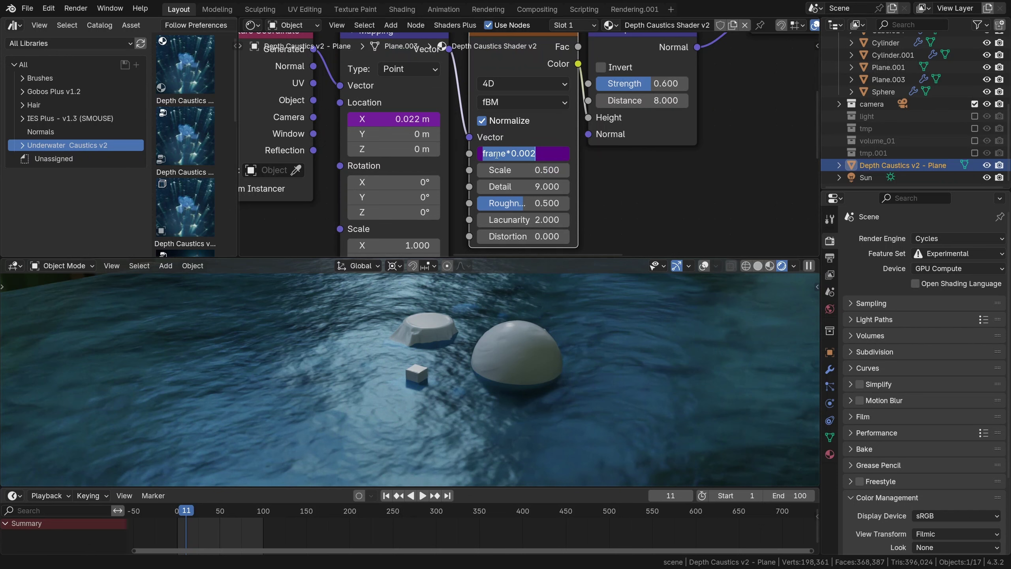
left_click(366, 118)
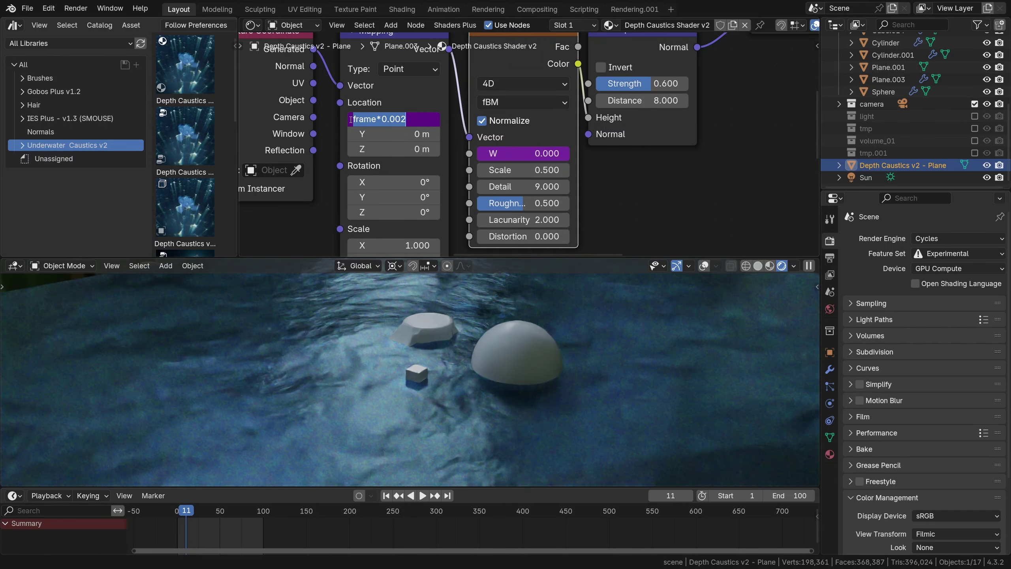
key("Return")
key("space")
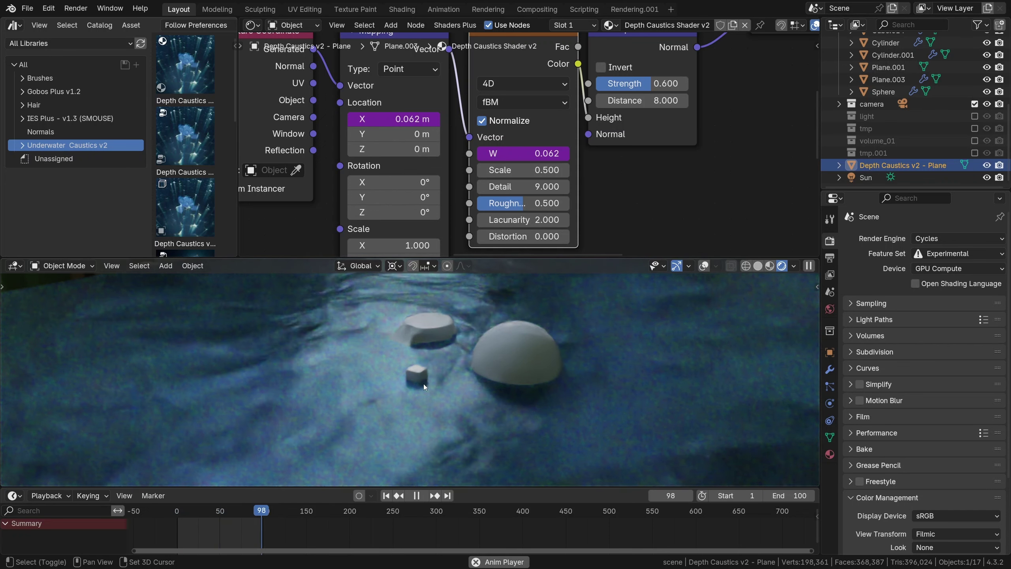
key("space")
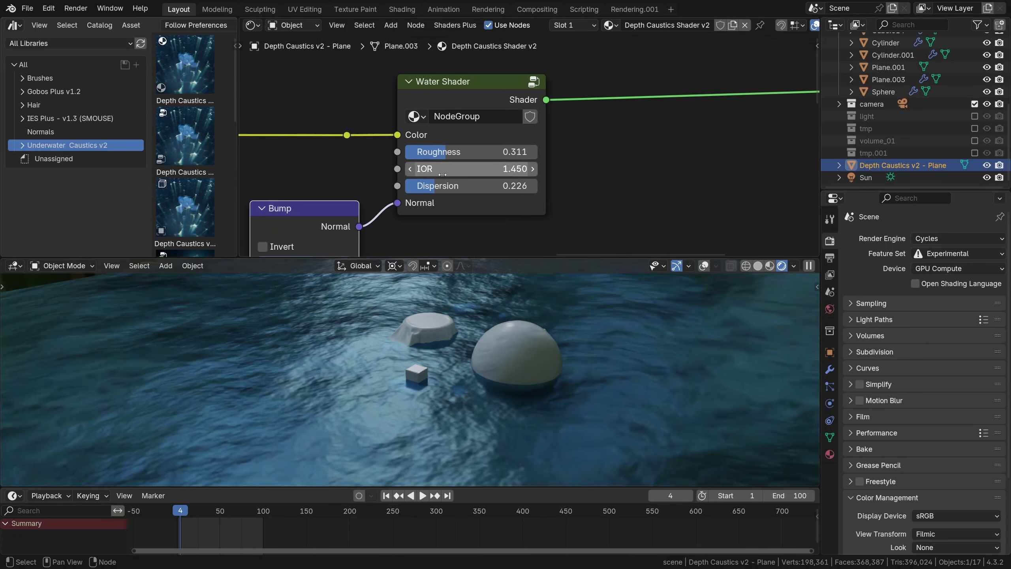
Try the Water Shader's Dispersion at 1.000 and return it to 0.226.
mouse_move(444, 154)
left_mouse_down()
mouse_move(399, 154)
mouse_move(486, 154)
mouse_move(445, 154)
left_mouse_up()
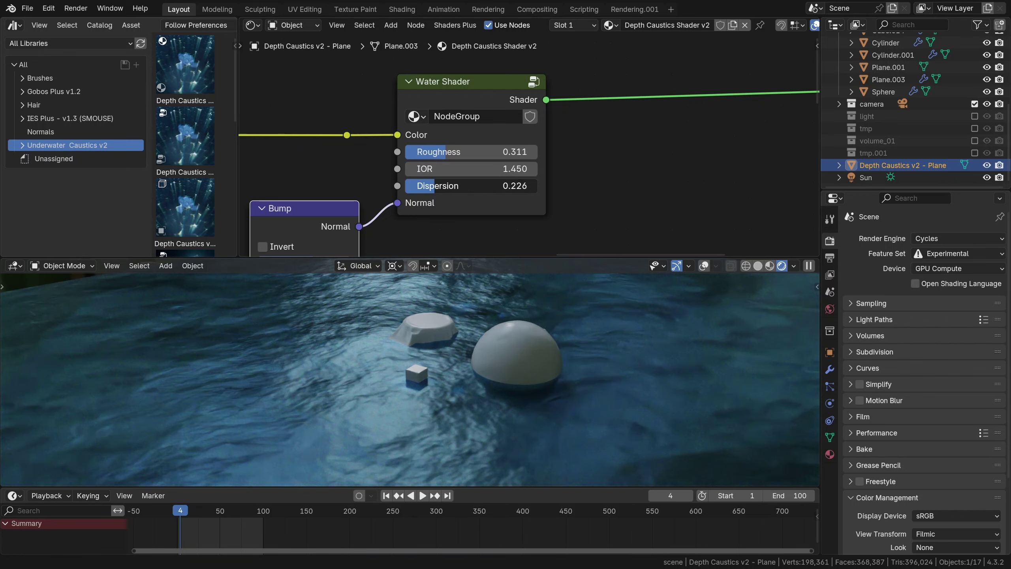
left_click_drag(450, 185, 538, 185)
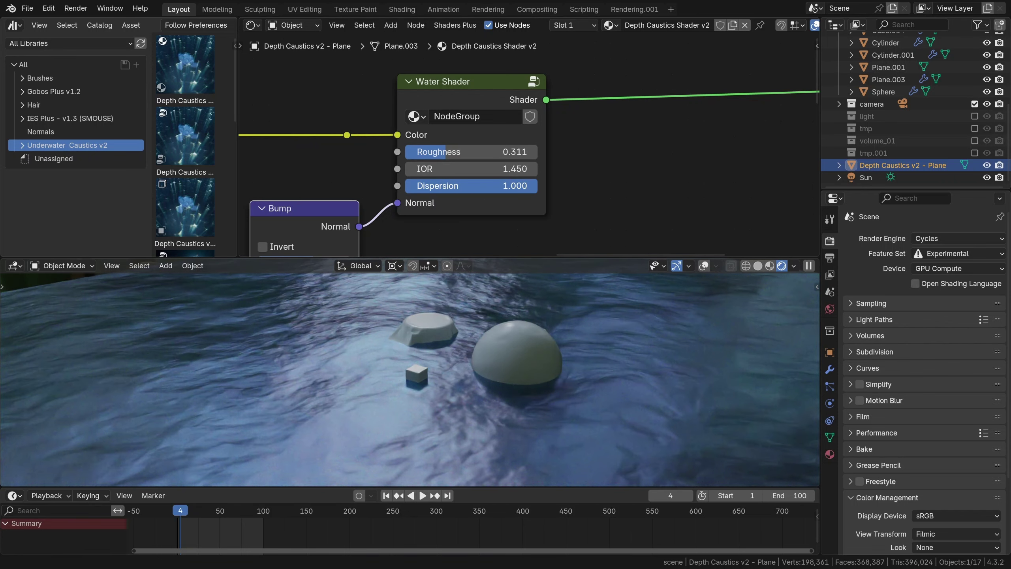
left_click_drag(468, 185, 534, 186)
Set the Caustics Intensity of the Depth Caustics Shader node back to 1.000.
scroll(518, 187, "down", 4)
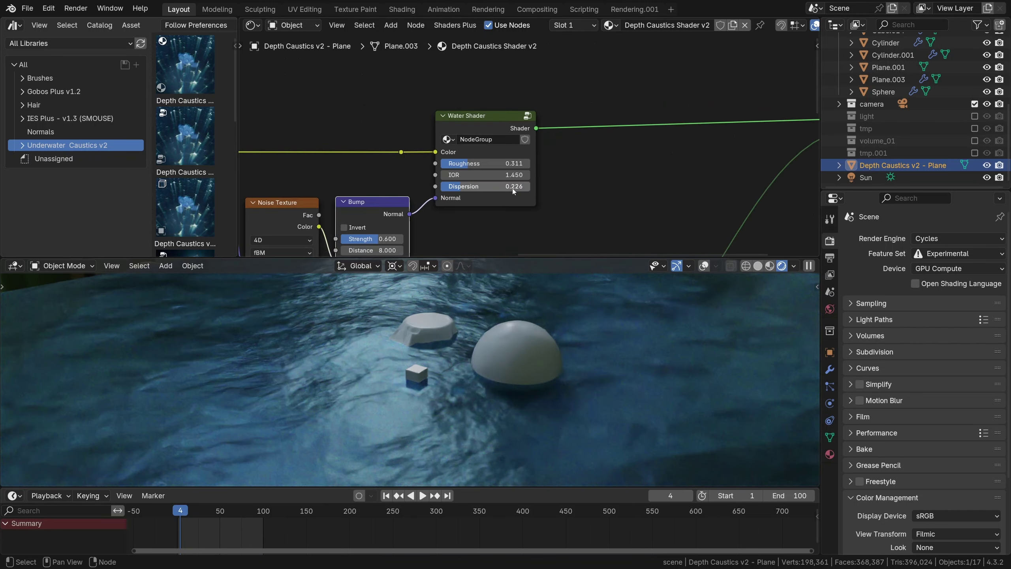
middle_click_drag(430, 165, 439, 120)
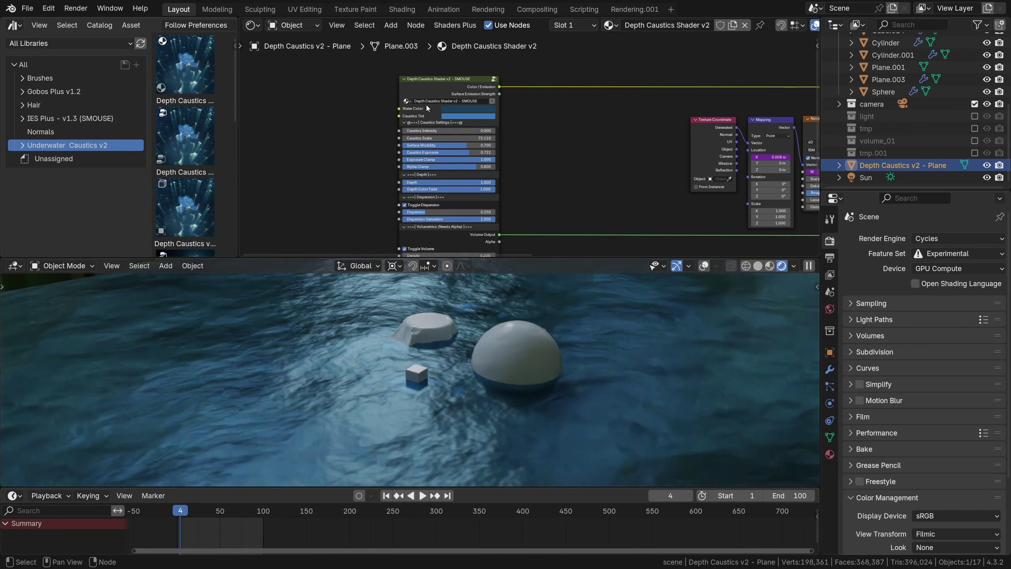
scroll(427, 104, "up", 4)
left_click_drag(419, 143, 595, 145)
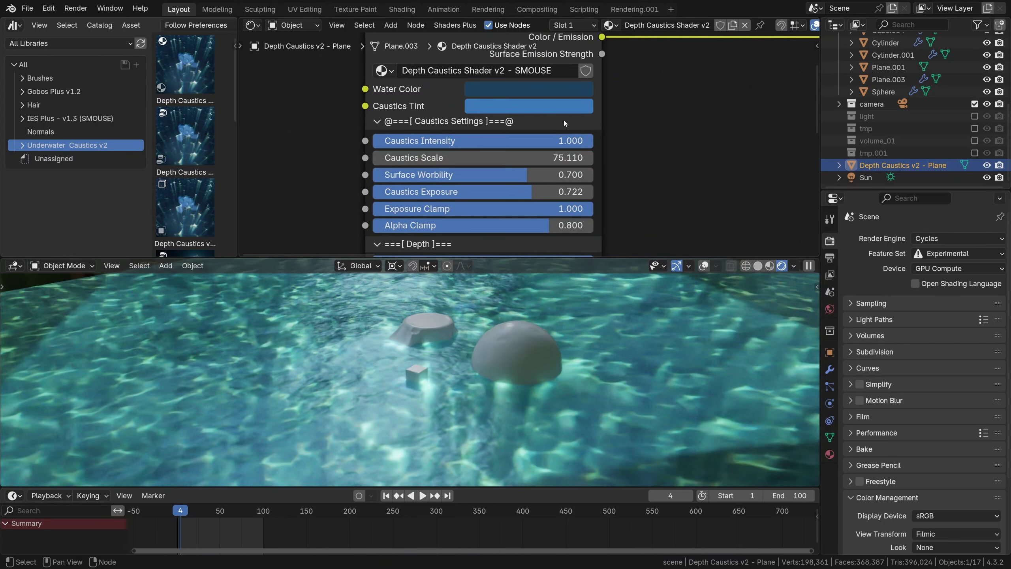
left_click_drag(566, 141, 593, 141)
Switch to the camera view and try out a stronger Dispersion on the Water Shader node.
key("KP_0")
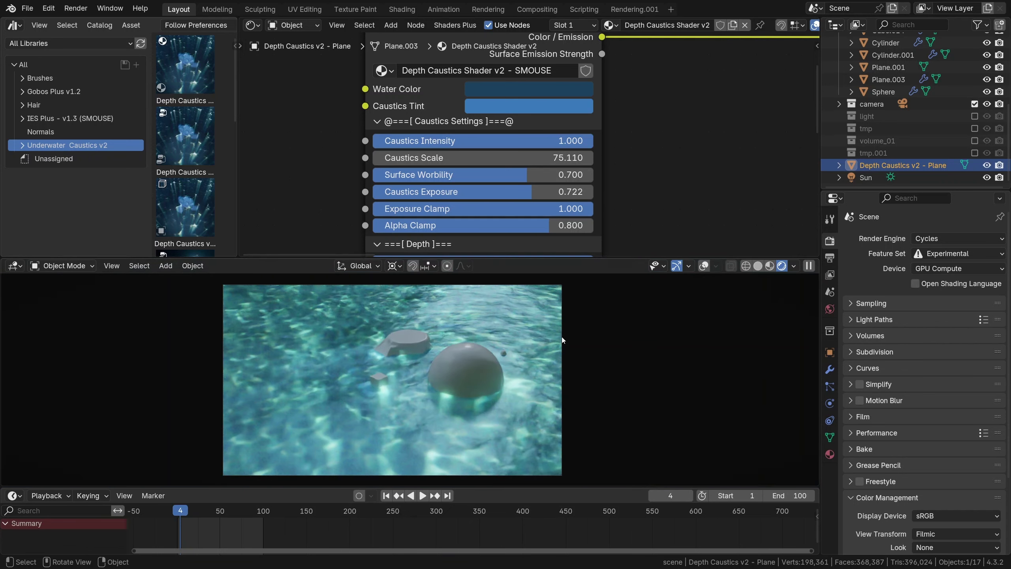
middle_click_drag(614, 132, 291, 167)
scroll(452, 196, "up", 5)
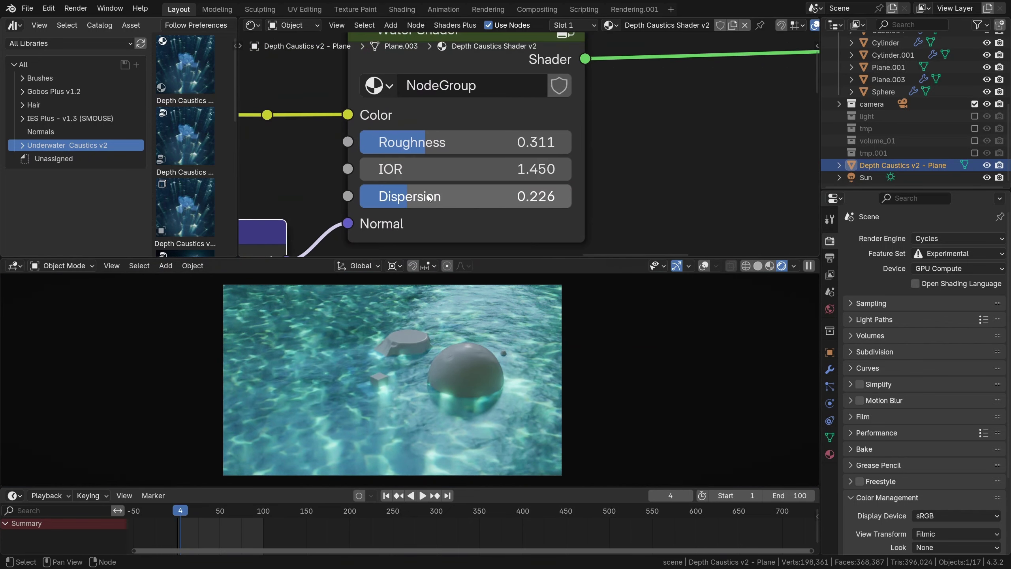
left_click_drag(448, 196, 571, 196)
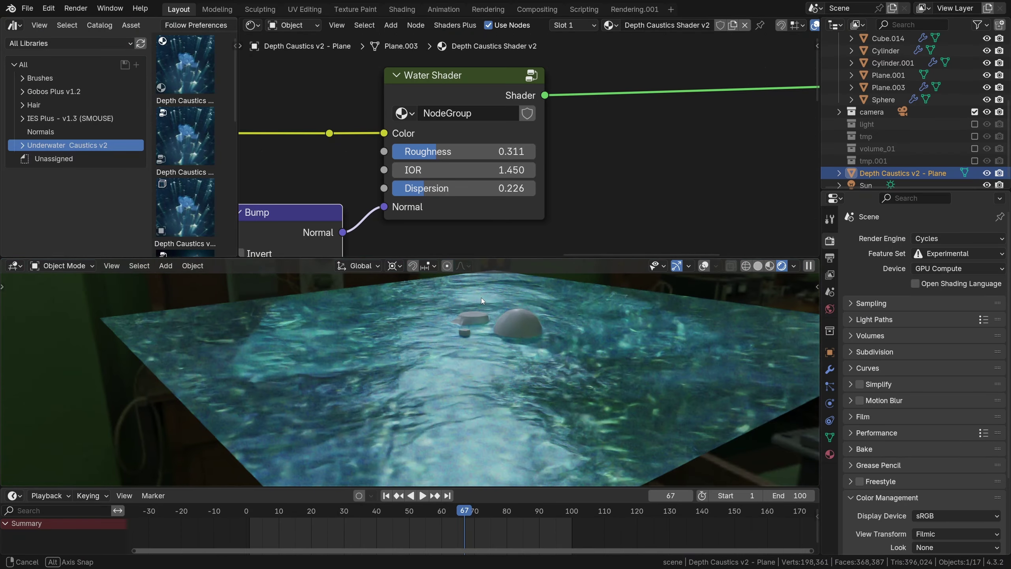
Turn Toggle Volume on the Depth Caustics Shader node off and back on to compare the volumetric light, also from a higher angle.
middle_click_drag(468, 150, 609, 214)
scroll(545, 212, "up", 3)
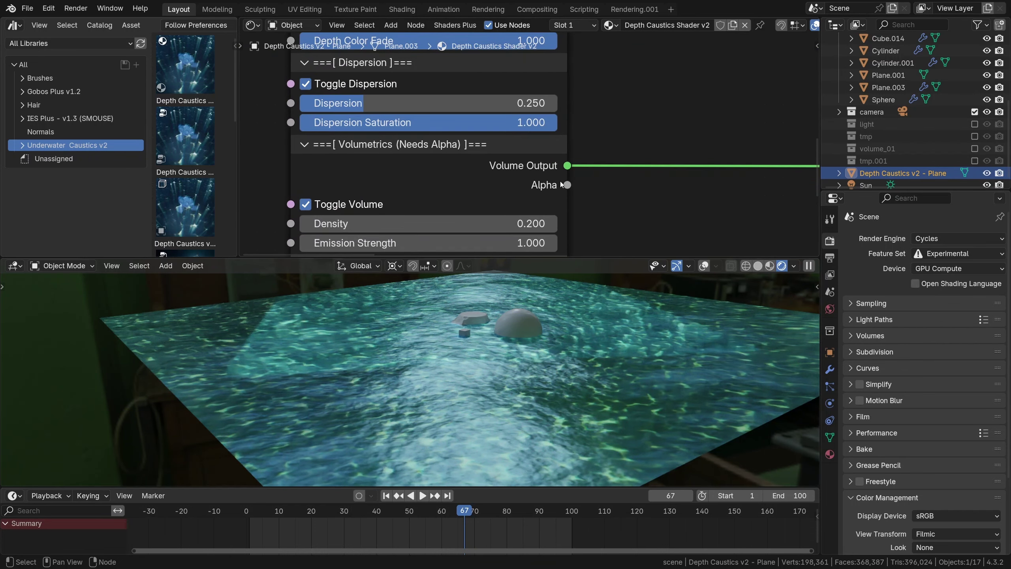
middle_click_drag(561, 184, 553, 123)
scroll(300, 145, "up", 1)
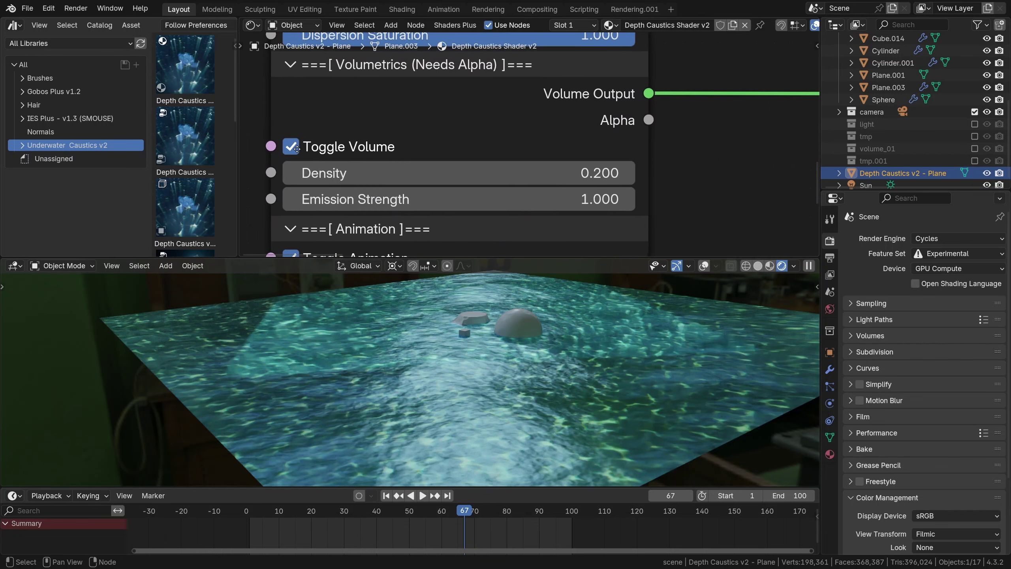
left_click(288, 160)
left_click(288, 159)
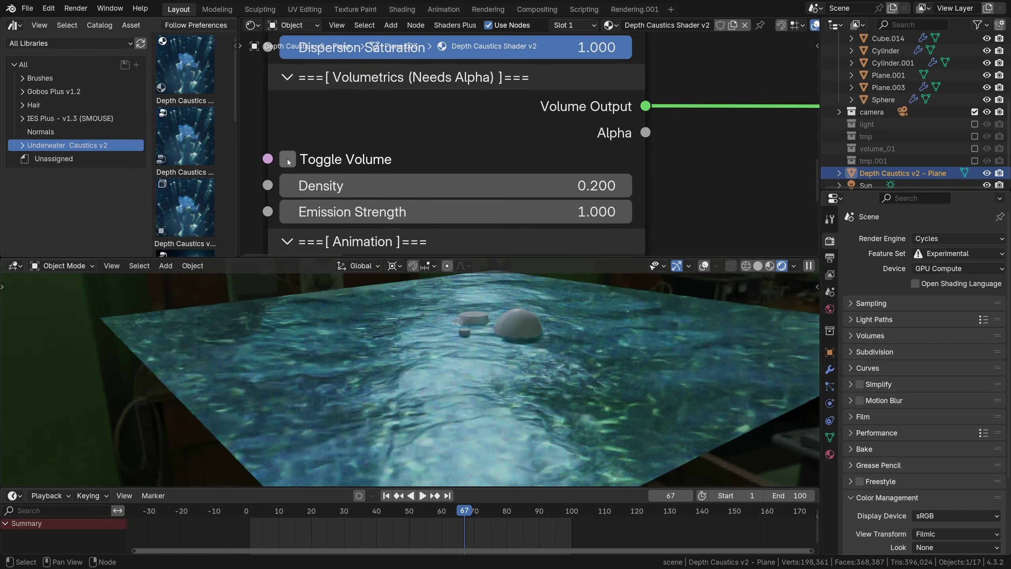
middle_click_drag(454, 315, 486, 357)
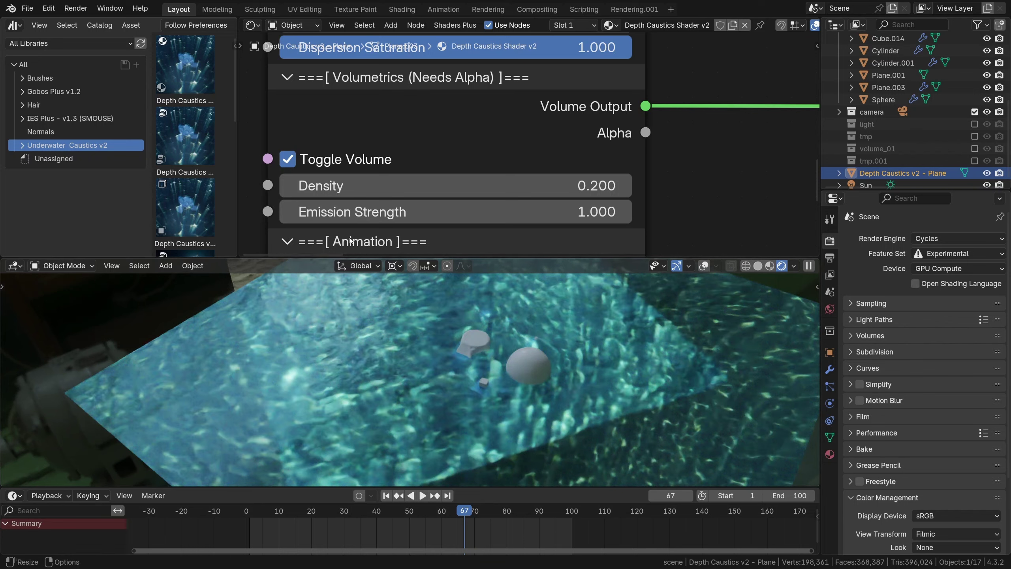
left_click(287, 159)
left_click(287, 160)
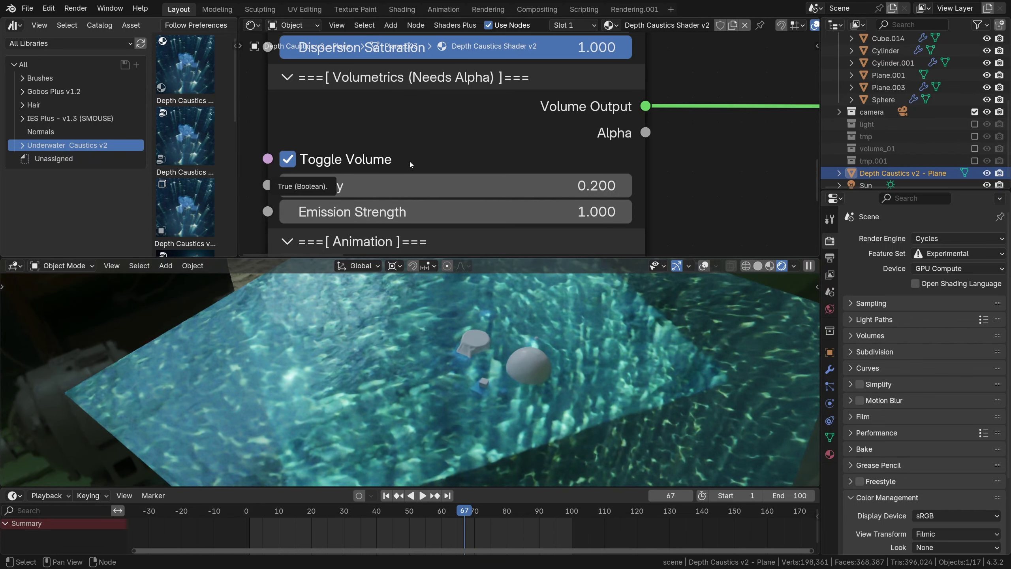
Trace the link from the shader's Volume Output to the Volume input of the Material Output node.
scroll(477, 161, "down", 5)
middle_click_drag(650, 134, 309, 183)
middle_click_drag(605, 222, 658, 38)
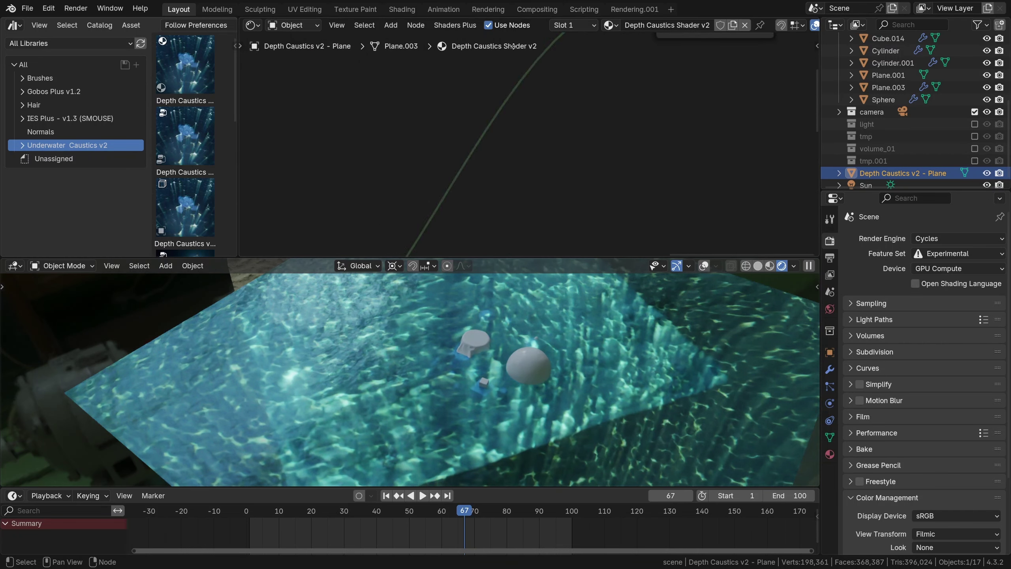
middle_click_drag(513, 46, 414, 199)
scroll(539, 187, "up", 2)
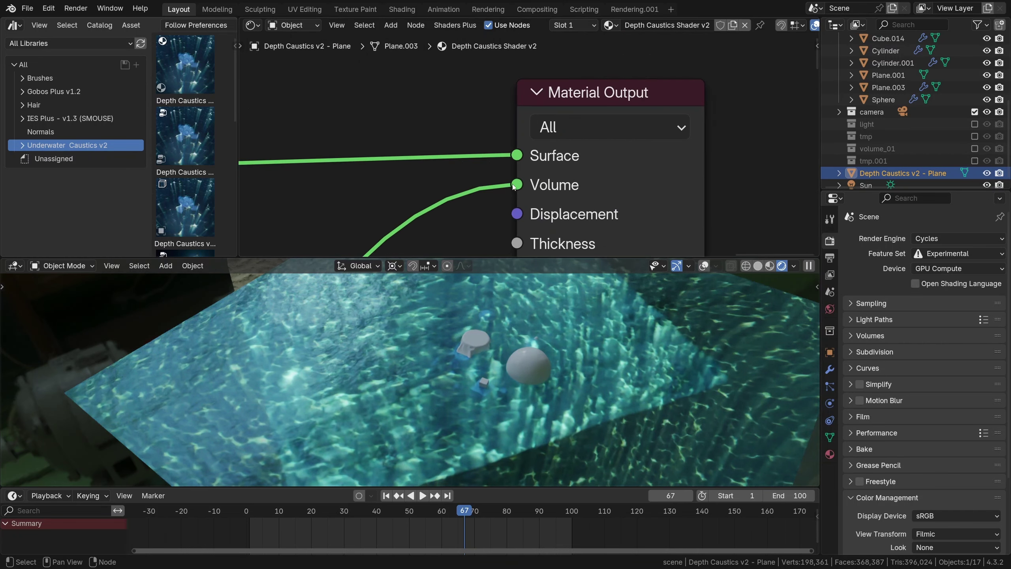
scroll(514, 186, "down", 2)
middle_click_drag(503, 202, 465, 135)
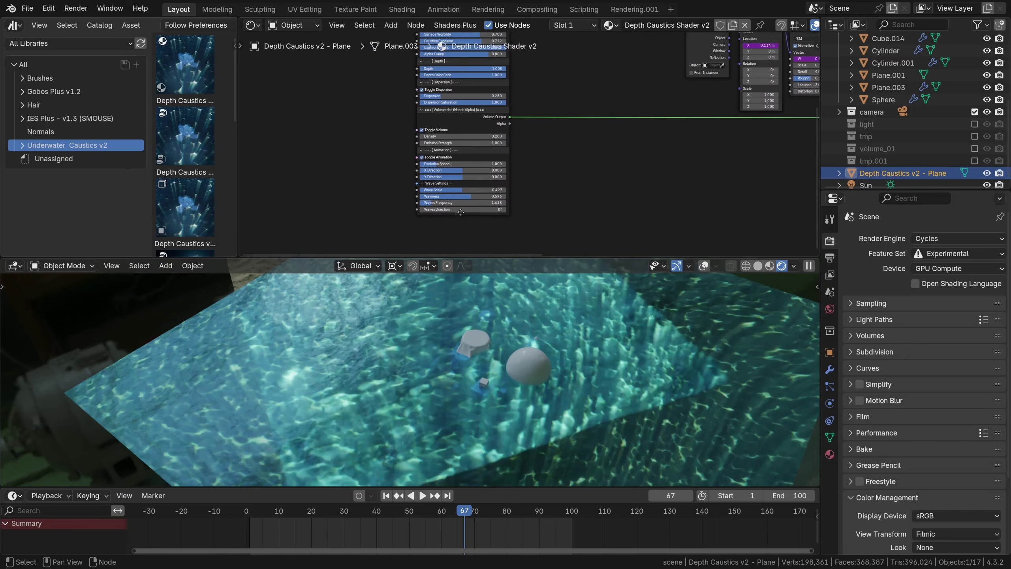
Try the volumetrics Density from 0.000 up to 1.700 and return it to 0.200.
scroll(478, 135, "up", 10)
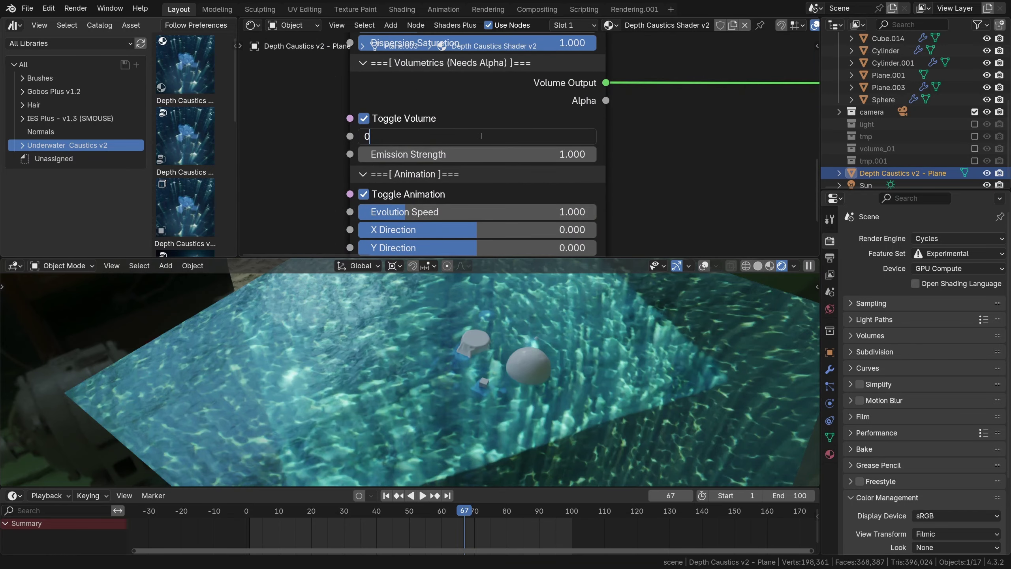
left_click_drag(490, 142, 570, 138)
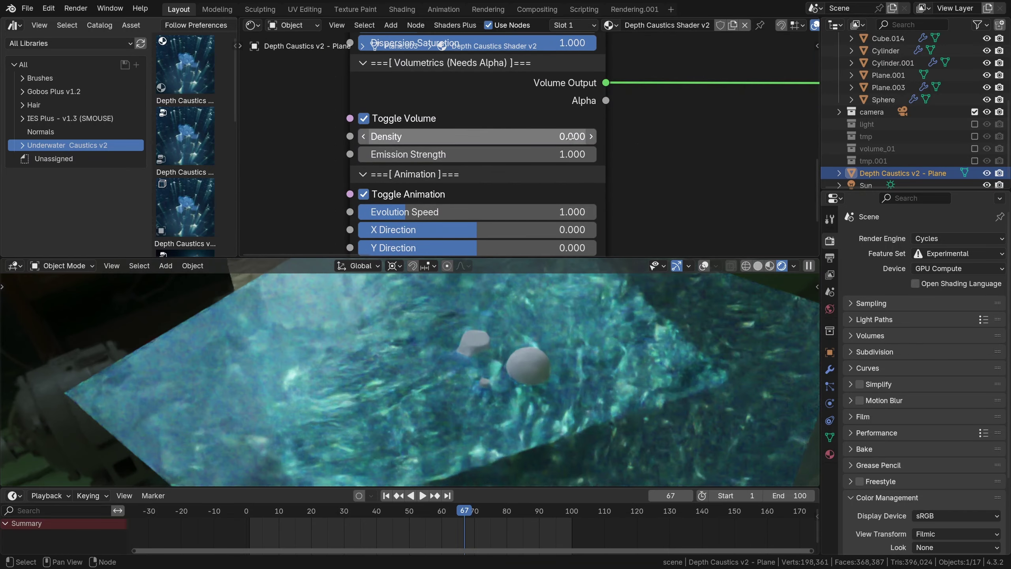
left_click(592, 142)
left_click(593, 142)
left_click(592, 141)
left_click(593, 142)
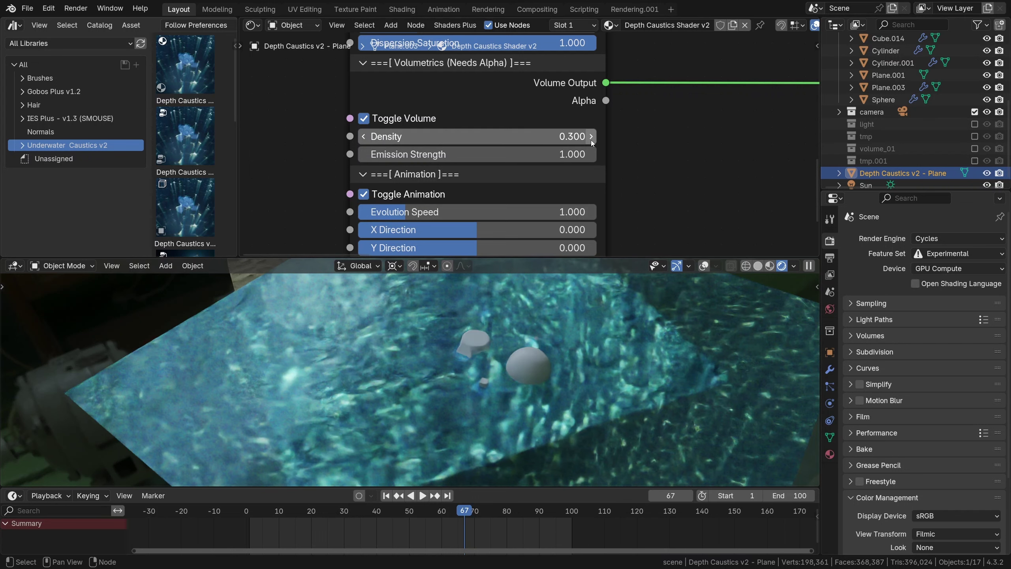
left_click(593, 142)
left_click(593, 141)
left_click(593, 142)
left_click(592, 141)
left_click(592, 141)
left_click(593, 141)
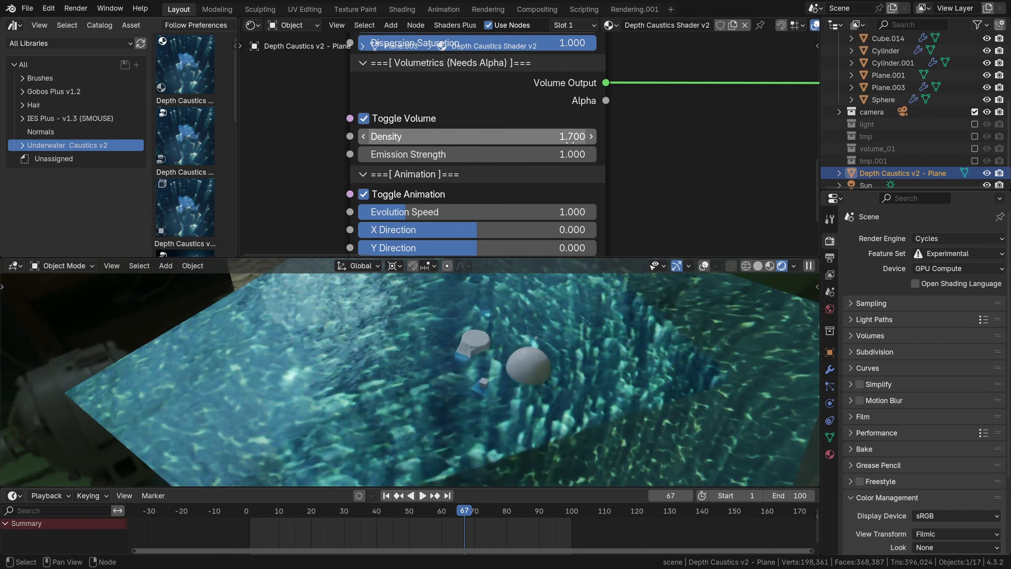
mouse_move(514, 136)
left_mouse_down()
mouse_move(541, 137)
mouse_move(502, 137)
left_mouse_up()
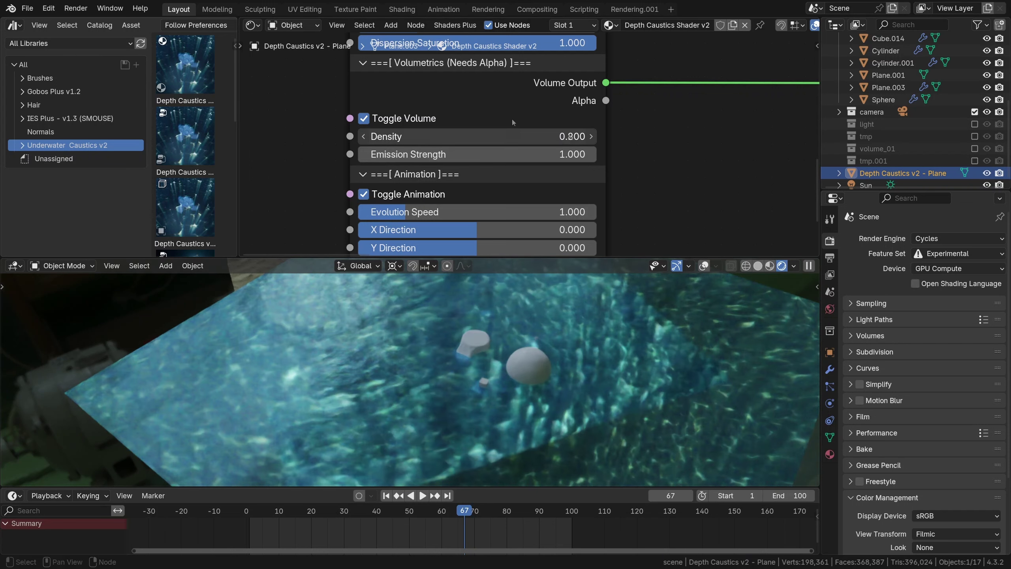
Play the caustics animation with the shader's Animation and Wave Settings in view.
scroll(439, 183, "down", 2)
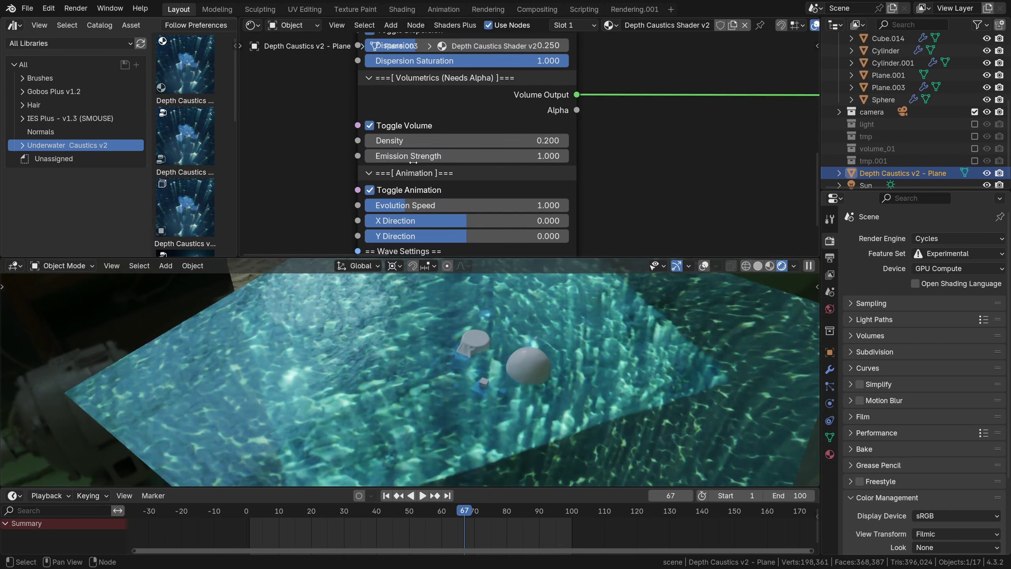
scroll(440, 183, "up", 1)
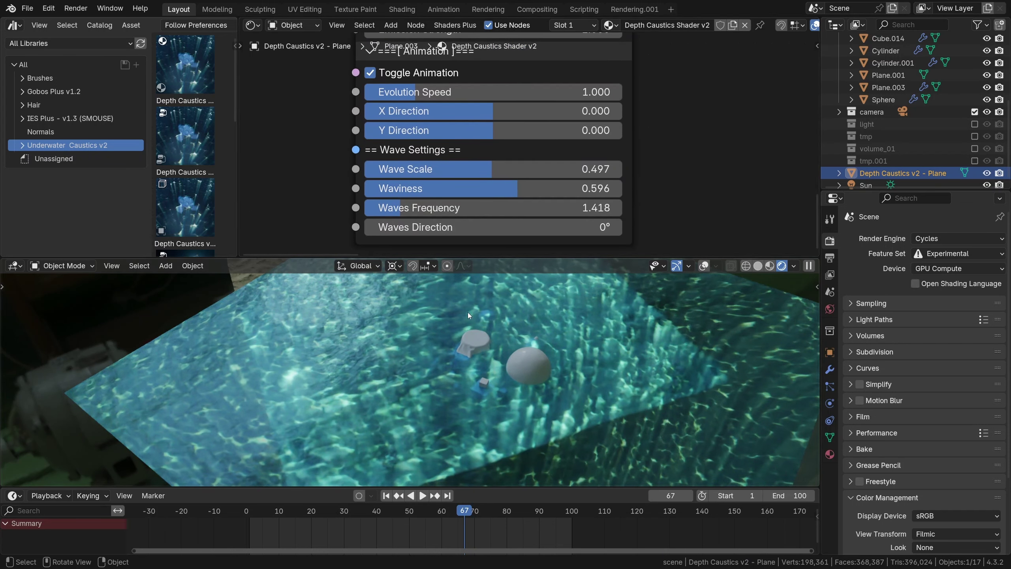
key("shift+space")
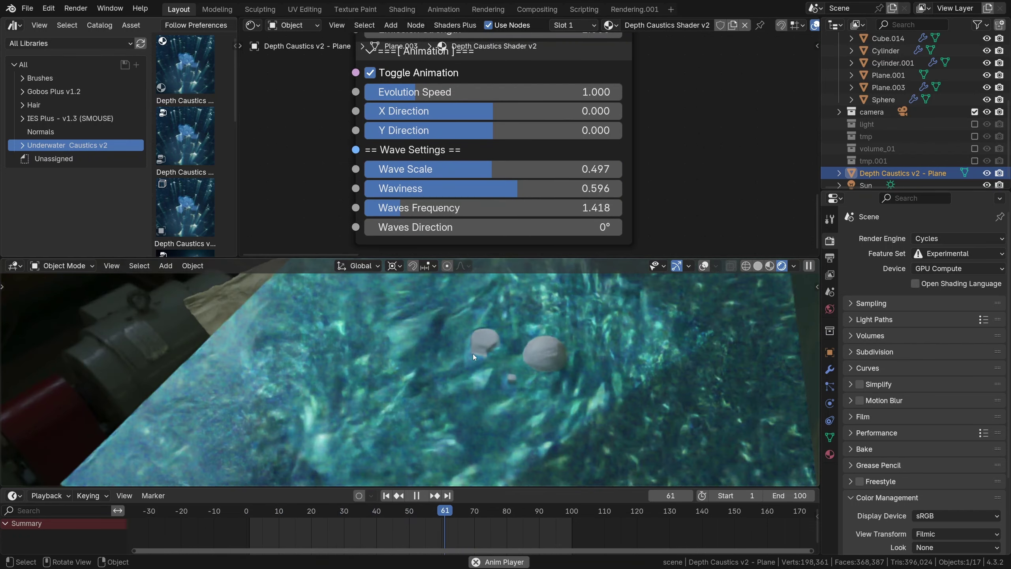
Enter 5 for the Wave Scale in the shader's Wave Settings while the animation plays.
middle_click_drag(458, 183, 402, 174)
left_click(425, 160)
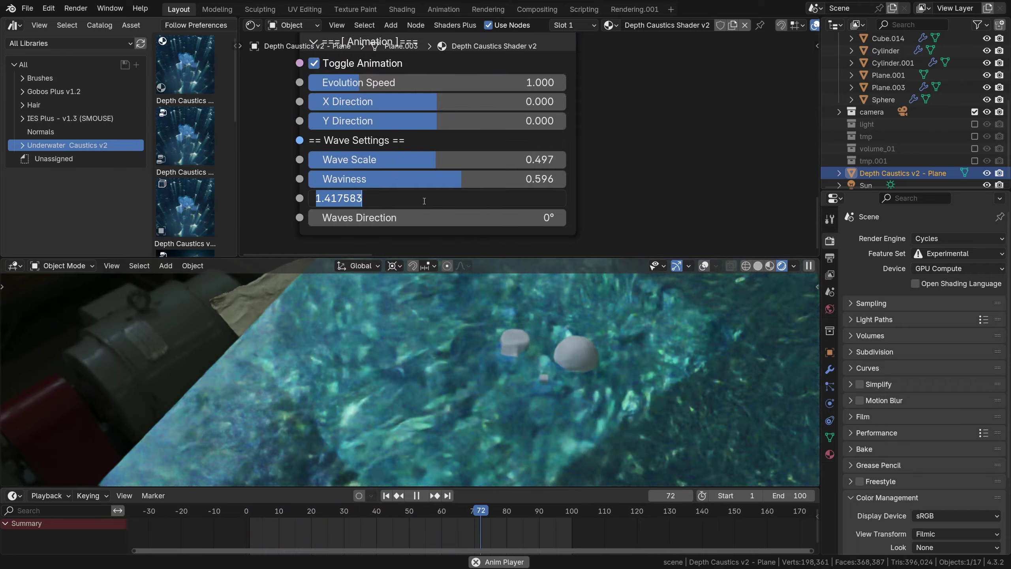
key("Escape")
double_click(386, 159)
type("5")
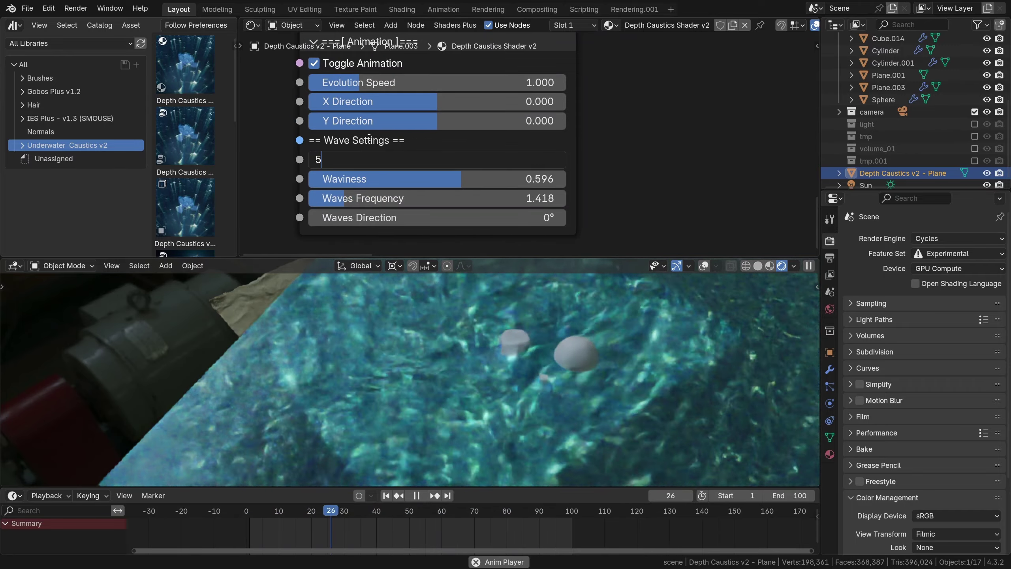